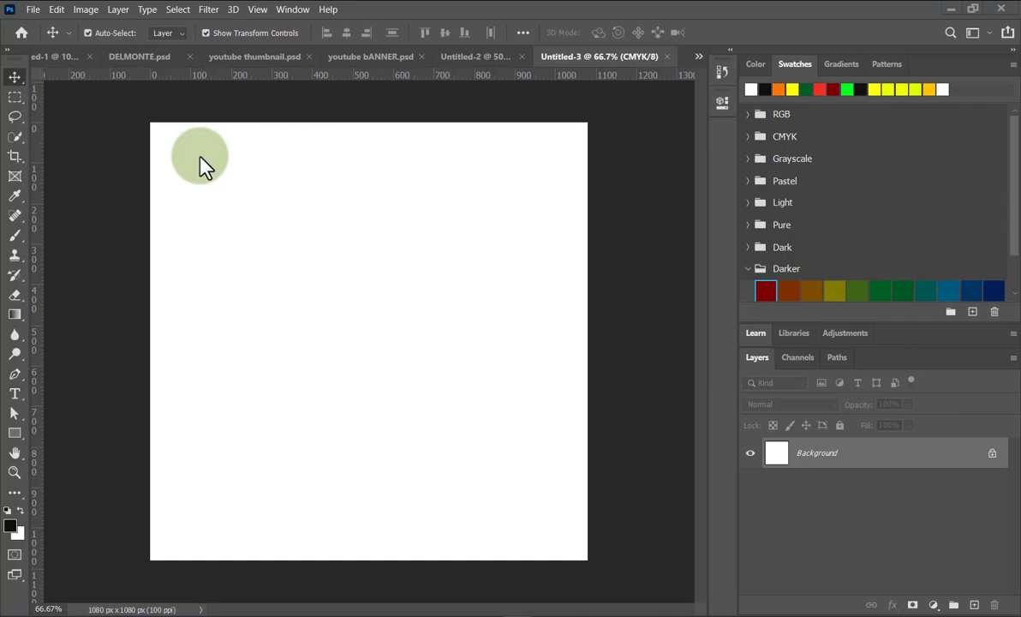
# Place the Artboard 17-100 logo file onto the canvas as an embedded layer.
pyautogui.click(34, 9)
pyautogui.click(116, 304)
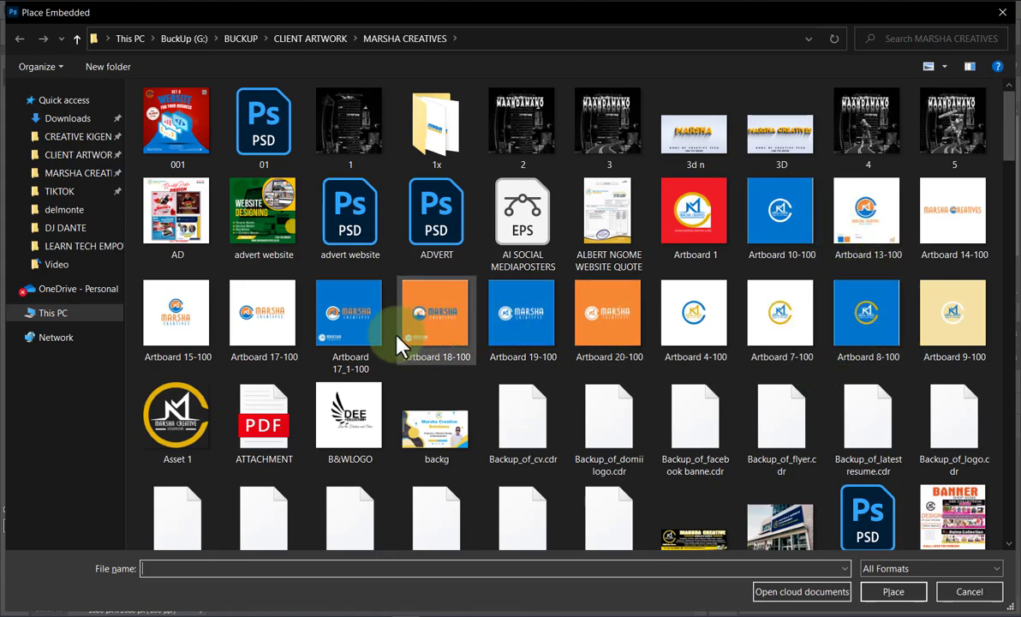
pyautogui.doubleClick(270, 319)
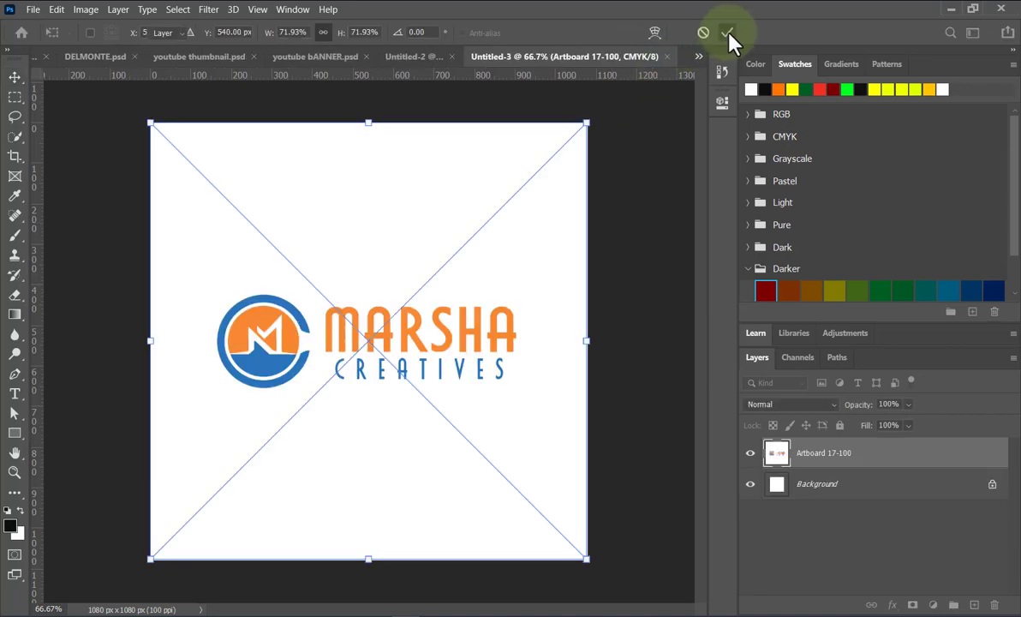
pyautogui.click(728, 34)
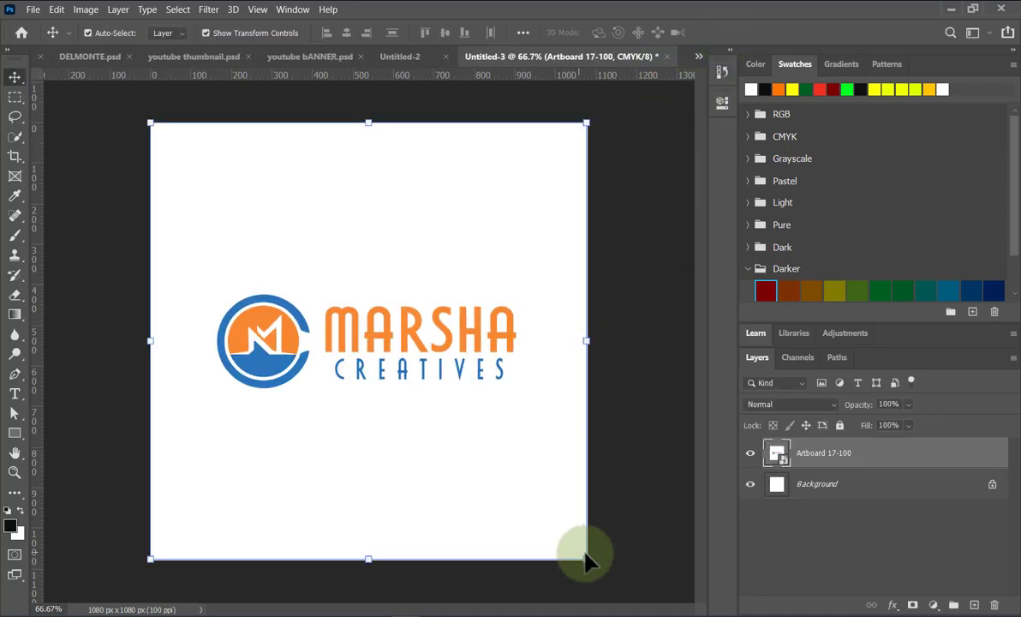
# Shrink the logo to about 32% and centre it near the top of the canvas.
pyautogui.moveTo(585, 556); pyautogui.dragTo(377, 283)
pyautogui.moveTo(272, 240); pyautogui.dragTo(360, 174)
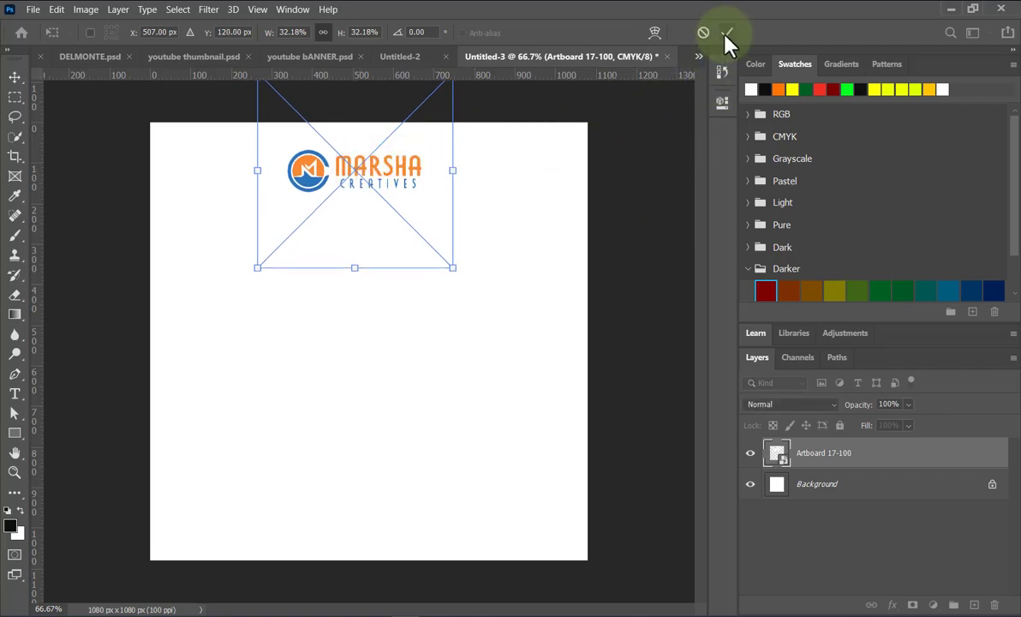
pyautogui.click(614, 250)
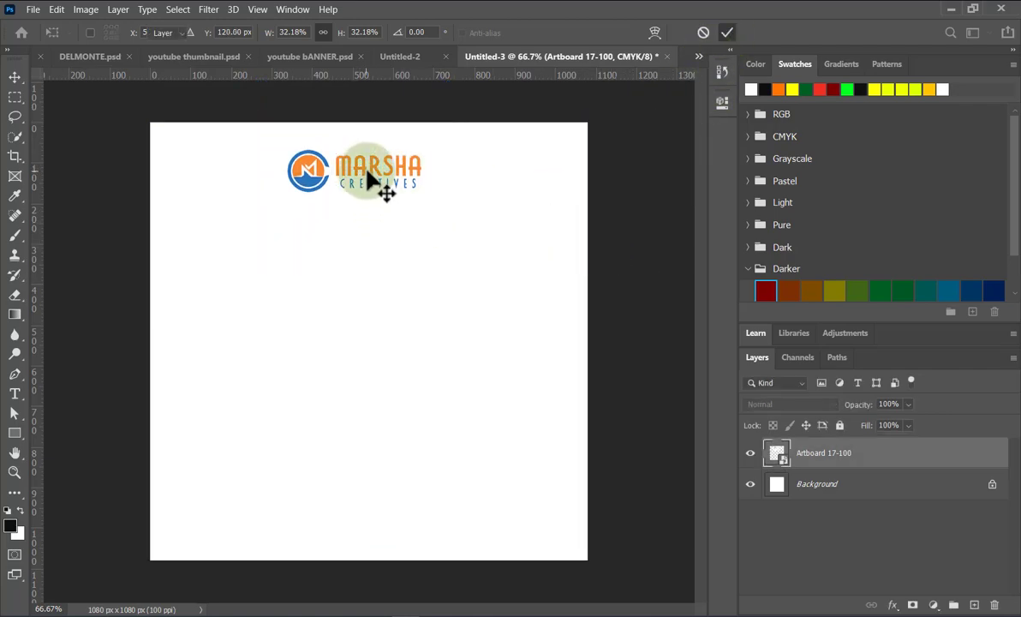
pyautogui.moveTo(372, 174); pyautogui.dragTo(371, 174)
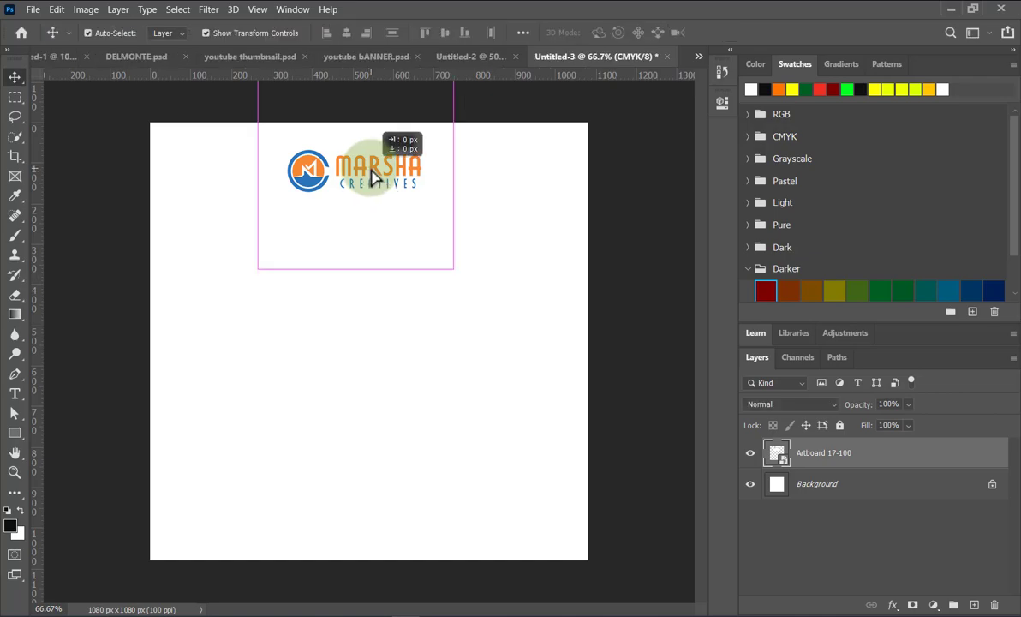
pyautogui.click(629, 384)
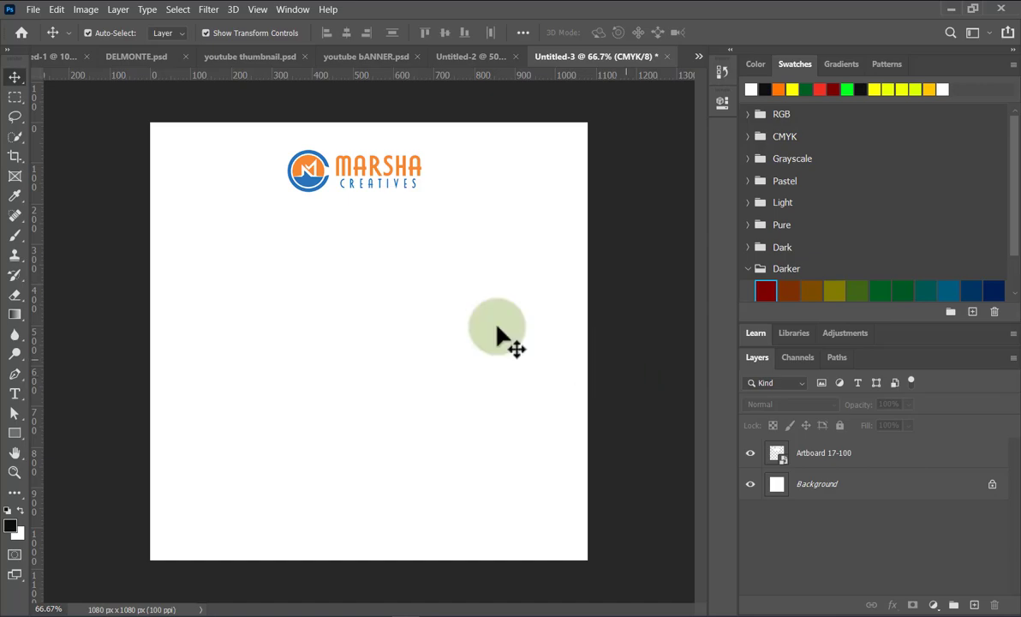
# Place the t-shirt mockup photo of the woman from Downloads as an embedded layer.
pyautogui.click(37, 10)
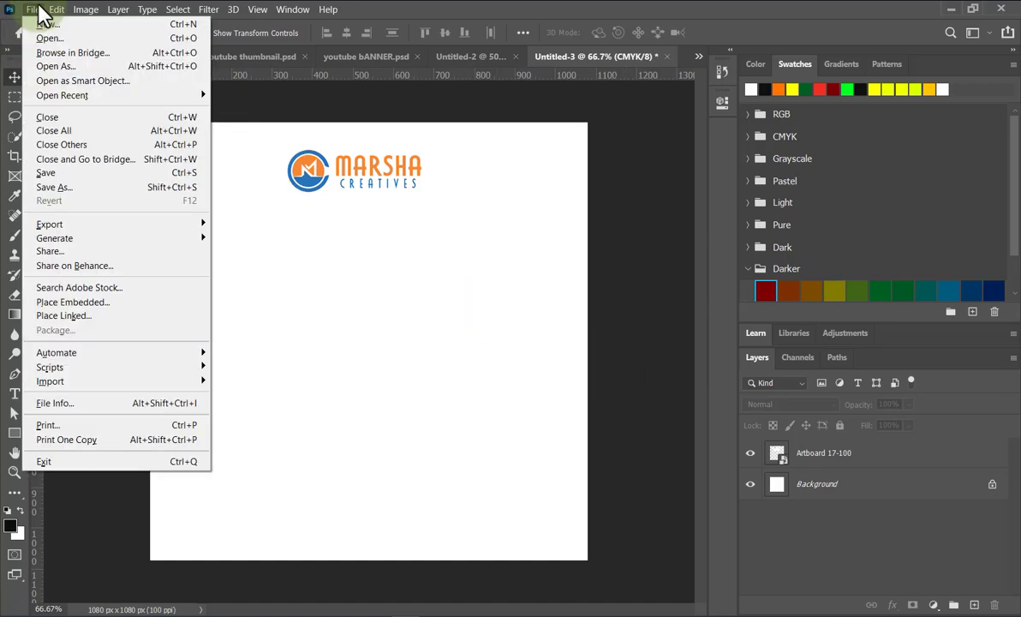
pyautogui.click(73, 302)
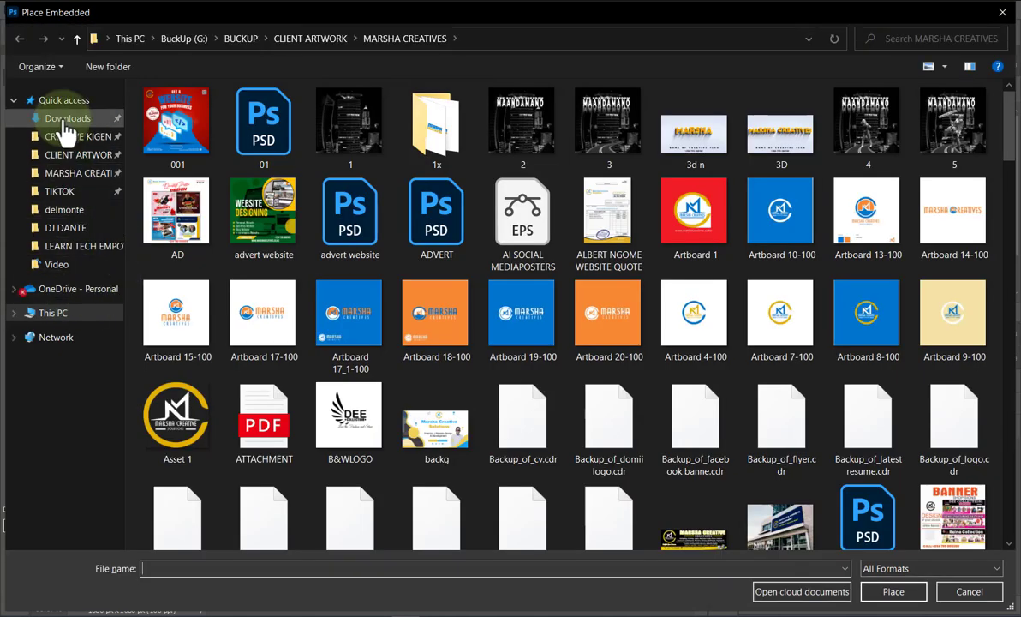
pyautogui.click(67, 120)
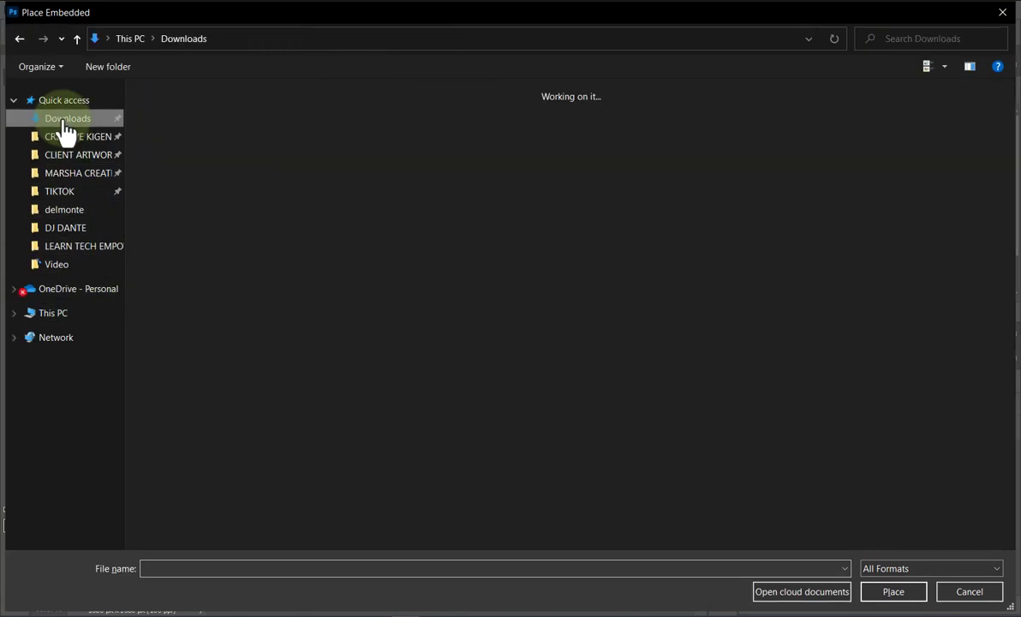
pyautogui.doubleClick(246, 136)
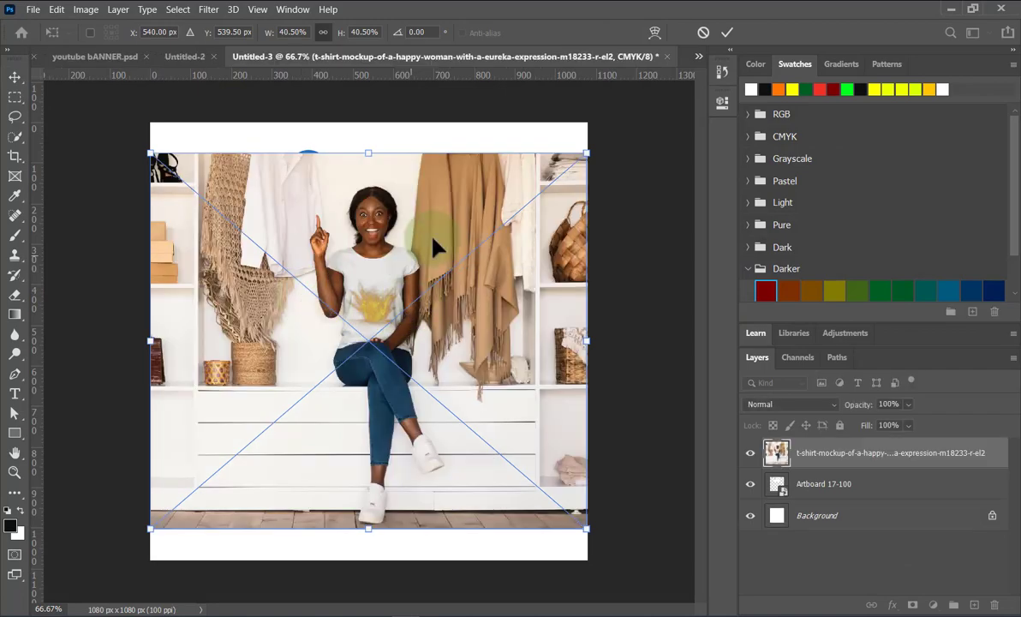
pyautogui.click(727, 32)
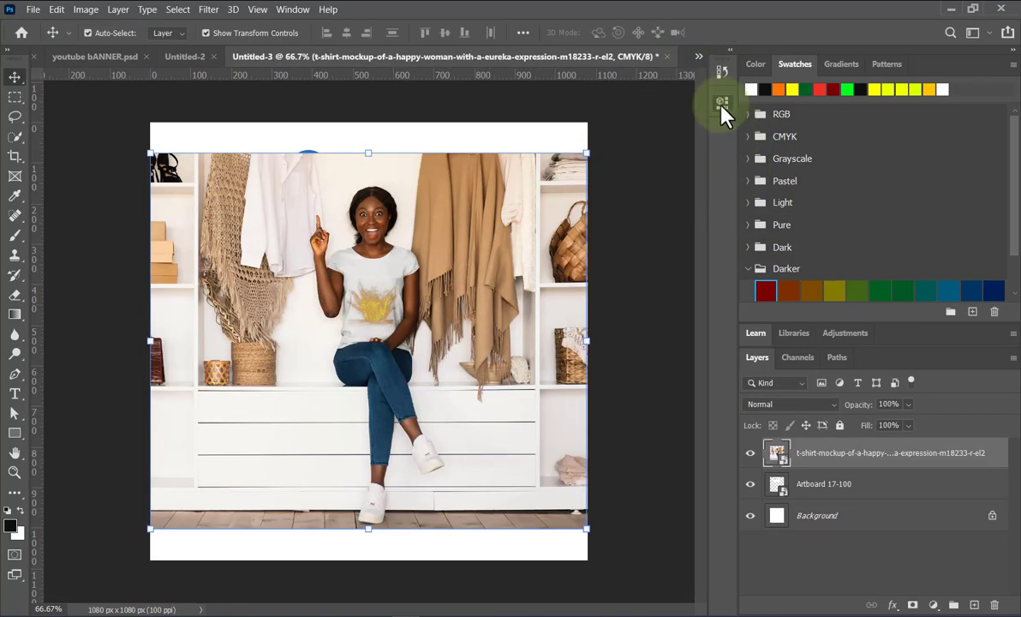
# Convert the photo to a regular layer, remove its background, and move her slightly lower.
pyautogui.click(722, 102)
pyautogui.click(578, 274)
pyautogui.click(512, 253)
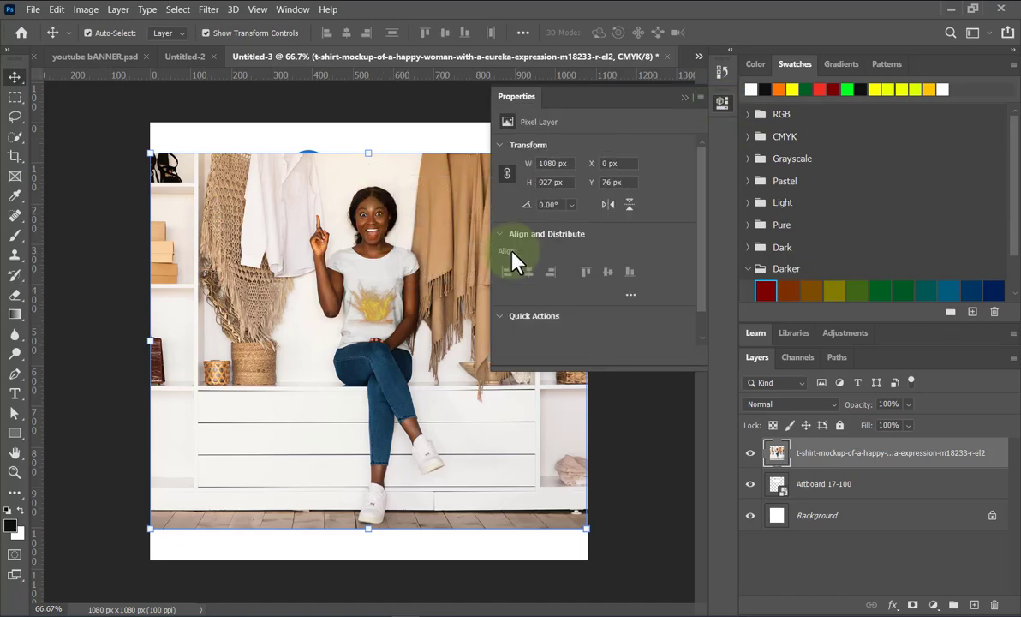
pyautogui.scroll(-1, 565, 300)
pyautogui.click(590, 322)
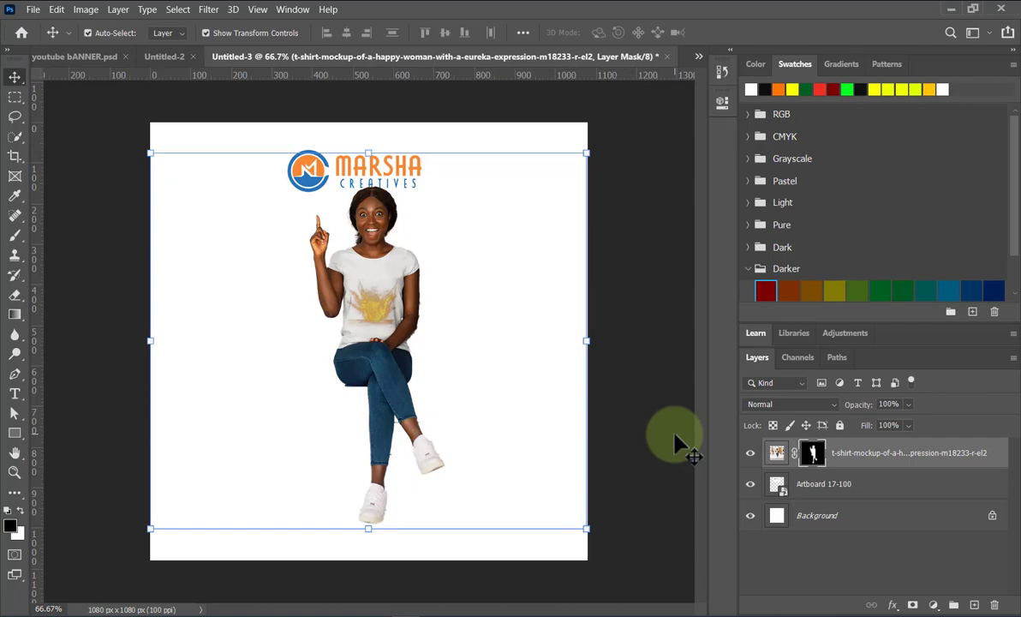
pyautogui.moveTo(380, 341)
pyautogui.mouseDown()
pyautogui.moveTo(365, 366)
pyautogui.moveTo(392, 359)
pyautogui.moveTo(370, 336)
pyautogui.mouseUp()
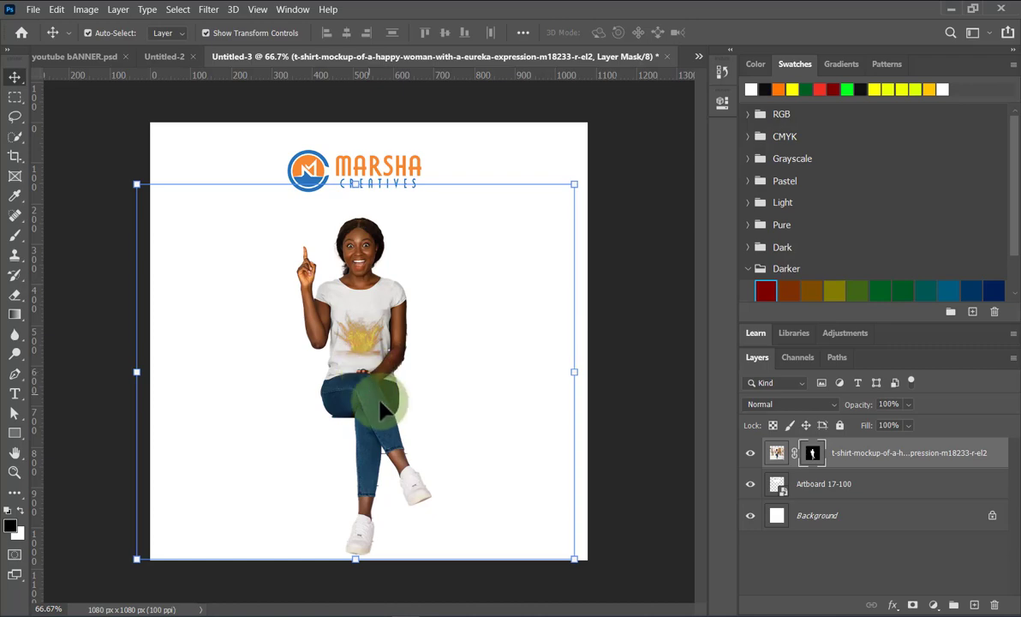
# Convert the woman's layer to a smart object and add an empty white layer mask.
pyautogui.rightClick(865, 454)
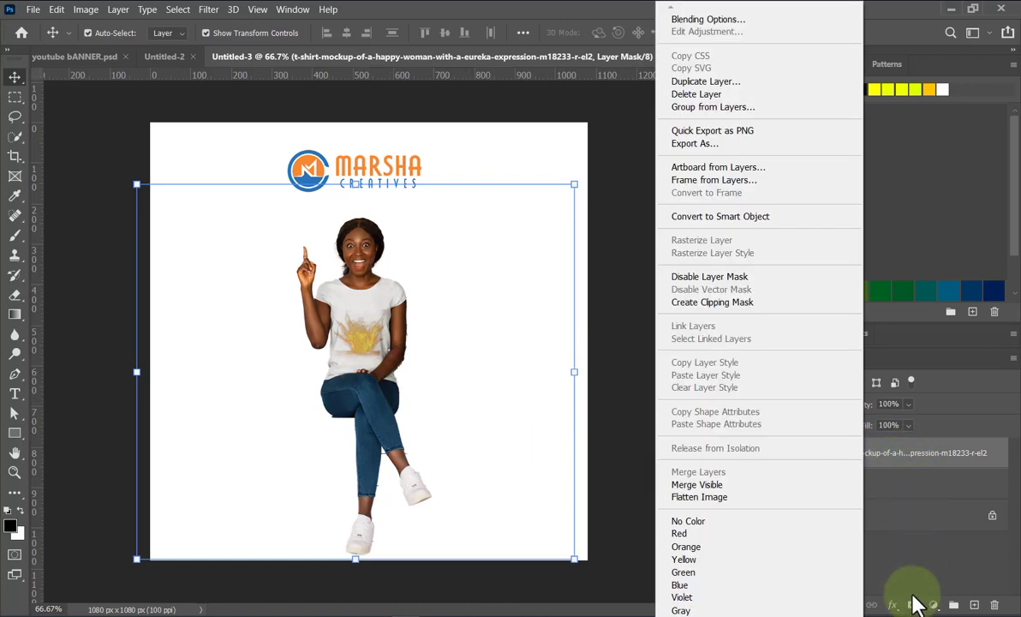
pyautogui.click(921, 582)
pyautogui.rightClick(859, 452)
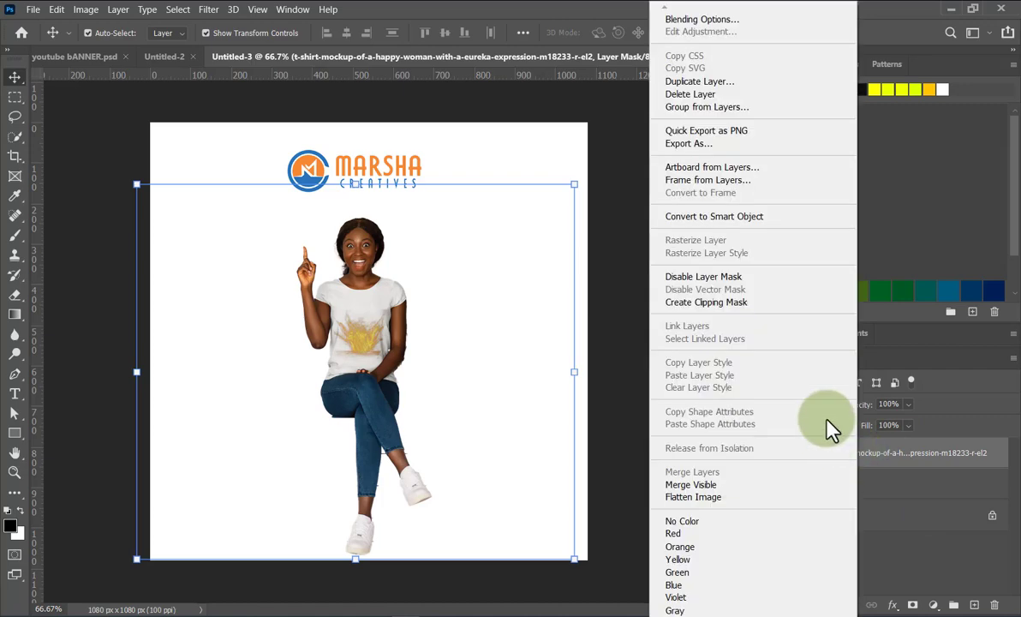
pyautogui.click(727, 219)
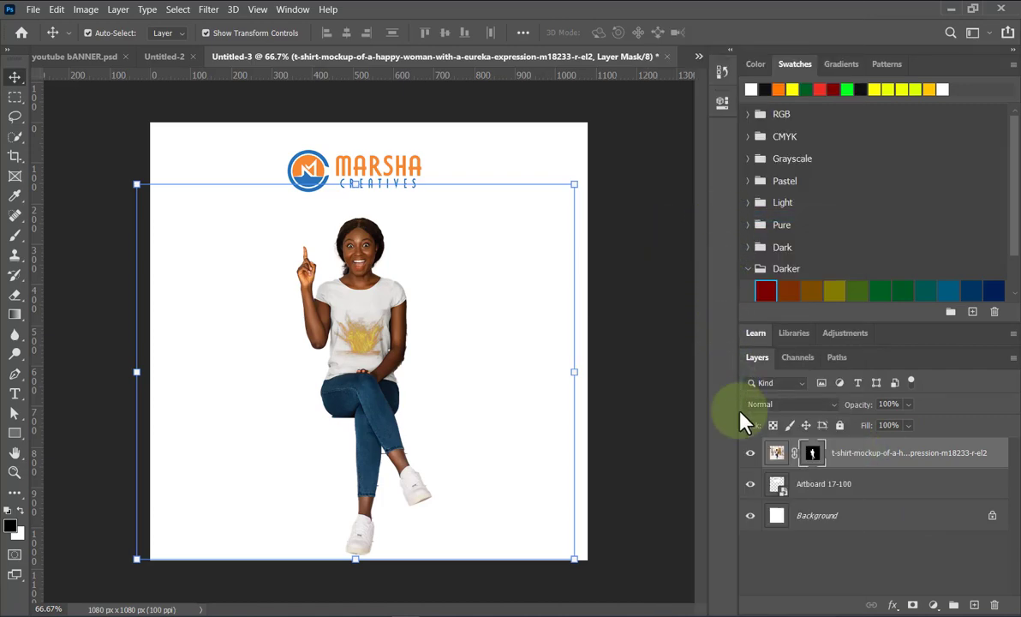
pyautogui.click(652, 401)
pyautogui.click(381, 351)
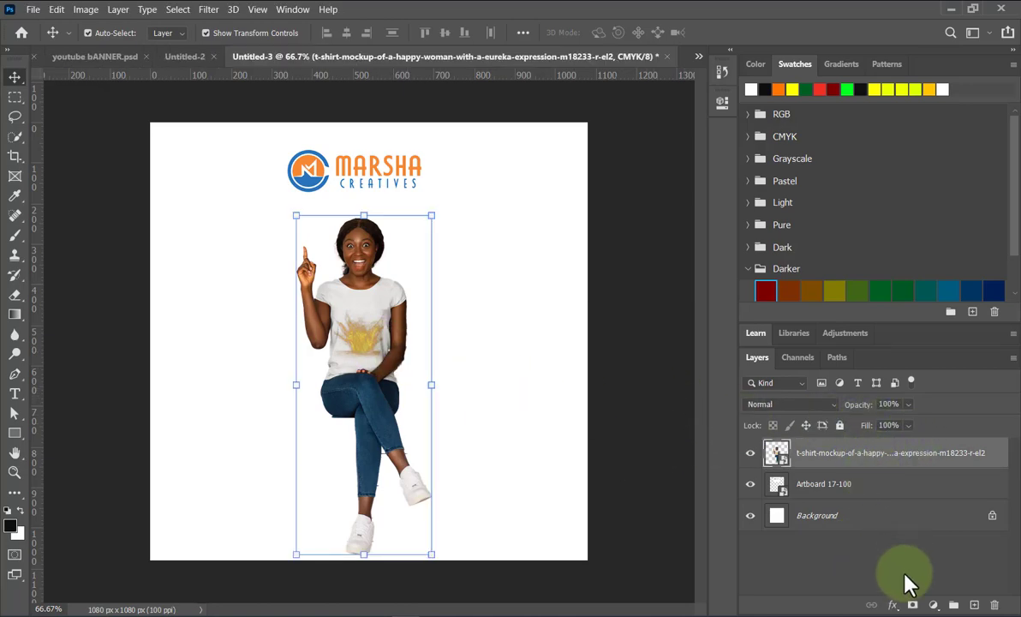
pyautogui.click(913, 605)
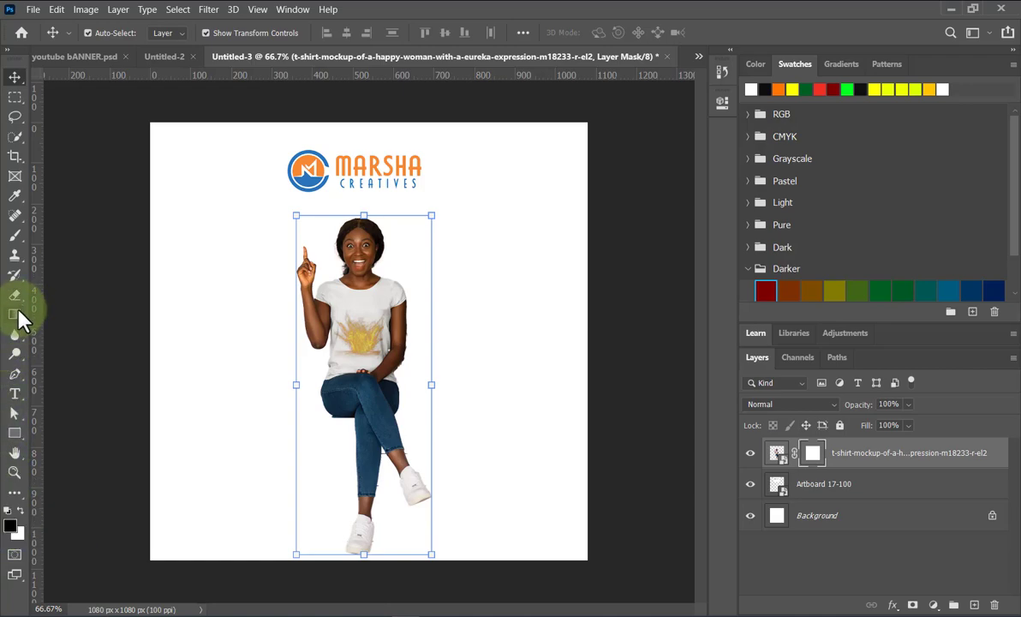
# Select the standard Brush at 161 px size with 0% hardness.
pyautogui.click(17, 236)
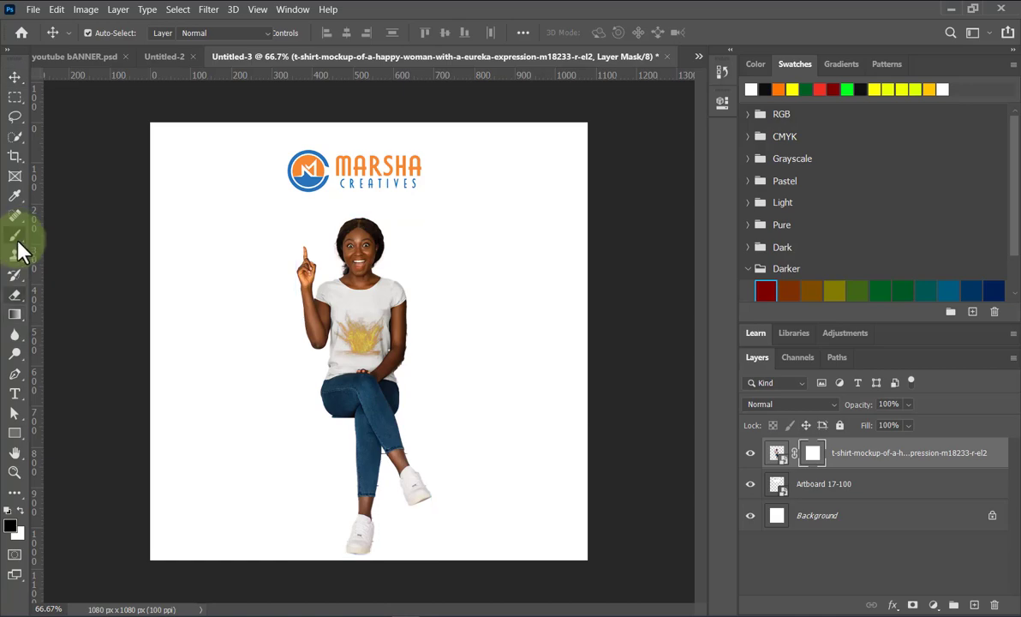
pyautogui.press('v')
pyautogui.click(17, 238)
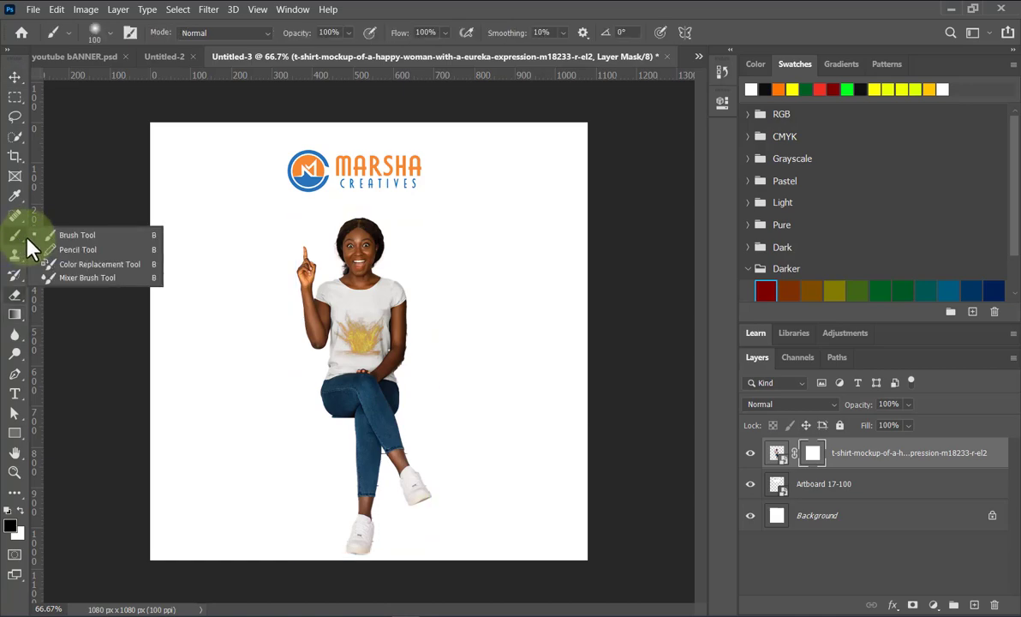
pyautogui.click(84, 237)
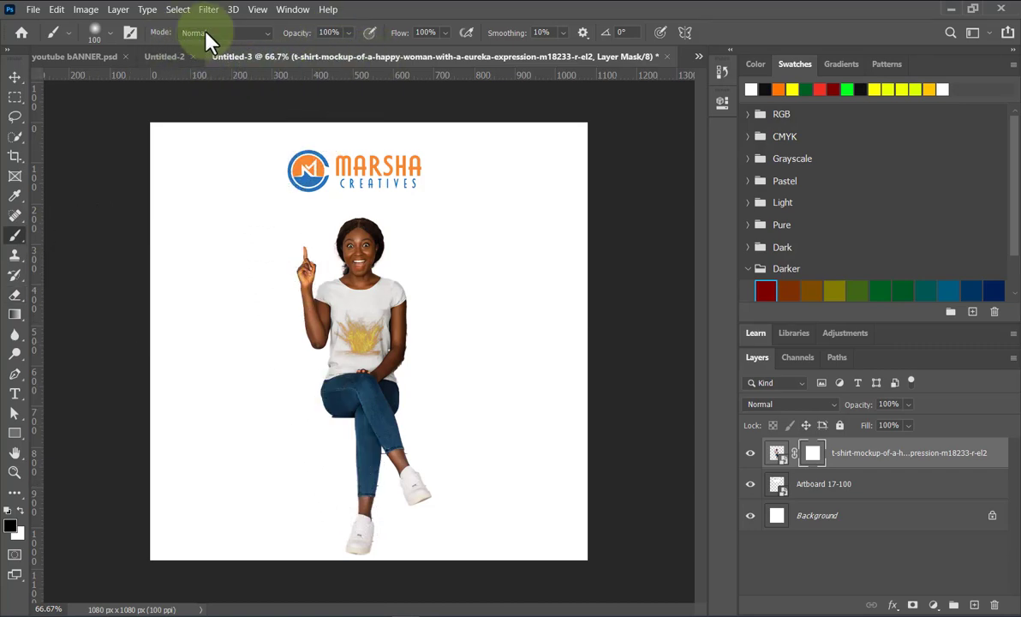
pyautogui.click(109, 34)
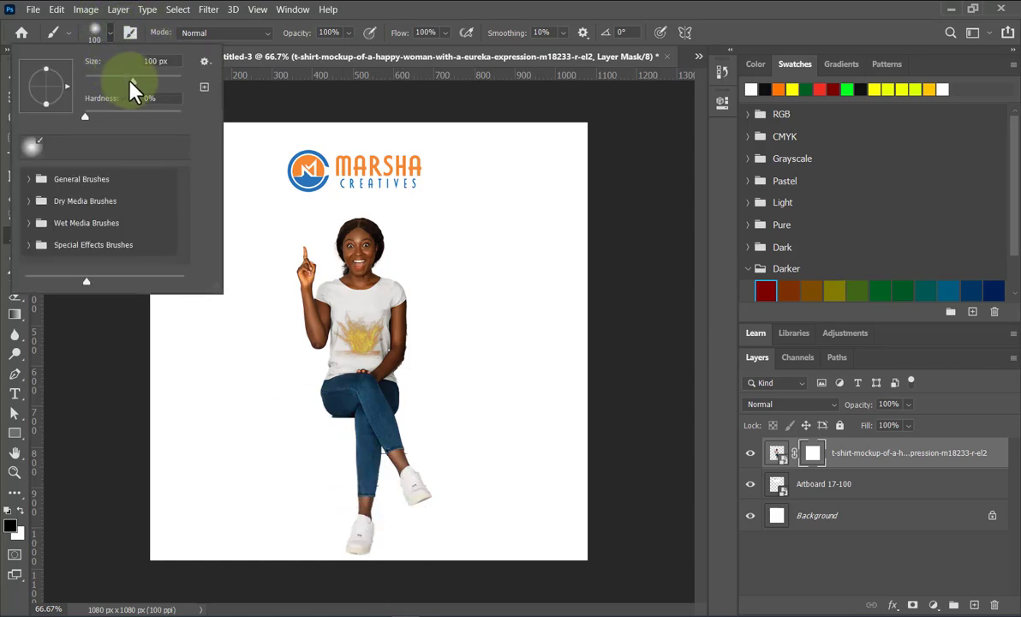
pyautogui.moveTo(133, 81); pyautogui.dragTo(148, 83)
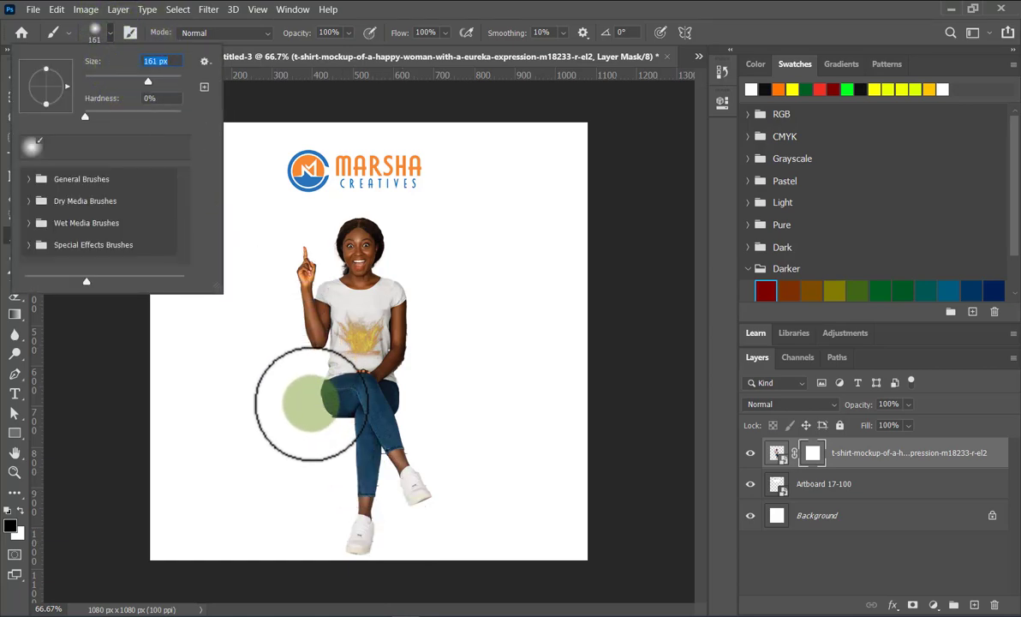
# Paint black over the woman's legs on her mask so she fades out below the waist.
pyautogui.moveTo(358, 517)
pyautogui.mouseDown()
pyautogui.moveTo(411, 490)
pyautogui.moveTo(420, 461)
pyautogui.moveTo(390, 478)
pyautogui.moveTo(374, 471)
pyautogui.moveTo(379, 450)
pyautogui.moveTo(368, 463)
pyautogui.moveTo(382, 481)
pyautogui.moveTo(369, 550)
pyautogui.moveTo(437, 520)
pyautogui.moveTo(388, 456)
pyautogui.moveTo(358, 457)
pyautogui.moveTo(394, 433)
pyautogui.moveTo(317, 408)
pyautogui.moveTo(429, 393)
pyautogui.moveTo(368, 407)
pyautogui.moveTo(298, 400)
pyautogui.moveTo(385, 396)
pyautogui.moveTo(412, 390)
pyautogui.moveTo(318, 391)
pyautogui.moveTo(390, 391)
pyautogui.moveTo(418, 376)
pyautogui.moveTo(419, 385)
pyautogui.moveTo(356, 383)
pyautogui.moveTo(442, 375)
pyautogui.mouseUp()
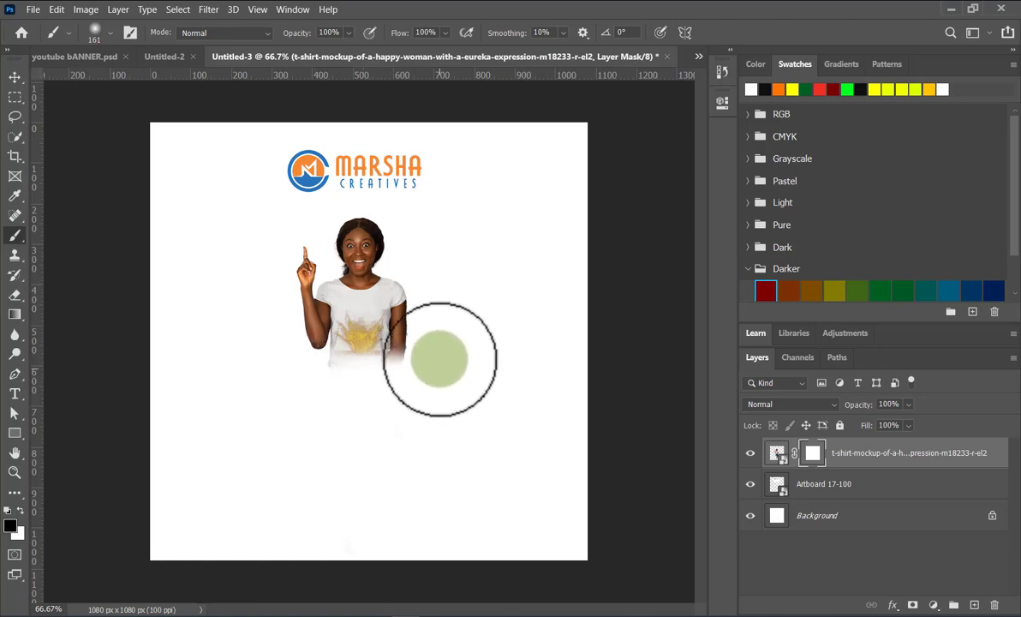
pyautogui.click(15, 77)
pyautogui.click(452, 321)
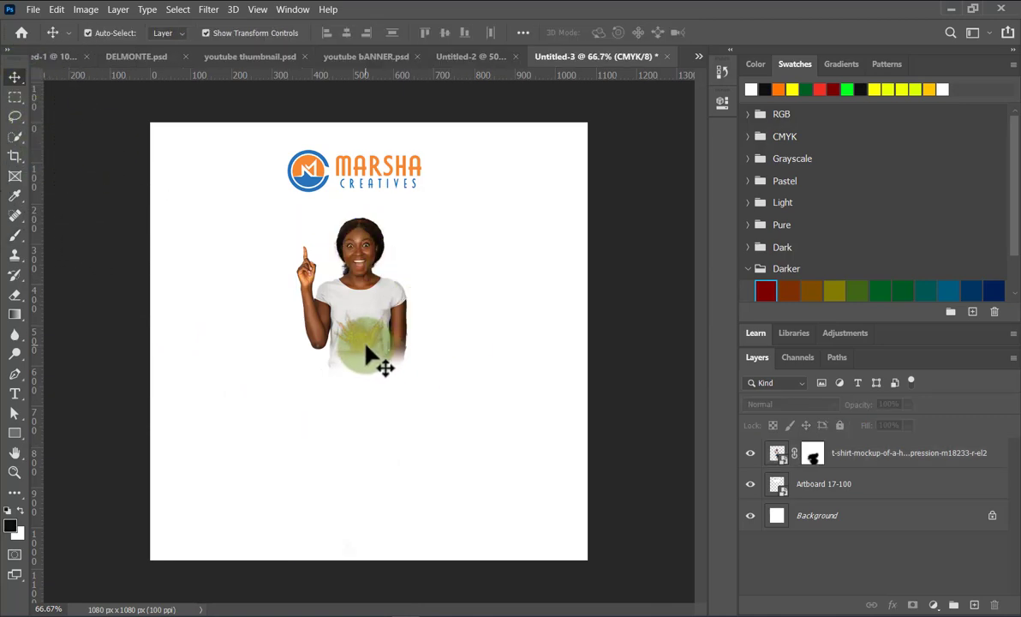
# Draw a black 1111 × 239 px rectangle spanning the bottom of the flyer.
pyautogui.click(15, 432)
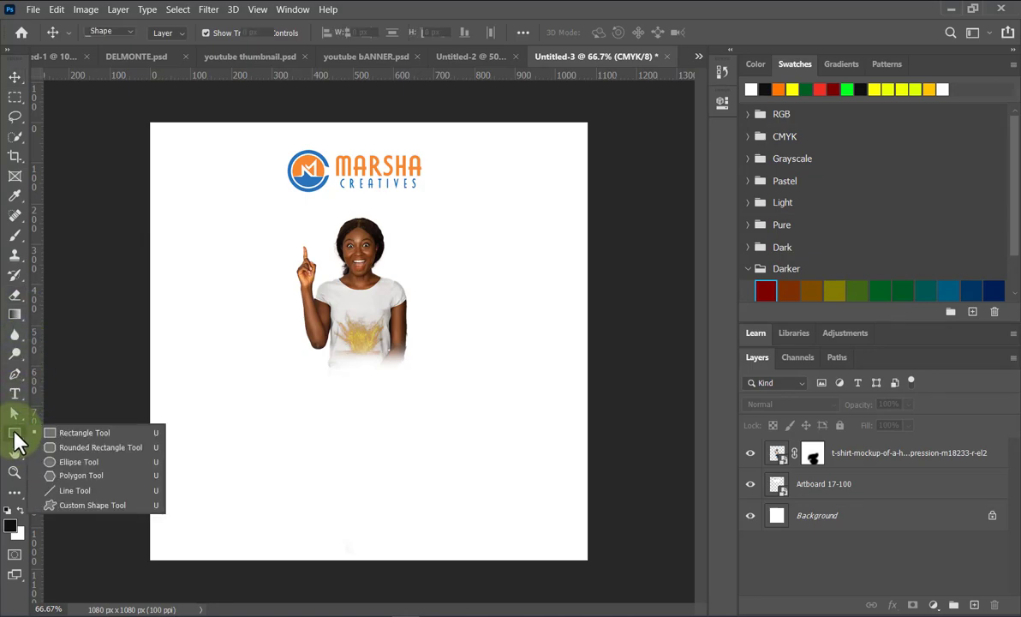
pyautogui.click(94, 435)
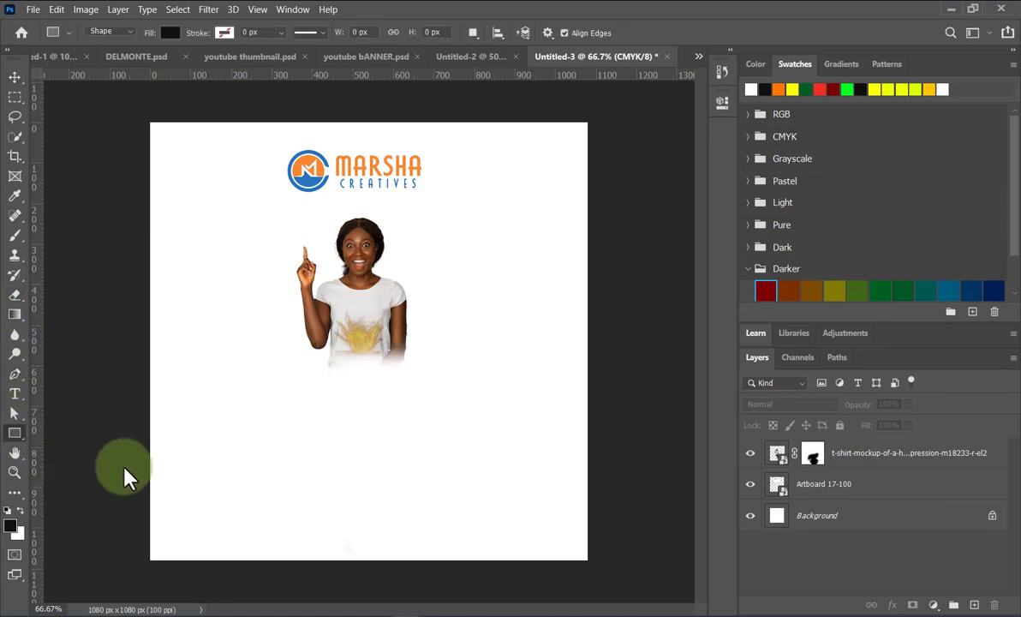
pyautogui.moveTo(143, 475); pyautogui.dragTo(588, 568)
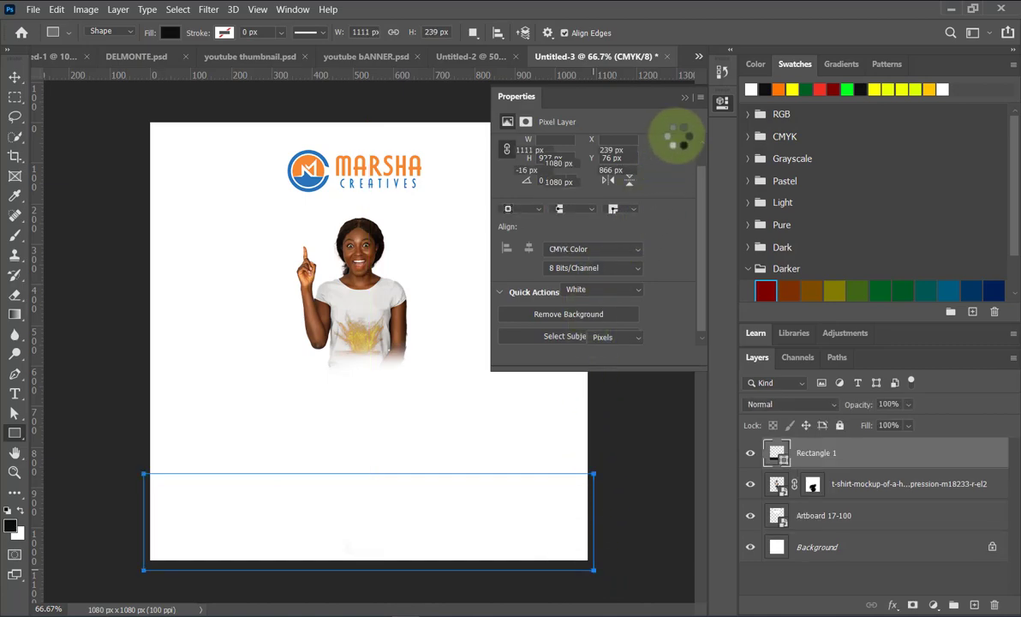
pyautogui.click(684, 98)
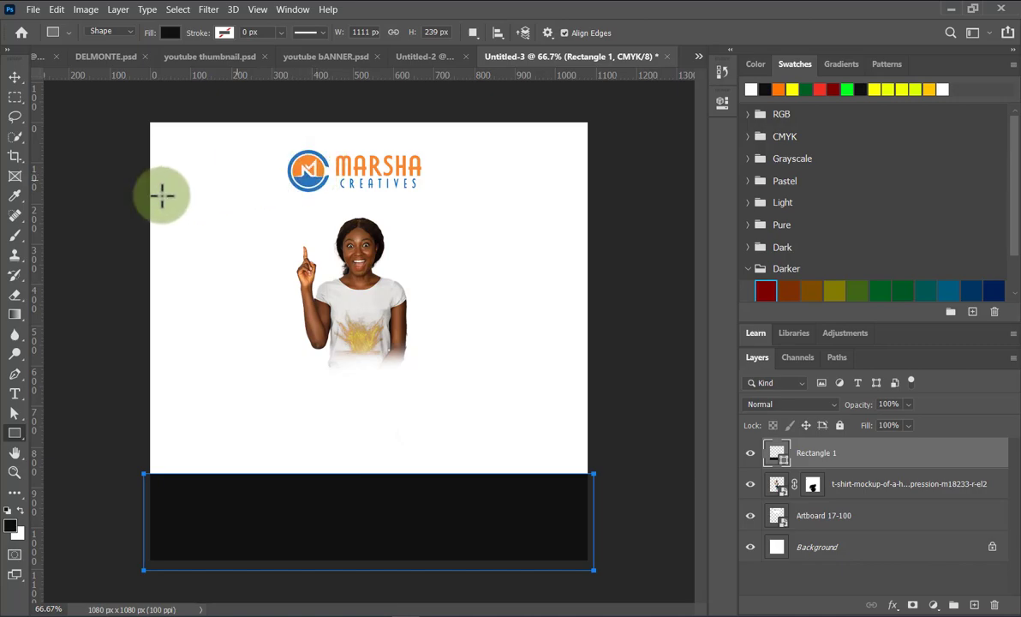
pyautogui.click(14, 195)
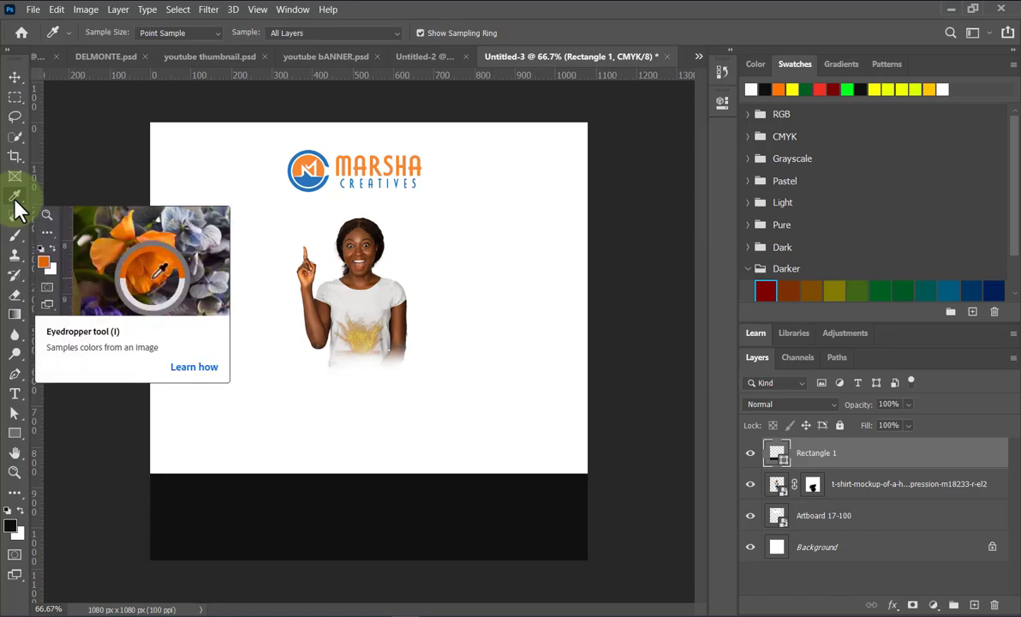
# Fill Rectangle 1 with orange sampled from the logo, then nudge the woman right and down.
pyautogui.click(313, 181)
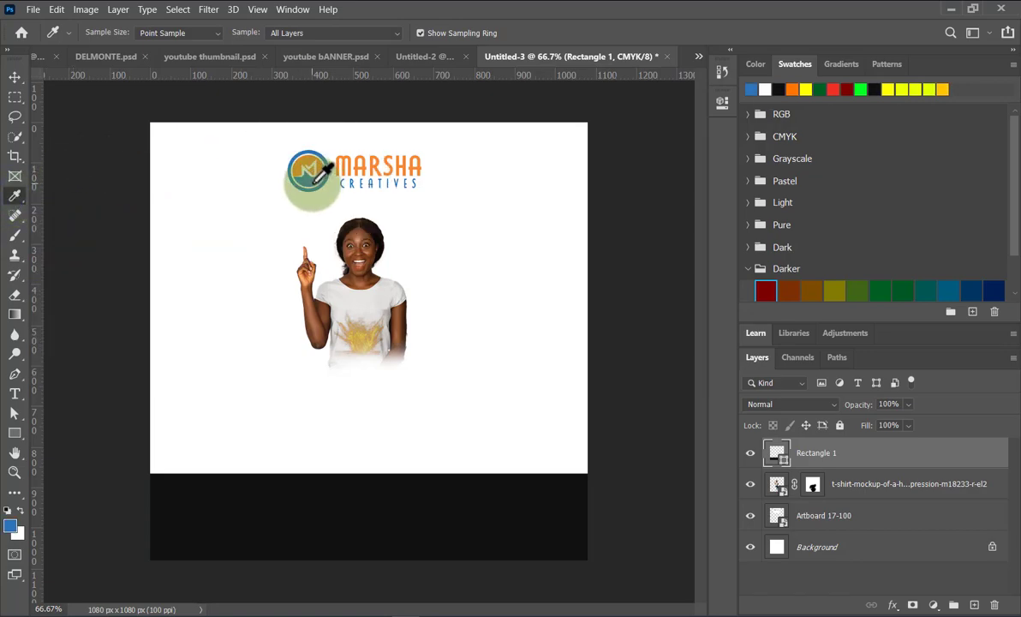
pyautogui.click(15, 77)
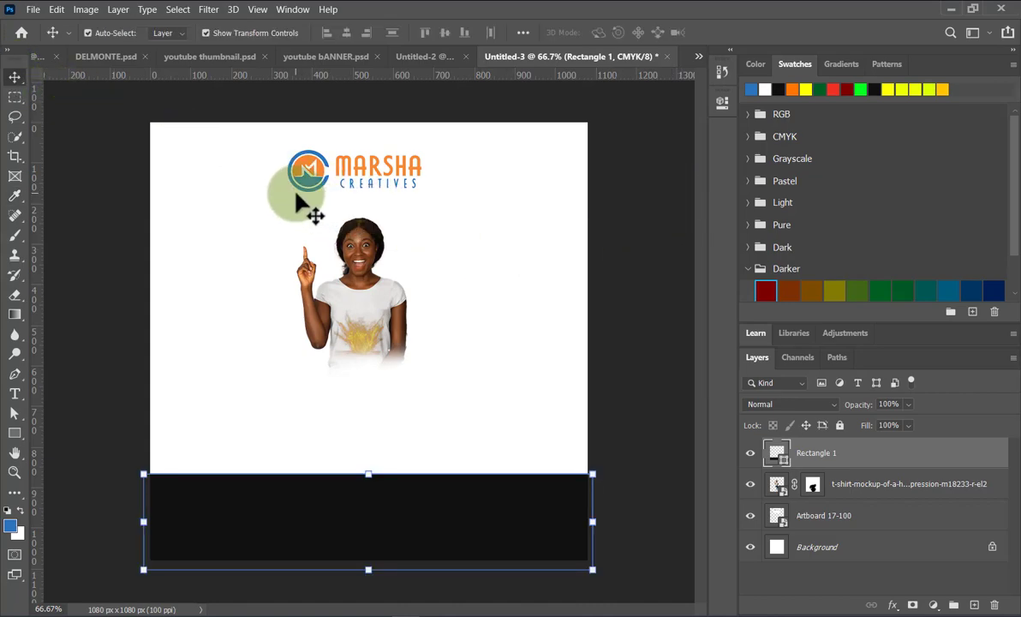
pyautogui.press('i')
pyautogui.click(325, 165)
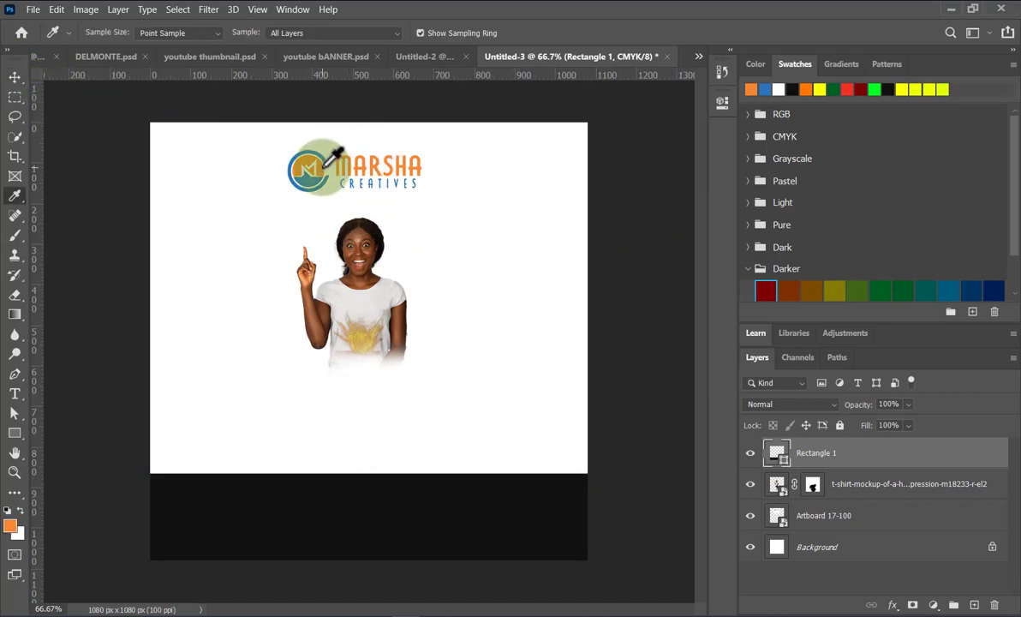
pyautogui.click(16, 77)
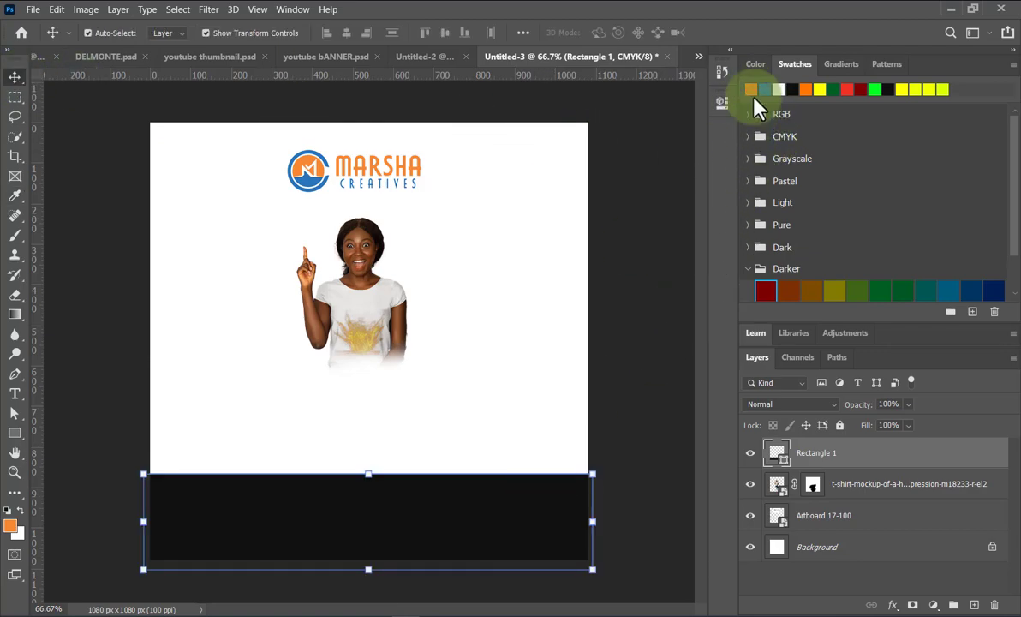
pyautogui.click(752, 89)
pyautogui.click(664, 387)
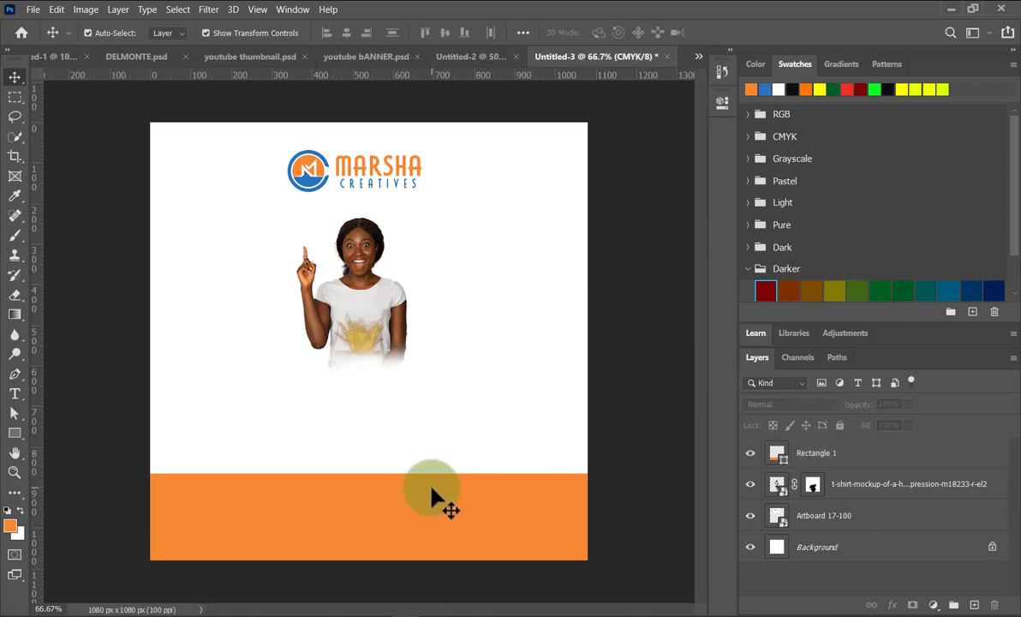
pyautogui.moveTo(373, 332); pyautogui.dragTo(410, 363)
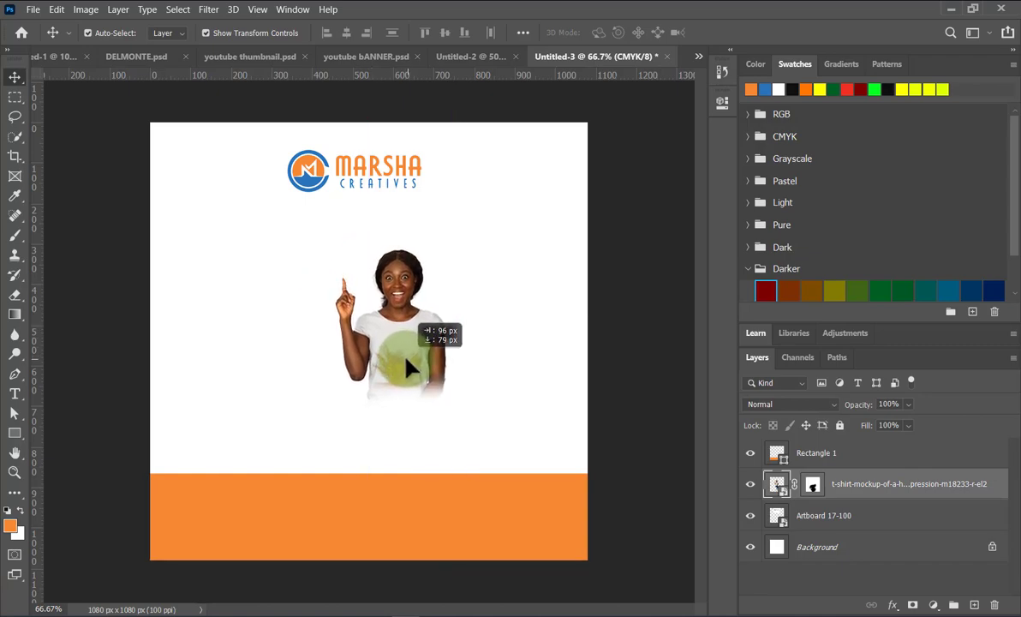
pyautogui.click(644, 399)
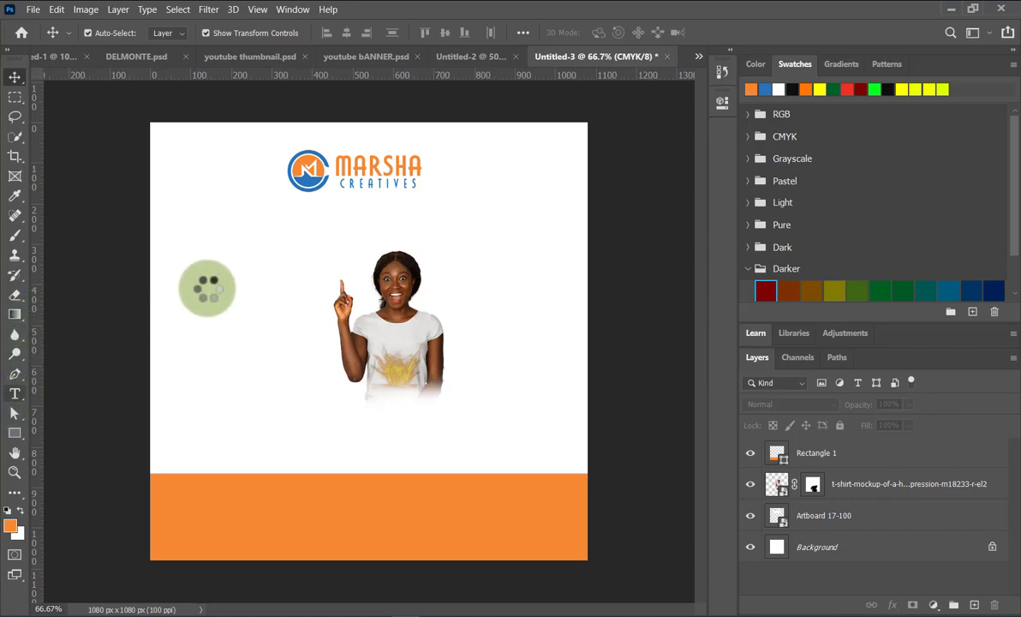
# Add orange STAND text left of the woman and scale it to about 250%.
pyautogui.press('t')
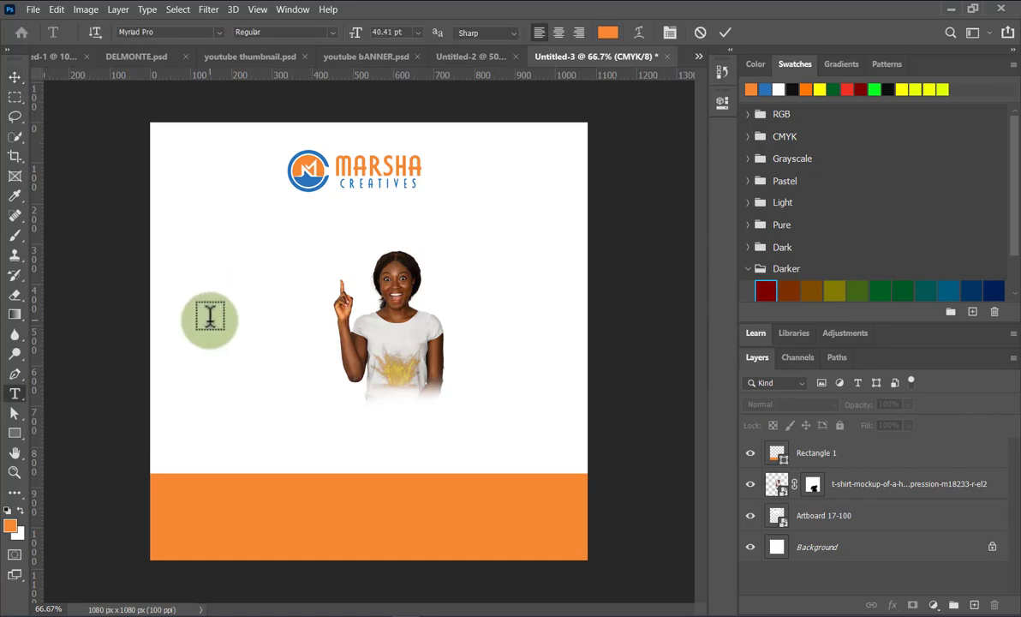
pyautogui.click(210, 317)
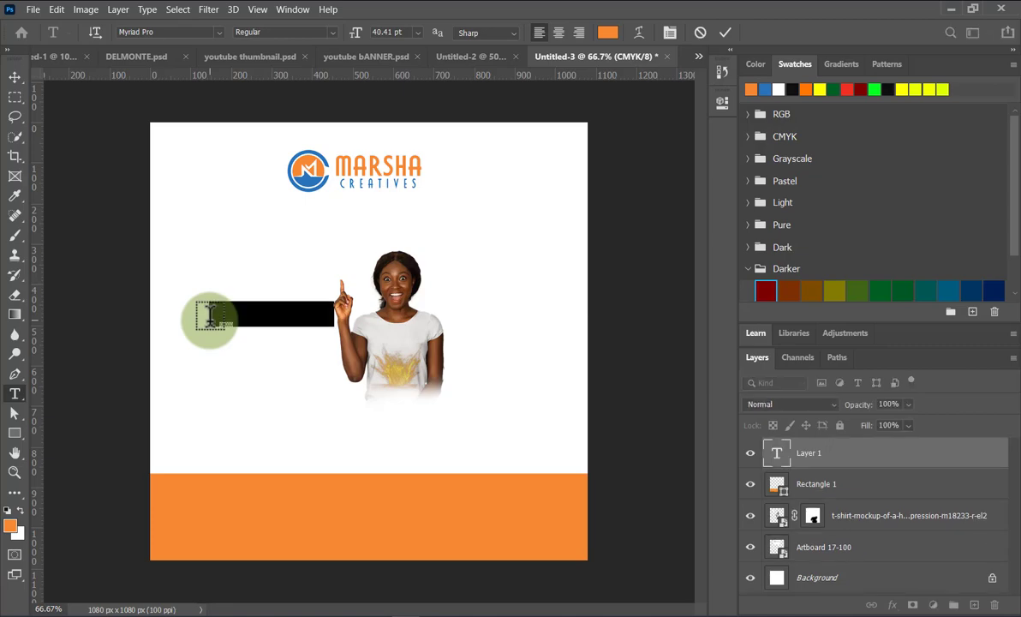
pyautogui.press('BackSpace')
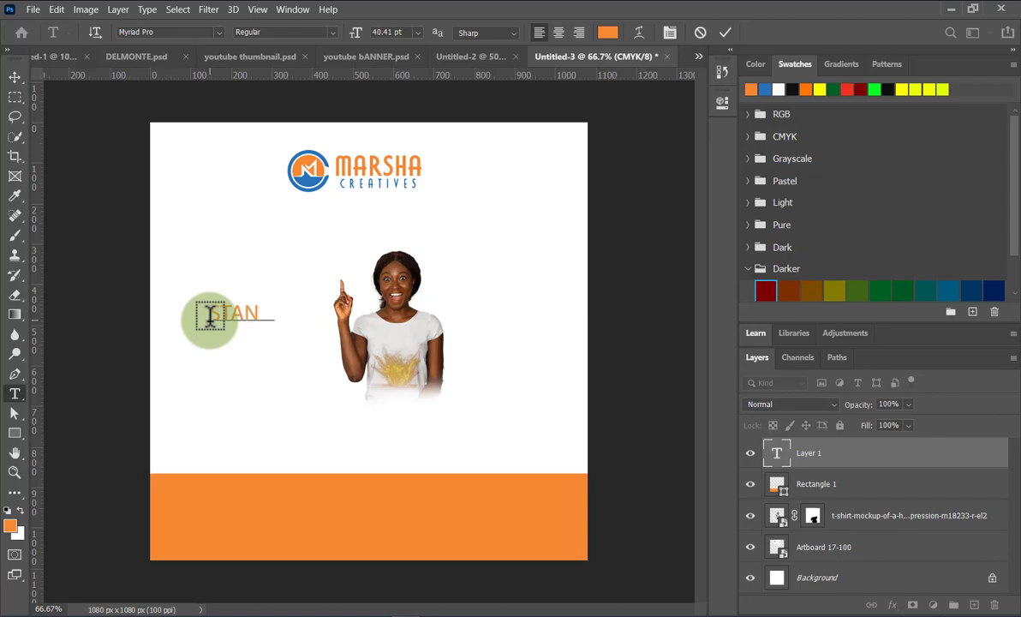
pyautogui.click(15, 77)
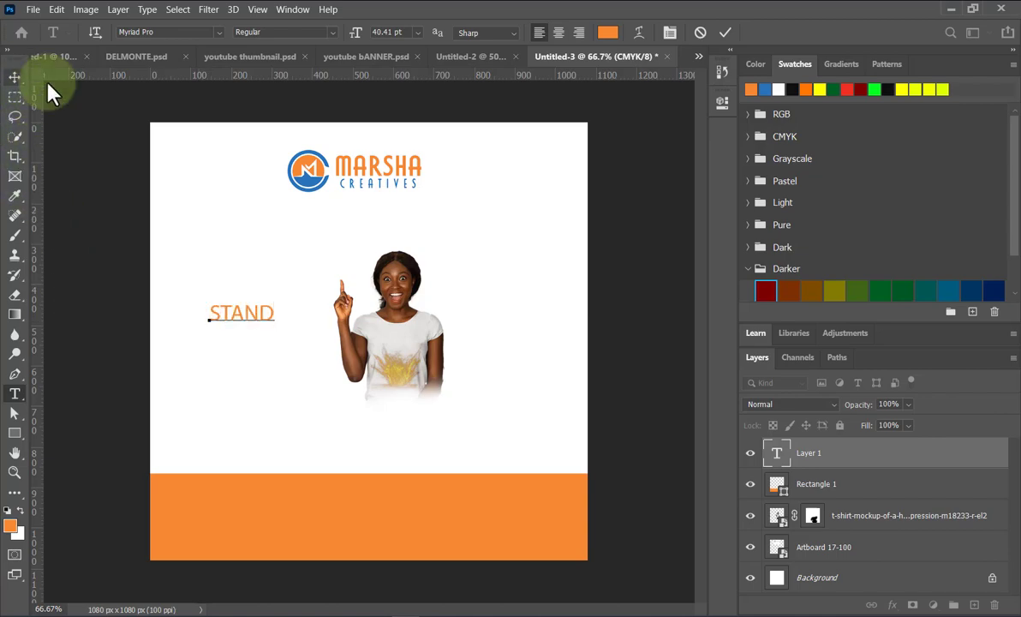
pyautogui.click(249, 323)
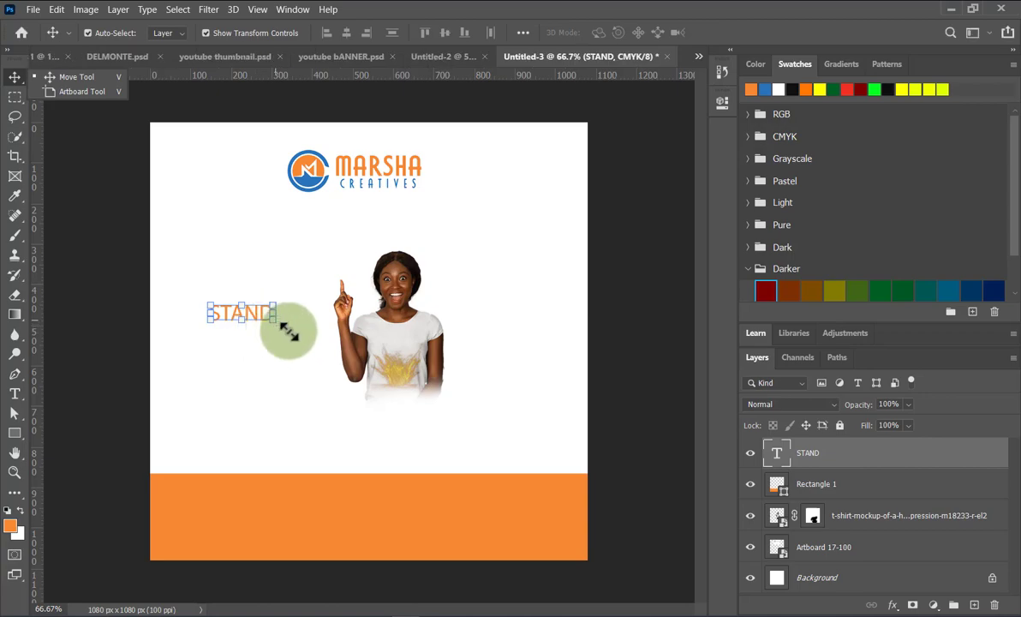
pyautogui.moveTo(273, 319); pyautogui.dragTo(293, 311)
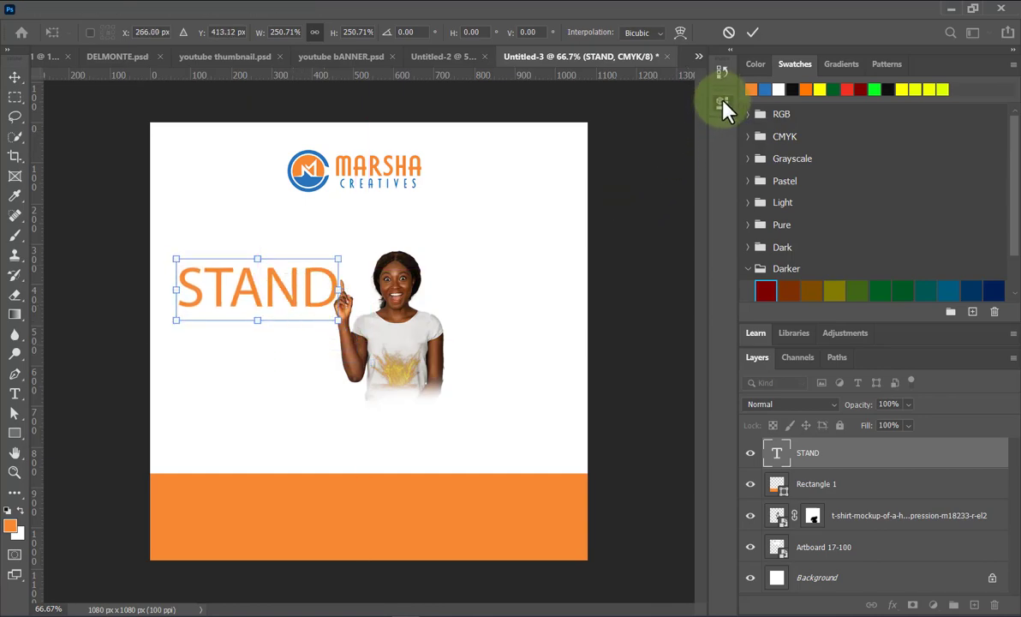
# Commit the STAND enlargement, try the Trajan Color font, then undo back to the original font.
pyautogui.click(721, 103)
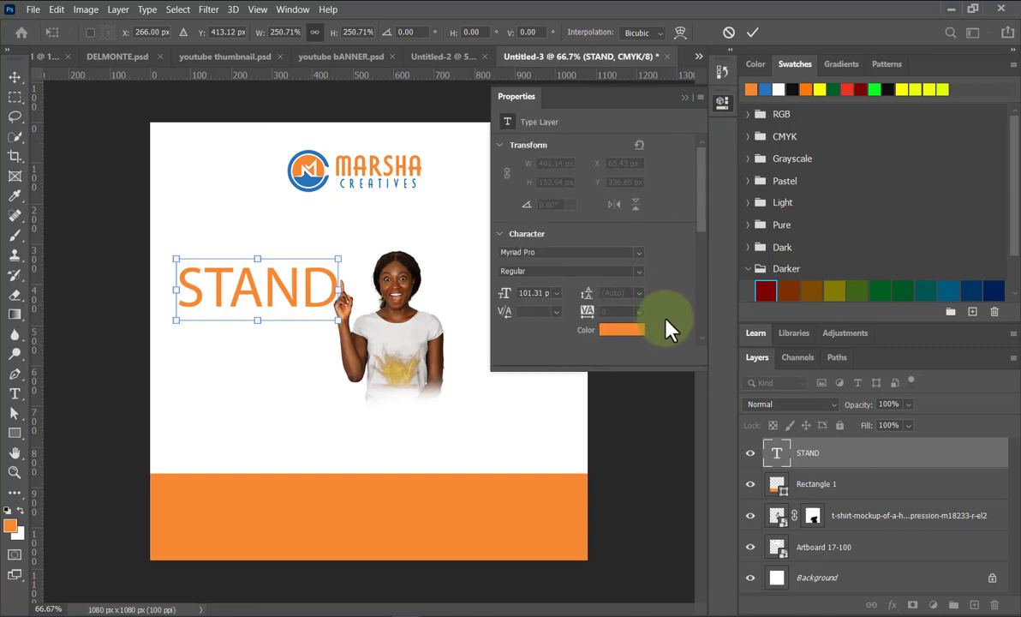
pyautogui.click(752, 33)
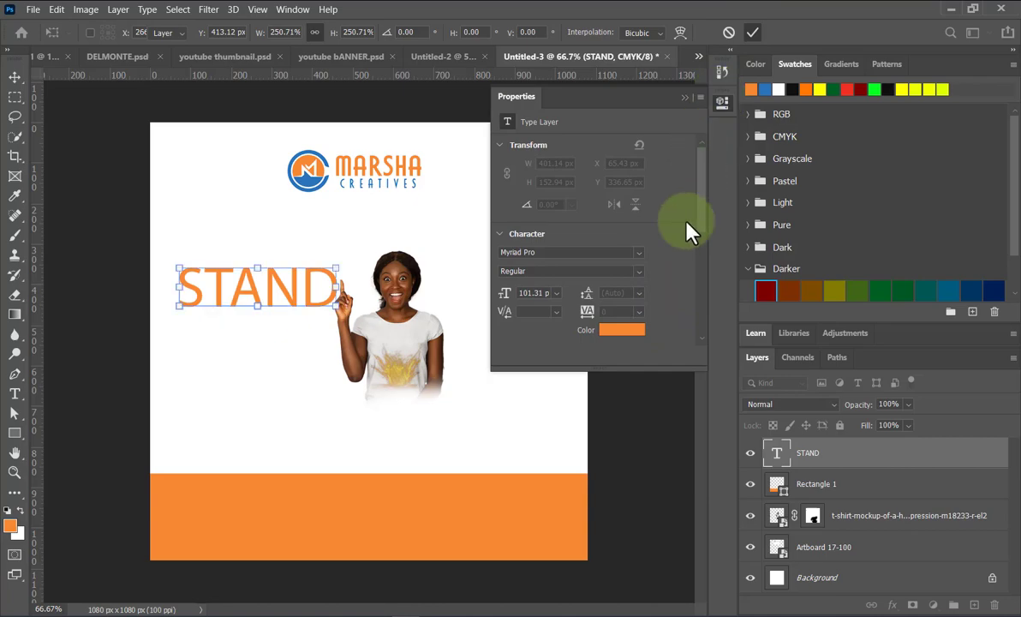
pyautogui.click(639, 252)
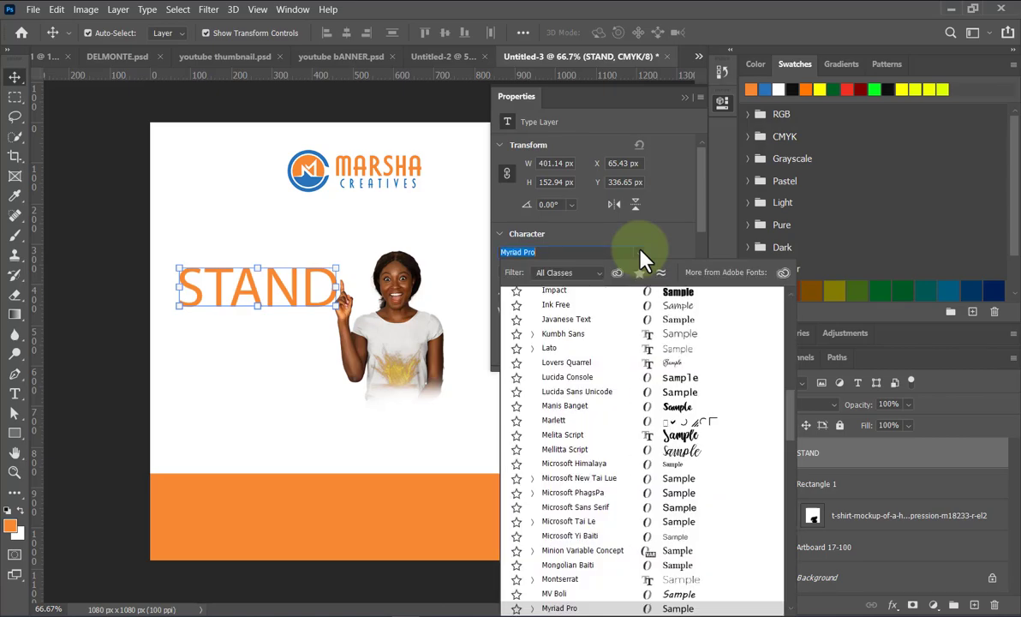
pyautogui.scroll(-5, 612, 460)
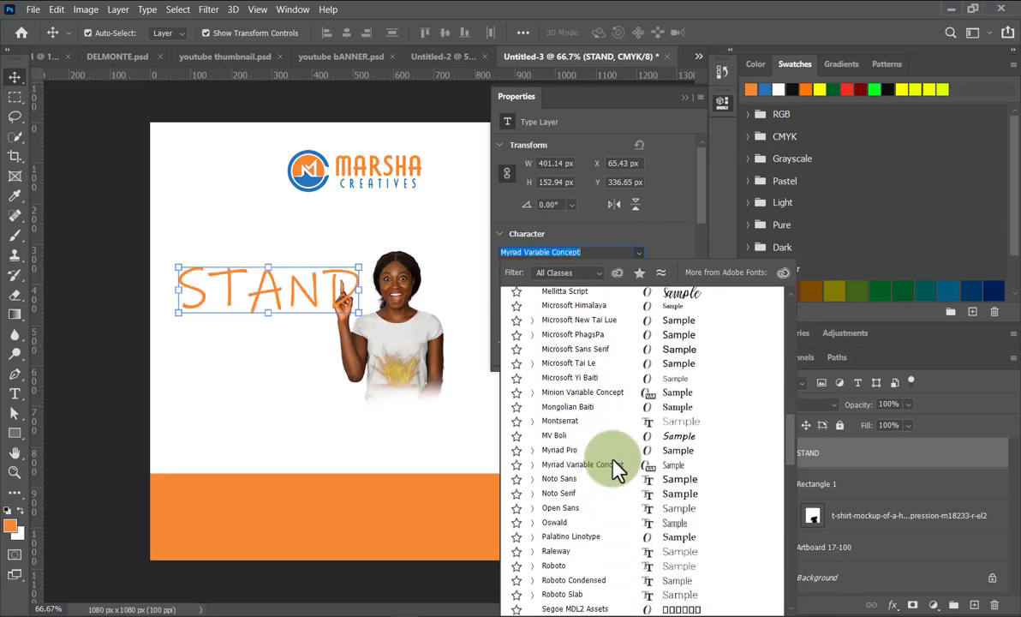
pyautogui.scroll(-4, 612, 458)
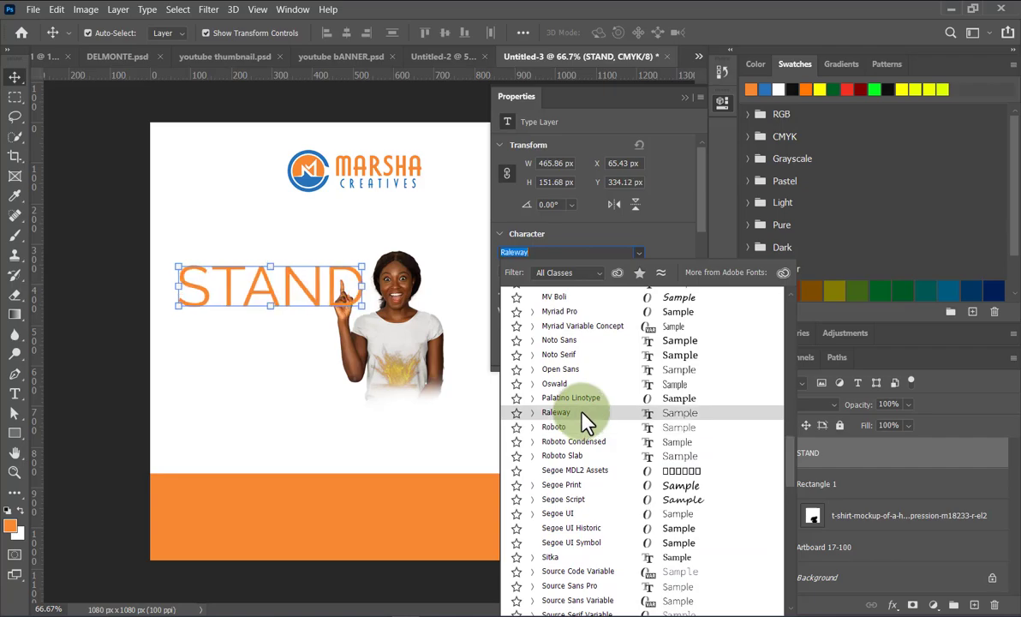
pyautogui.scroll(-3, 583, 415)
pyautogui.scroll(-4, 586, 420)
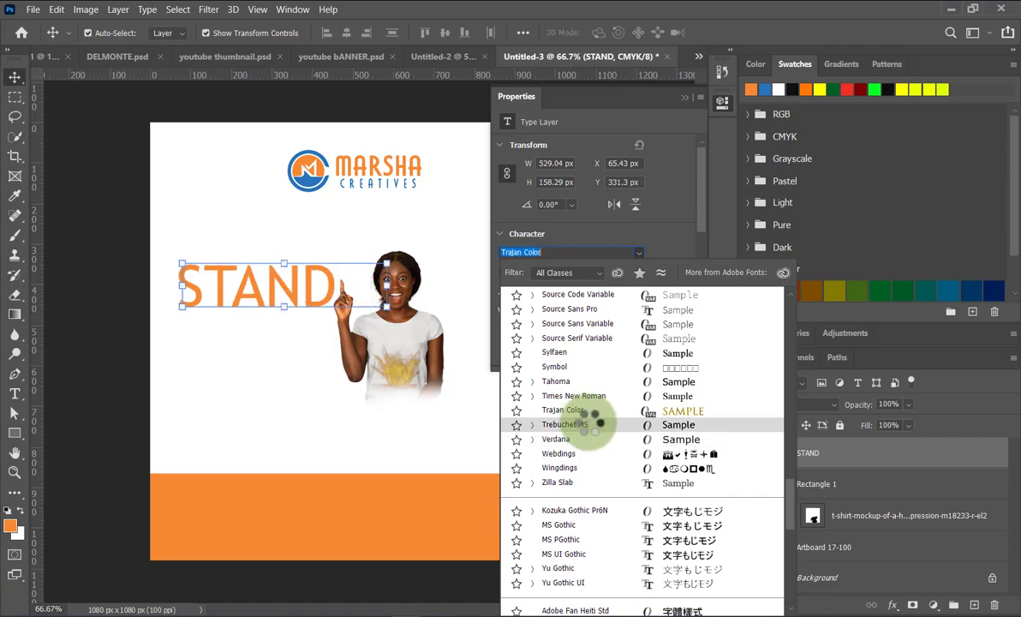
pyautogui.click(575, 410)
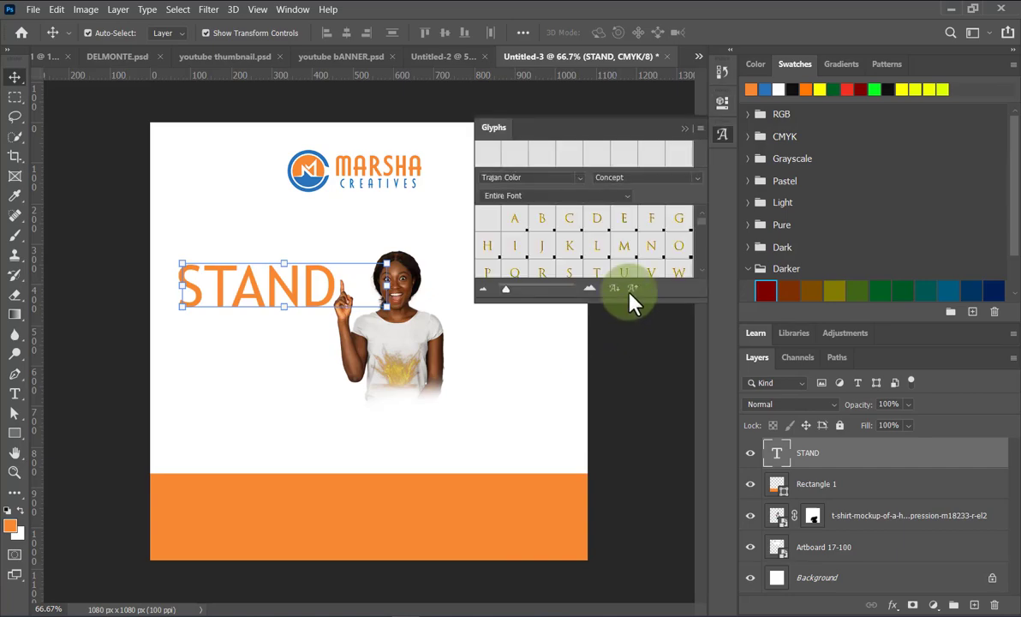
pyautogui.click(685, 128)
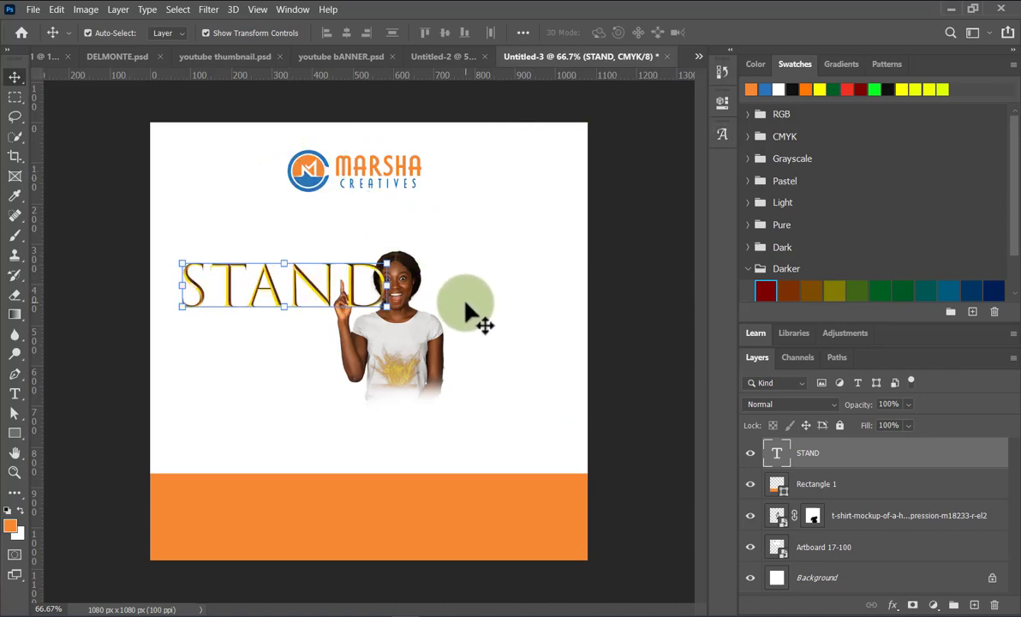
pyautogui.hotkey('ctrl', 'z')
pyautogui.hotkey('ctrl', 'z')
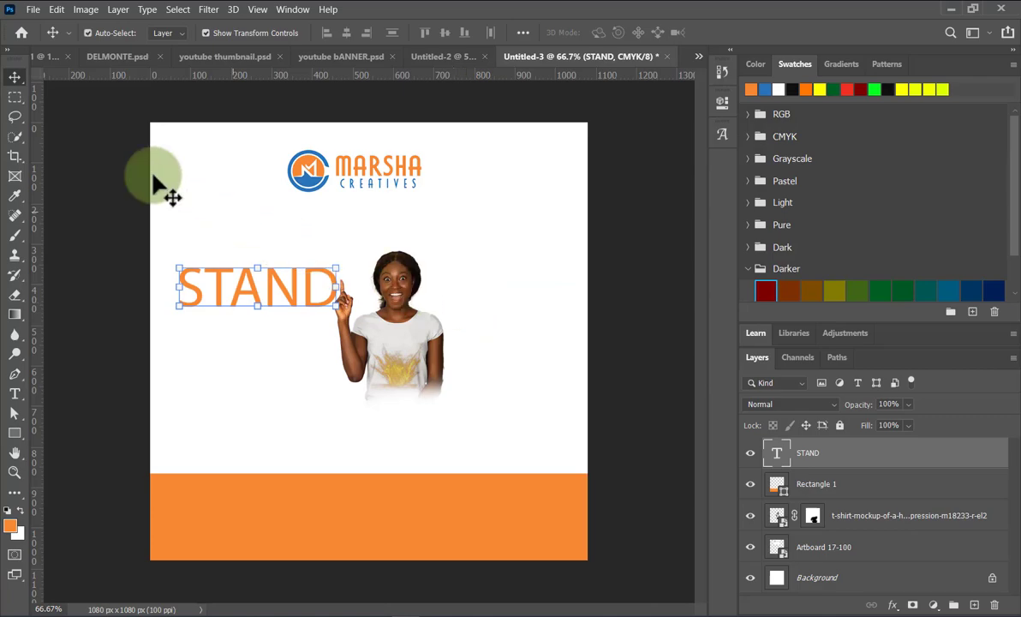
# Move the woman's photo lower and reposition STAND above-left of her.
pyautogui.moveTo(269, 296); pyautogui.dragTo(257, 240)
pyautogui.moveTo(387, 336); pyautogui.dragTo(359, 340)
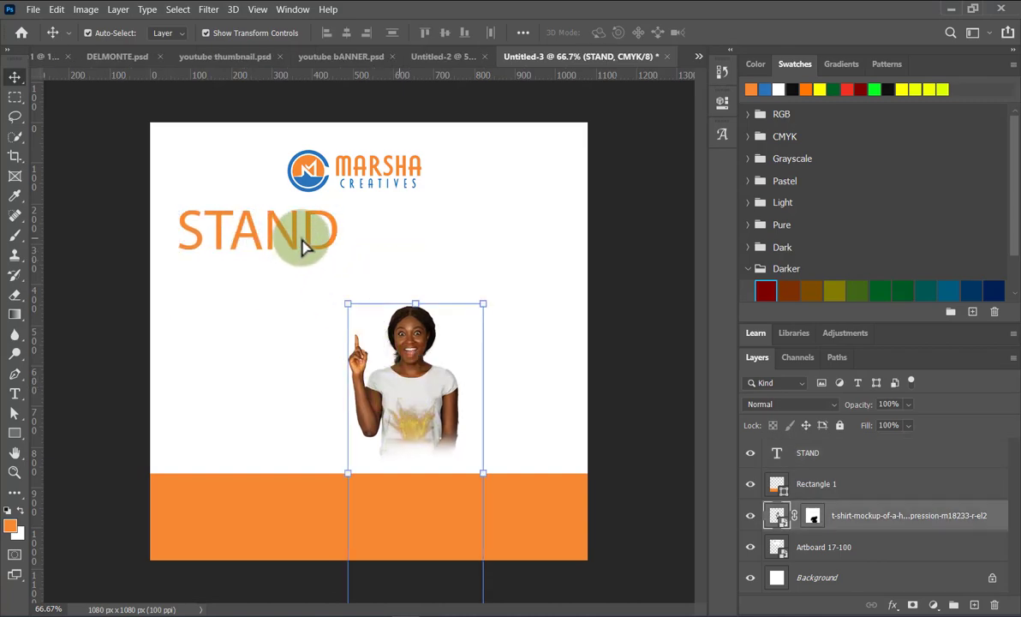
pyautogui.moveTo(318, 251); pyautogui.dragTo(318, 281)
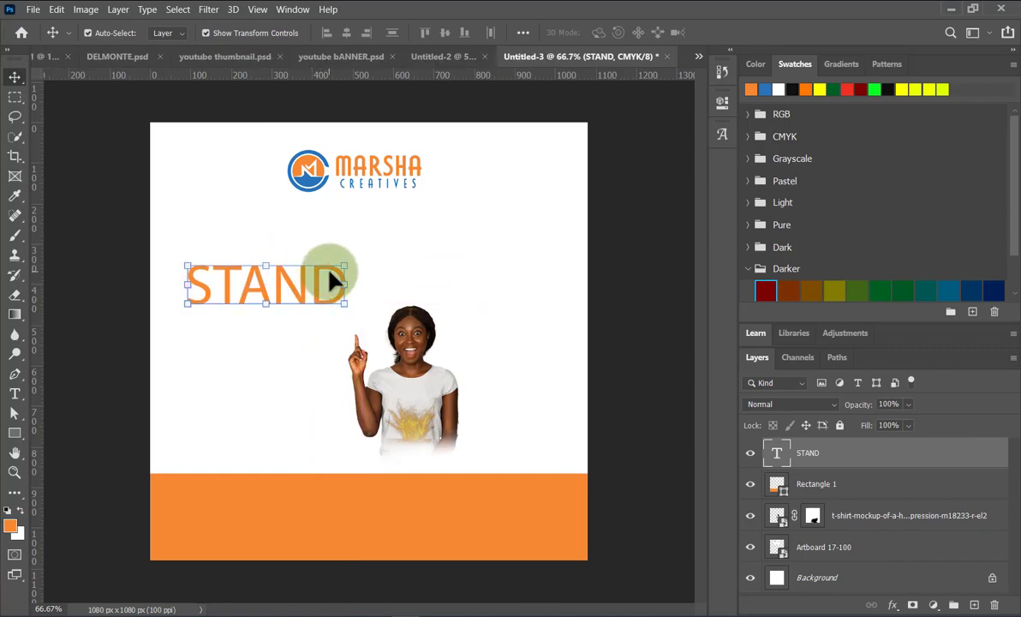
pyautogui.moveTo(332, 274); pyautogui.dragTo(349, 242)
# Rotate STAND upward about 10.9° and commit it above her raised finger.
pyautogui.hotkey('ctrl', 't')
pyautogui.moveTo(347, 286); pyautogui.dragTo(370, 298)
pyautogui.moveTo(348, 281); pyautogui.dragTo(339, 273)
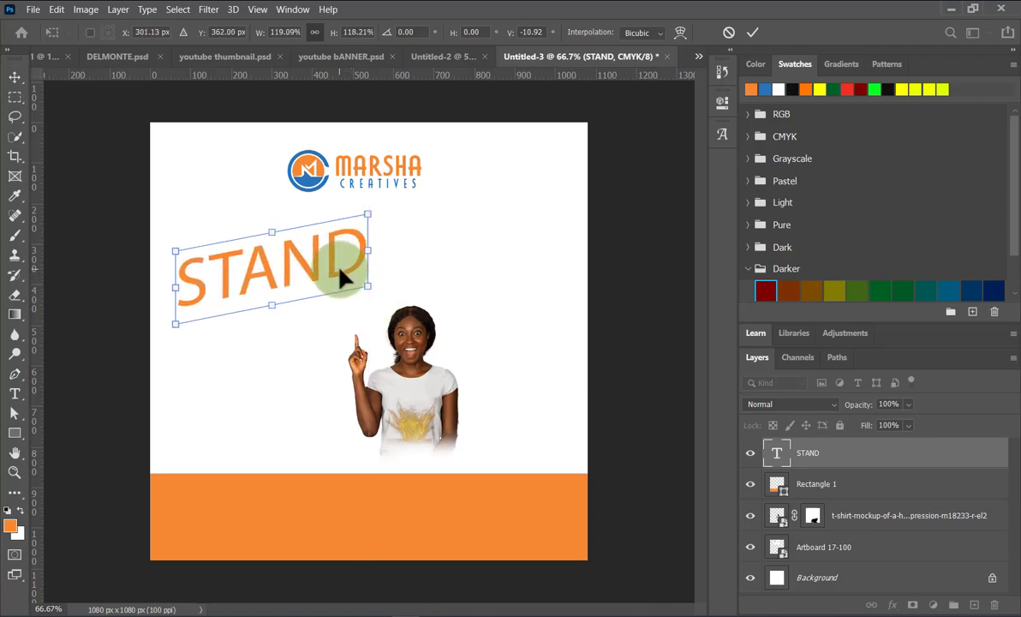
pyautogui.click(753, 31)
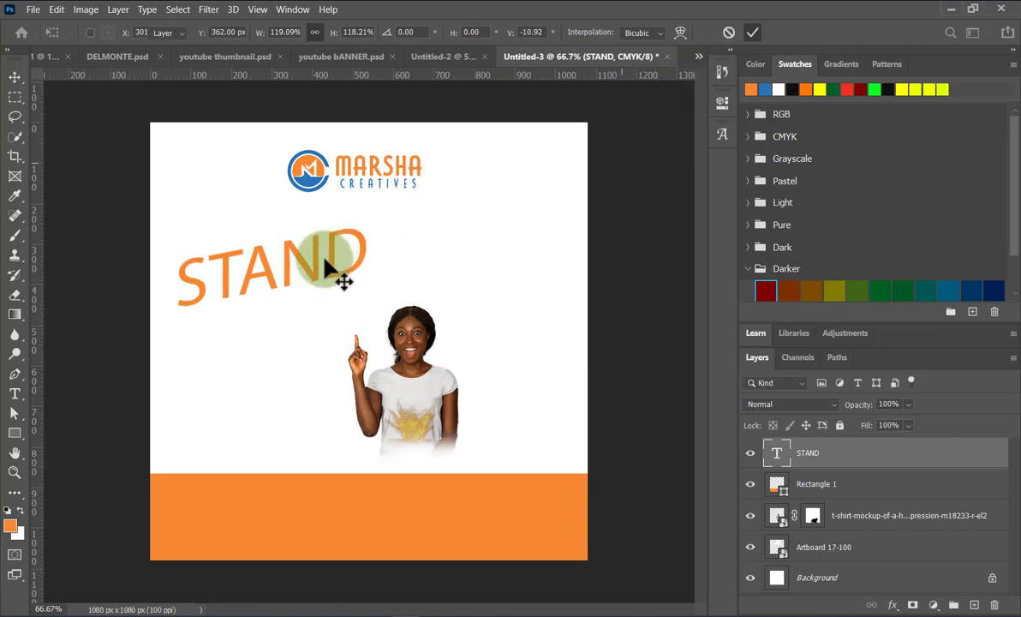
pyautogui.press('Return')
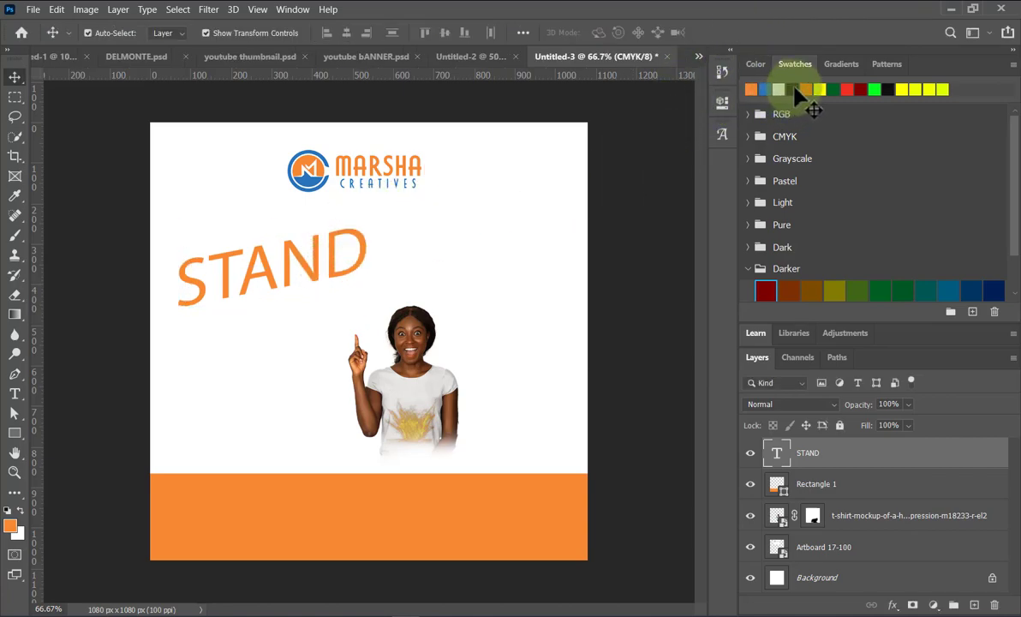
# Make the STAND text black.
pyautogui.click(793, 89)
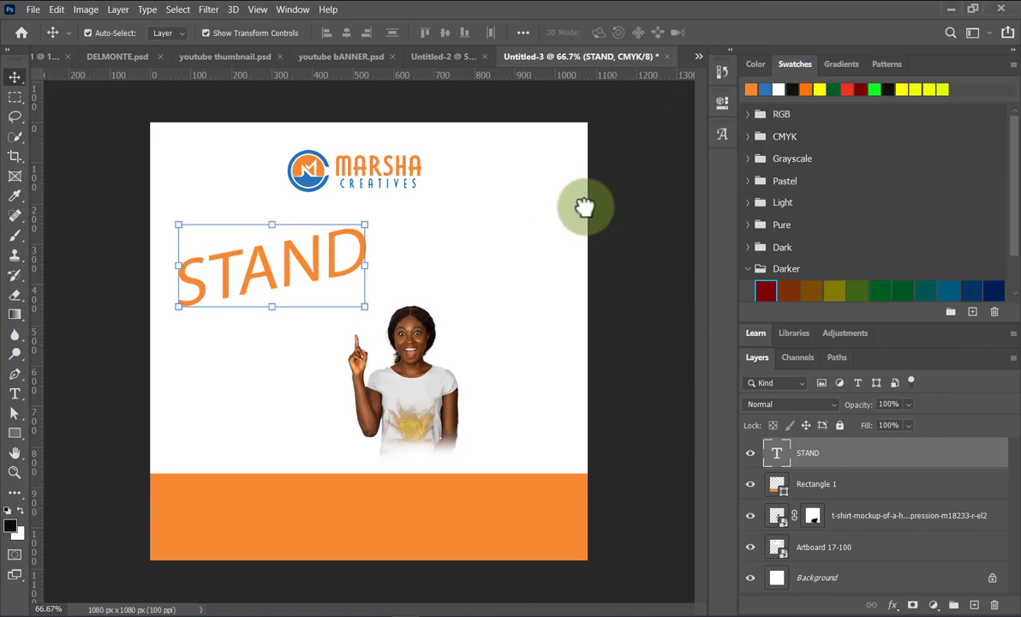
pyautogui.hotkey('alt', 'BackSpace')
pyautogui.click(533, 246)
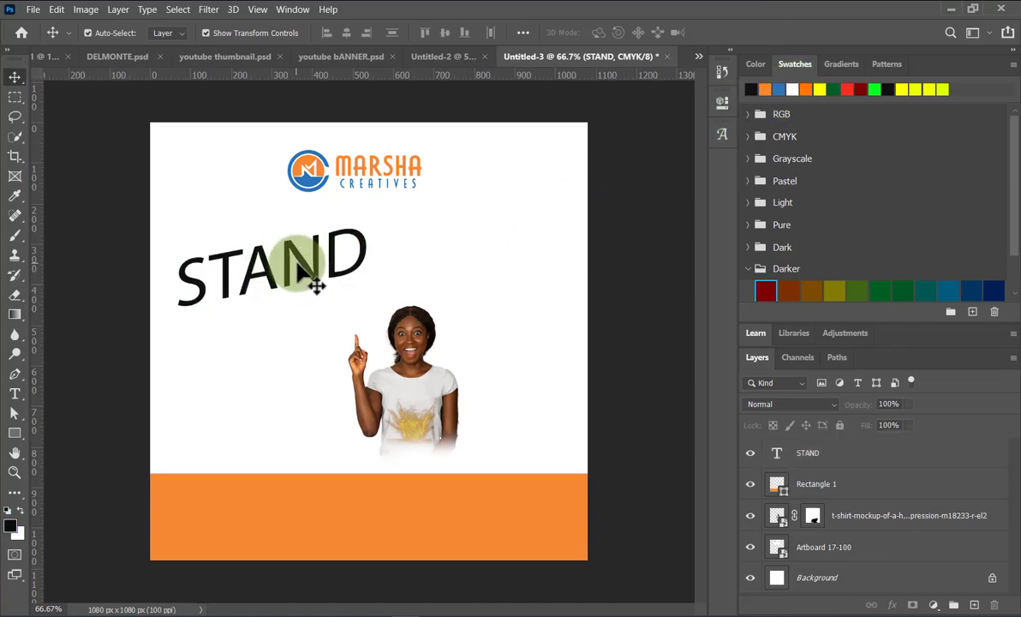
# Duplicate STAND just below the original and change the copy's text to OUT.
pyautogui.moveTo(306, 272); pyautogui.dragTo(310, 334)
pyautogui.doubleClick(310, 333)
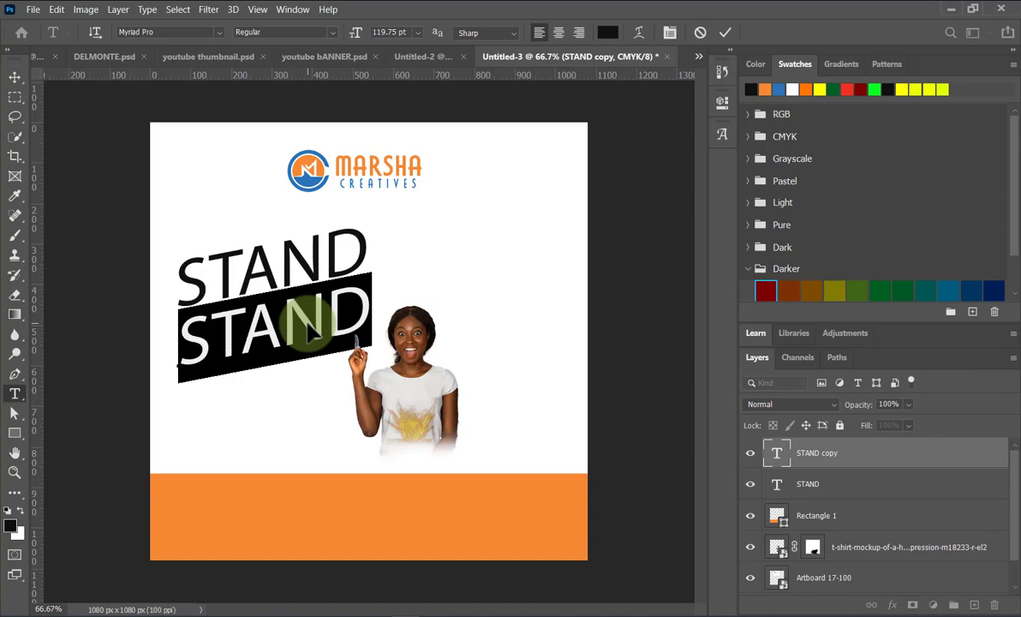
pyautogui.click(310, 334)
pyautogui.hotkey('ctrl', 'a')
pyautogui.write('OUT')
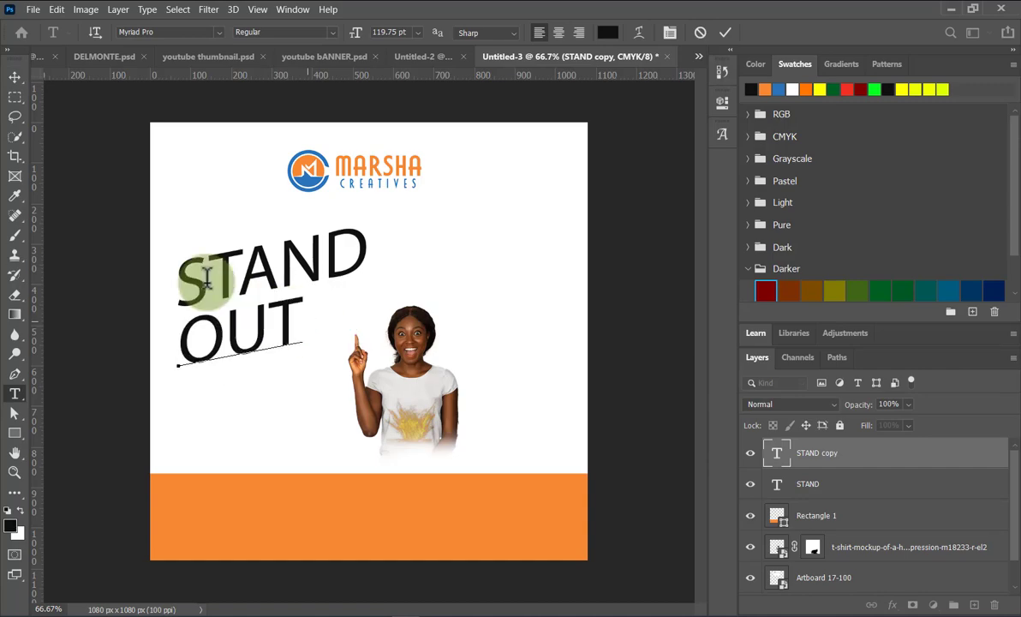
pyautogui.click(14, 76)
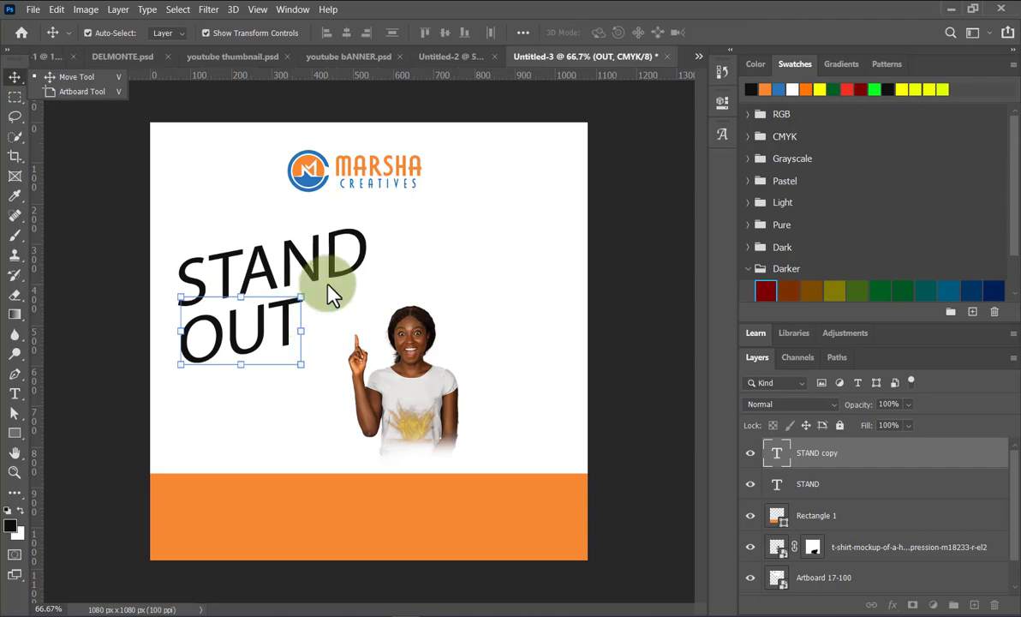
# Set OUT in Cavalier Bold, enlarge it and position it beneath STAND.
pyautogui.click(724, 101)
pyautogui.click(638, 254)
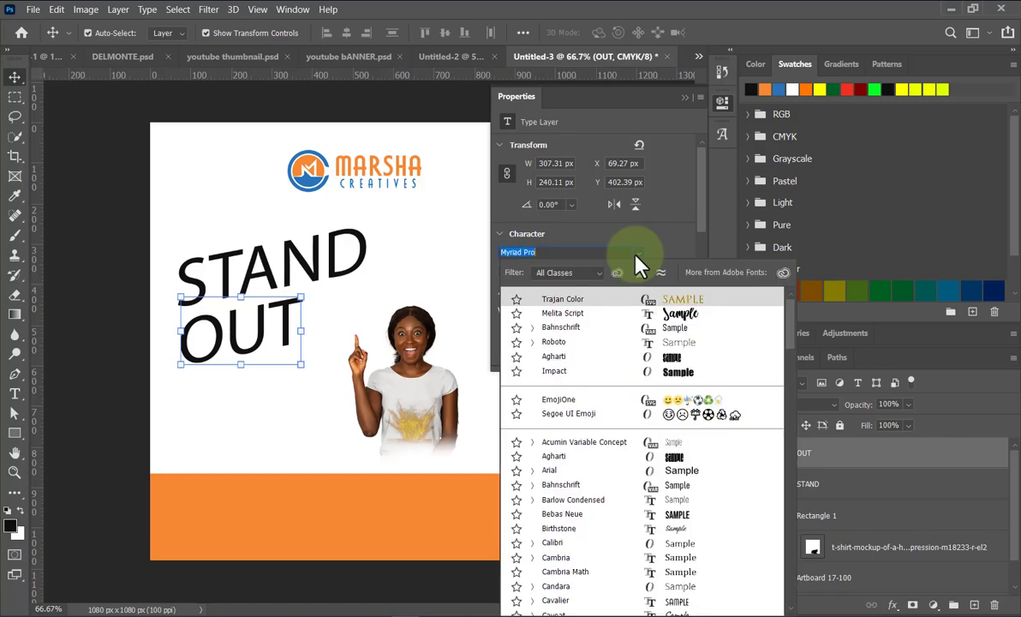
pyautogui.write('CAV')
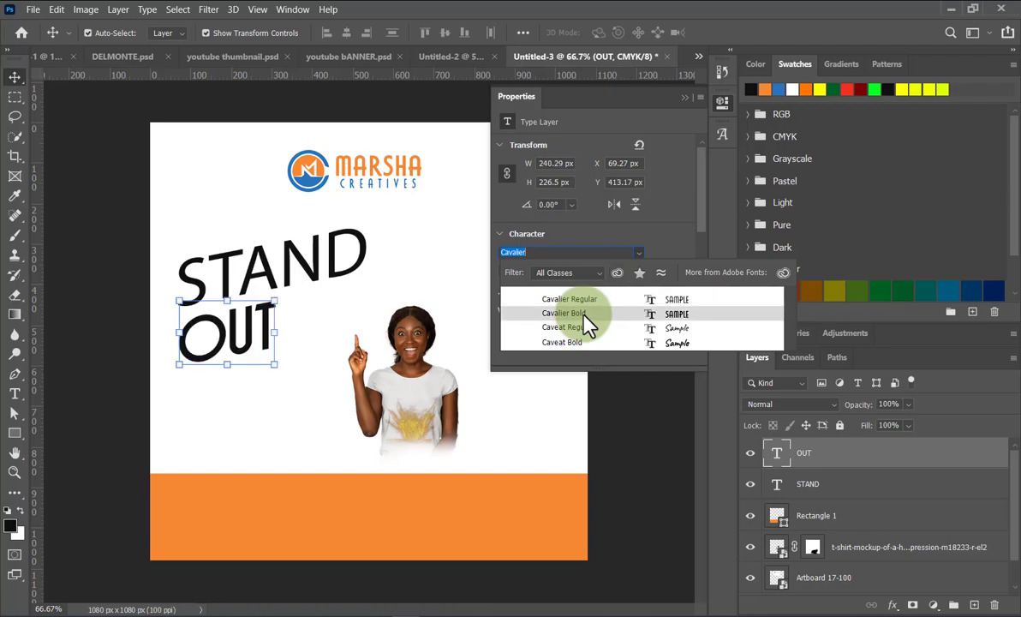
pyautogui.click(584, 314)
pyautogui.click(686, 99)
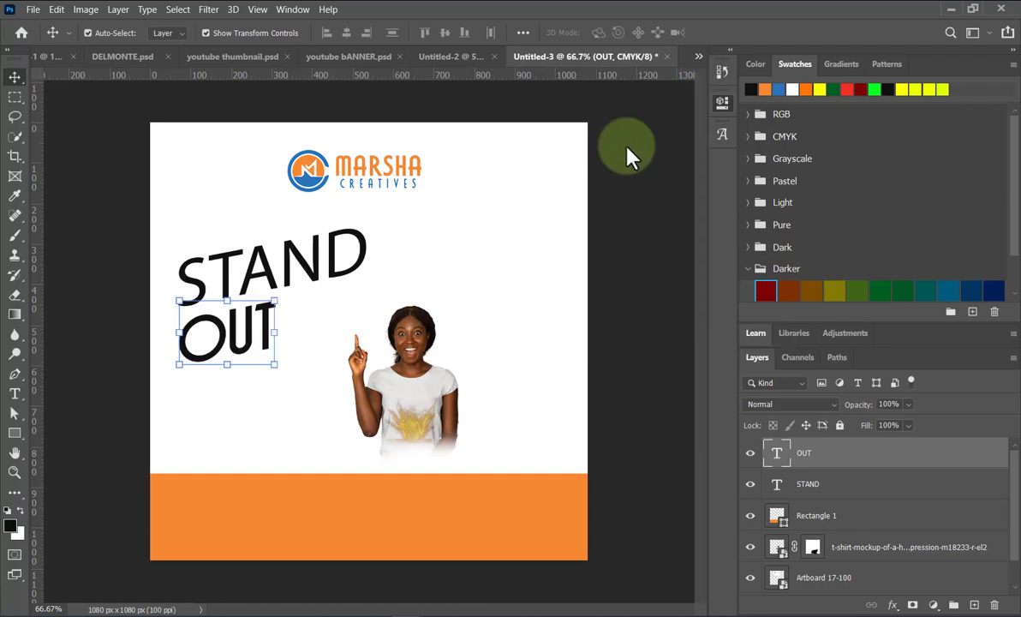
pyautogui.click(283, 371)
pyautogui.moveTo(270, 357); pyautogui.dragTo(369, 410)
pyautogui.moveTo(320, 364); pyautogui.dragTo(210, 351)
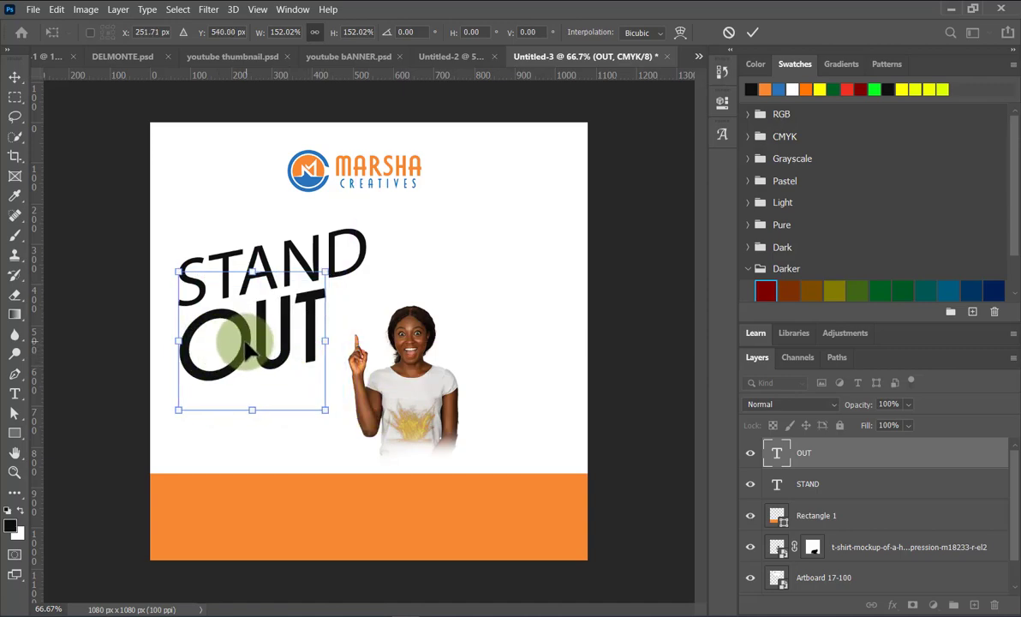
pyautogui.click(751, 39)
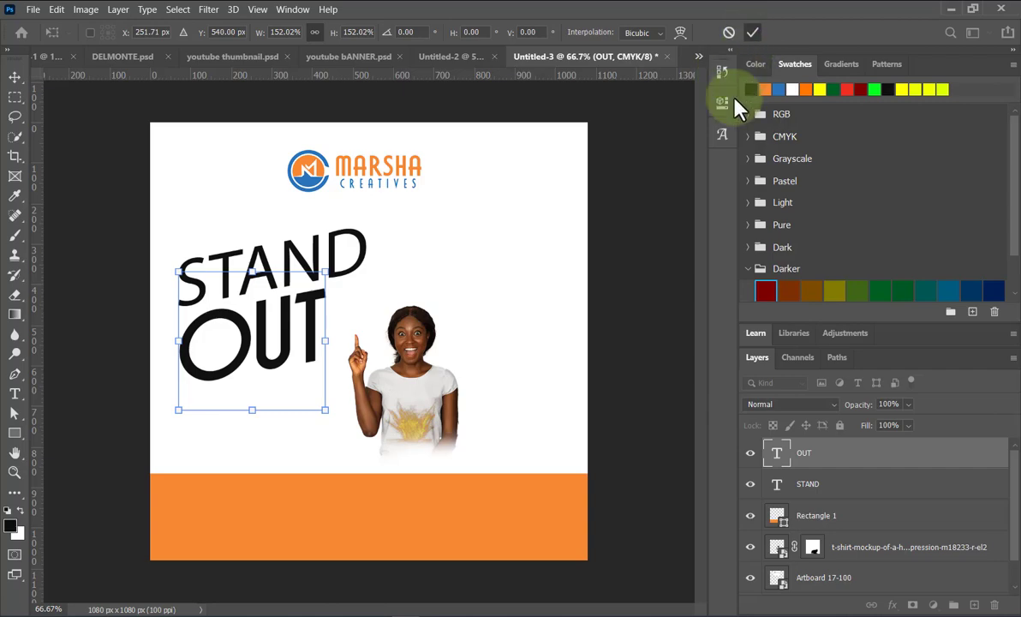
# Switch OUT to Agharti condensed black and enlarge it to about 118.5%.
pyautogui.click(721, 104)
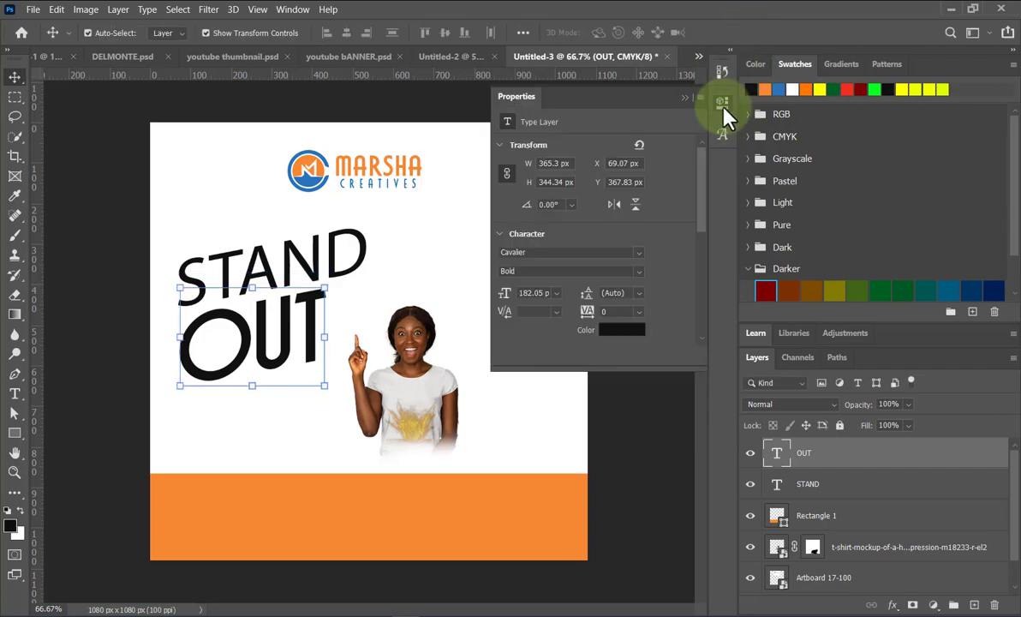
pyautogui.click(635, 257)
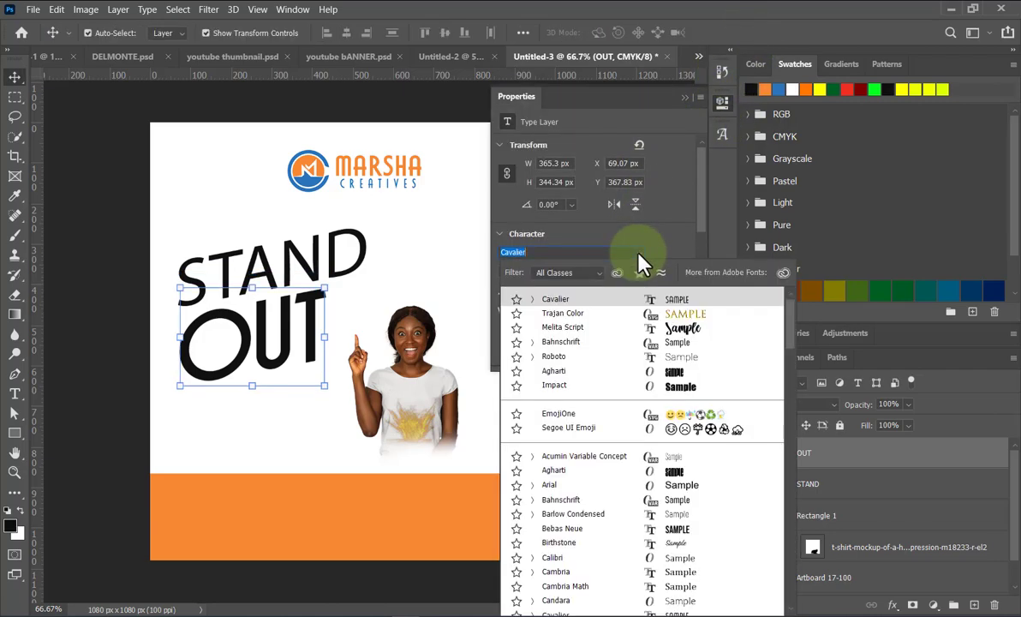
pyautogui.click(592, 357)
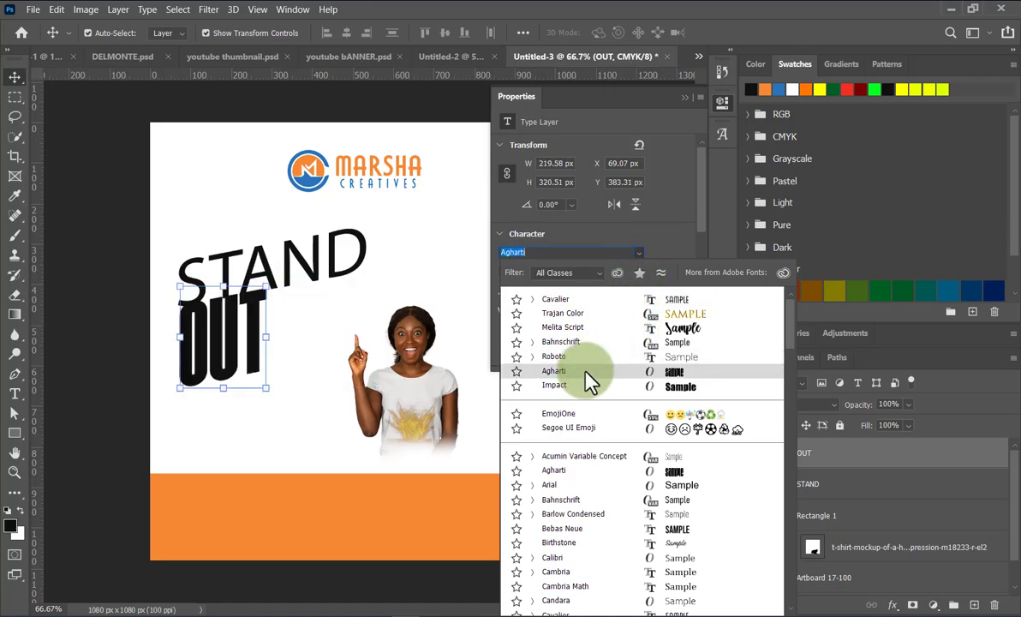
pyautogui.click(587, 374)
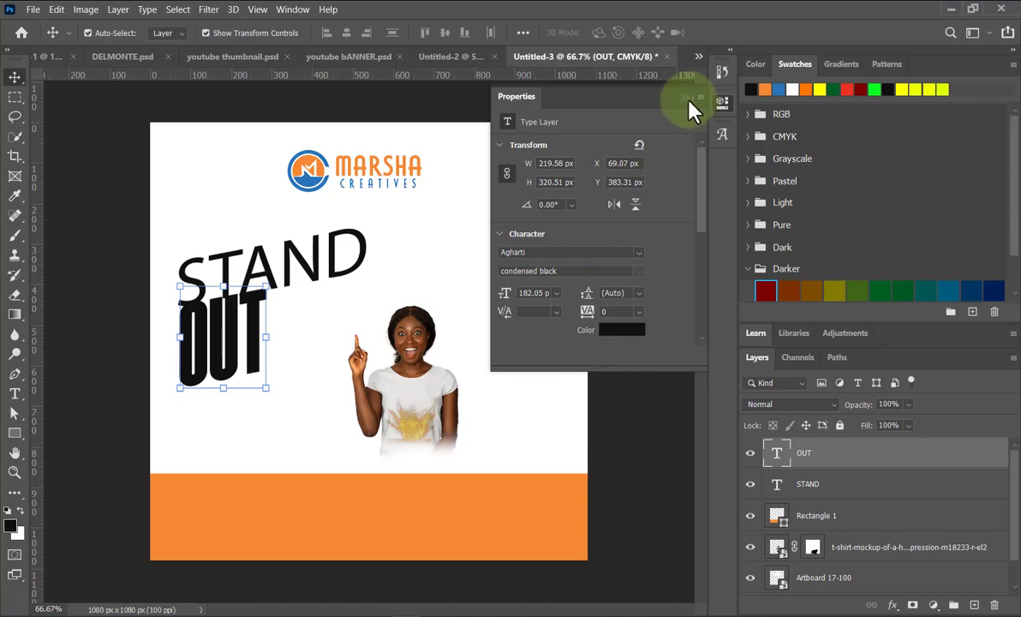
pyautogui.click(684, 97)
pyautogui.moveTo(267, 389); pyautogui.dragTo(335, 406)
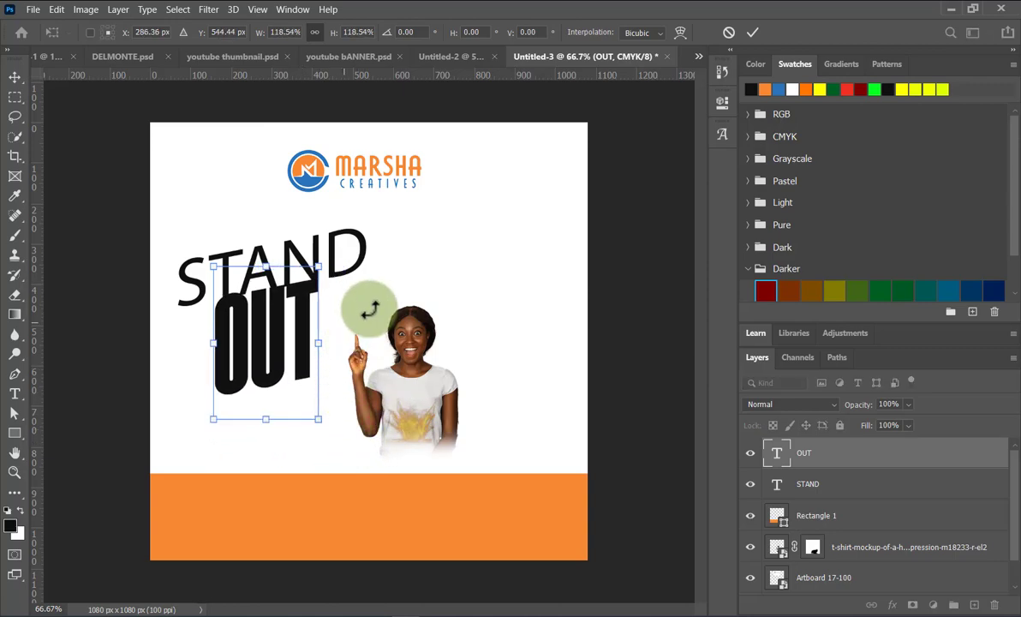
pyautogui.click(686, 154)
pyautogui.click(346, 263)
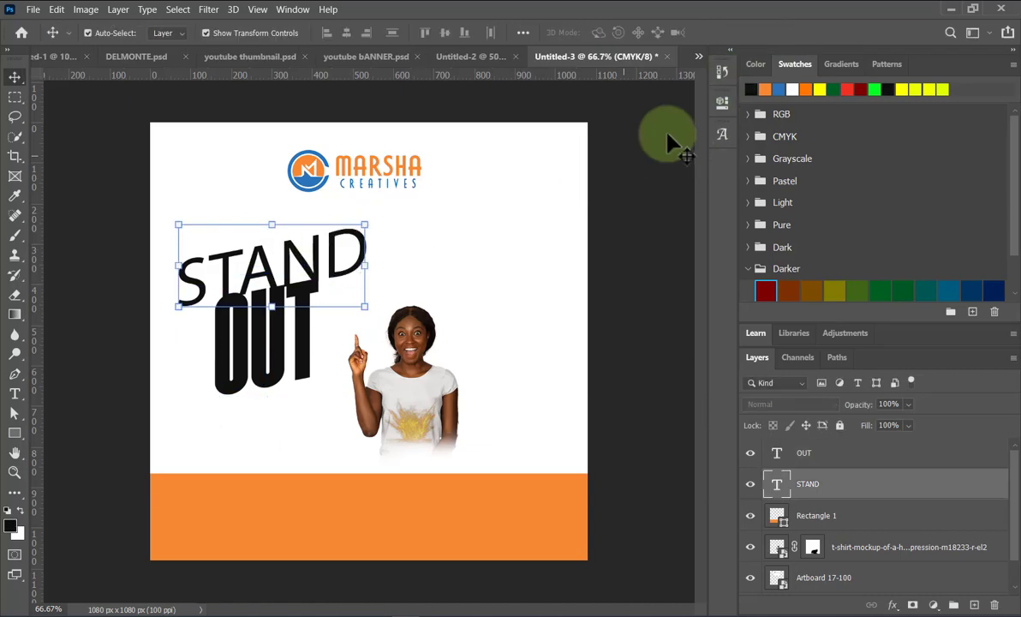
# Set STAND in Agharti and enlarge it to sit above OUT.
pyautogui.click(721, 103)
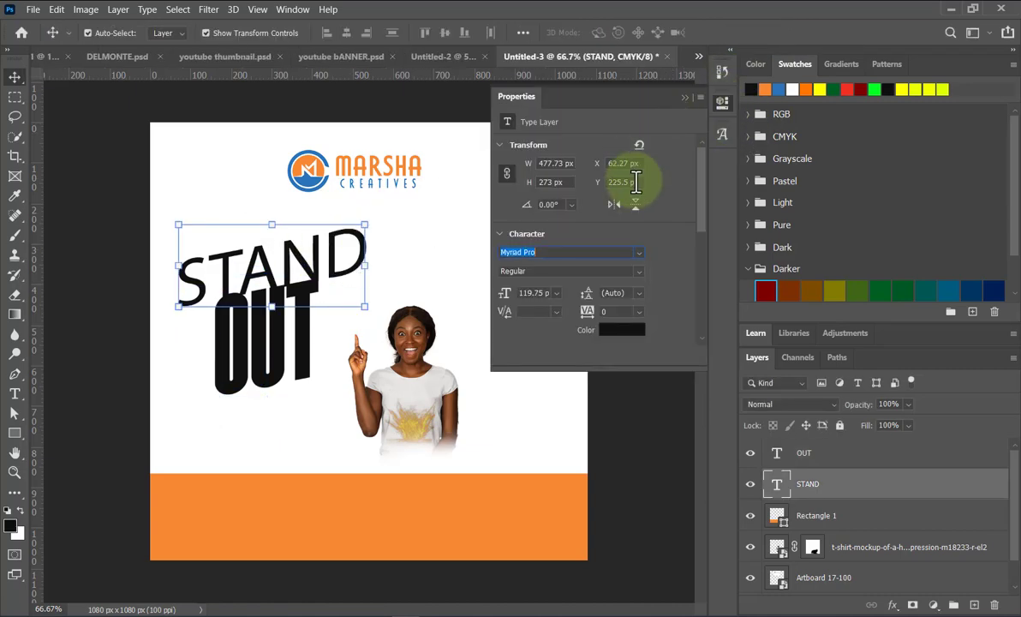
pyautogui.click(644, 252)
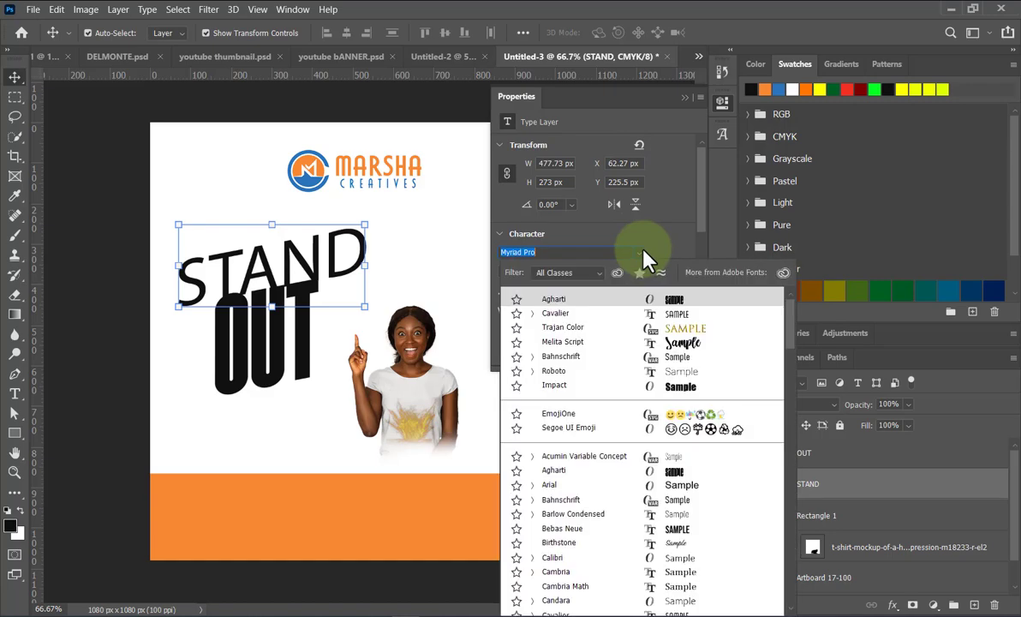
pyautogui.click(586, 300)
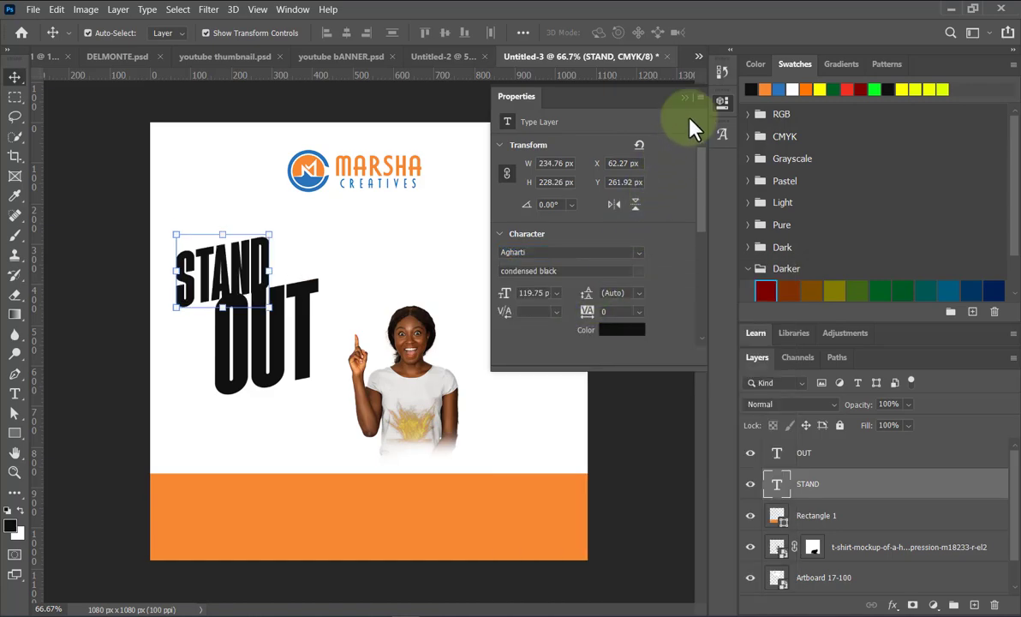
pyautogui.click(684, 98)
pyautogui.click(269, 245)
pyautogui.moveTo(269, 247); pyautogui.dragTo(316, 210)
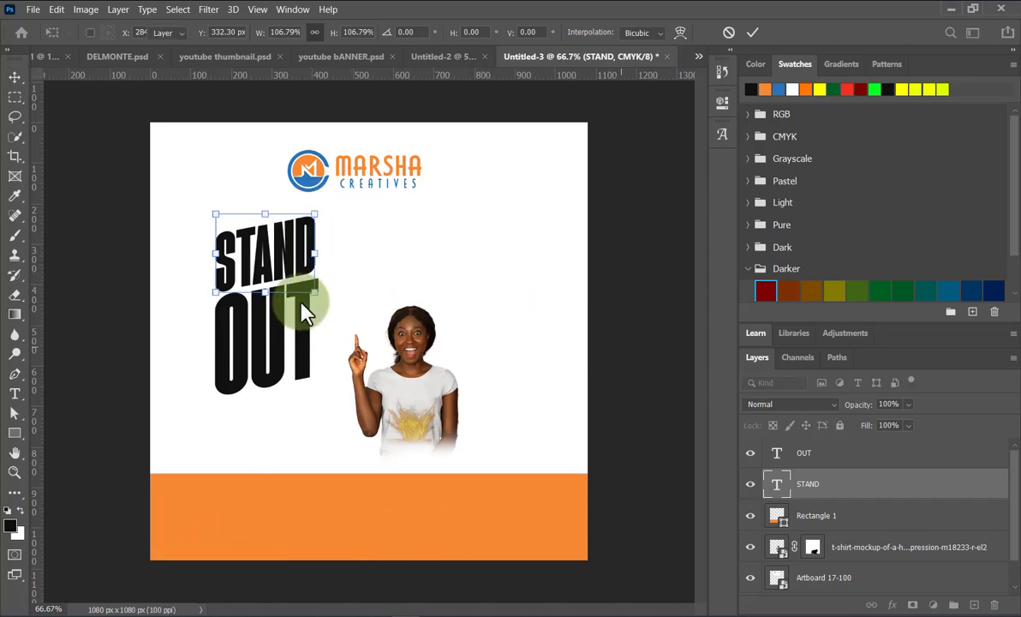
# Move STAND and OUT together to the right, beside the woman's raised finger.
pyautogui.click(298, 294)
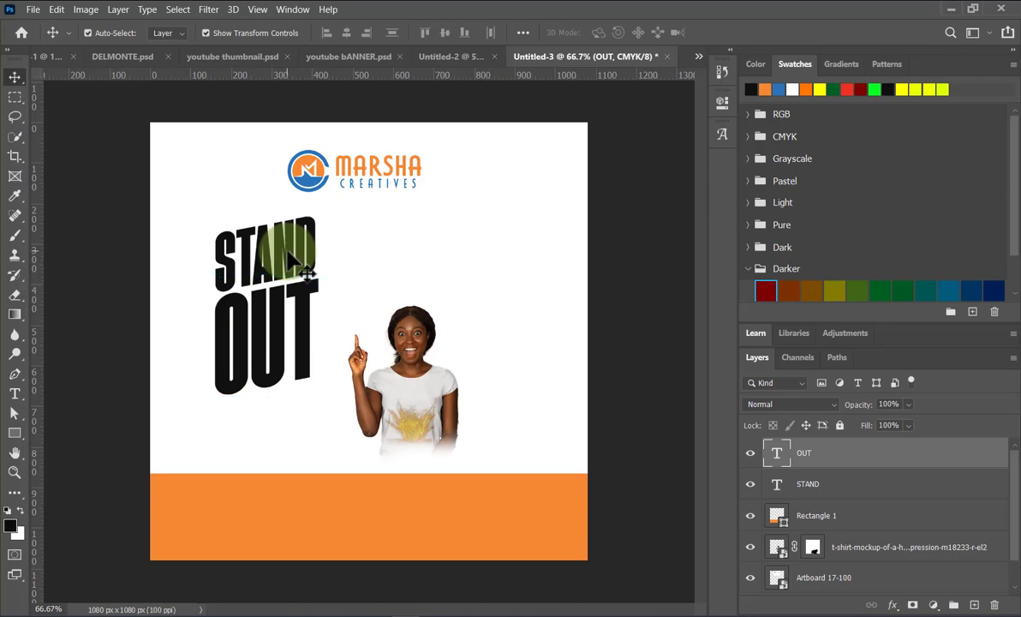
pyautogui.keyDown('shift'); pyautogui.click(291, 253); pyautogui.keyUp('shift')
pyautogui.moveTo(297, 247); pyautogui.dragTo(323, 249)
pyautogui.click(627, 340)
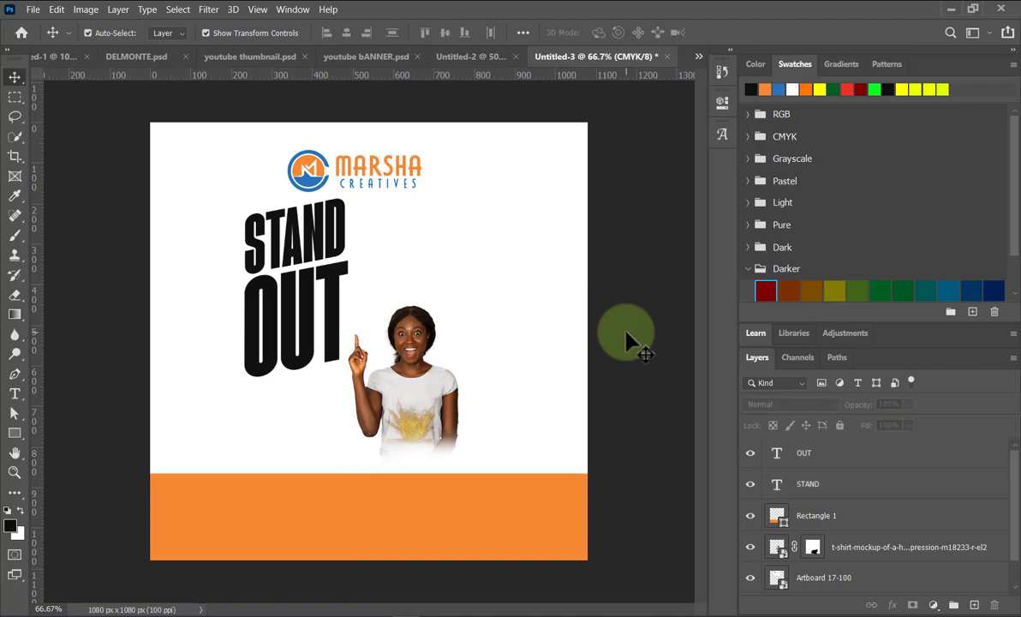
pyautogui.click(294, 331)
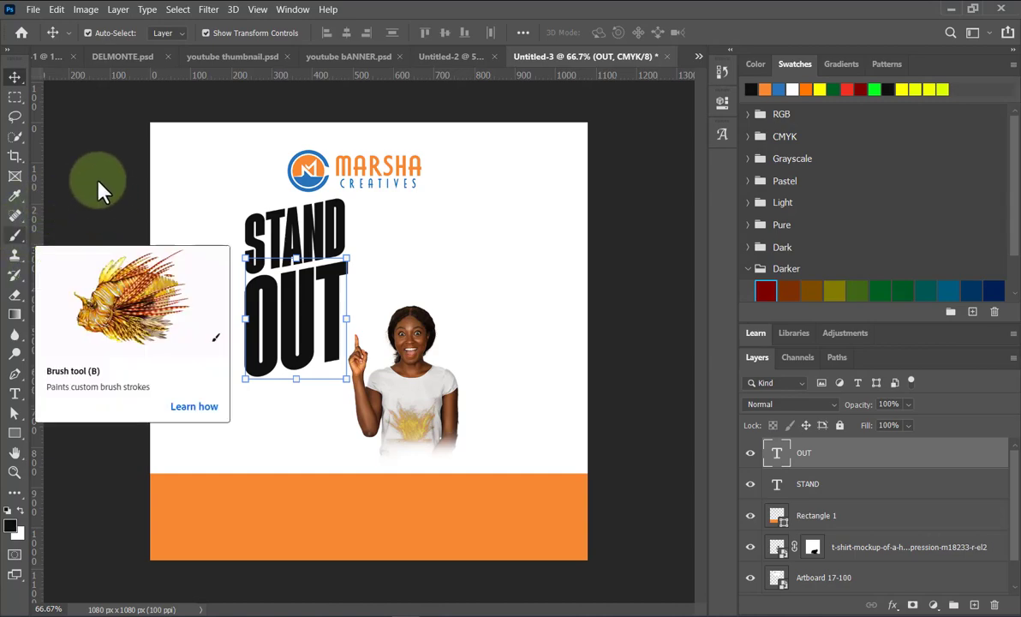
# Trace a four-point path around OUT's lower half, undoing an accidental blue recolour.
pyautogui.press('p')
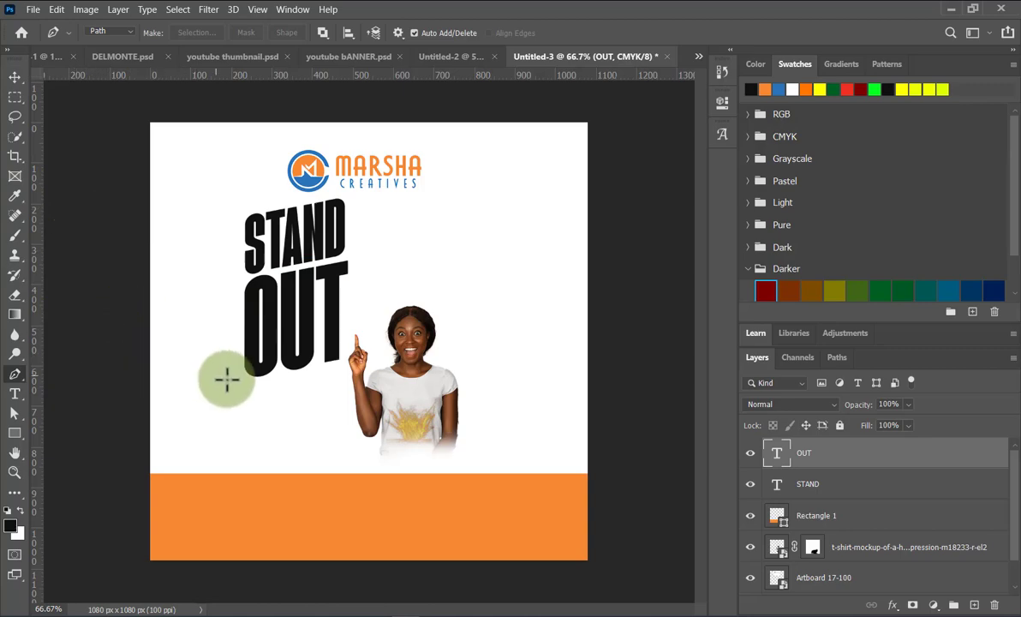
pyautogui.moveTo(234, 383); pyautogui.dragTo(235, 337)
pyautogui.click(364, 308)
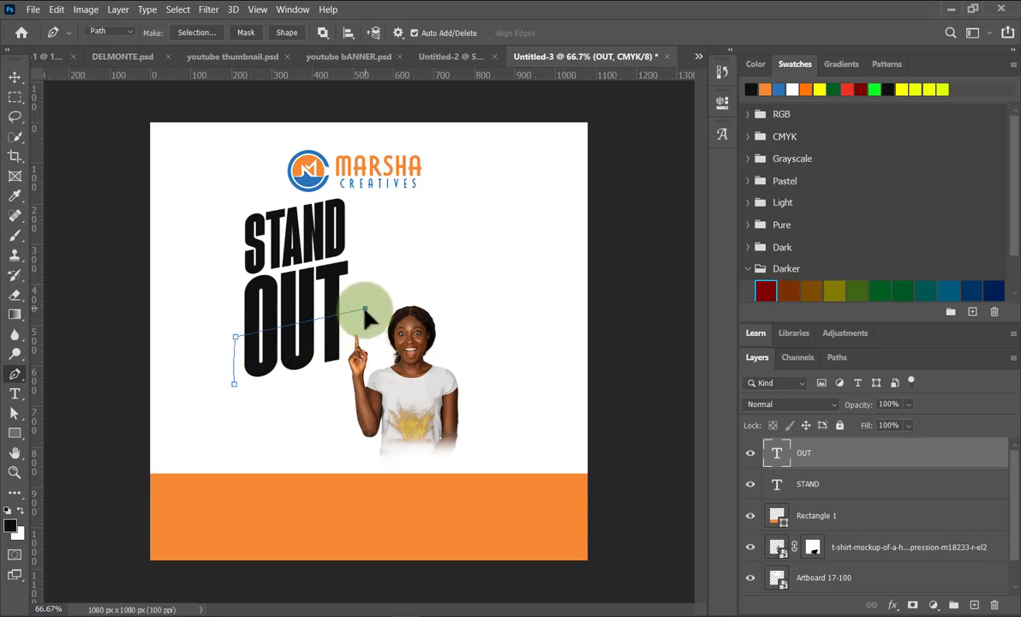
pyautogui.click(341, 382)
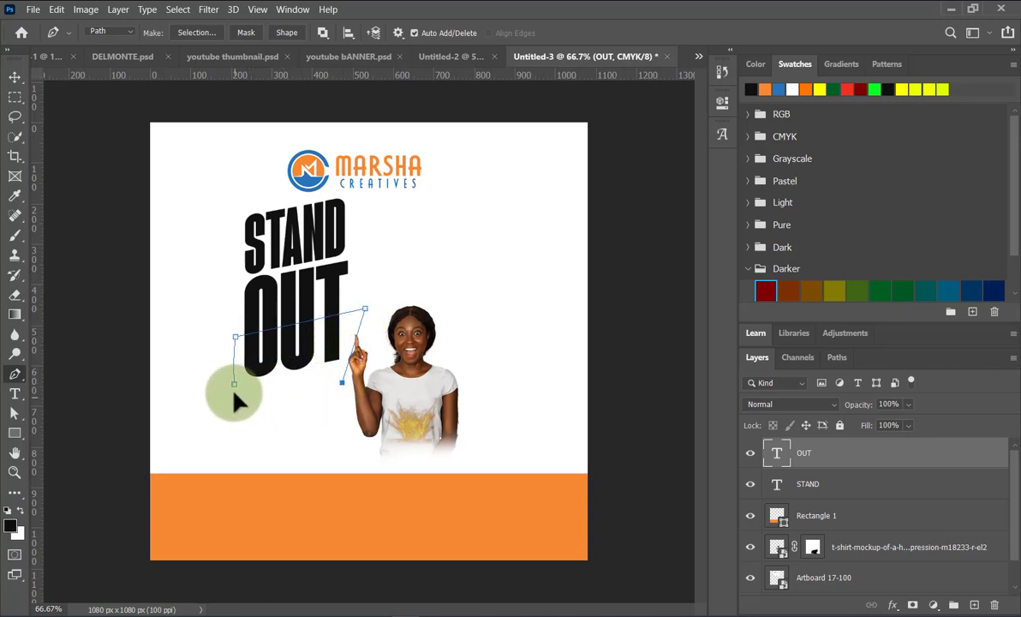
pyautogui.moveTo(234, 384); pyautogui.dragTo(187, 365)
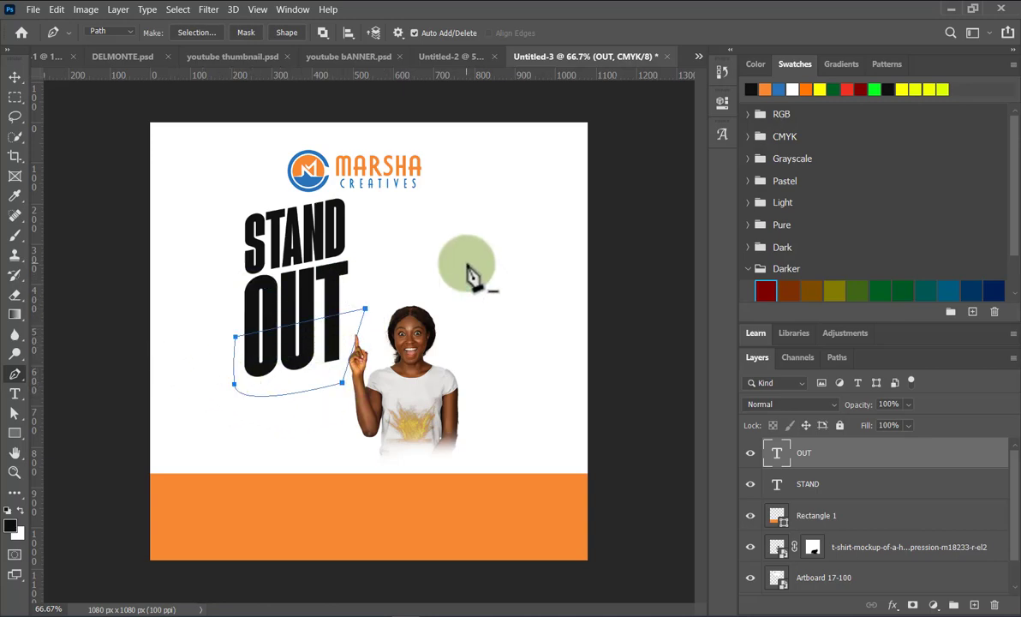
pyautogui.click(778, 89)
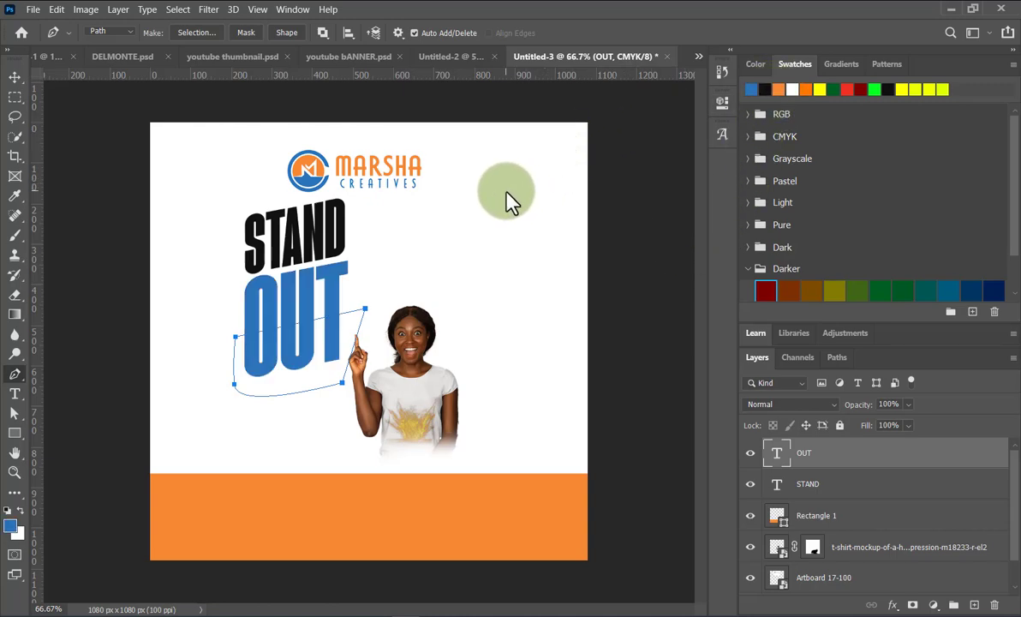
pyautogui.hotkey('ctrl', 'z')
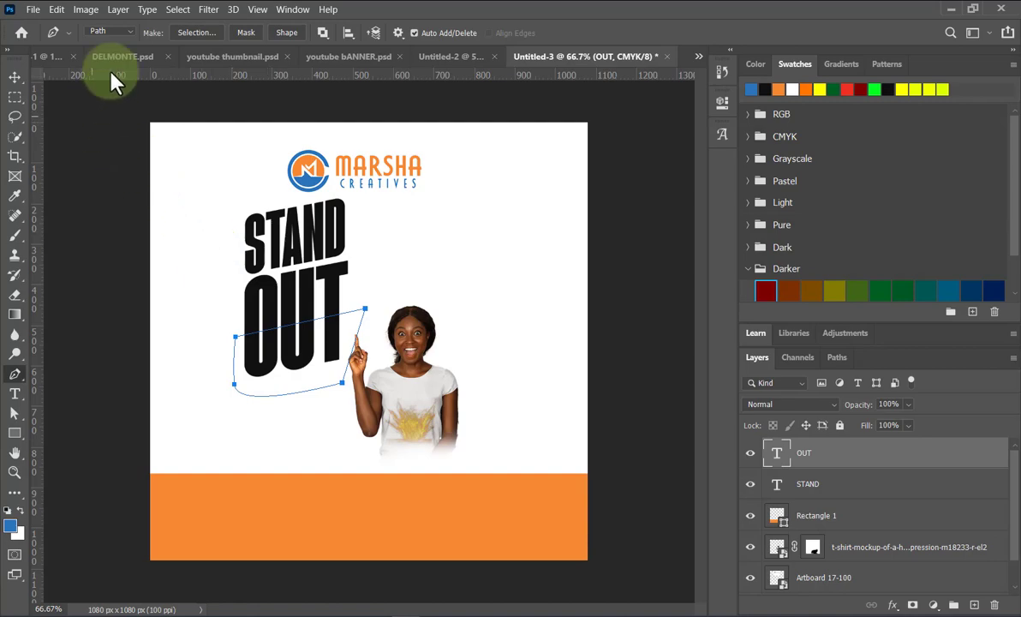
# Draw a filled blue slanted four-sided shape over OUT's lower half.
pyautogui.click(121, 32)
pyautogui.click(106, 39)
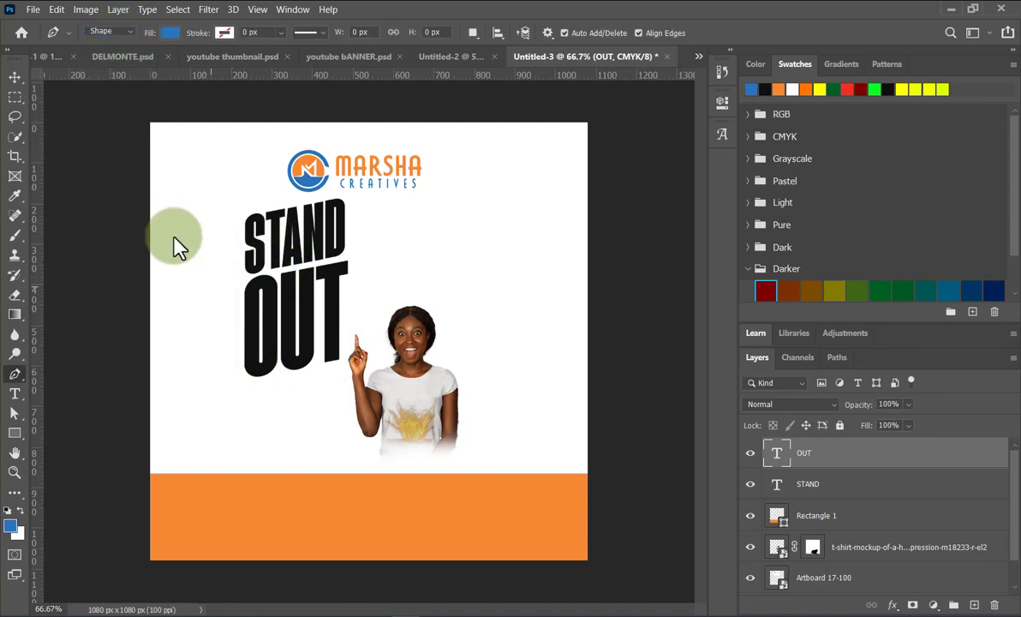
pyautogui.click(237, 356)
pyautogui.click(351, 317)
pyautogui.click(343, 382)
pyautogui.click(230, 420)
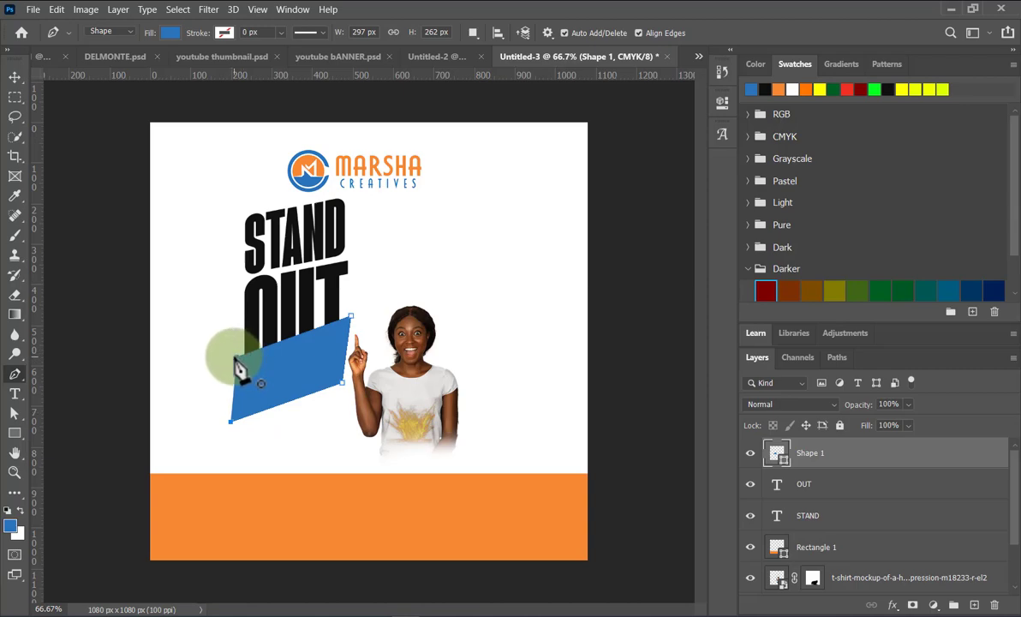
# Move the blue shape right over OUT and nudge it slightly up and left.
pyautogui.click(14, 77)
pyautogui.moveTo(273, 346); pyautogui.dragTo(295, 358)
pyautogui.press('Up')
pyautogui.press('Up')
pyautogui.press('Up')
pyautogui.press('Left')
pyautogui.press('Left')
pyautogui.press('Up')
pyautogui.press('Up')
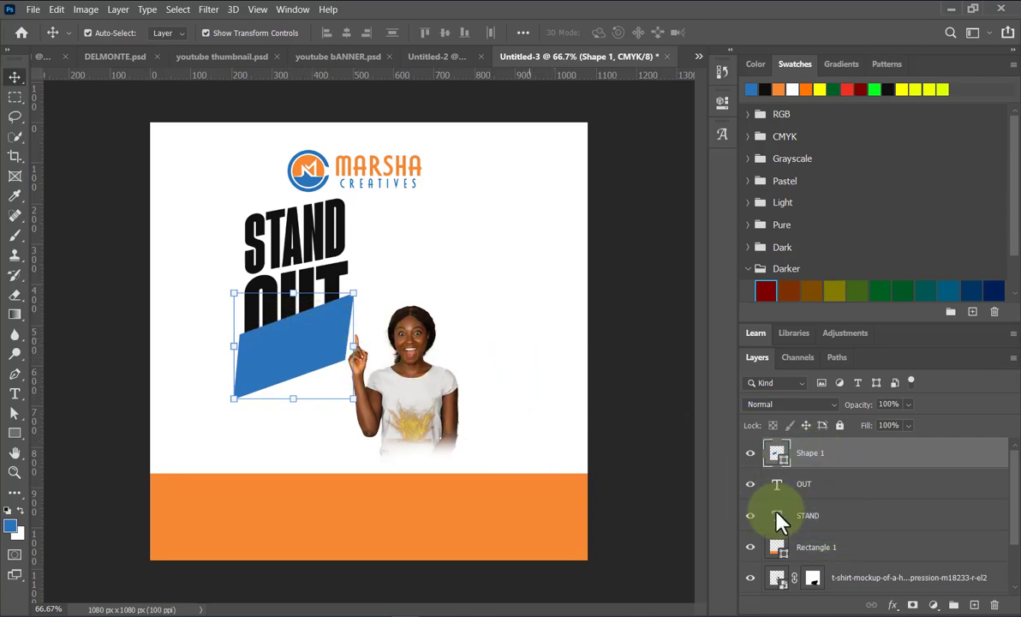
# Clip the blue shape into the OUT letters and merge the two layers.
pyautogui.keyDown('alt'); pyautogui.click(806, 465); pyautogui.keyUp('alt')
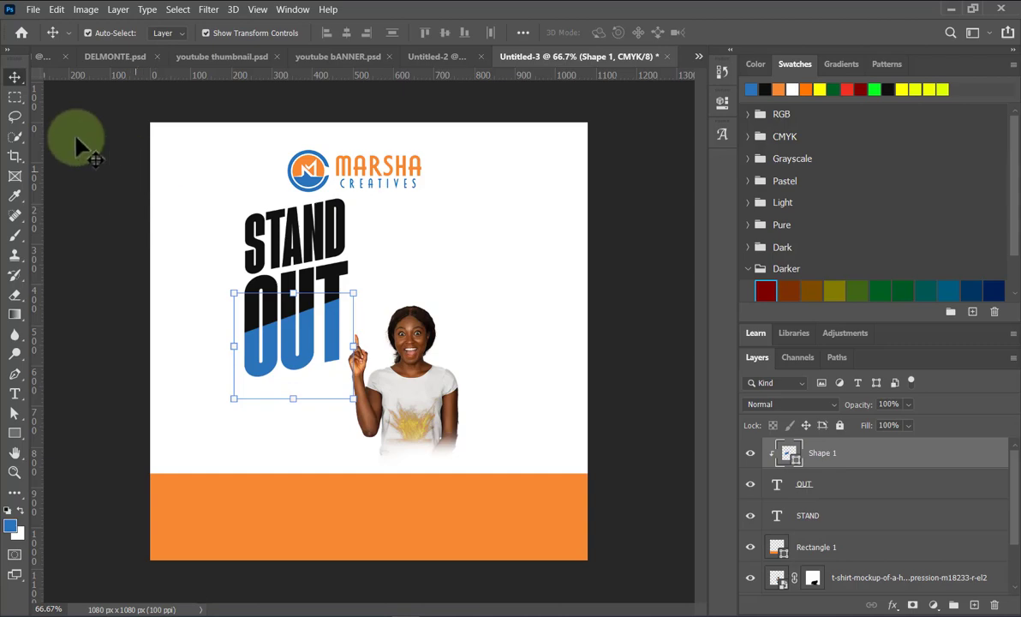
pyautogui.click(136, 214)
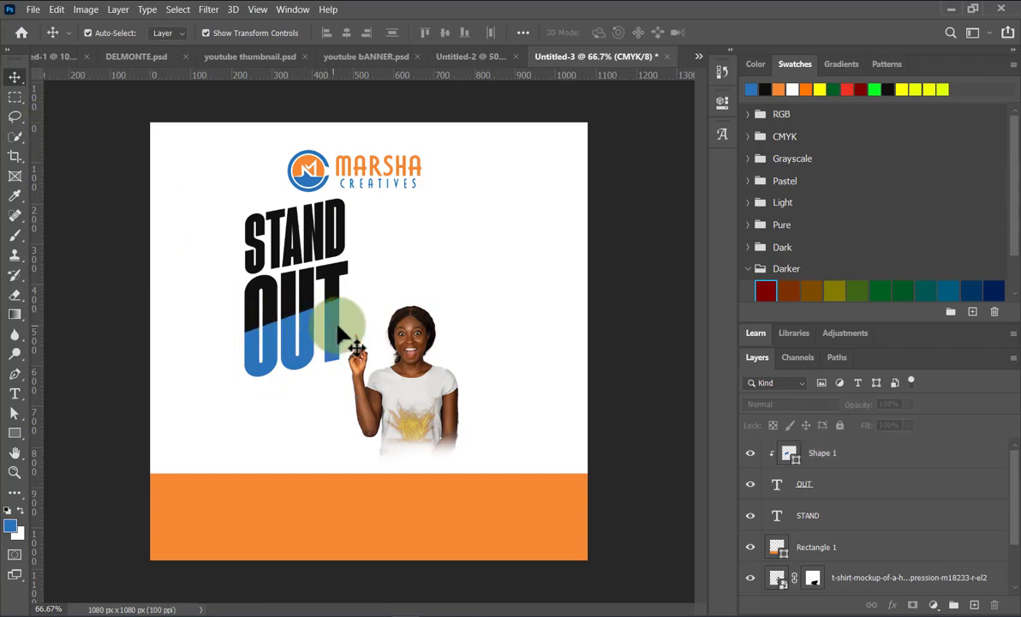
pyautogui.click(835, 460)
pyautogui.keyDown('shift'); pyautogui.click(847, 485); pyautogui.keyUp('shift')
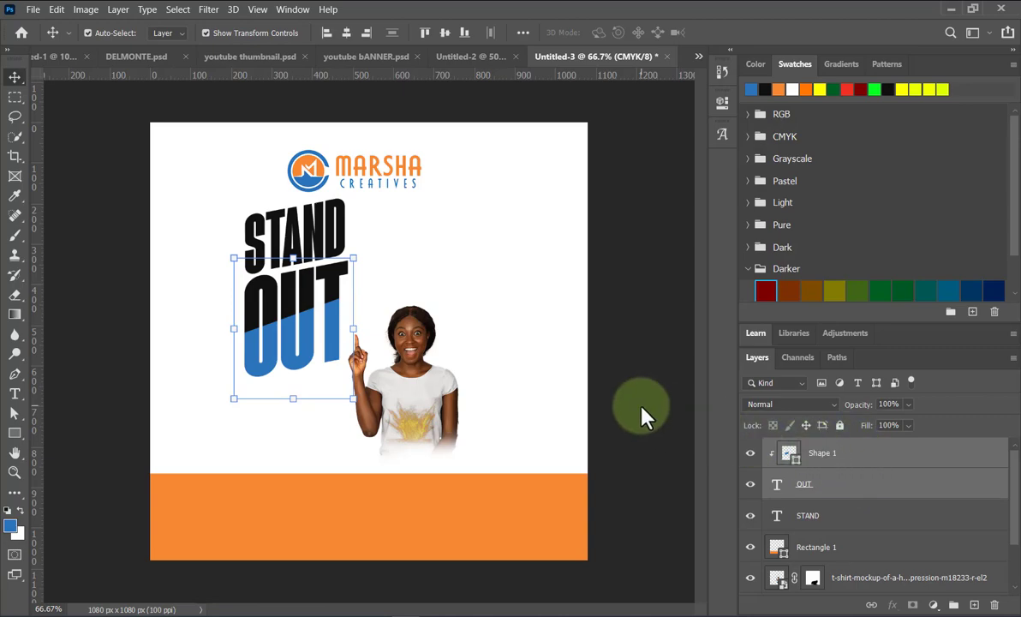
pyautogui.hotkey('ctrl', 'e')
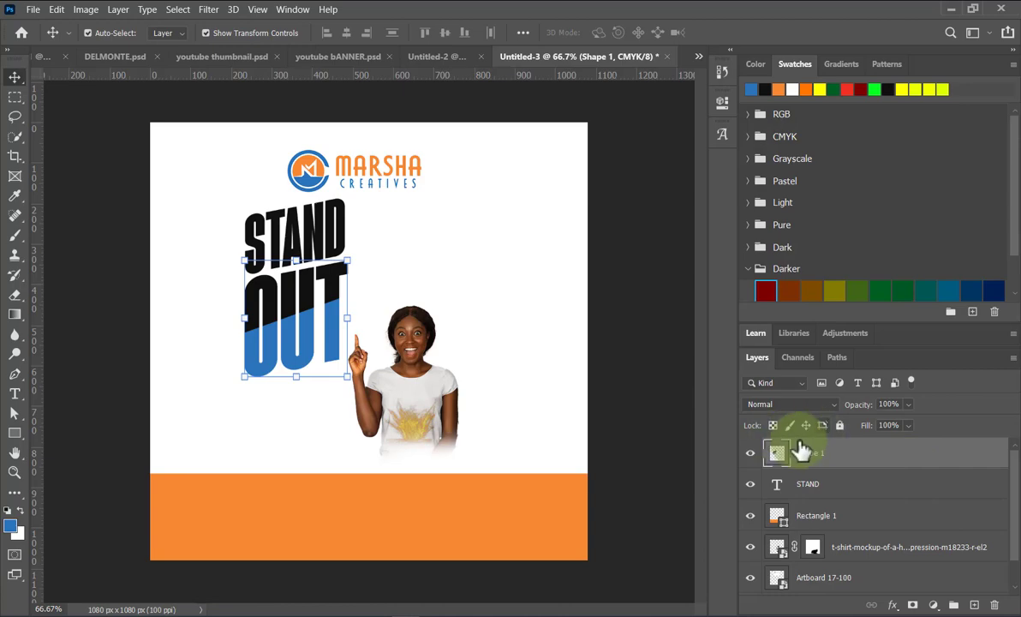
# Rename the merged layer 'OUT' and reselect the STAND headline.
pyautogui.doubleClick(808, 453)
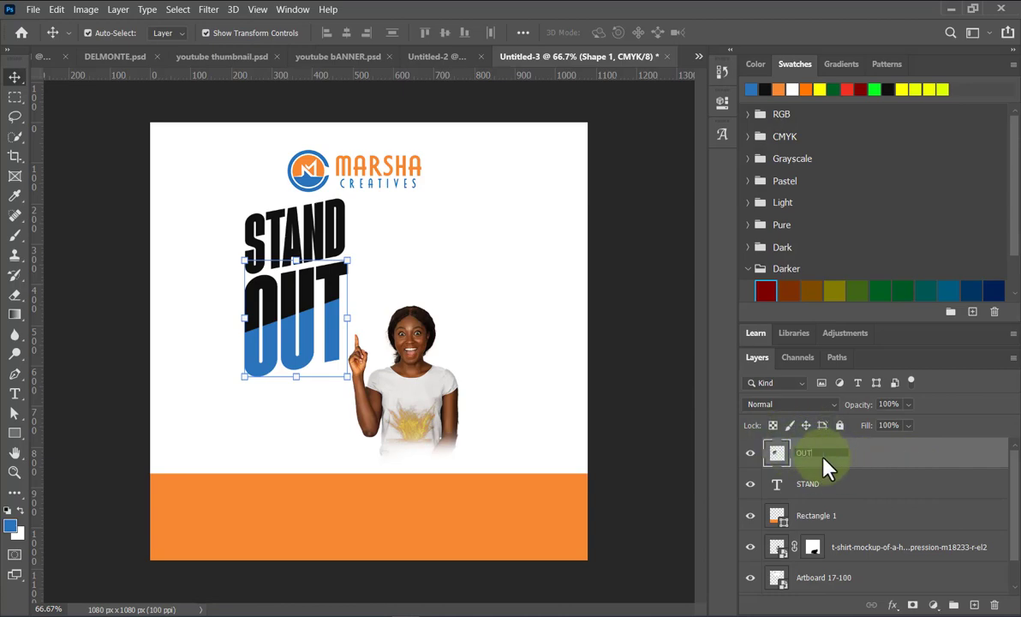
pyautogui.press('Return')
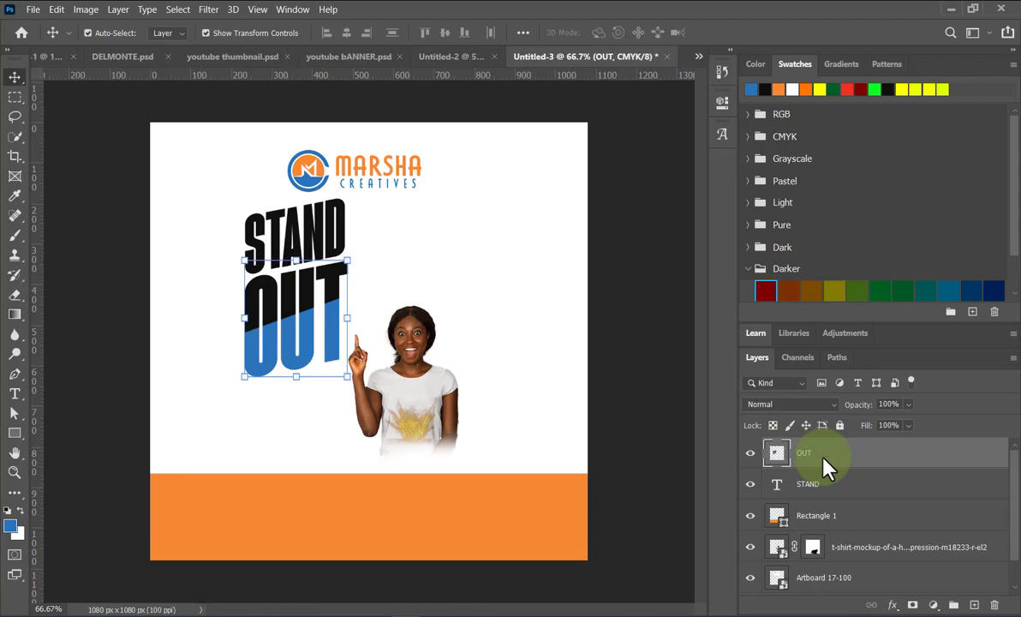
pyautogui.click(471, 332)
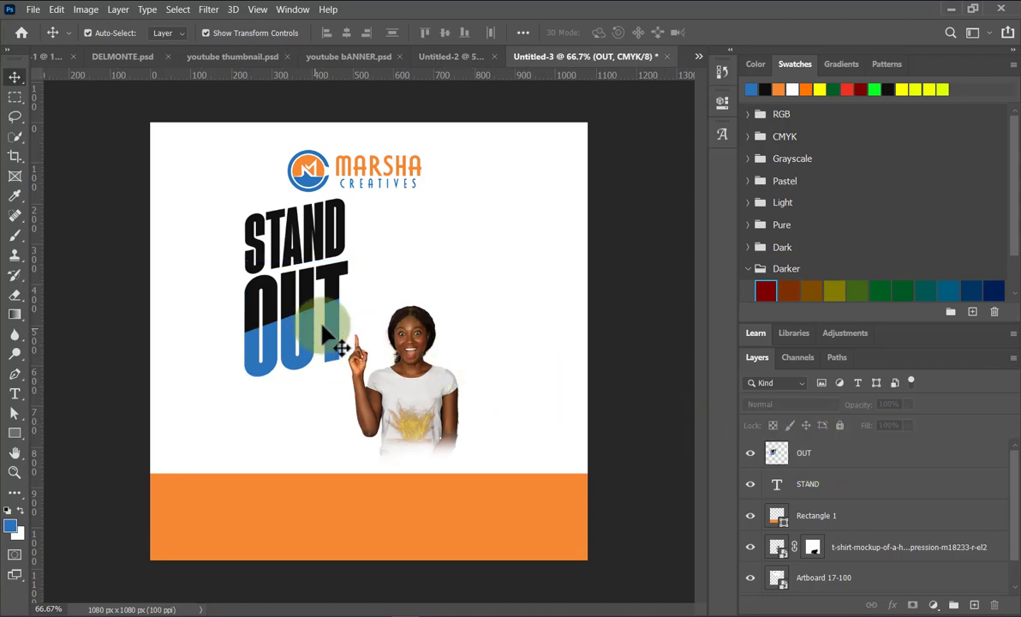
pyautogui.click(321, 337)
pyautogui.click(459, 282)
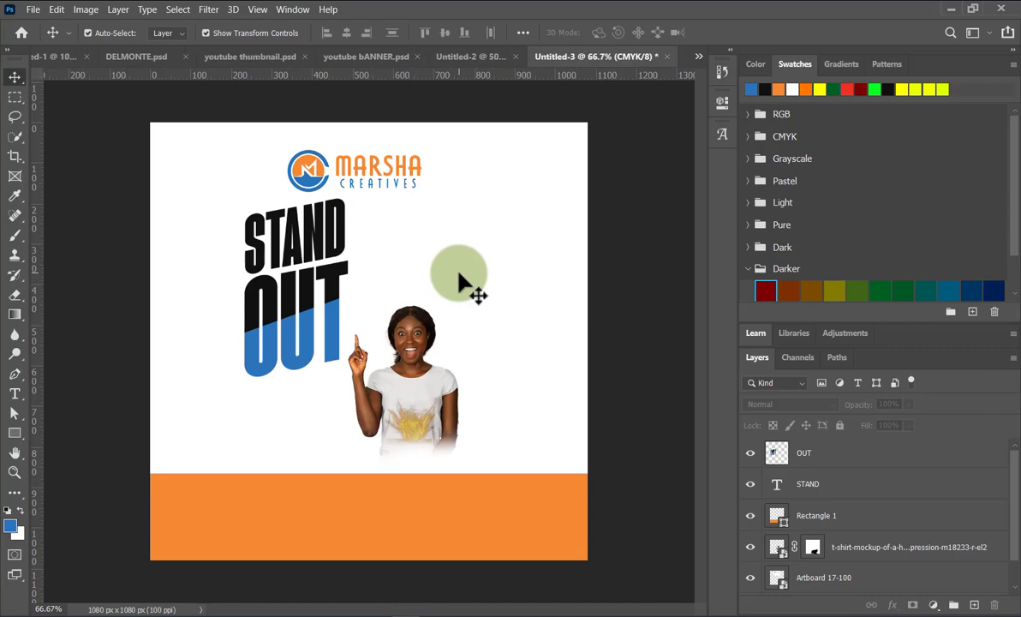
pyautogui.click(329, 247)
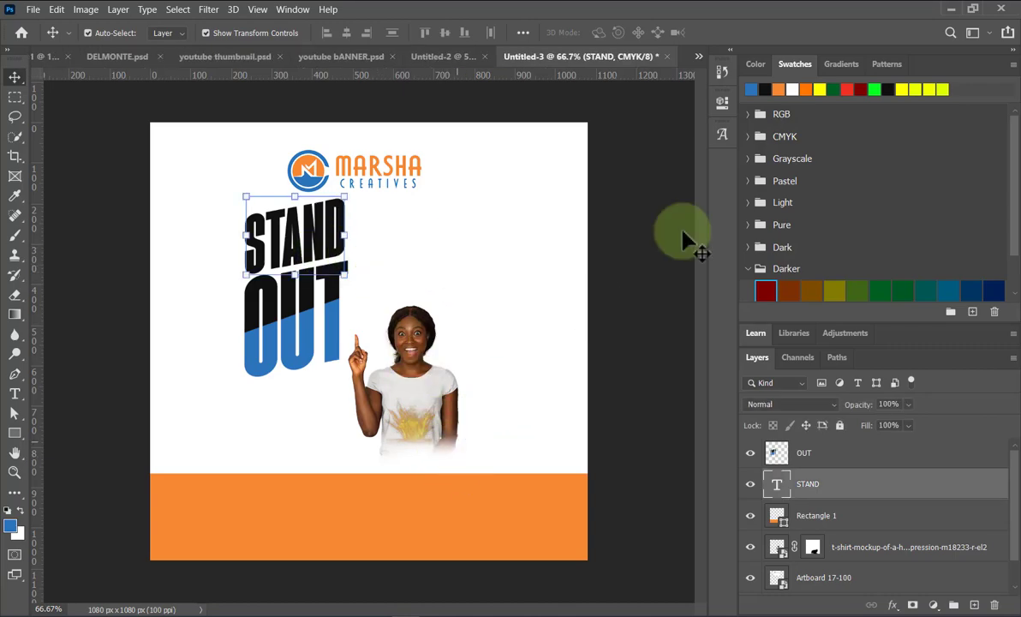
# Fill the STAND headline with the orange swatch colour to match the bottom band.
pyautogui.click(806, 89)
pyautogui.hotkey('alt', 'BackSpace')
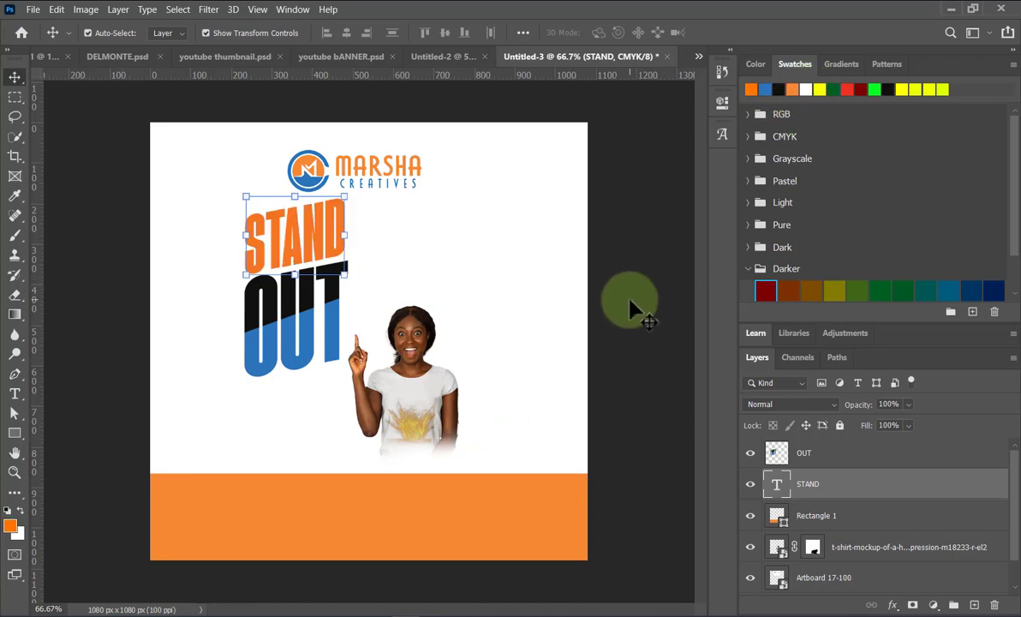
pyautogui.click(529, 497)
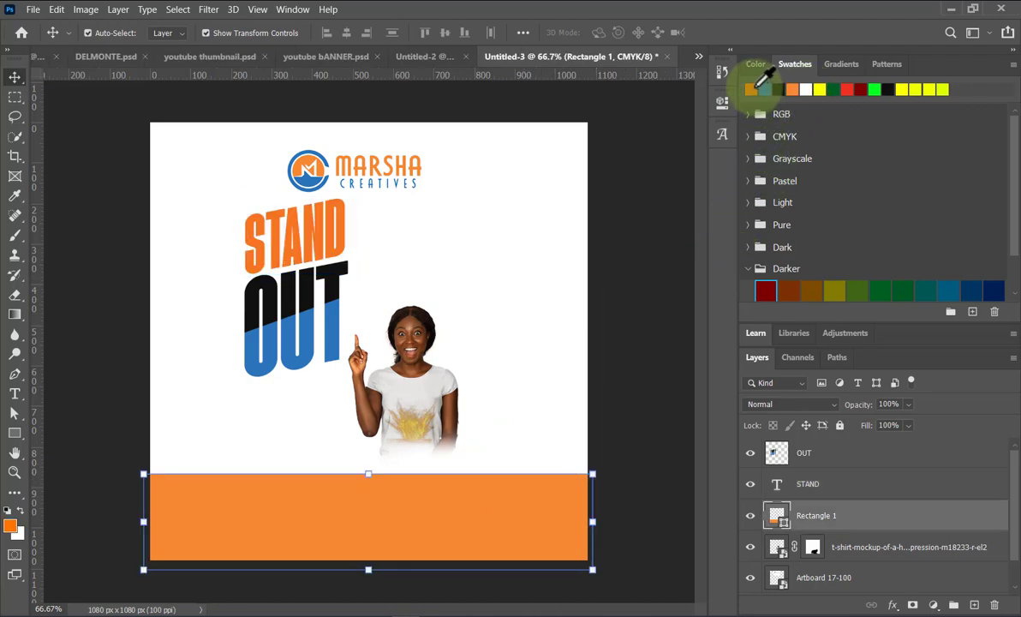
pyautogui.click(655, 343)
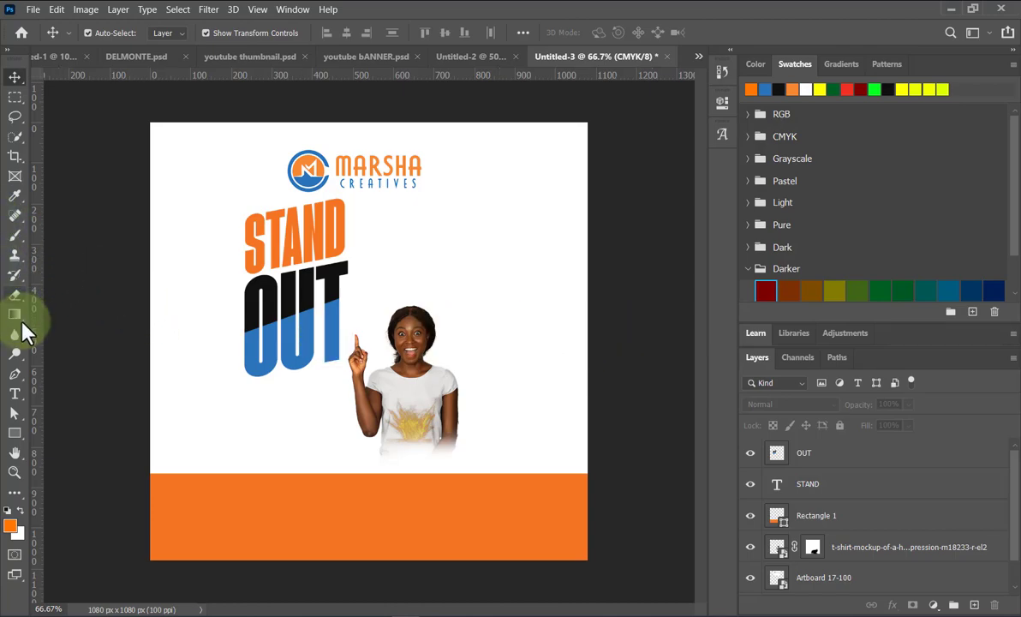
# Add a white 'CONTACT US' label at the upper left of the orange band.
pyautogui.click(15, 393)
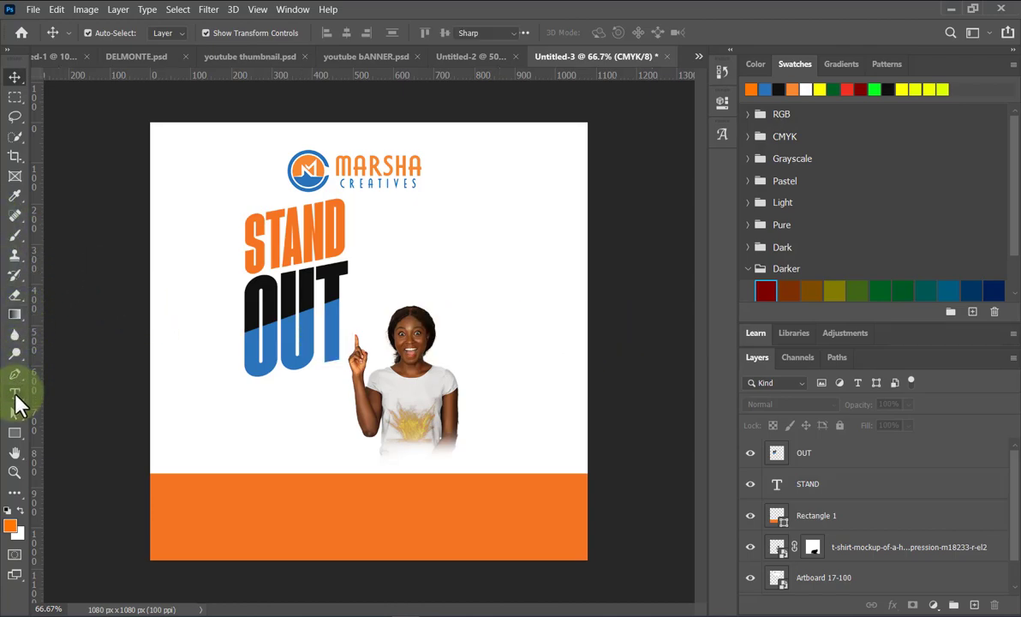
pyautogui.click(208, 497)
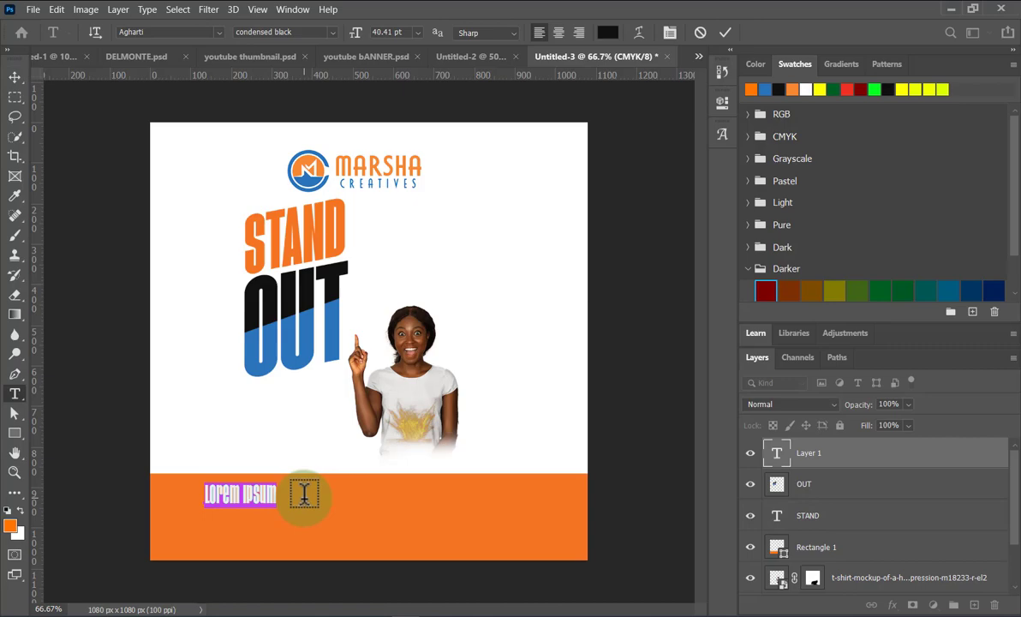
pyautogui.write('CONTA')
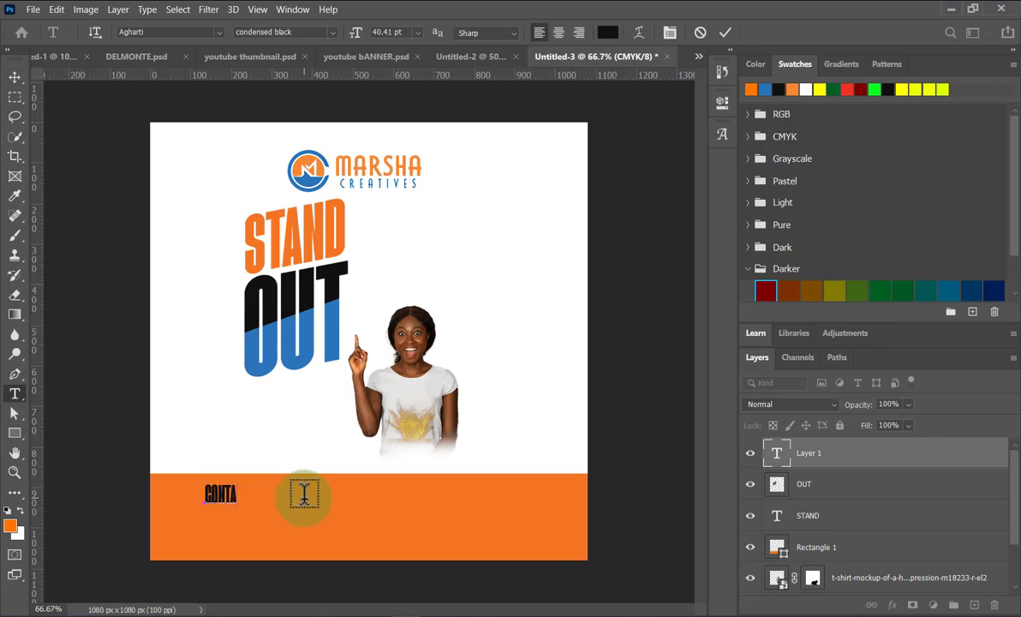
pyautogui.write('CT US:')
pyautogui.click(17, 80)
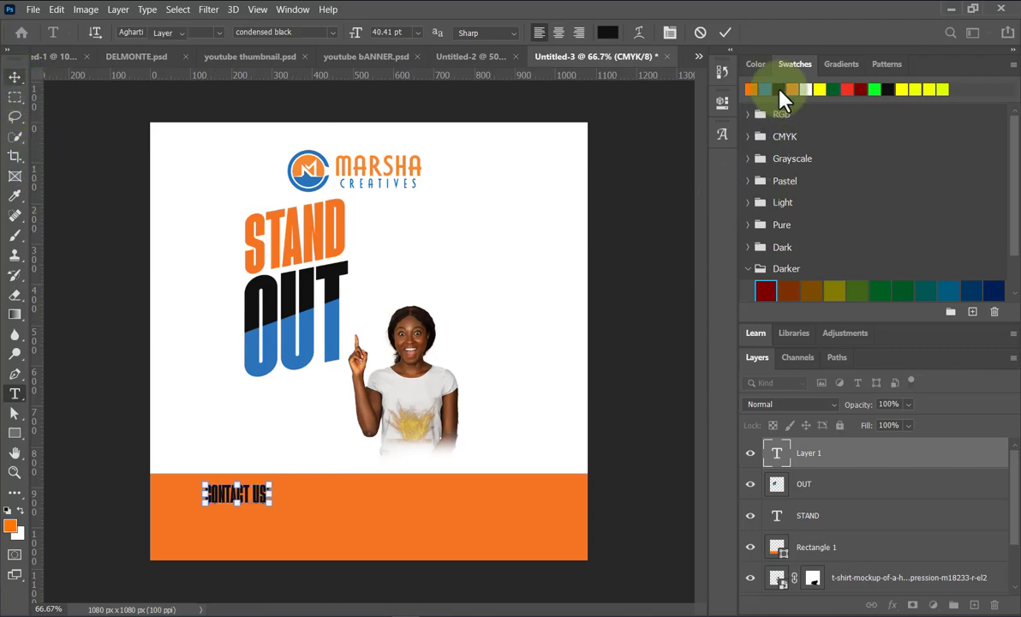
pyautogui.click(807, 89)
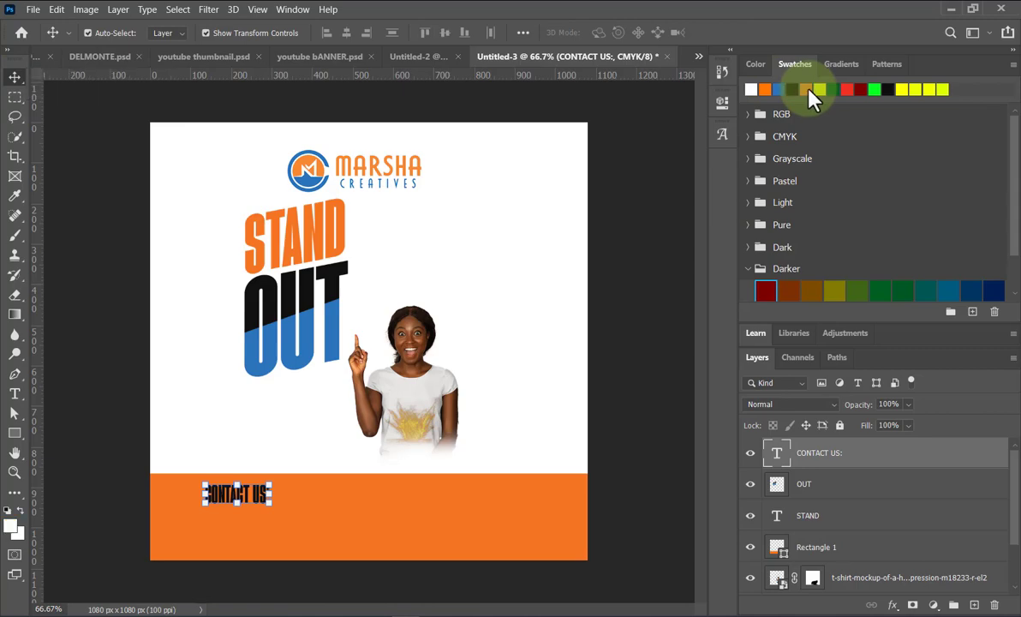
pyautogui.click(667, 330)
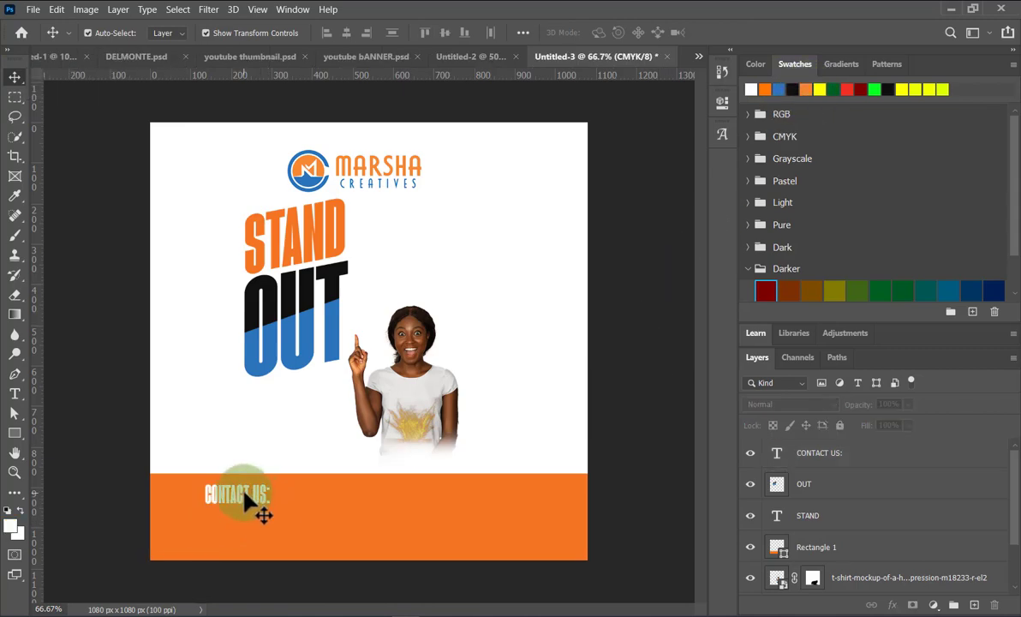
pyautogui.moveTo(244, 495); pyautogui.dragTo(301, 553)
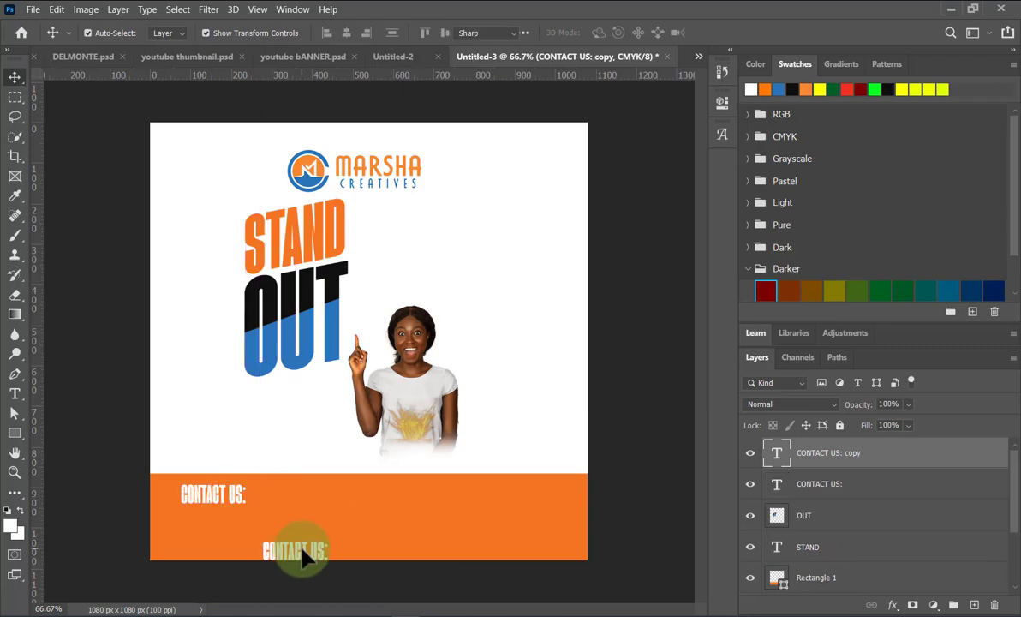
pyautogui.doubleClick(301, 554)
pyautogui.write('ww')
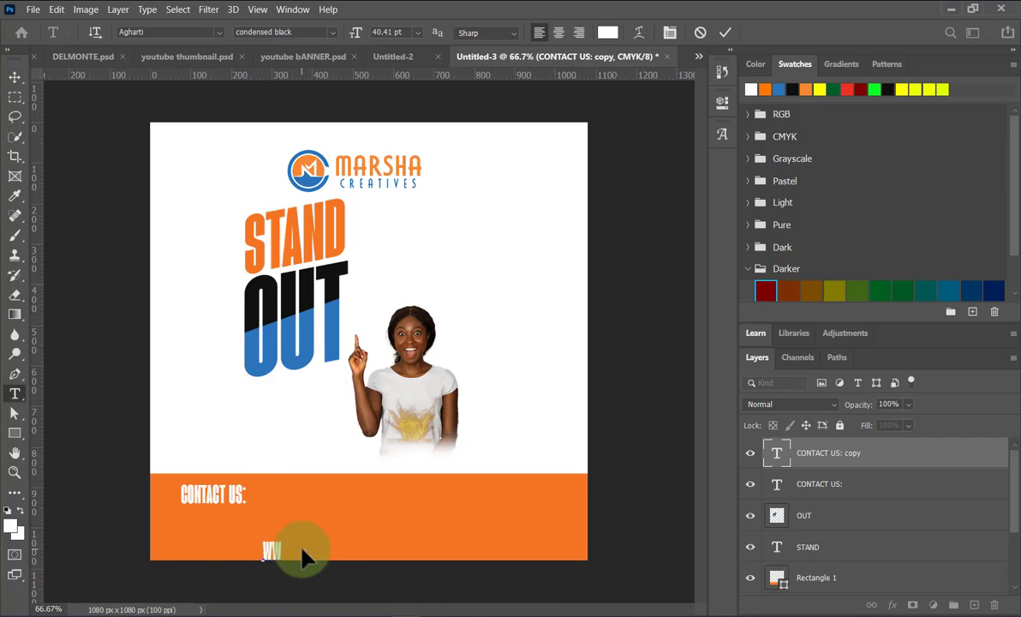
pyautogui.press('BackSpace')
pyautogui.write('ww.marshacreatives.co.ke')
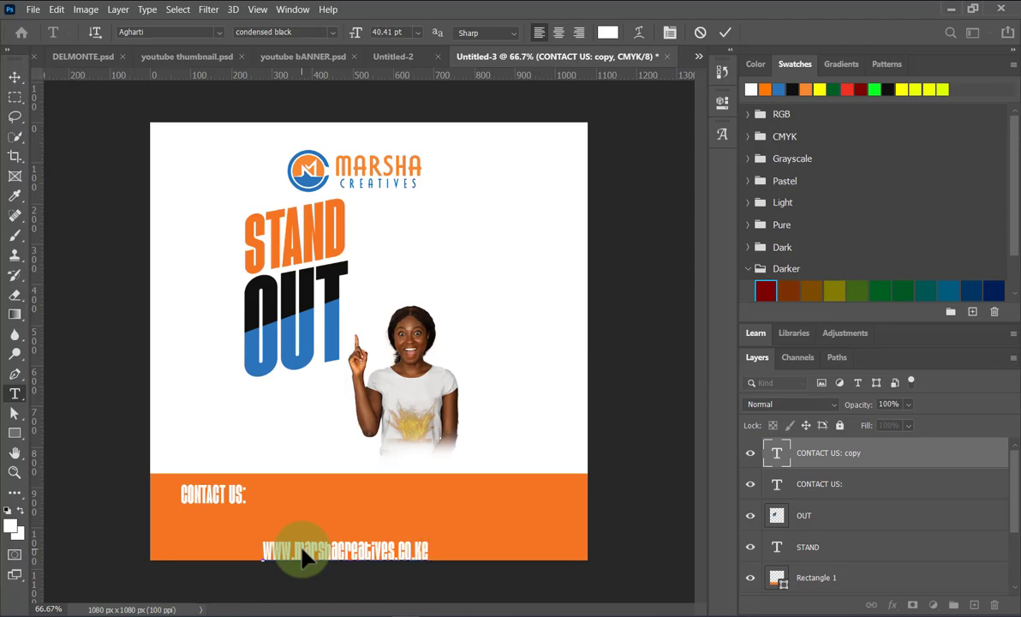
pyautogui.click(14, 76)
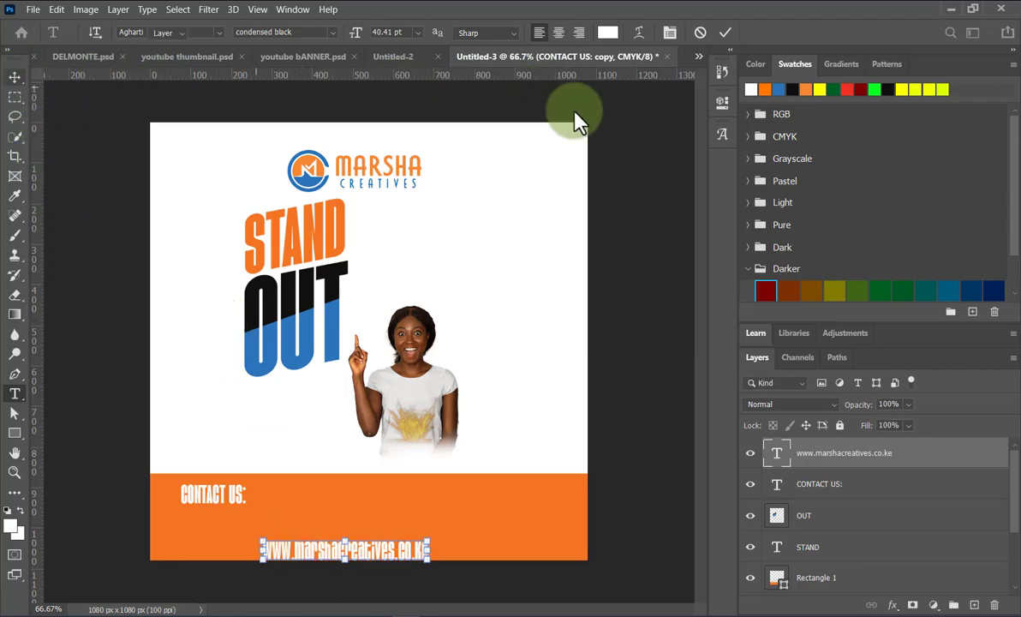
pyautogui.click(721, 103)
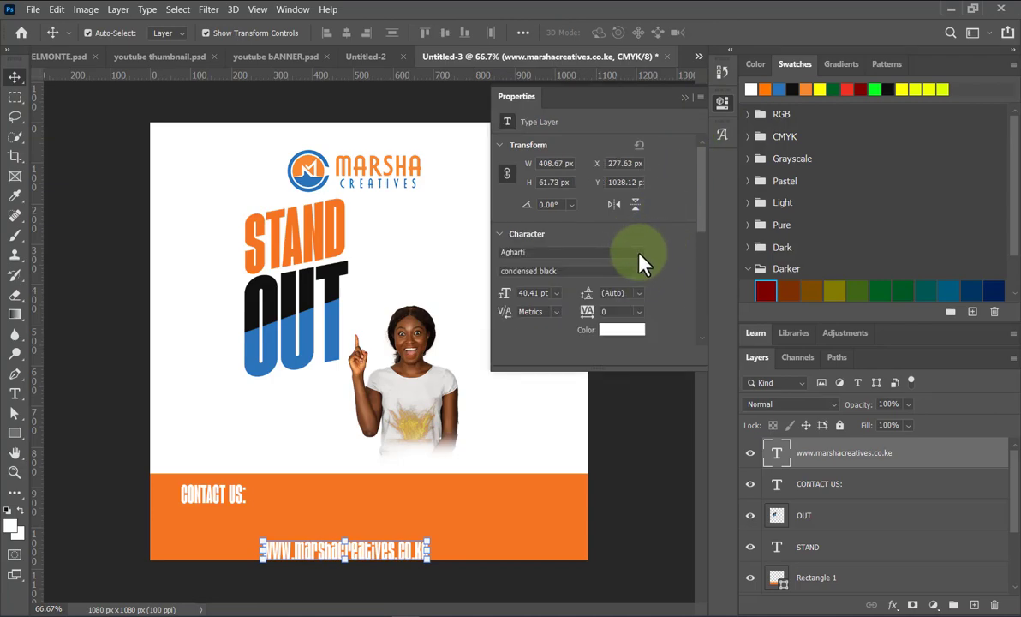
# Set the website address in Cormorant Infant Light.
pyautogui.click(632, 251)
pyautogui.write('ave')
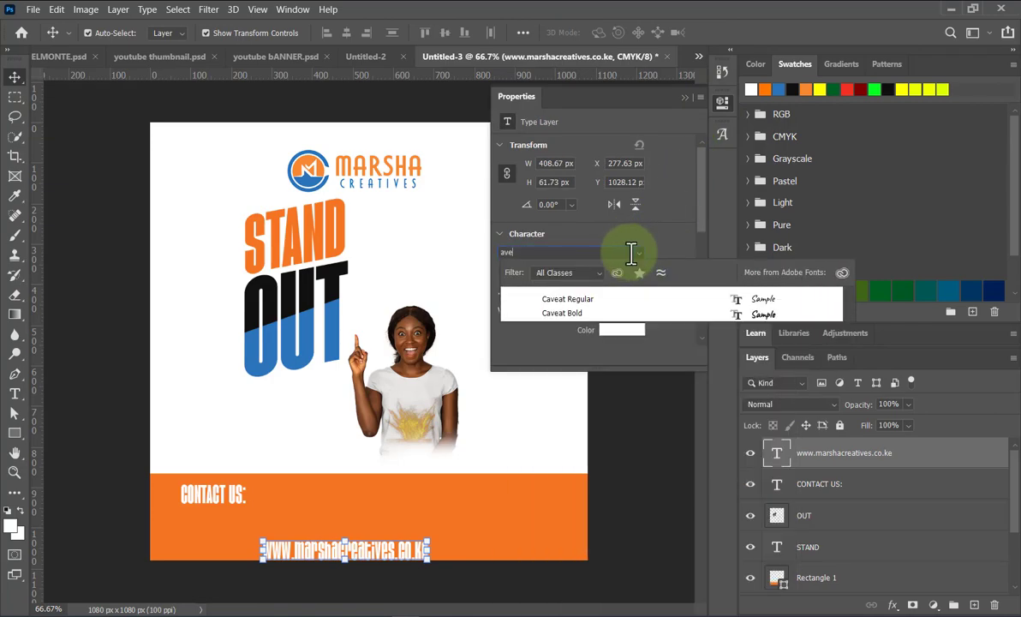
pyautogui.moveTo(631, 251); pyautogui.dragTo(474, 250)
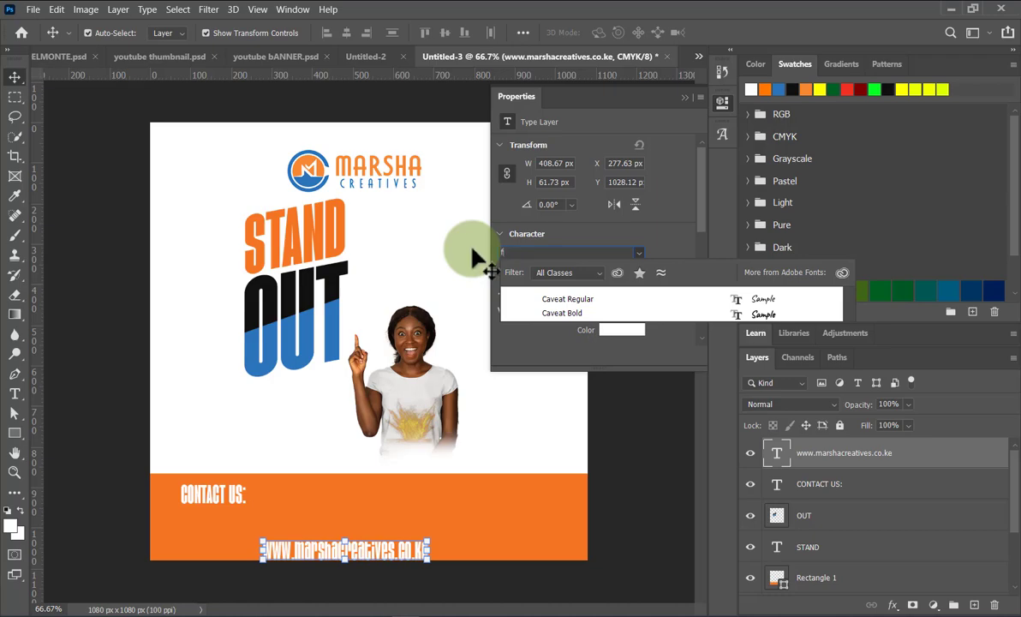
pyautogui.press('BackSpace')
pyautogui.write('fut')
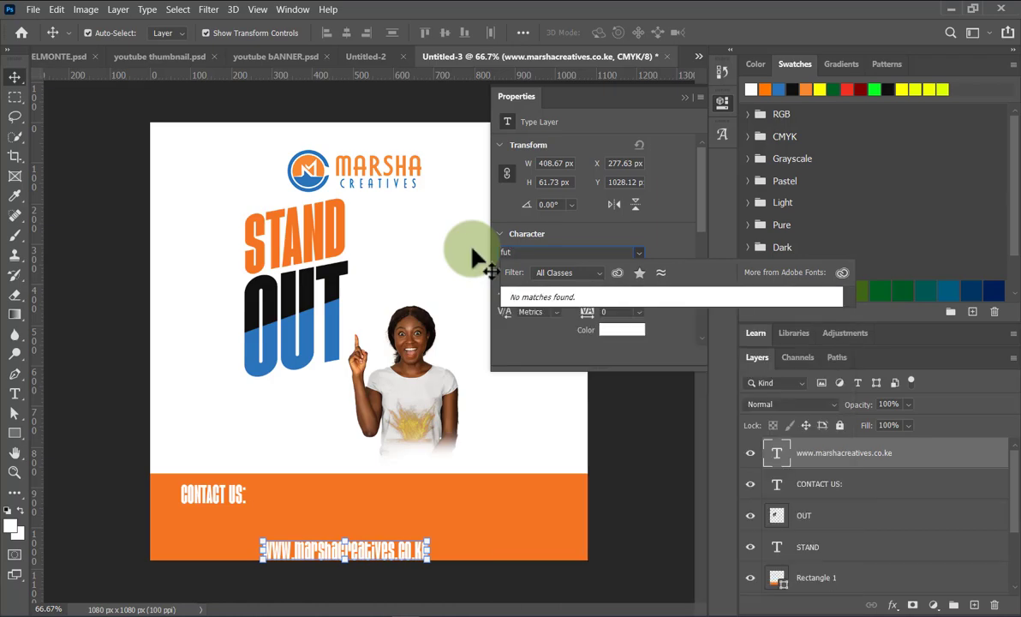
pyautogui.press('BackSpace')
pyautogui.press('BackSpace')
pyautogui.press('BackSpace')
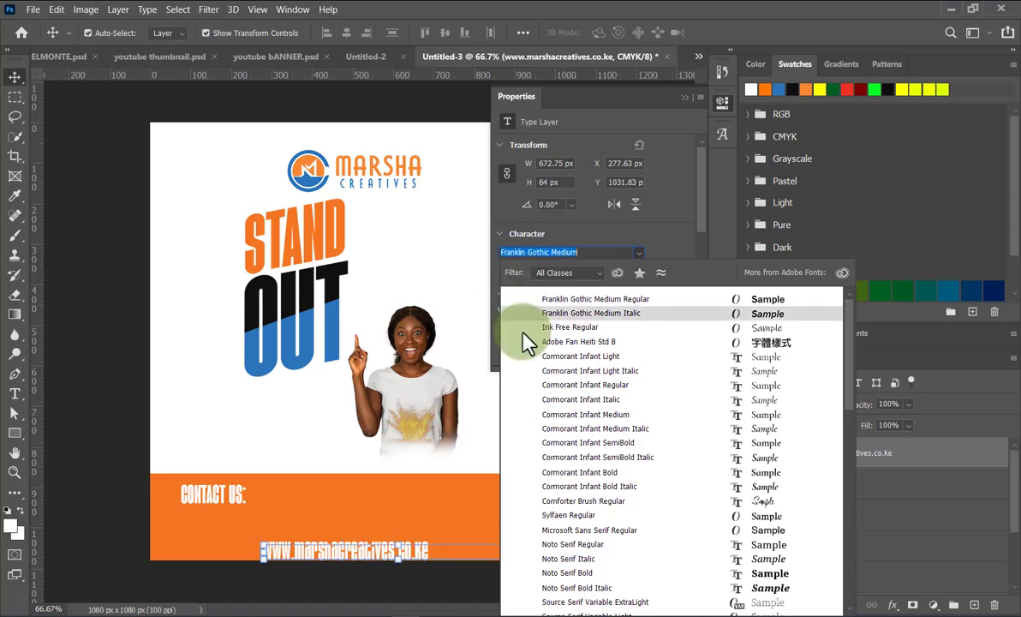
pyautogui.click(558, 359)
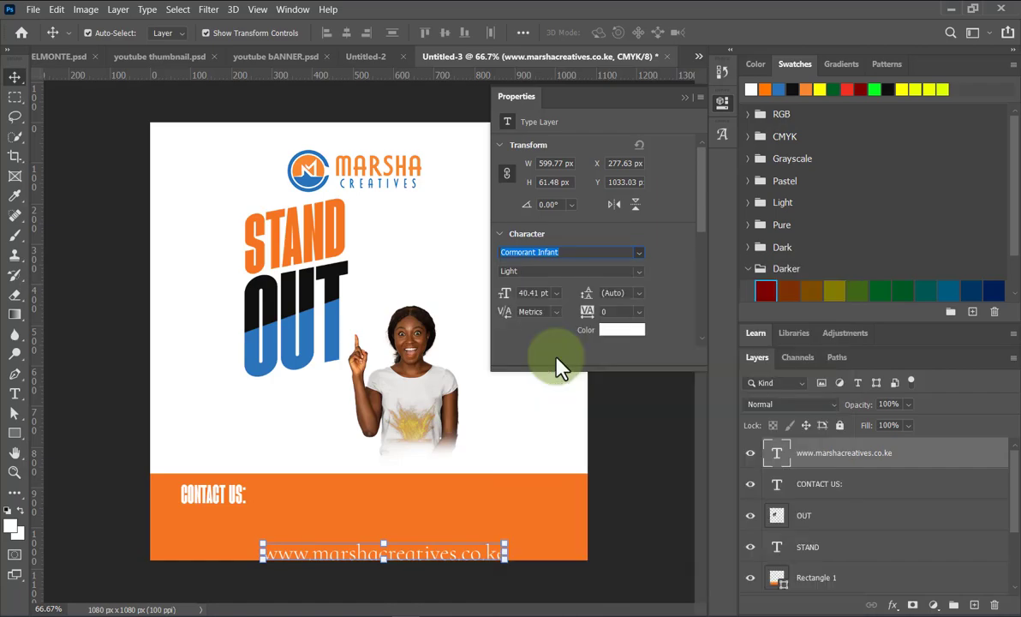
# Shrink the website address to about 81% and nudge it slightly up.
pyautogui.moveTo(503, 555); pyautogui.dragTo(459, 558)
pyautogui.click(750, 32)
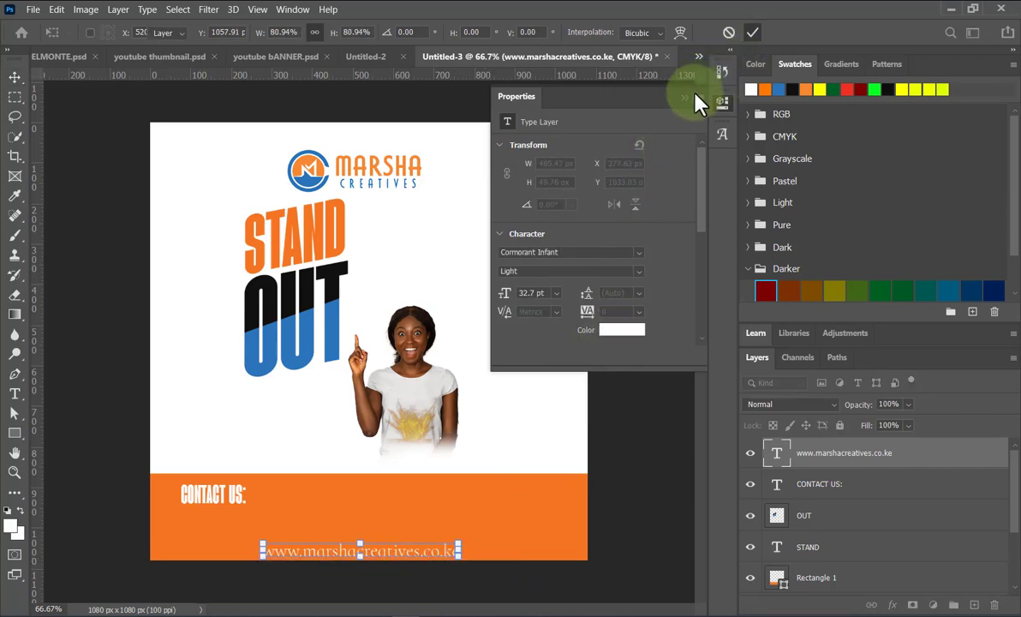
pyautogui.click(684, 96)
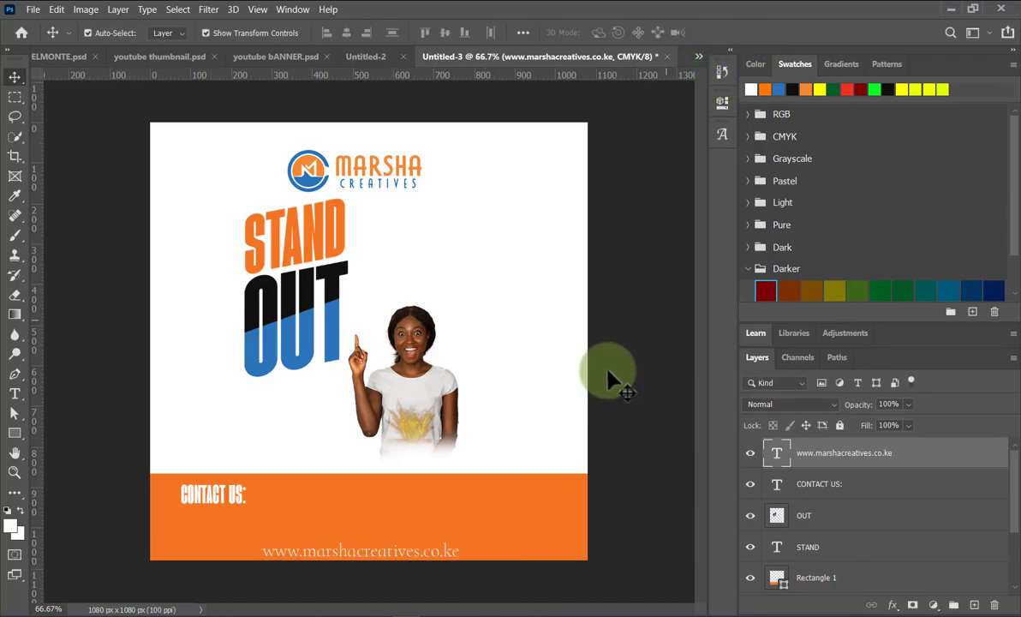
pyautogui.click(360, 558)
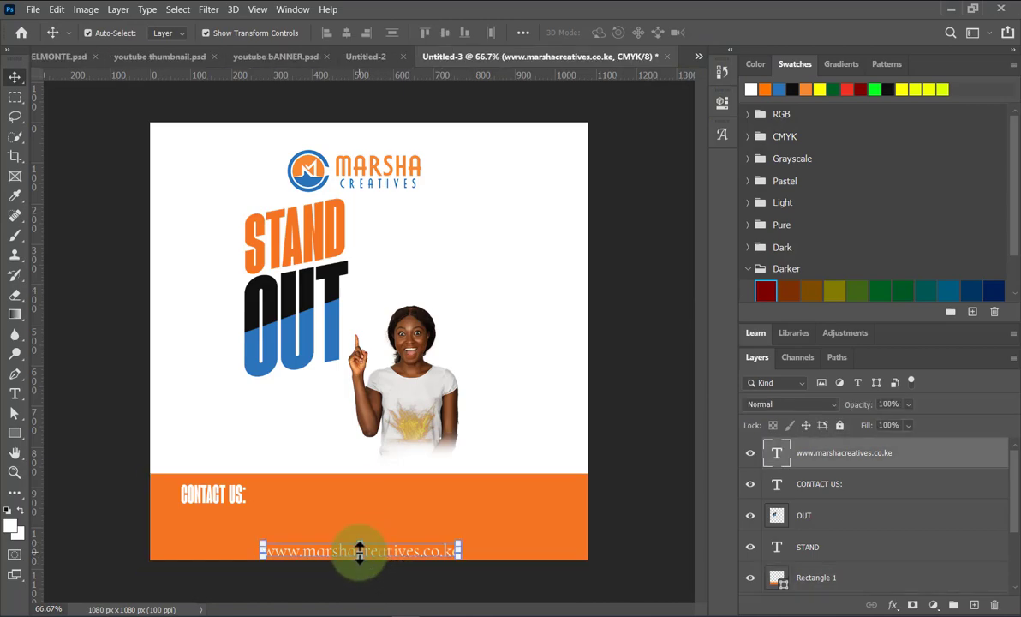
pyautogui.press('Up')
pyautogui.press('Up')
pyautogui.press('Up')
pyautogui.press('Up')
pyautogui.press('Up')
pyautogui.press('Up')
pyautogui.press('Up')
pyautogui.press('Up')
pyautogui.press('Up')
pyautogui.press('Up')
pyautogui.press('Up')
pyautogui.press('Up')
pyautogui.press('Up')
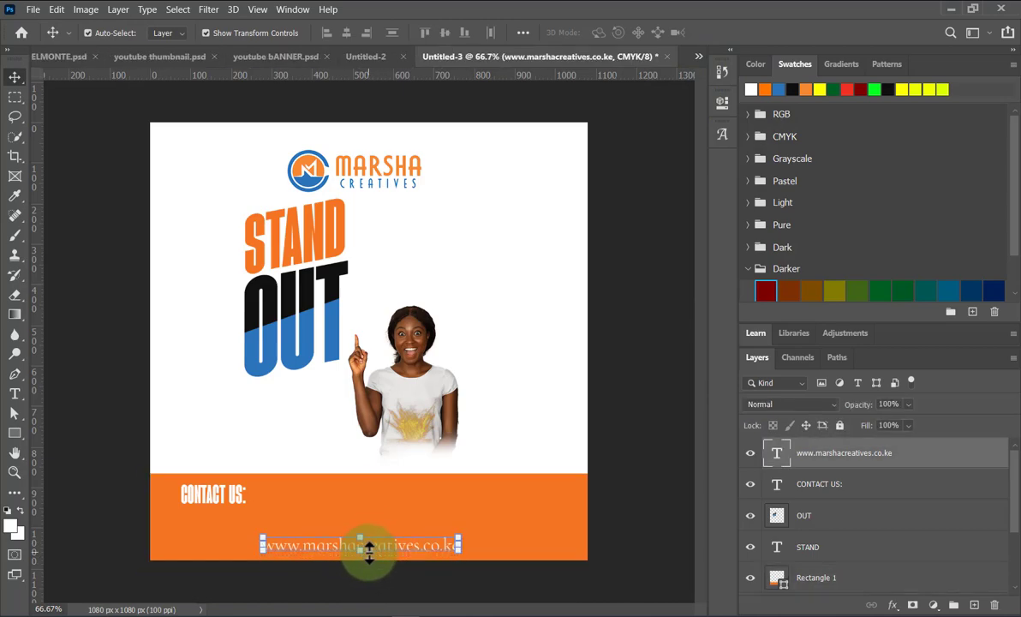
pyautogui.click(628, 533)
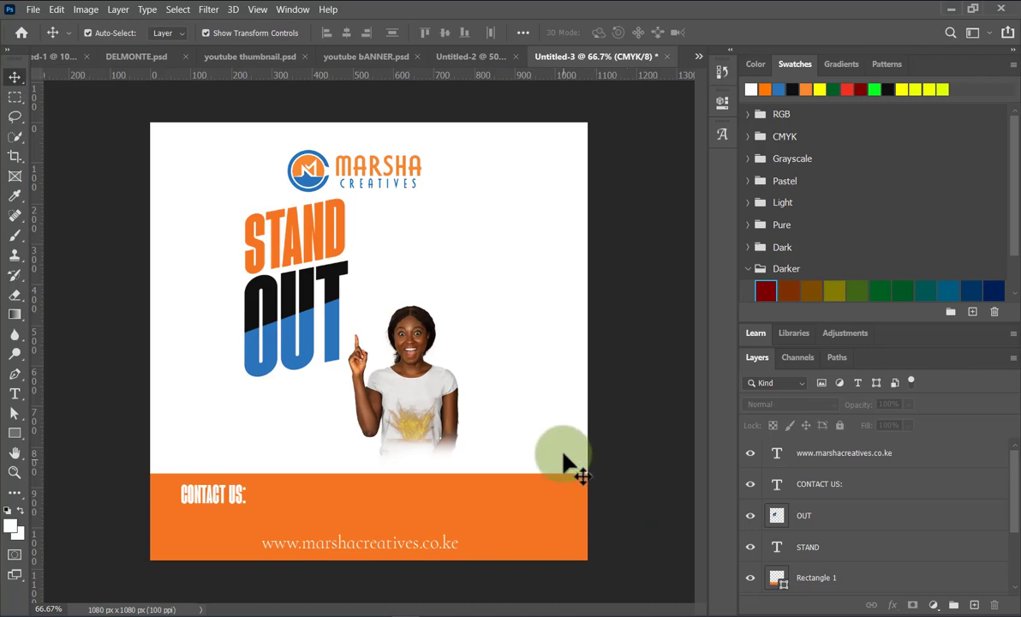
pyautogui.click(33, 9)
pyautogui.click(50, 38)
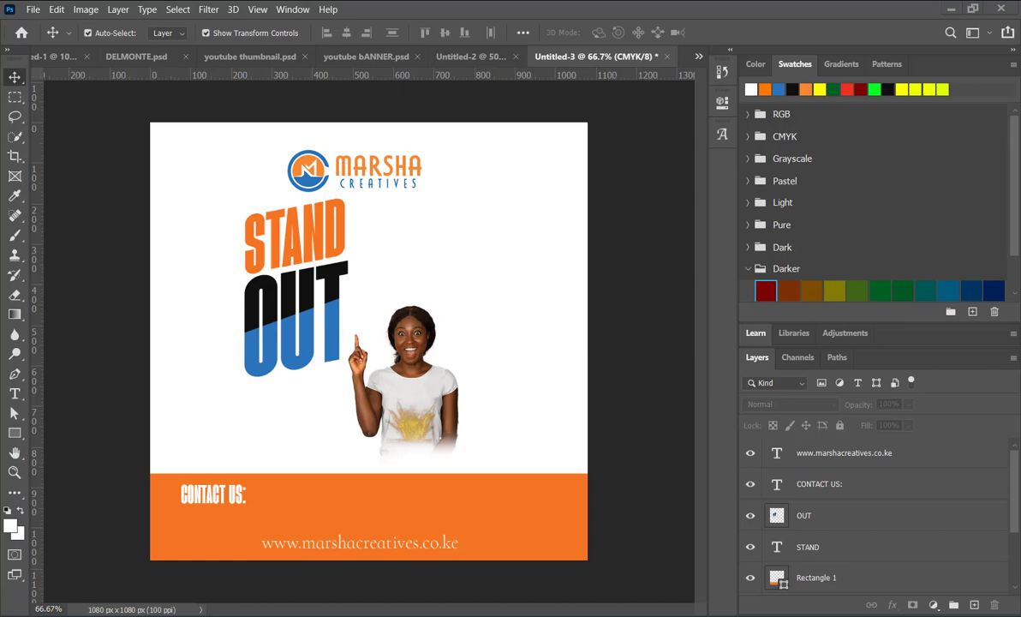
# Place the 'mobile (8)' laptop mockup from Downloads as an embedded layer.
pyautogui.click(33, 9)
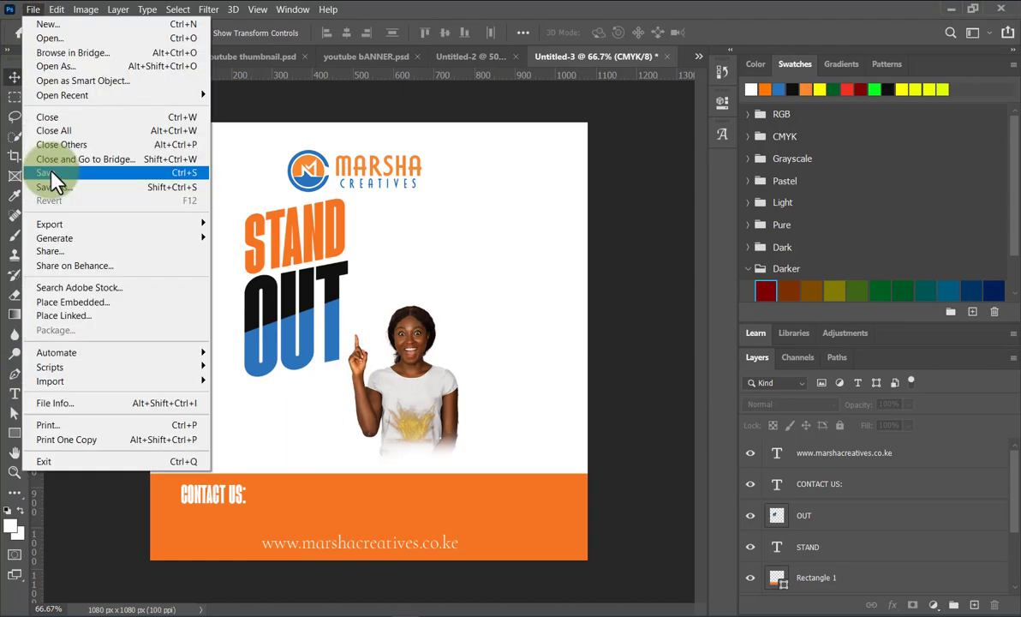
pyautogui.click(81, 305)
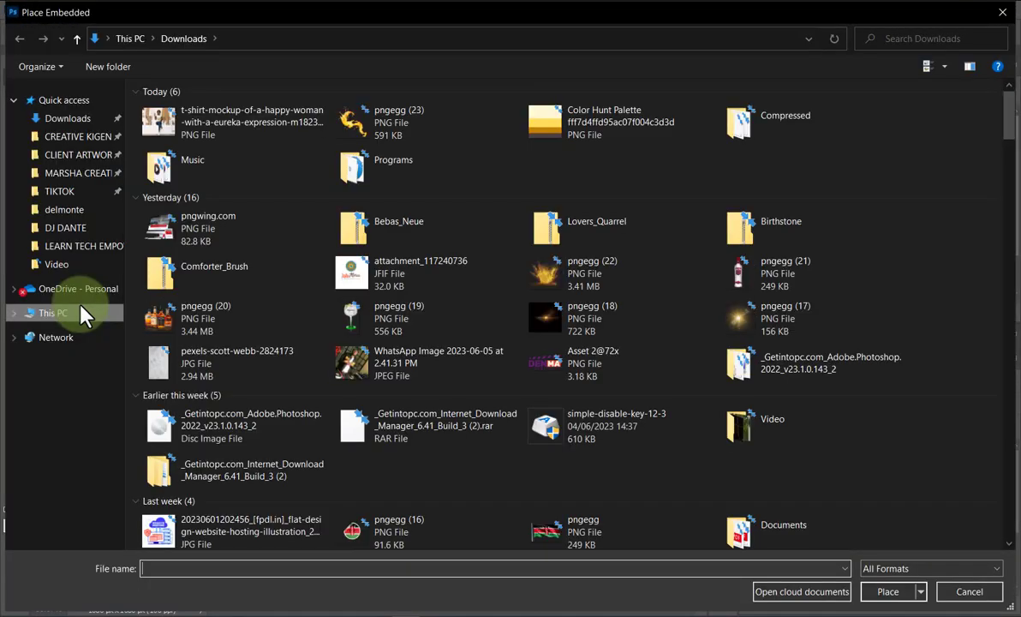
pyautogui.click(65, 121)
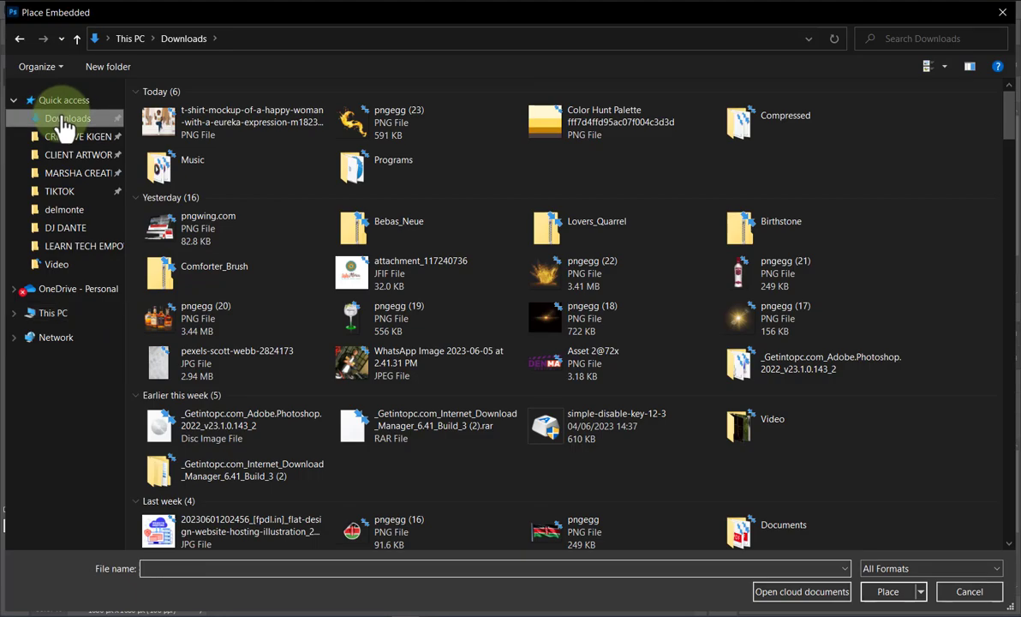
pyautogui.scroll(-10, 383, 224)
pyautogui.doubleClick(737, 283)
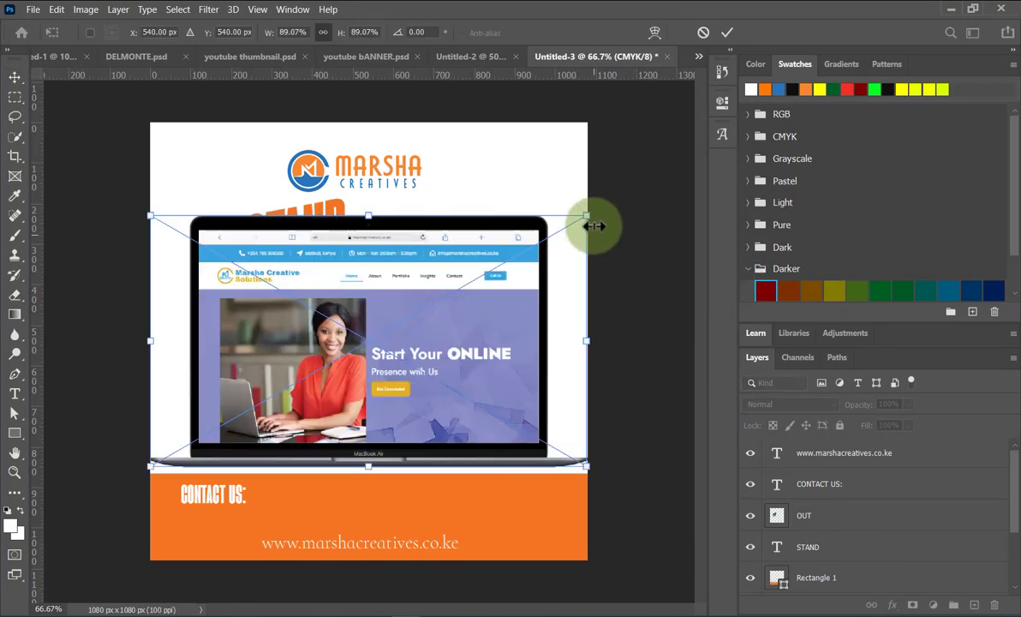
# Scale the laptop to about 38% at the lower right beside the woman.
pyautogui.moveTo(589, 211); pyautogui.dragTo(337, 360)
pyautogui.moveTo(260, 454); pyautogui.dragTo(500, 482)
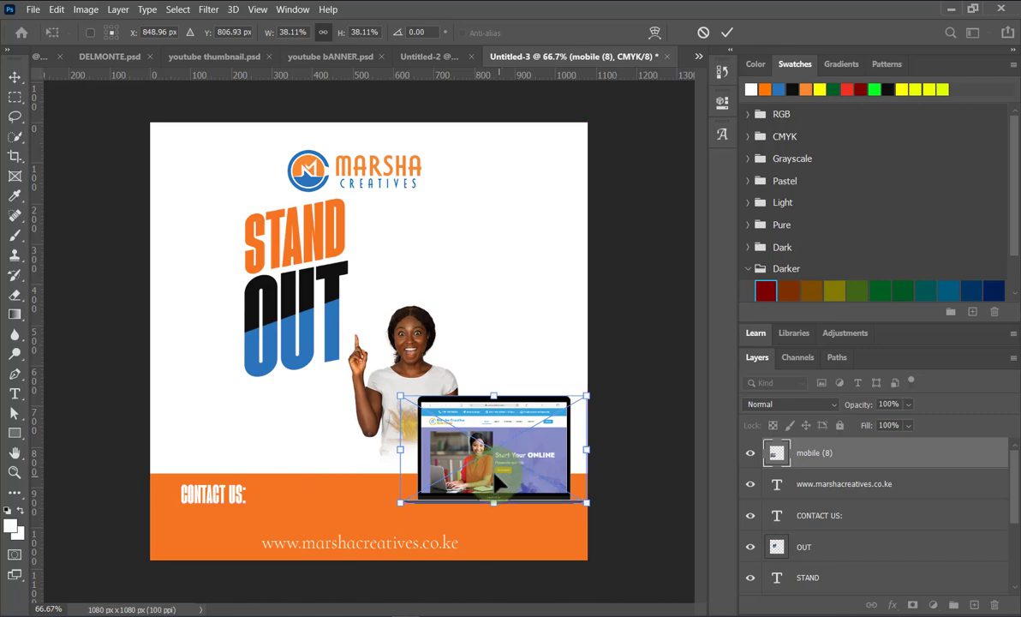
pyautogui.click(631, 251)
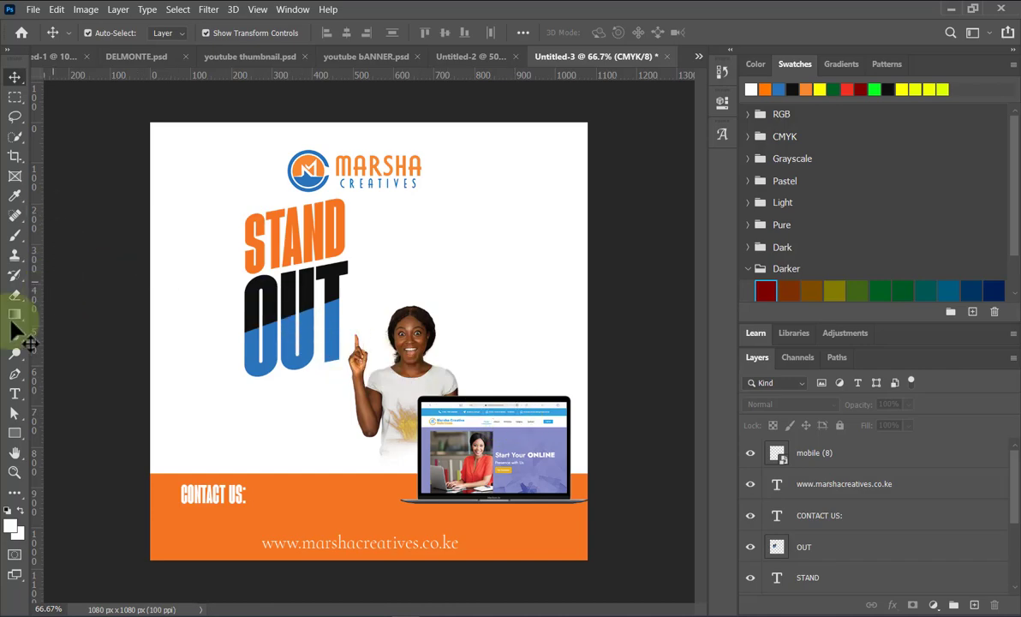
pyautogui.moveTo(214, 498); pyautogui.dragTo(255, 422)
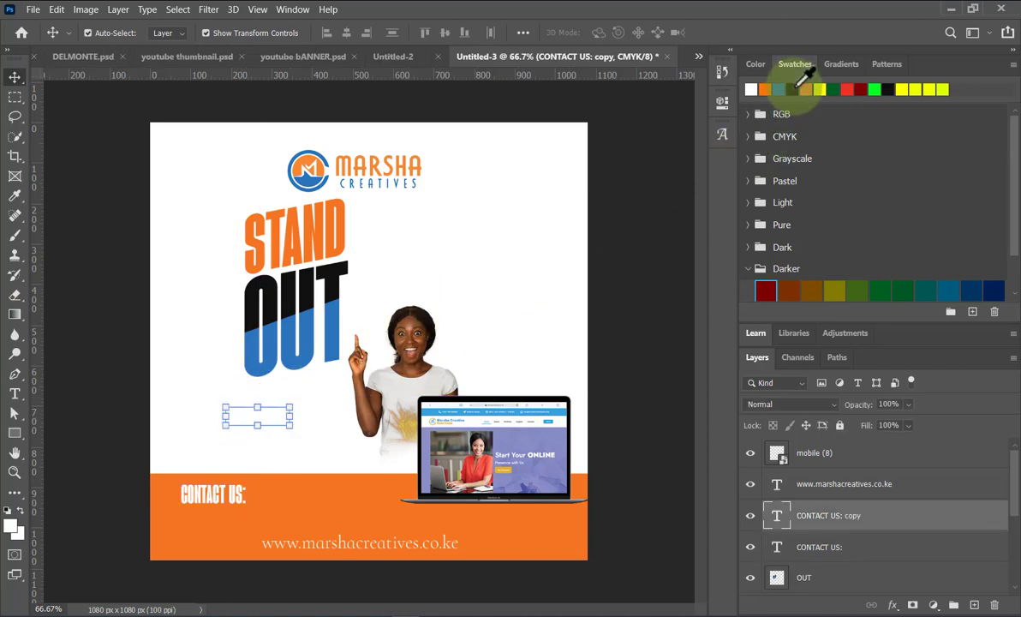
# Turn the duplicated CONTACT US text black and open its font list, replacing Agharti.
pyautogui.click(793, 89)
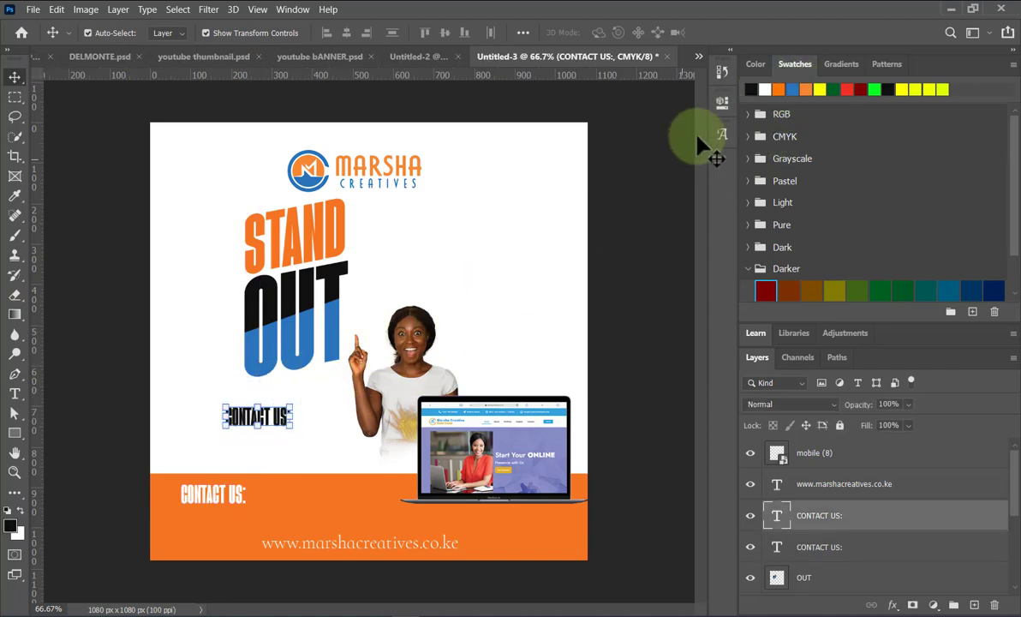
pyautogui.click(721, 72)
pyautogui.click(725, 102)
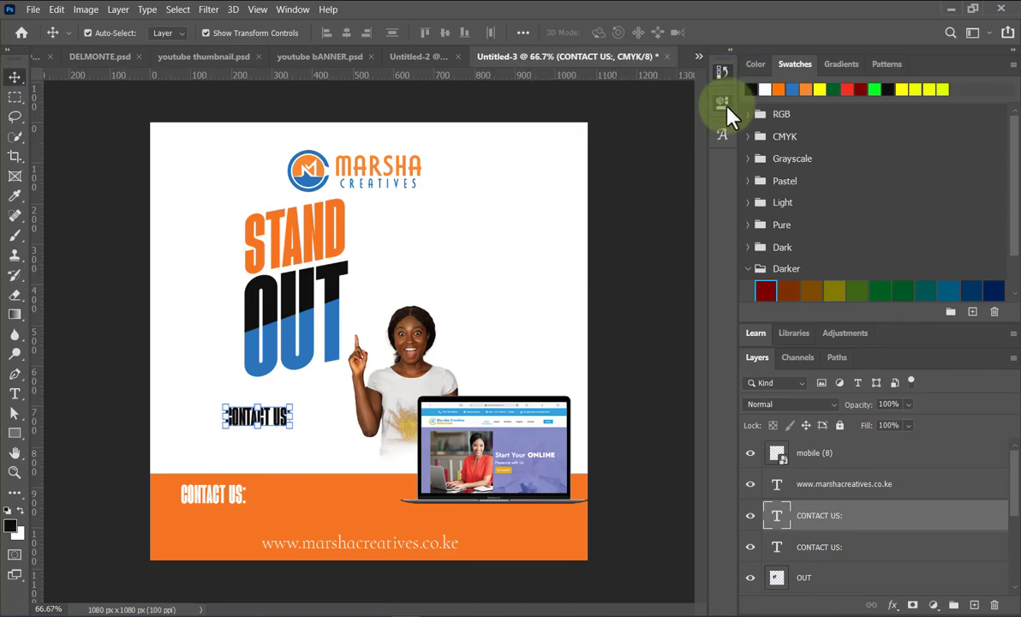
pyautogui.click(586, 252)
pyautogui.click(641, 252)
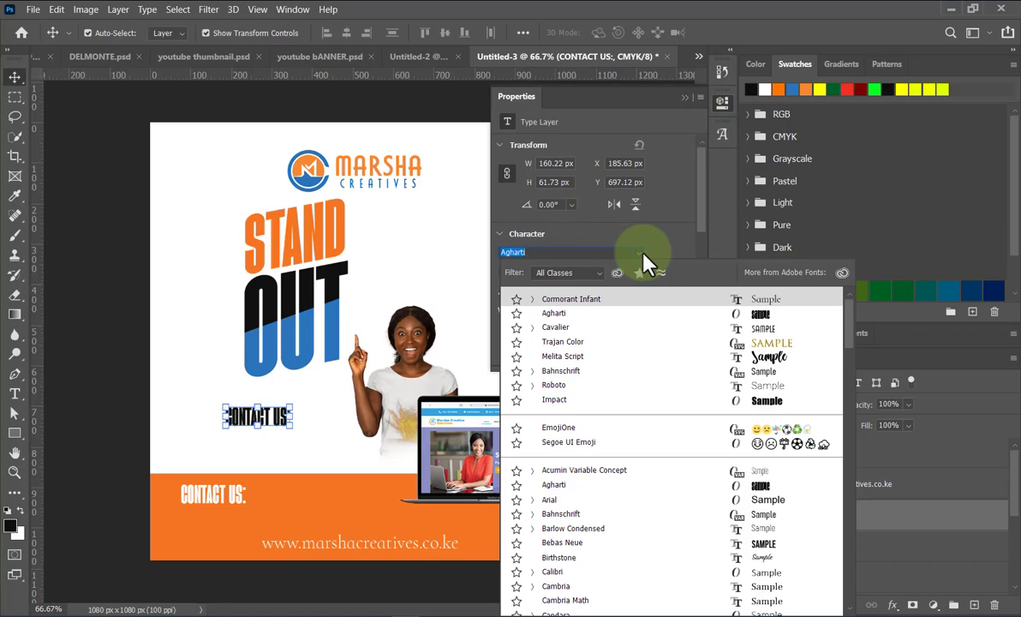
# Set the copy in Impact and retype it as 'Quality responsive Website Designs'.
pyautogui.click(556, 401)
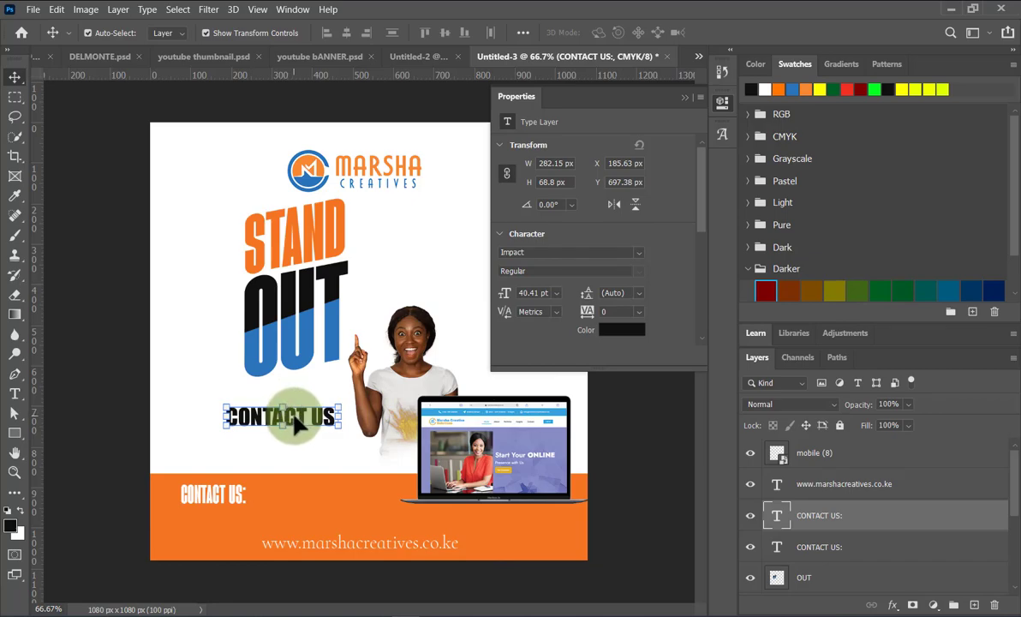
pyautogui.doubleClick(294, 420)
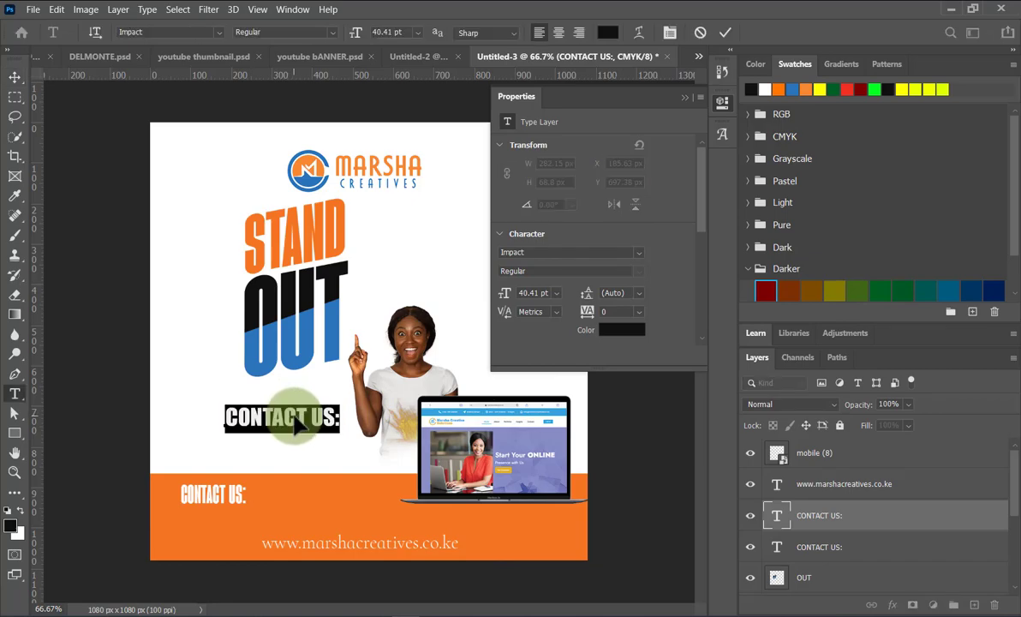
pyautogui.write('quali')
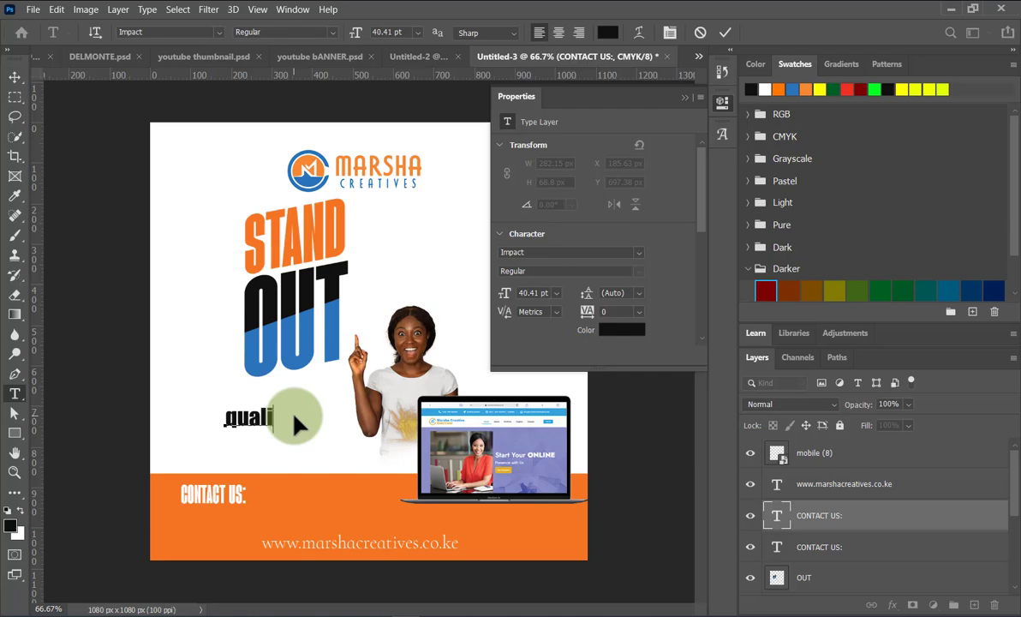
pyautogui.write('ty')
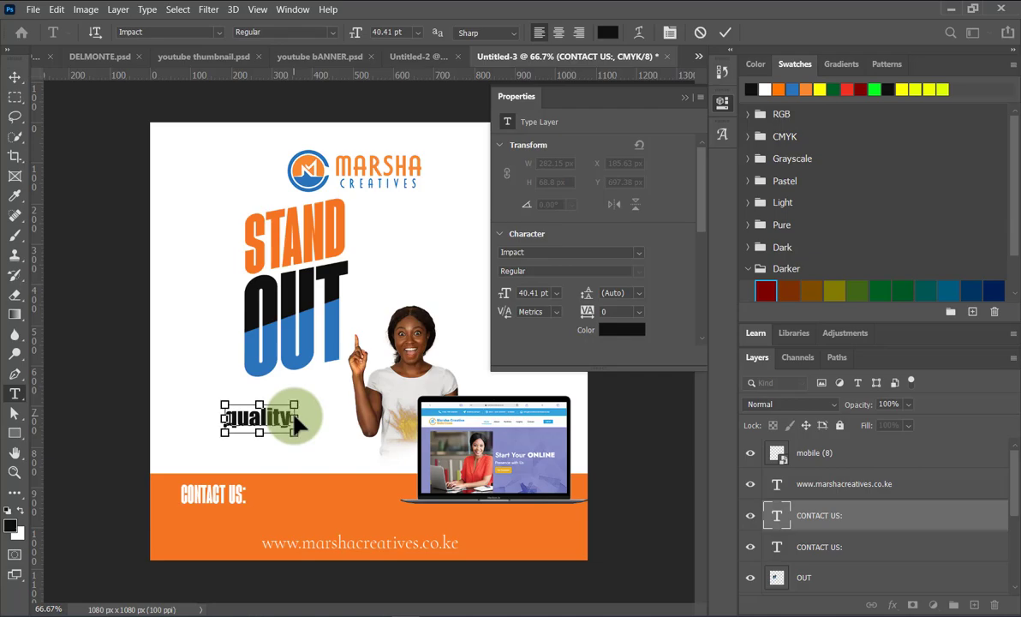
pyautogui.hotkey('ctrl', 'a')
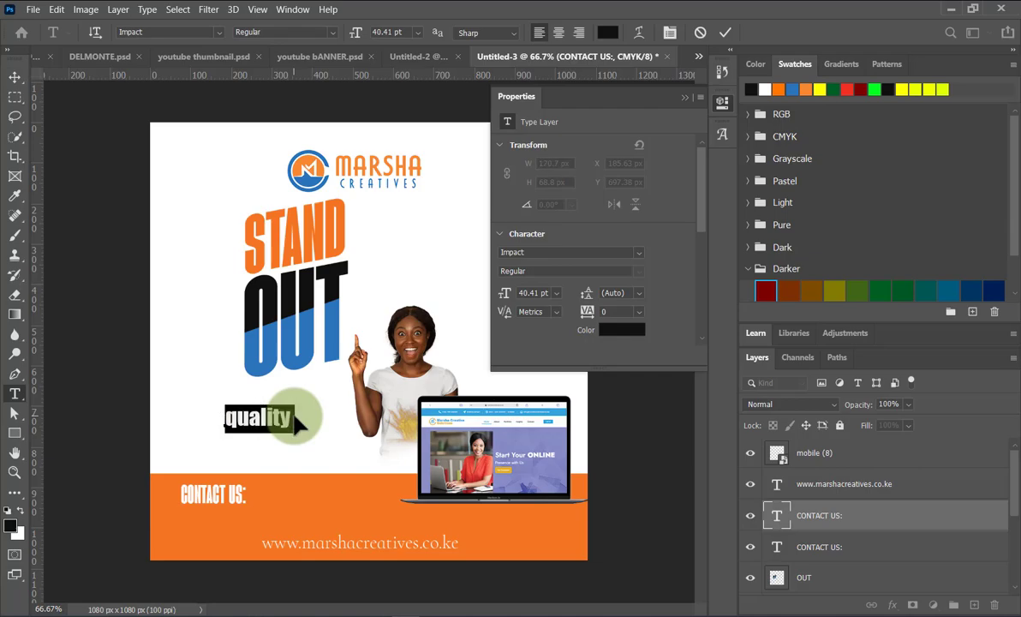
pyautogui.write('Q')
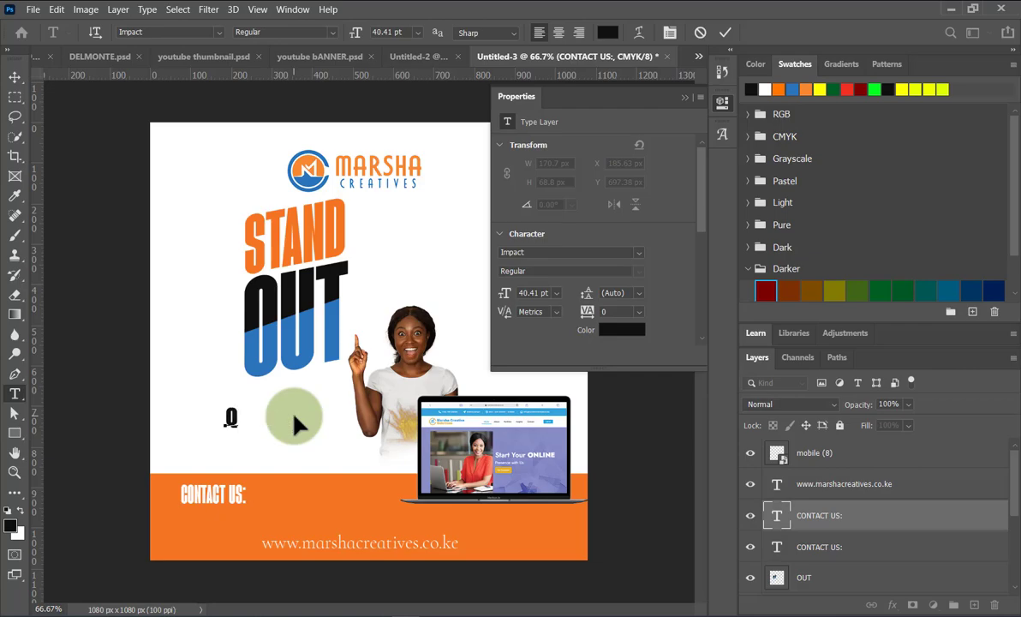
pyautogui.write('ua')
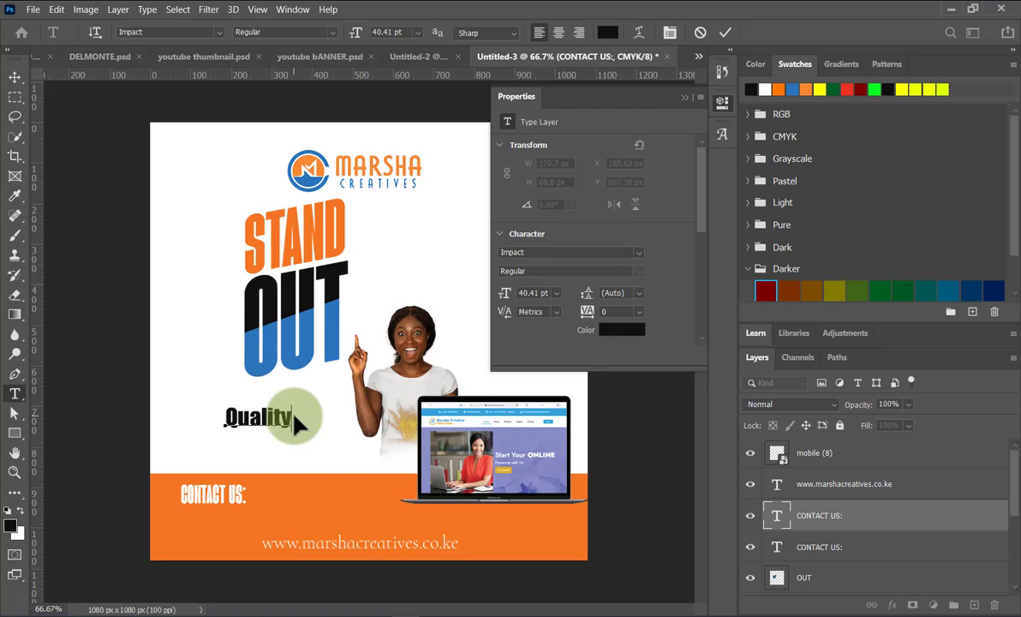
pyautogui.write('lity responsive')
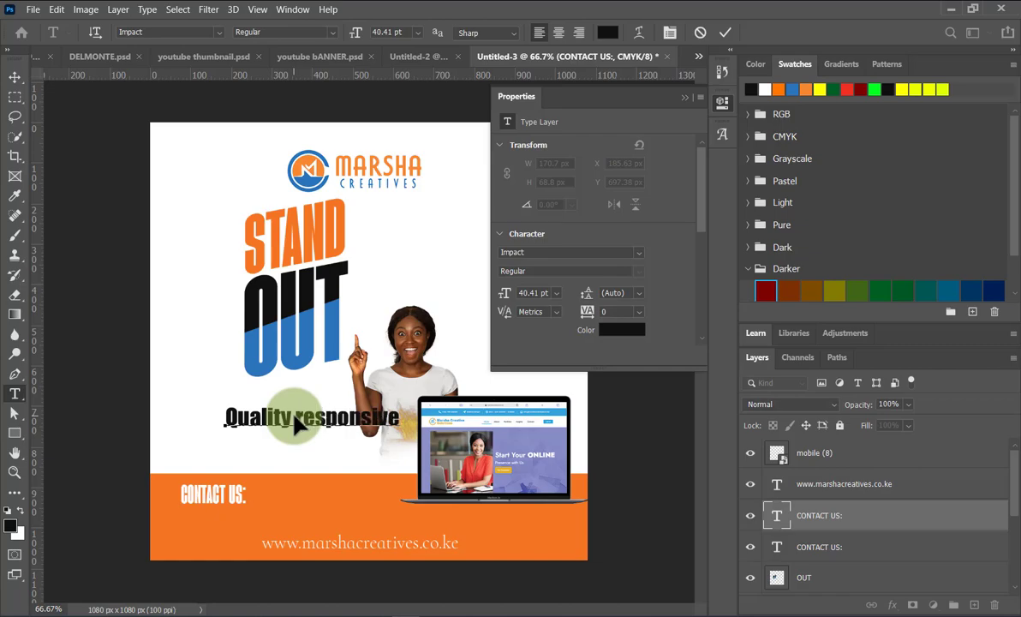
pyautogui.write(' Website Designs')
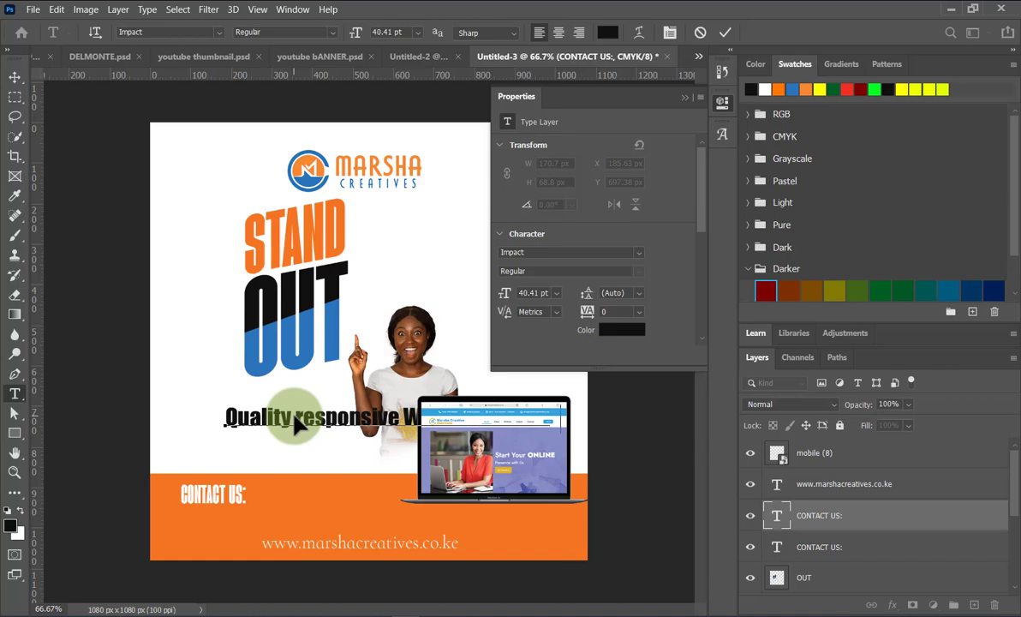
# Break the tagline after 'Quality responsive' so 'Website Designs' sits on a second line.
pyautogui.click(404, 417)
pyautogui.press('Return')
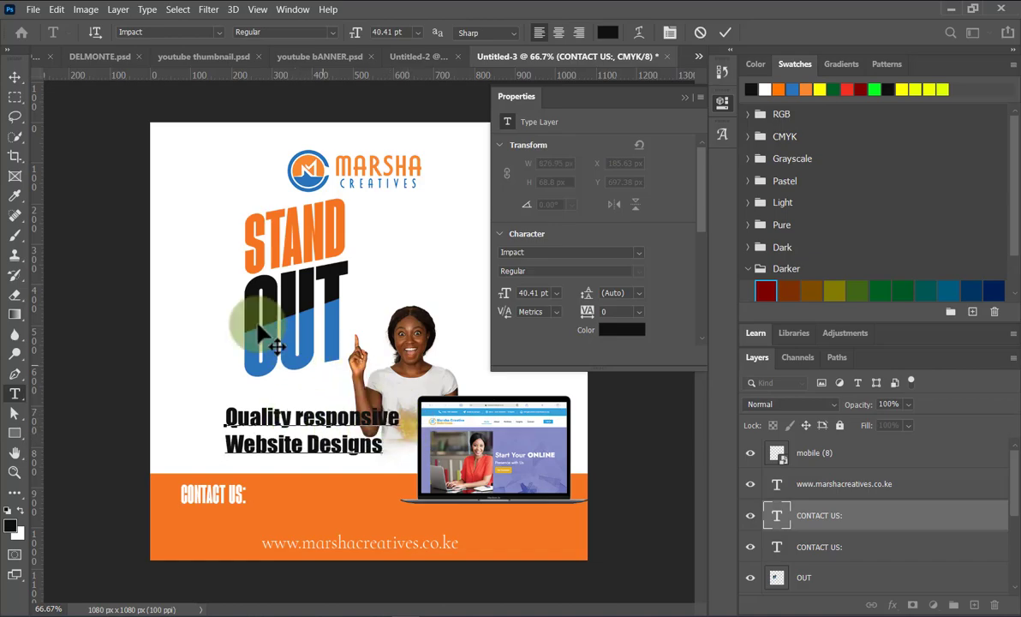
pyautogui.click(10, 78)
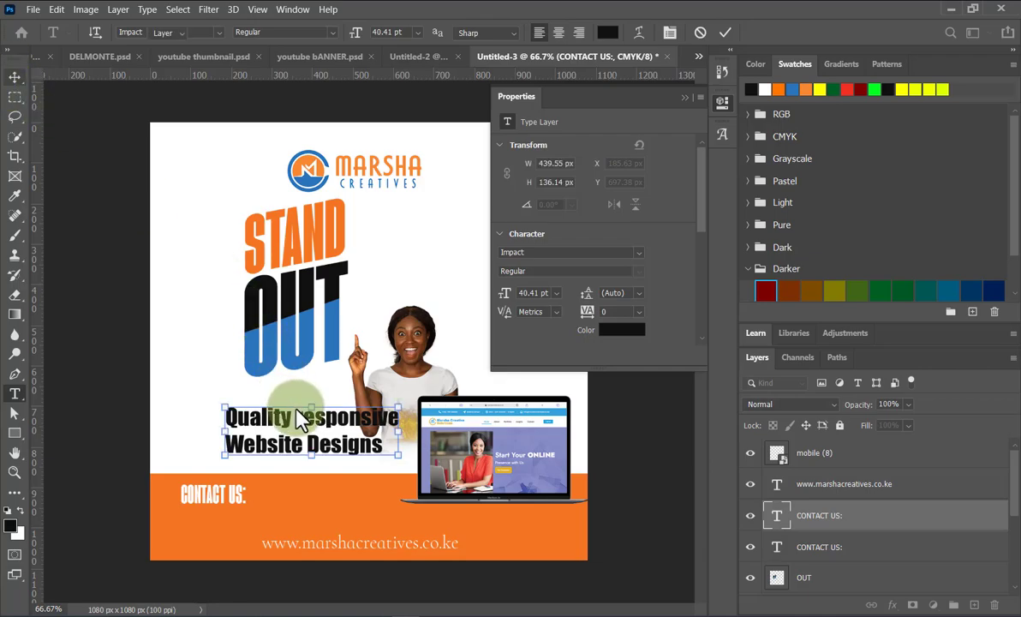
# Move the tagline beneath STAND OUT and scale it down to about 68%.
pyautogui.moveTo(268, 422); pyautogui.dragTo(234, 411)
pyautogui.moveTo(367, 447); pyautogui.dragTo(302, 408)
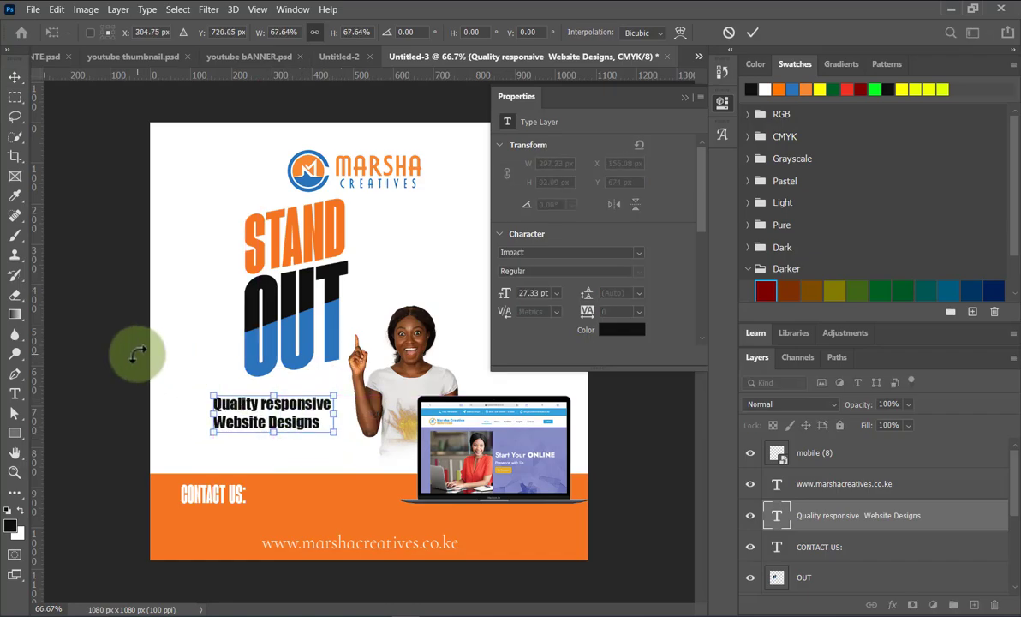
pyautogui.click(751, 32)
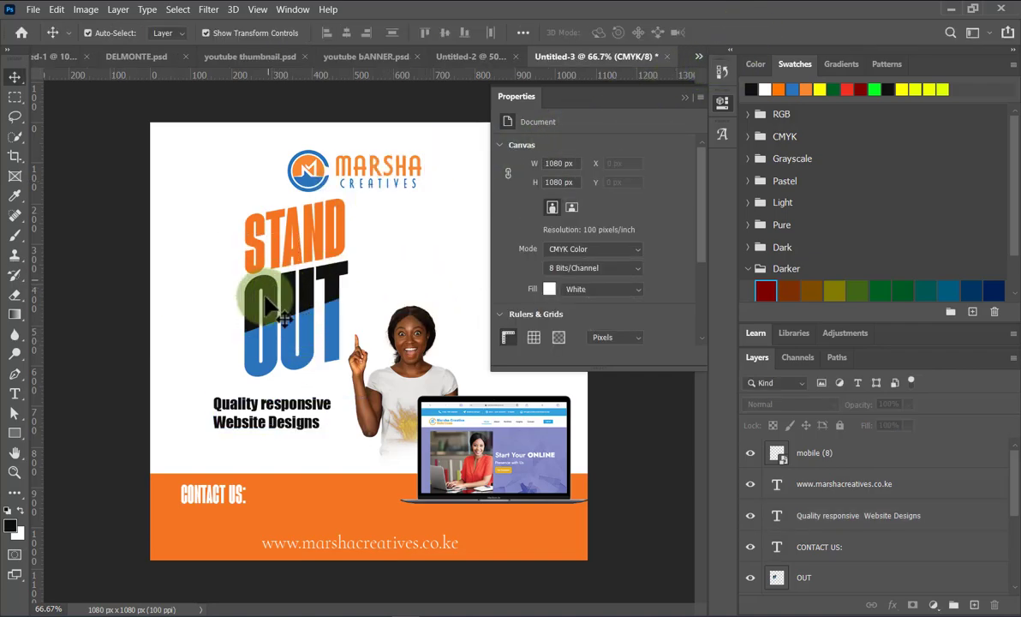
# Nudge STAND OUT slightly left, then move the laptop to the upper right and shrink it to about 25%.
pyautogui.click(268, 298)
pyautogui.click(294, 221)
pyautogui.keyDown('shift'); pyautogui.click(248, 214); pyautogui.keyUp('shift')
pyautogui.hotkey('ctrl', 't')
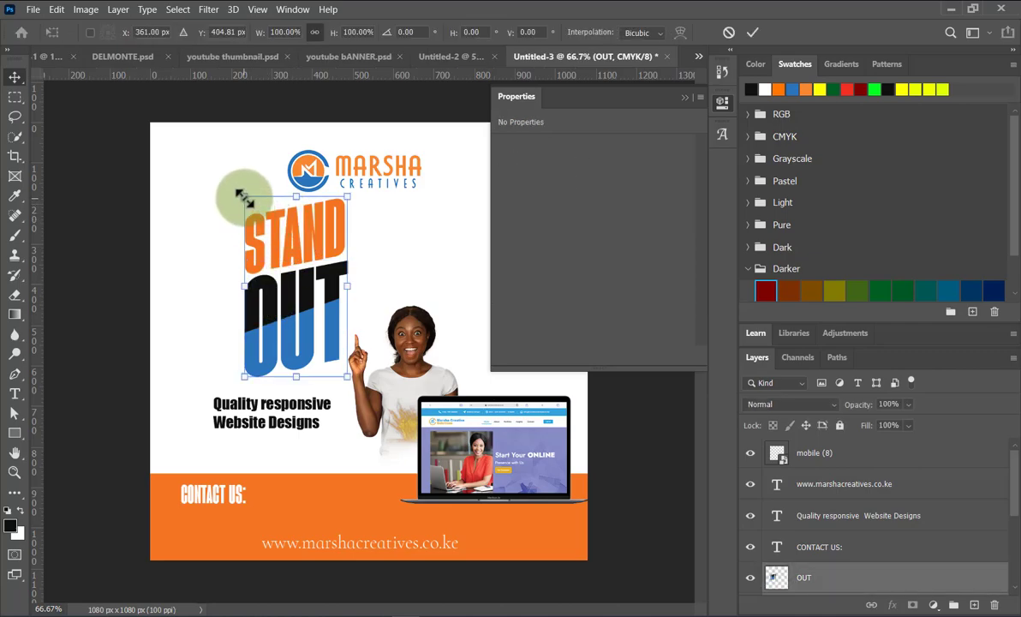
pyautogui.moveTo(268, 313); pyautogui.dragTo(250, 304)
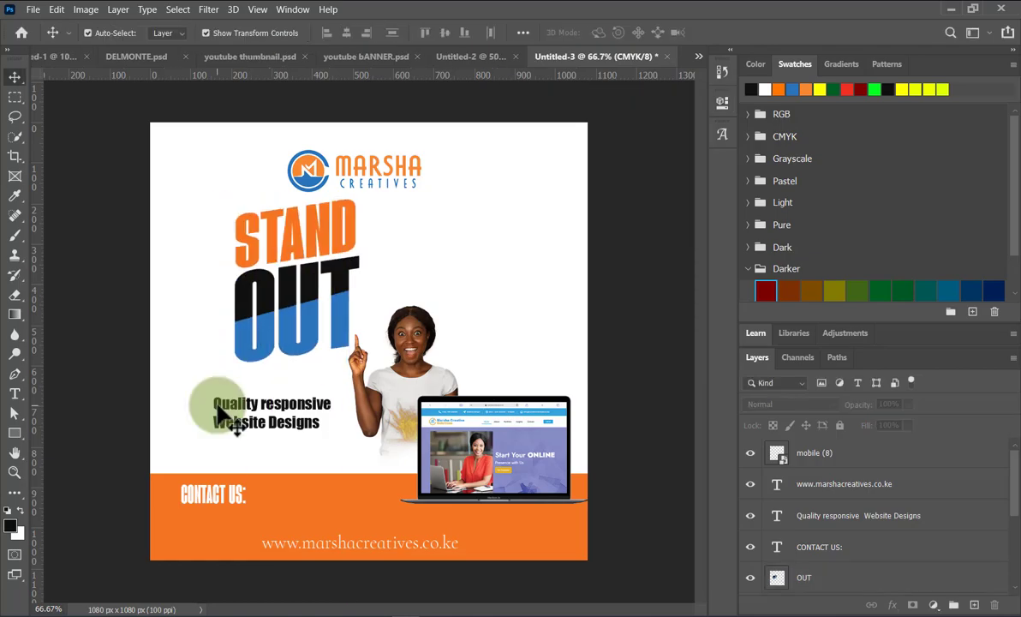
pyautogui.moveTo(466, 467); pyautogui.dragTo(459, 268)
pyautogui.moveTo(389, 198); pyautogui.dragTo(454, 225)
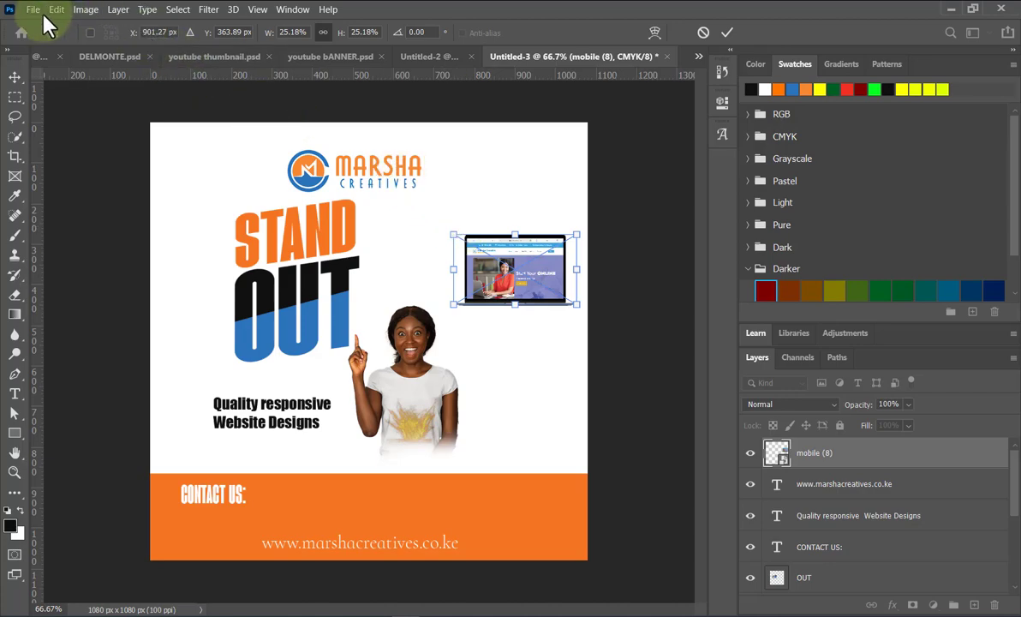
# Commit the laptop resize and place it in front of the woman, on the orange band's top edge.
pyautogui.click(726, 33)
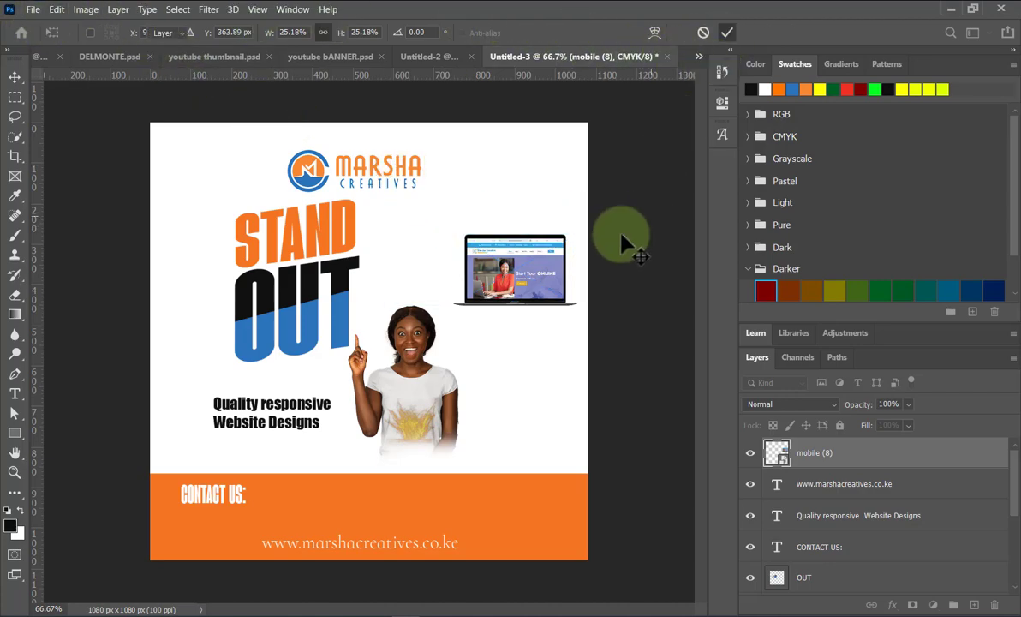
pyautogui.moveTo(499, 276); pyautogui.dragTo(417, 465)
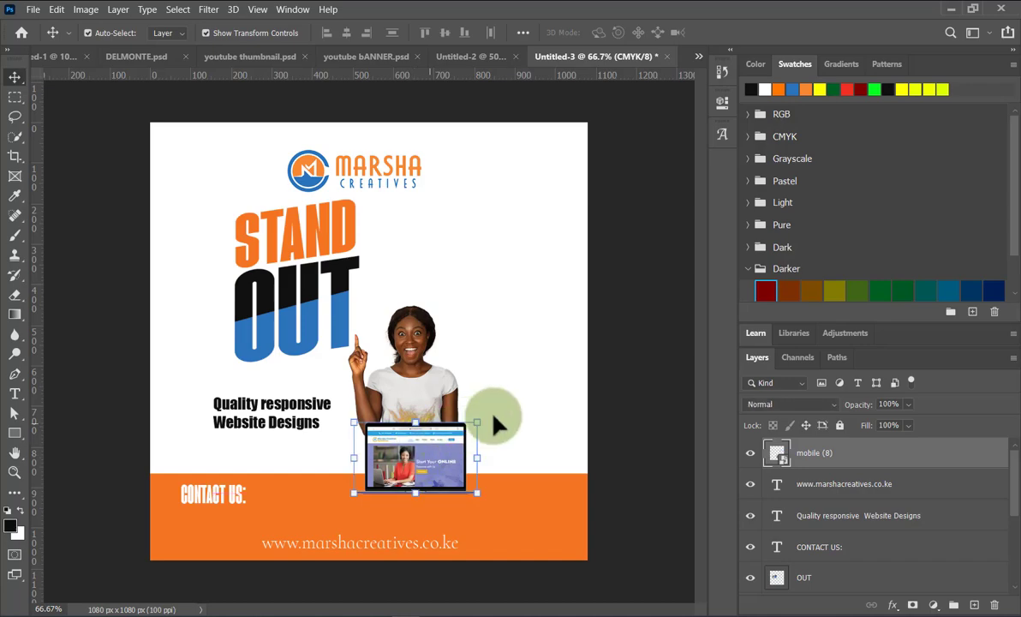
pyautogui.click(522, 413)
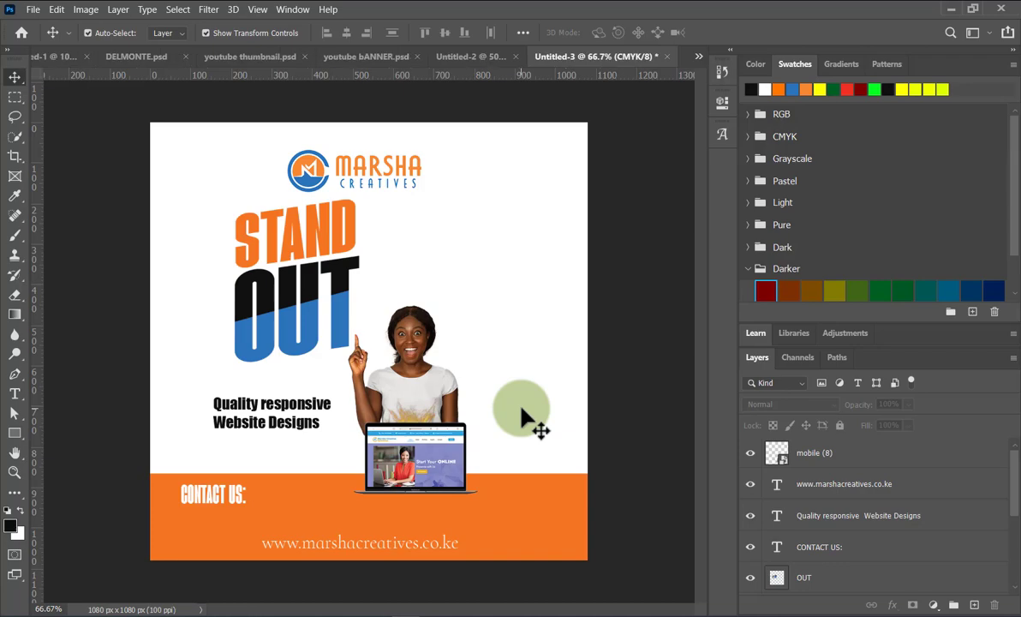
pyautogui.moveTo(409, 465); pyautogui.dragTo(423, 482)
pyautogui.click(640, 443)
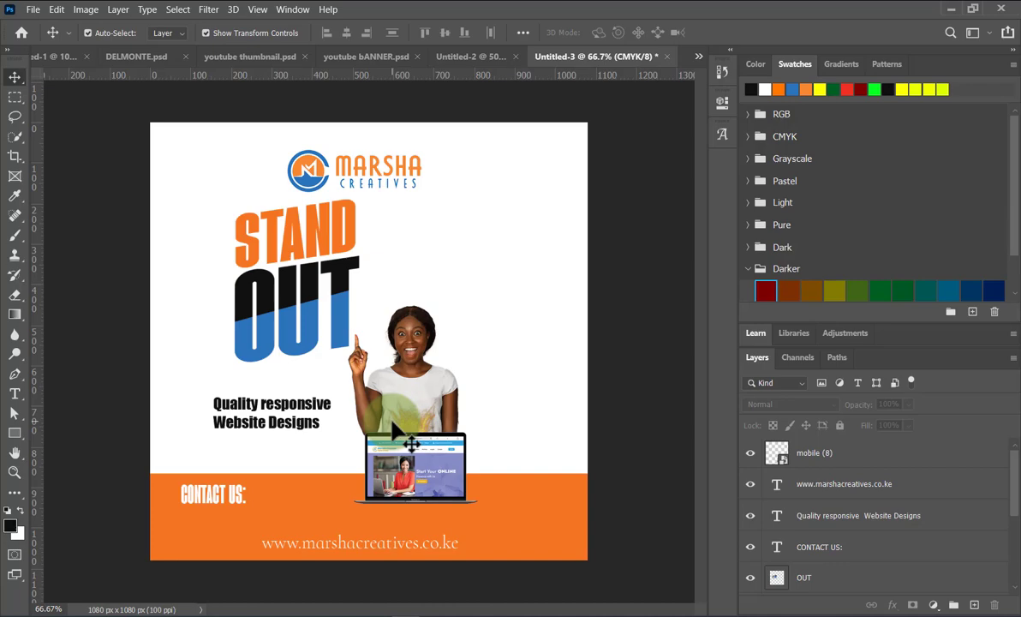
# Shift the CONTACT US heading slightly right along the orange band.
pyautogui.click(241, 500)
pyautogui.hotkey('ctrl', 't')
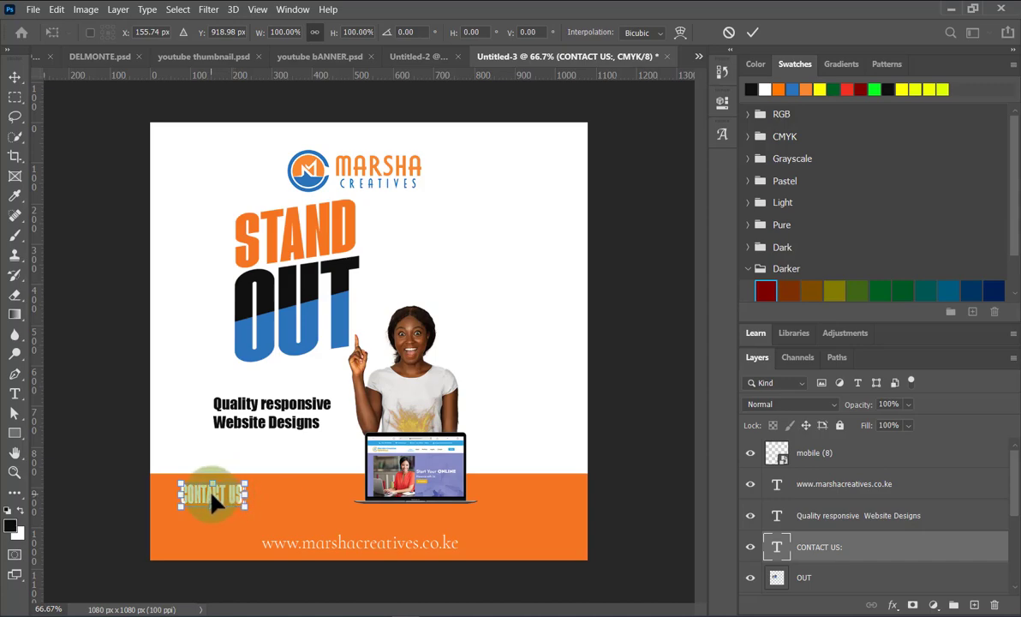
pyautogui.moveTo(214, 500); pyautogui.dragTo(290, 502)
pyautogui.click(752, 32)
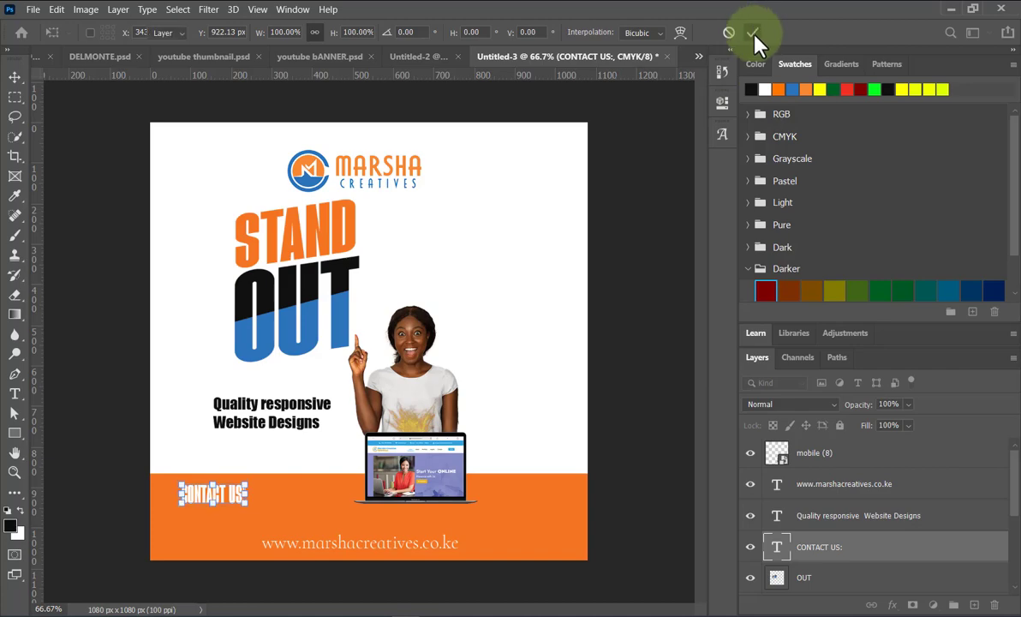
# Duplicate CONTACT US beside itself, replace the text with the business phone number, and nudge it left.
pyautogui.moveTo(217, 505); pyautogui.dragTo(292, 495)
pyautogui.hotkey('ctrl', 't')
pyautogui.press('Return')
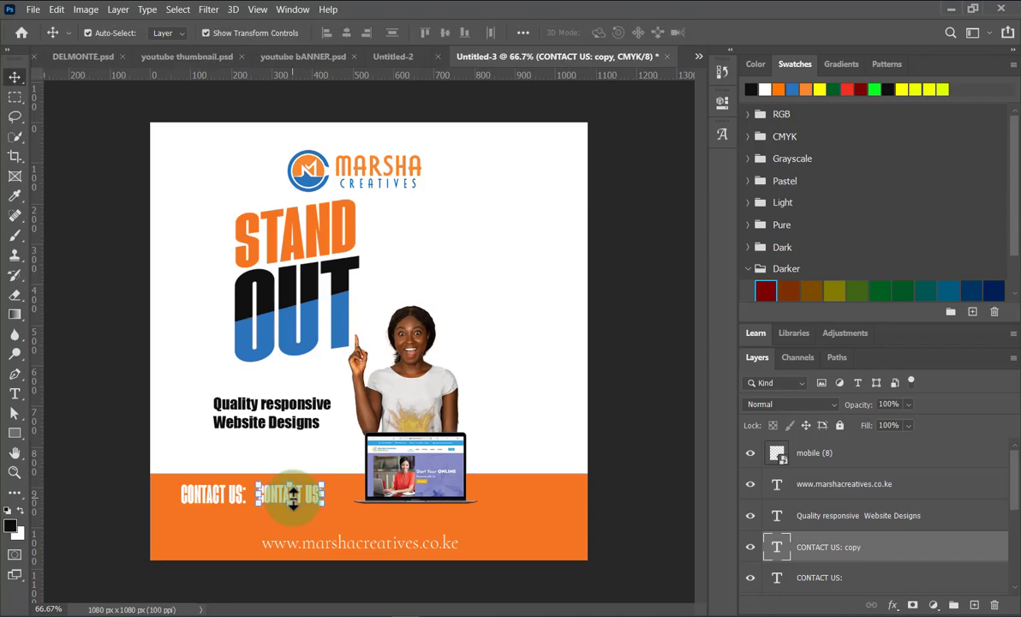
pyautogui.doubleClick(292, 495)
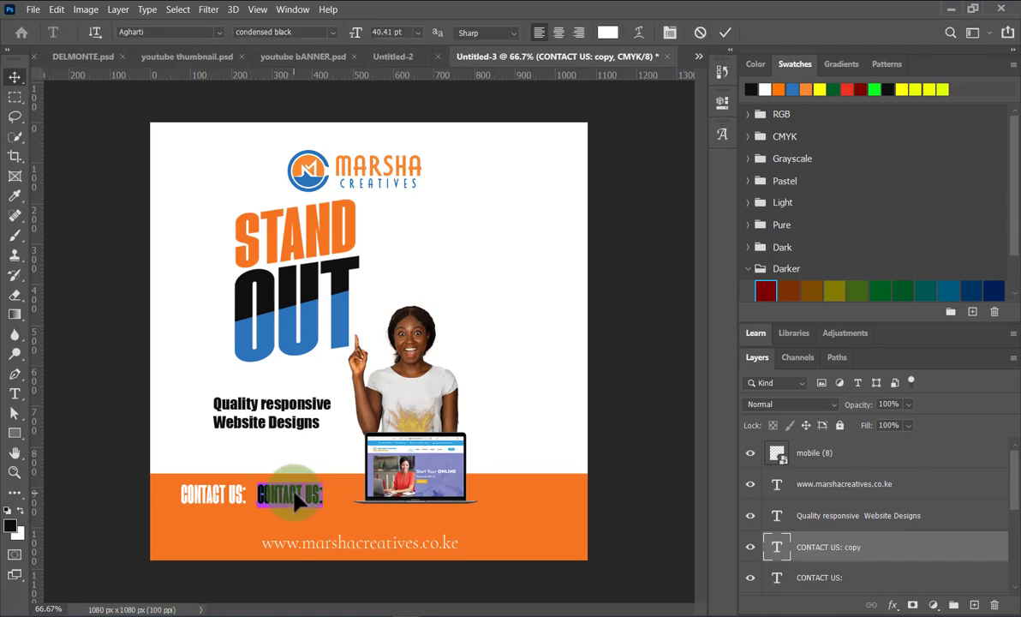
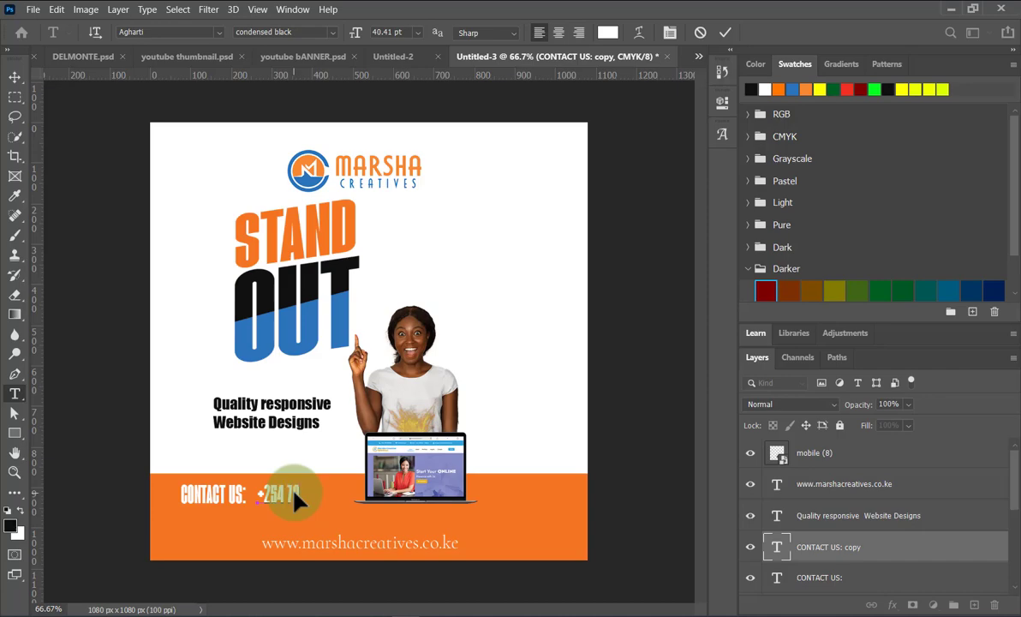
pyautogui.click(15, 79)
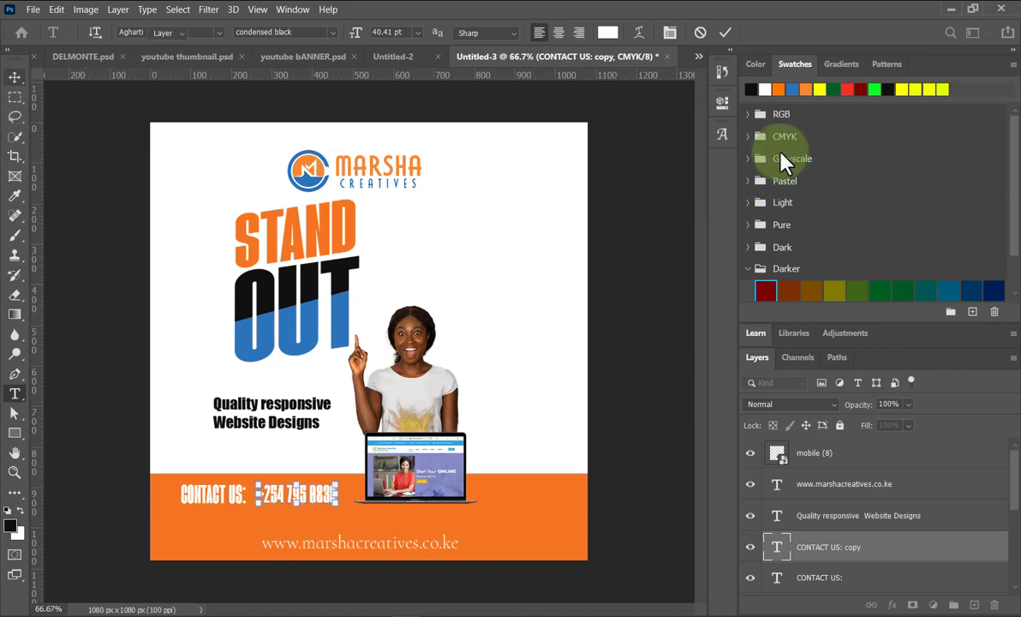
pyautogui.click(620, 485)
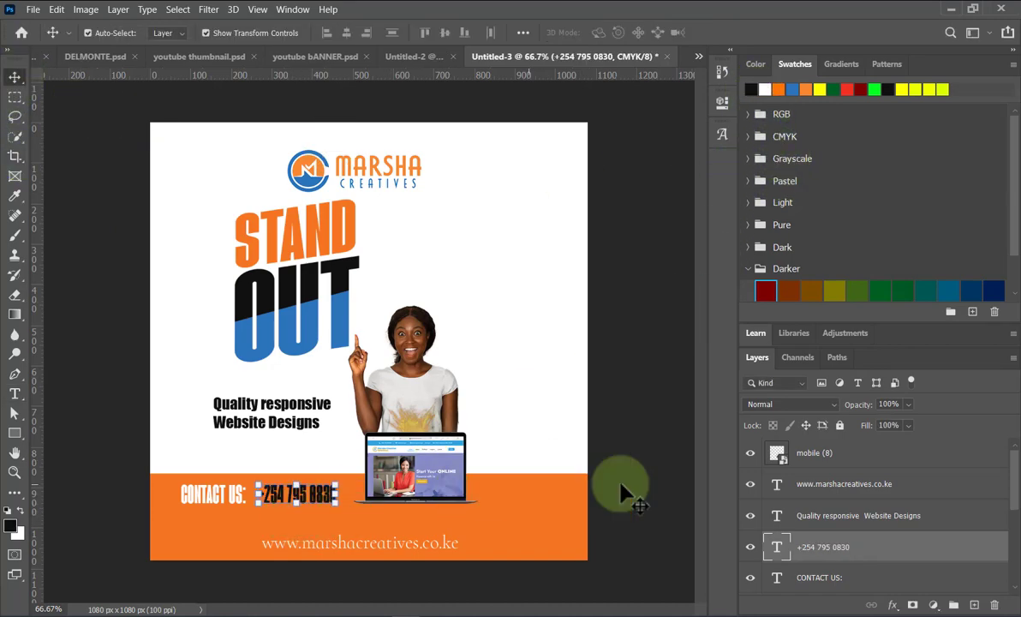
pyautogui.moveTo(297, 505); pyautogui.dragTo(289, 505)
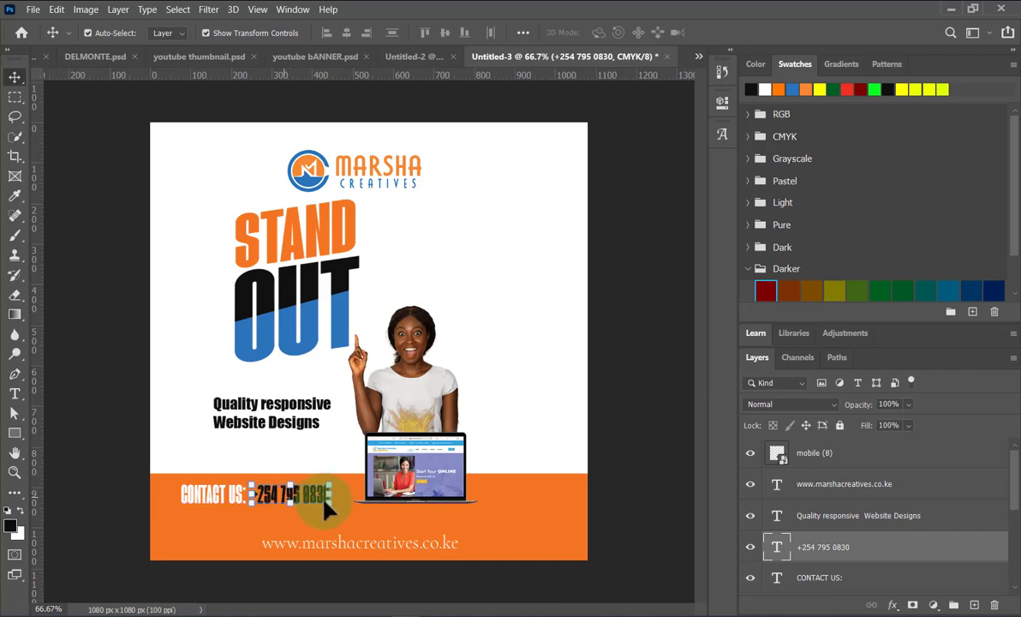
pyautogui.click(623, 478)
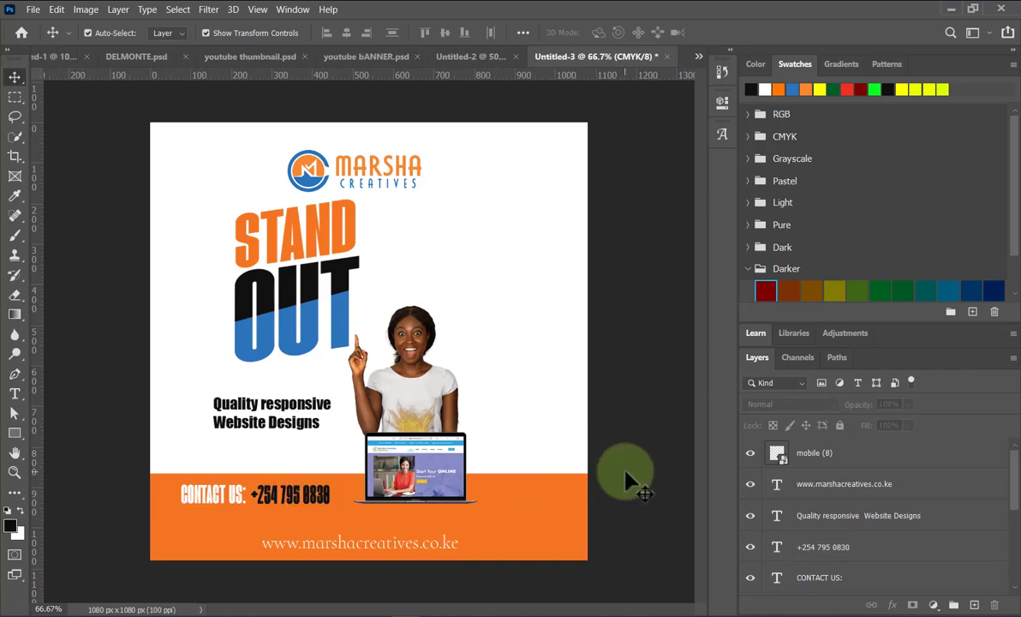
# Draw a thin white rectangle bar across the orange band.
pyautogui.click(15, 434)
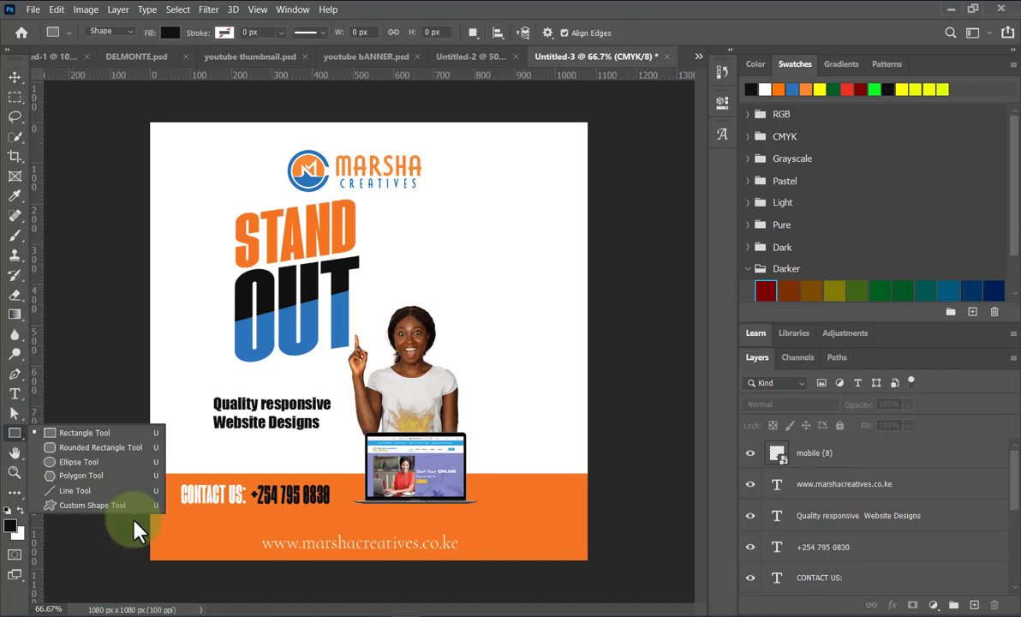
pyautogui.click(100, 433)
pyautogui.moveTo(420, 529); pyautogui.dragTo(599, 511)
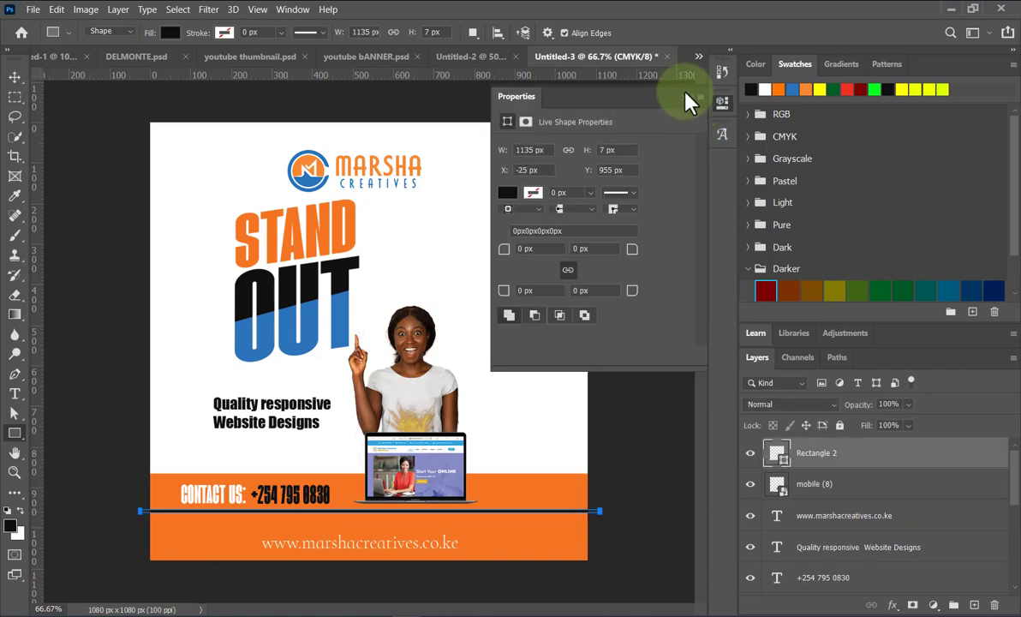
pyautogui.click(688, 95)
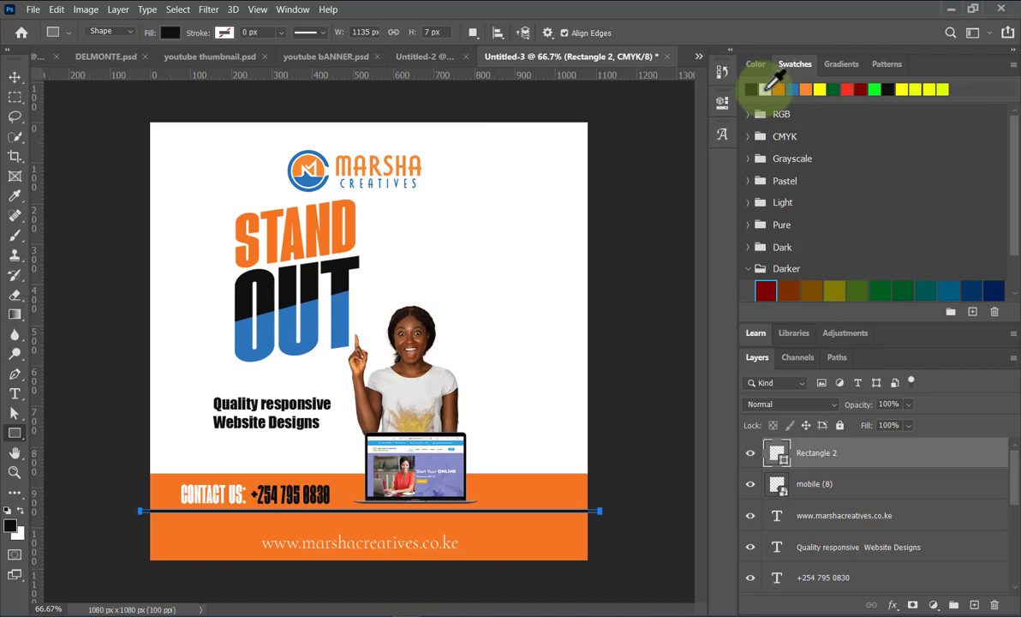
pyautogui.click(753, 89)
pyautogui.click(15, 78)
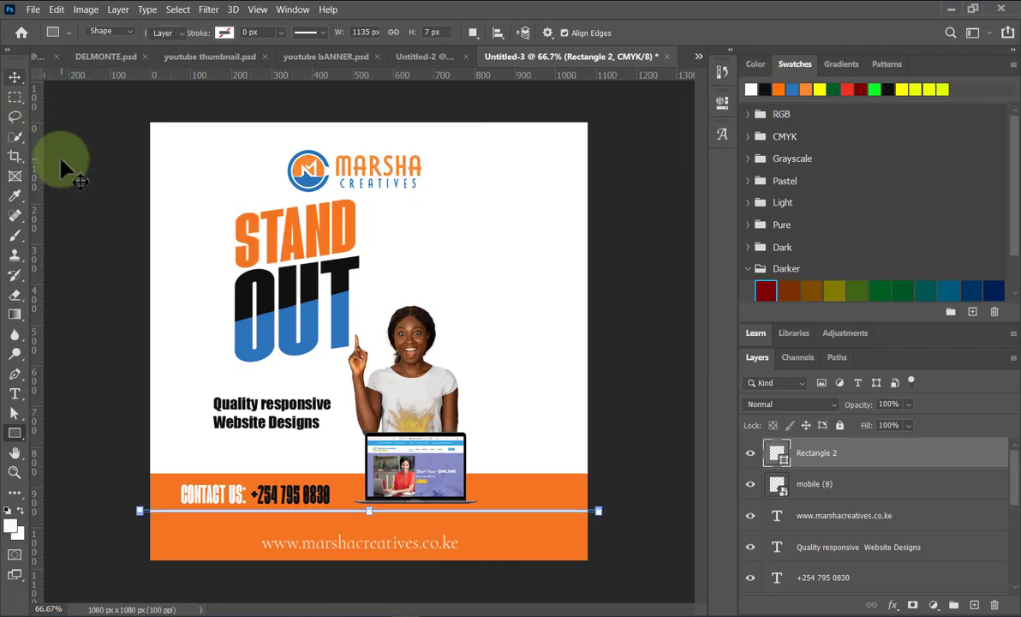
pyautogui.click(604, 462)
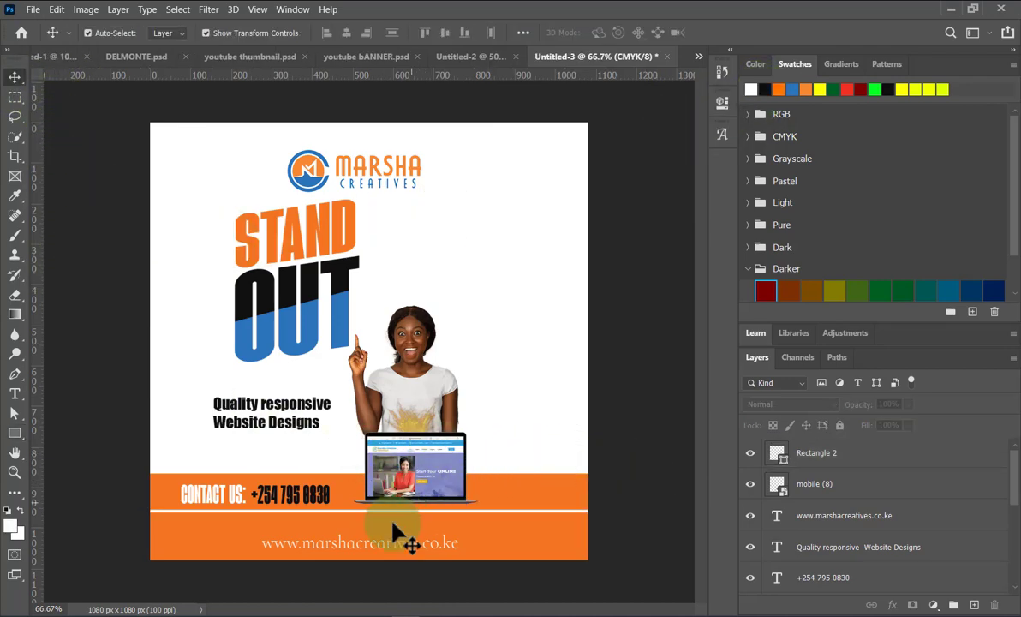
# Nudge the website address just below the white line.
pyautogui.moveTo(373, 544); pyautogui.dragTo(370, 539)
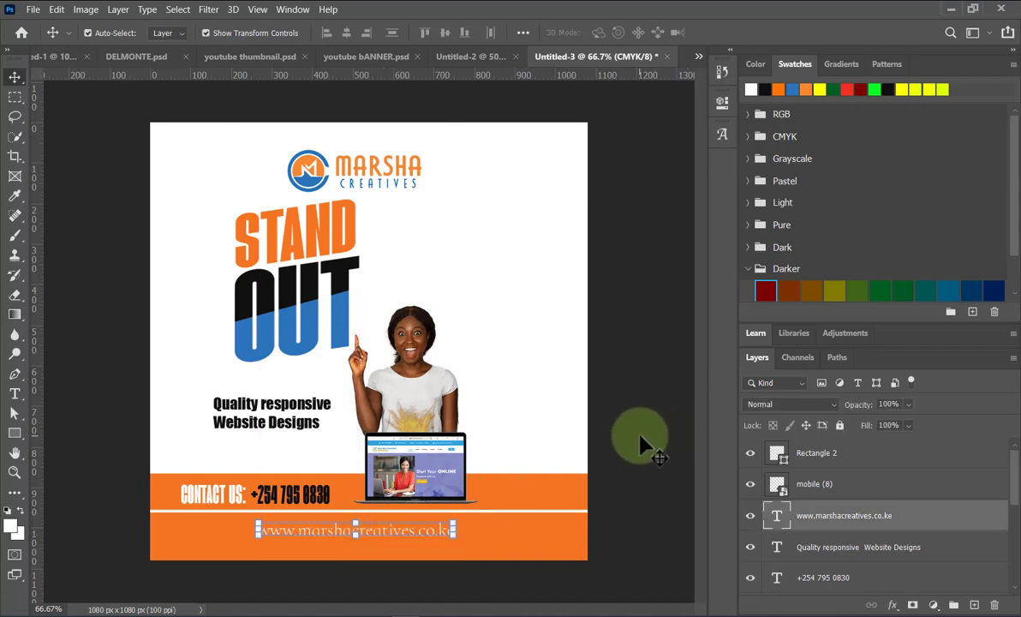
pyautogui.click(592, 400)
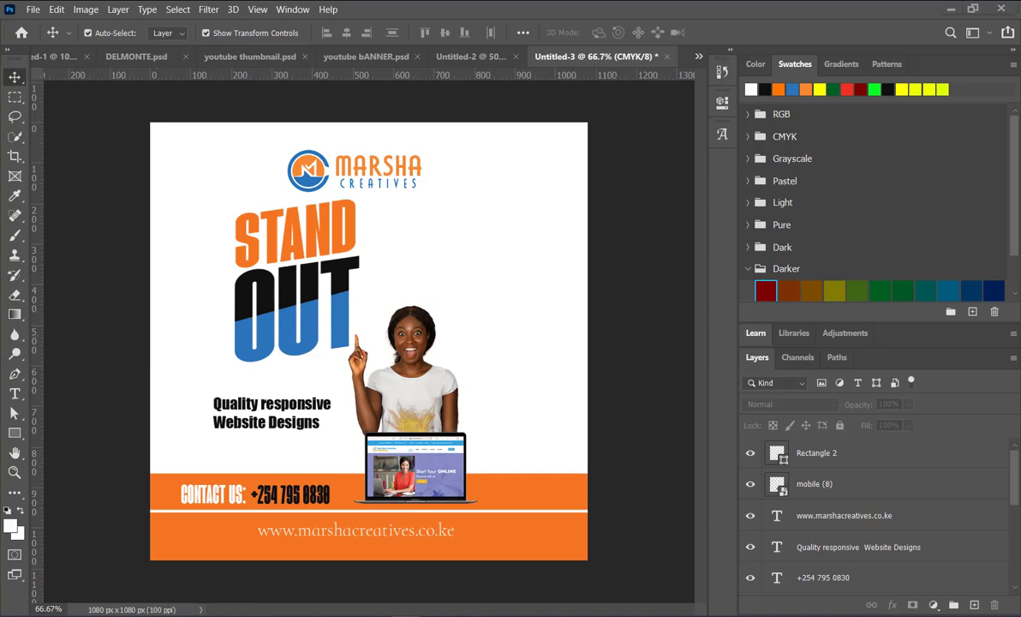
pyautogui.hotkey('alt', 'Tab')
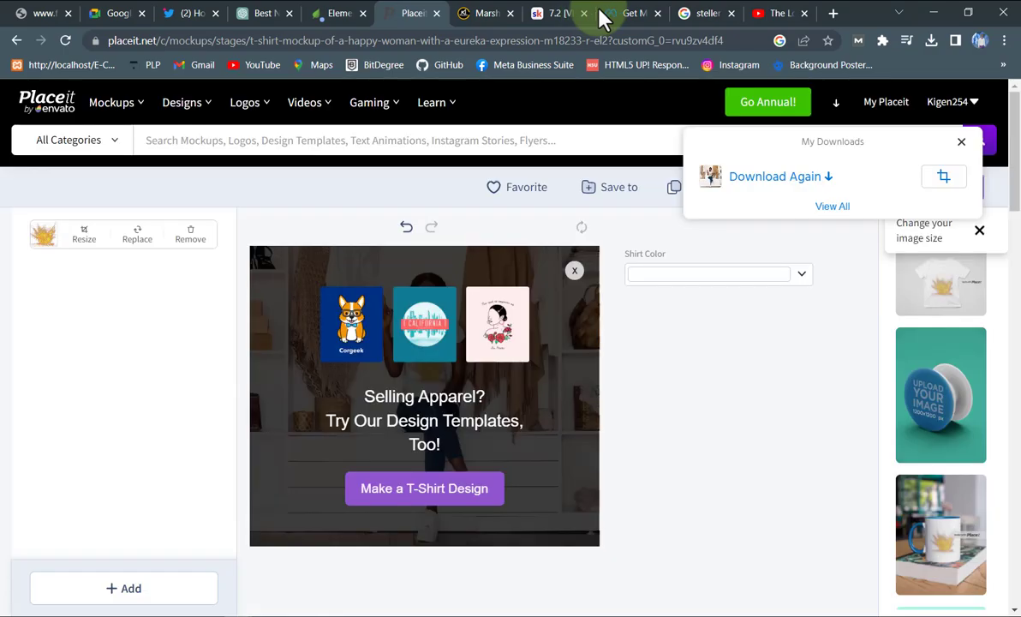
# Search Google Images for 'paper texture'.
pyautogui.click(779, 15)
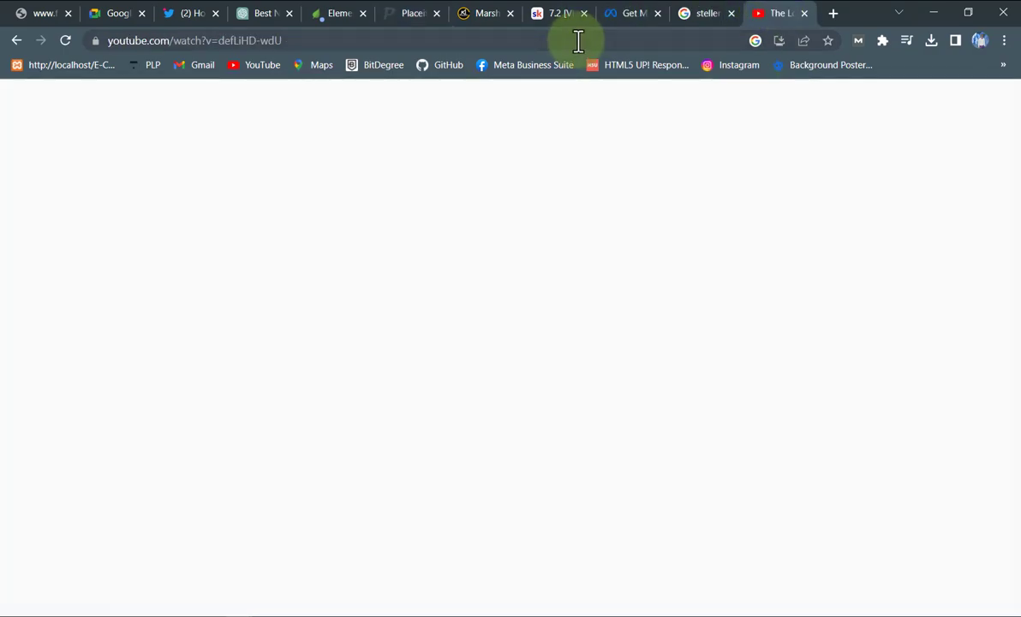
pyautogui.click(578, 41)
pyautogui.write('pap')
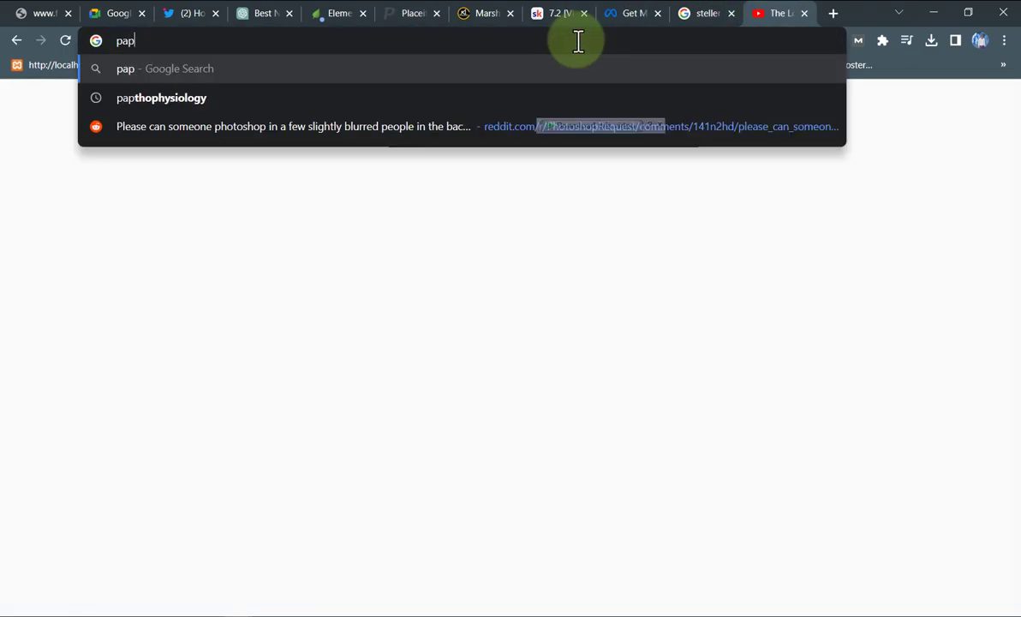
pyautogui.write('er texture')
pyautogui.press('Return')
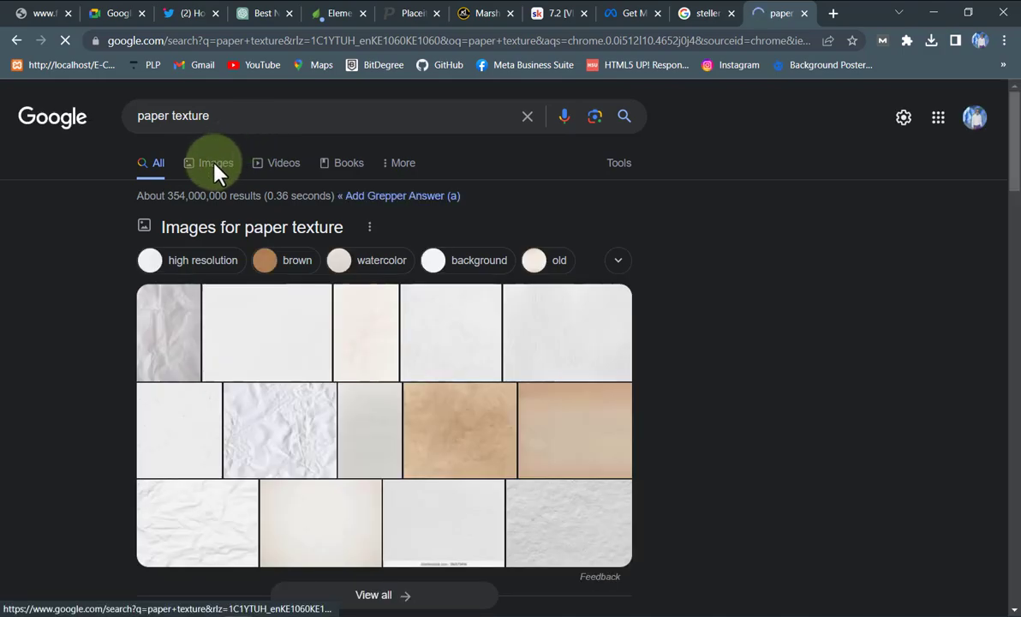
pyautogui.click(216, 171)
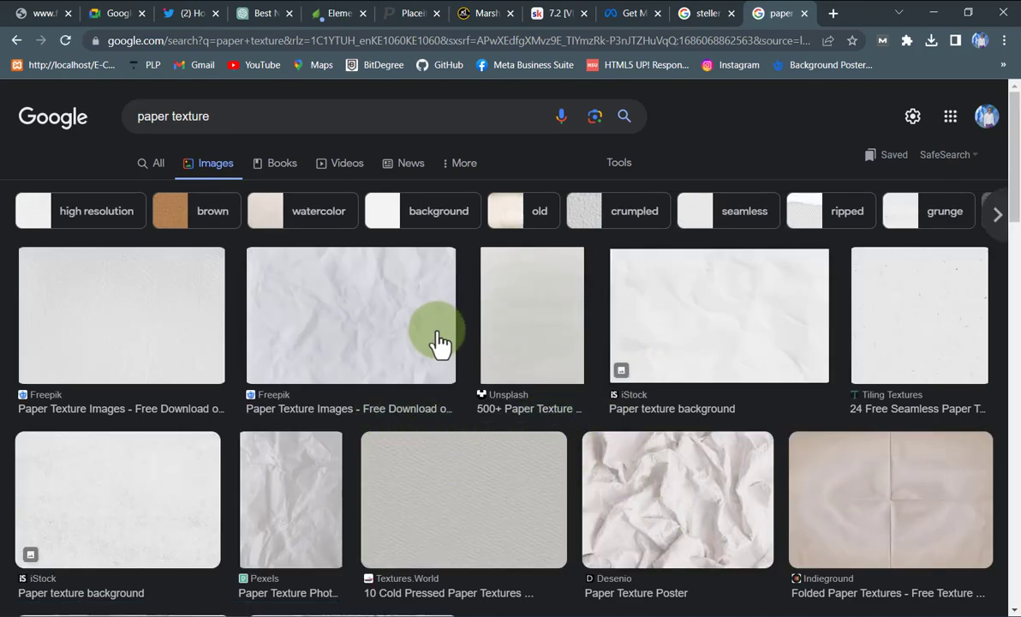
# Copy a crumpled Pexels paper texture image and minimize the browser.
pyautogui.scroll(-5, 474, 439)
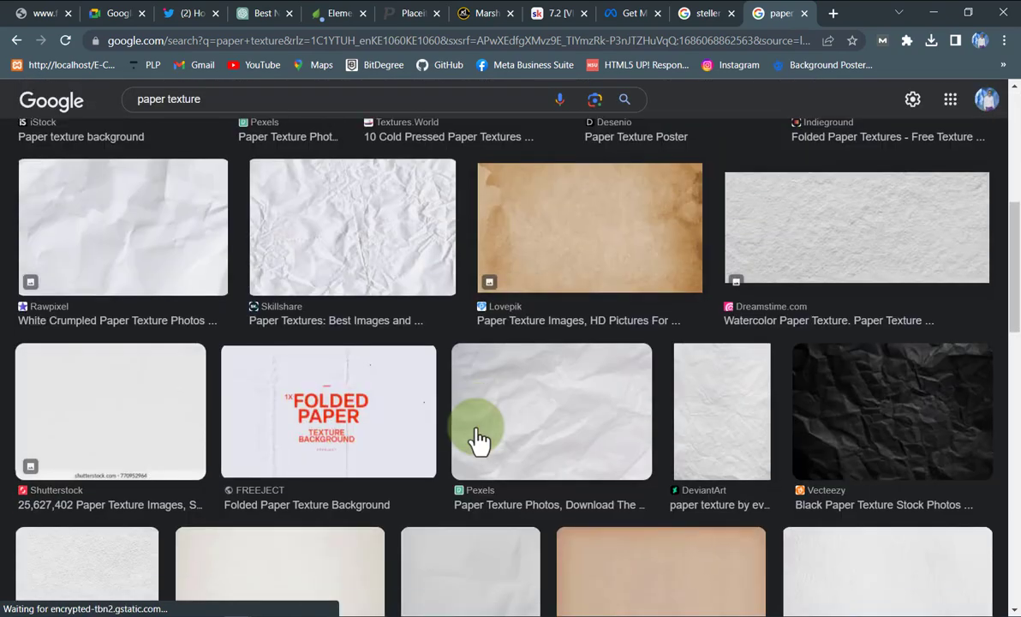
pyautogui.click(565, 421)
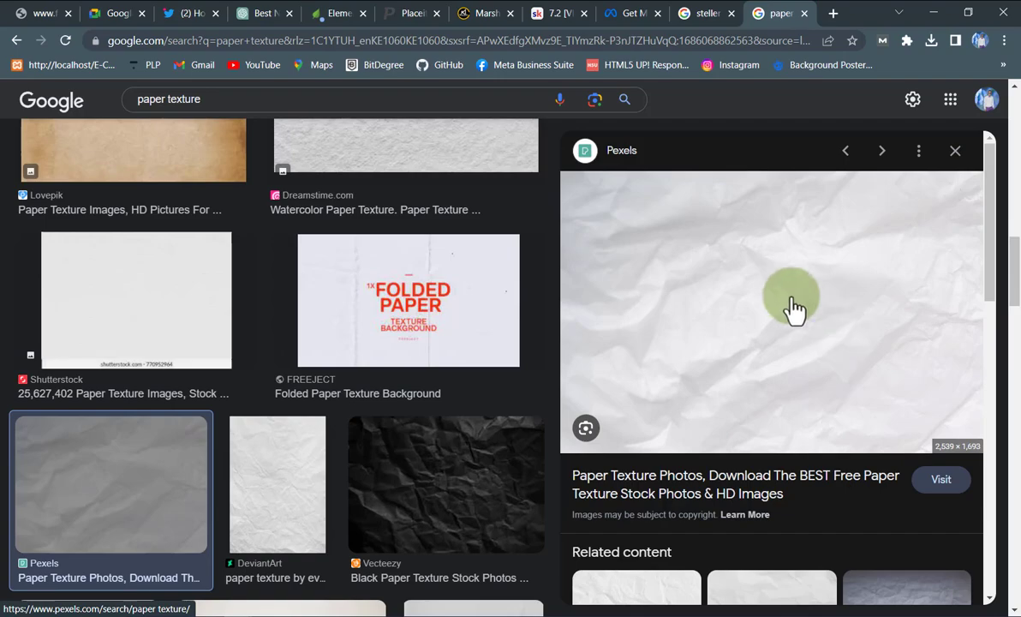
pyautogui.rightClick(786, 281)
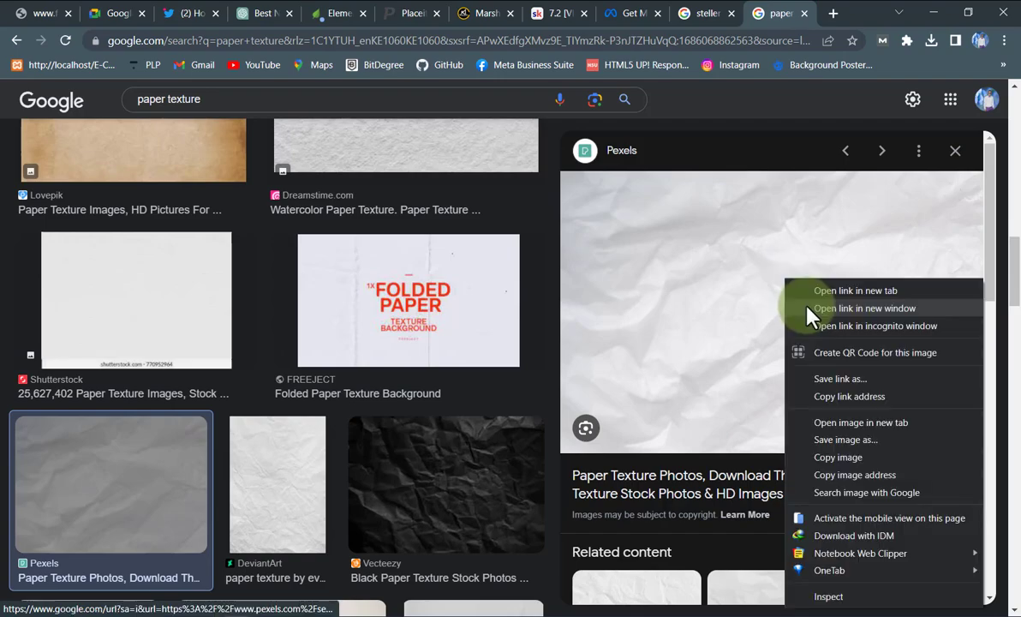
pyautogui.click(856, 458)
pyautogui.click(940, 15)
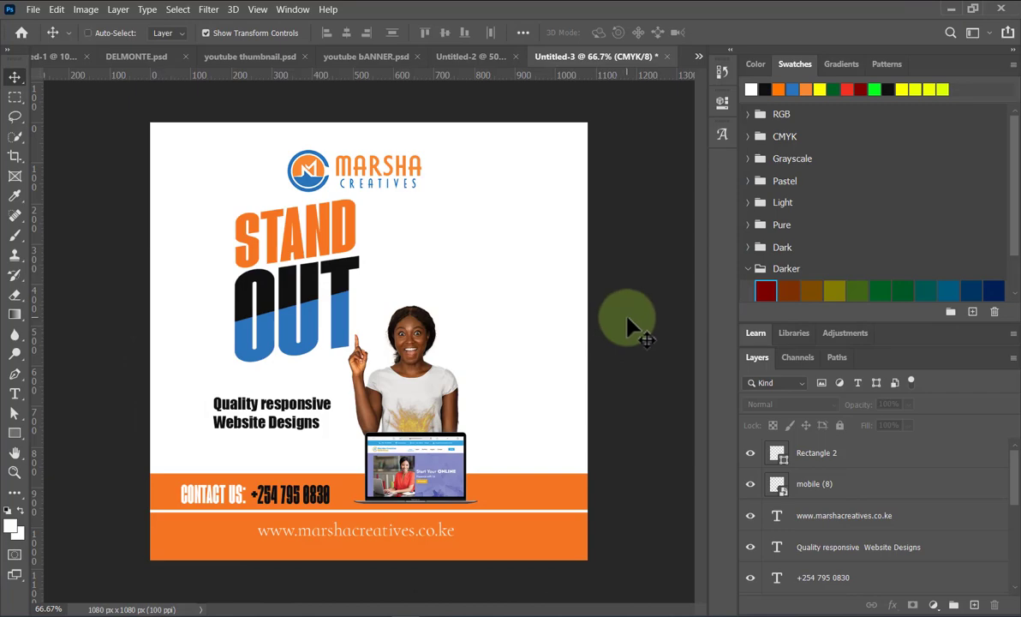
# Paste the paper texture and resize it to cover the whole canvas.
pyautogui.hotkey('ctrl', 'v')
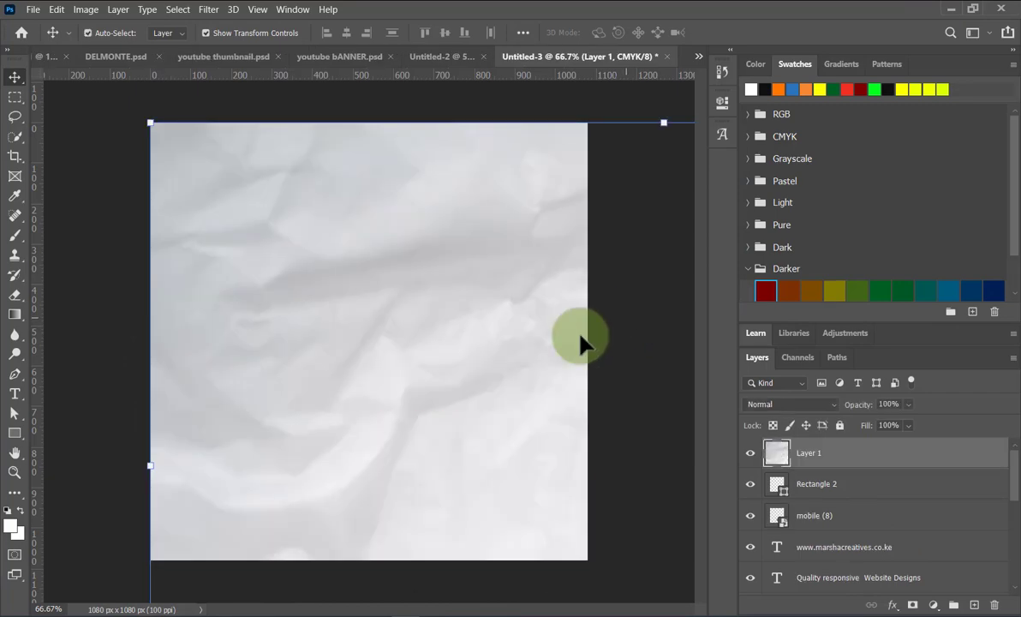
pyautogui.moveTo(664, 124); pyautogui.dragTo(276, 204)
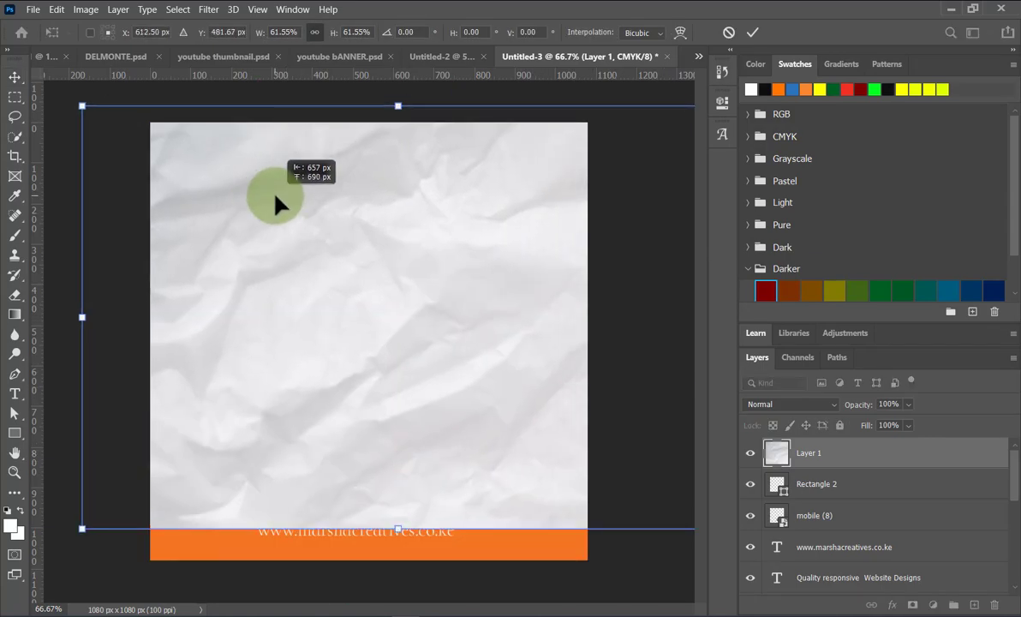
pyautogui.moveTo(392, 529); pyautogui.dragTo(374, 567)
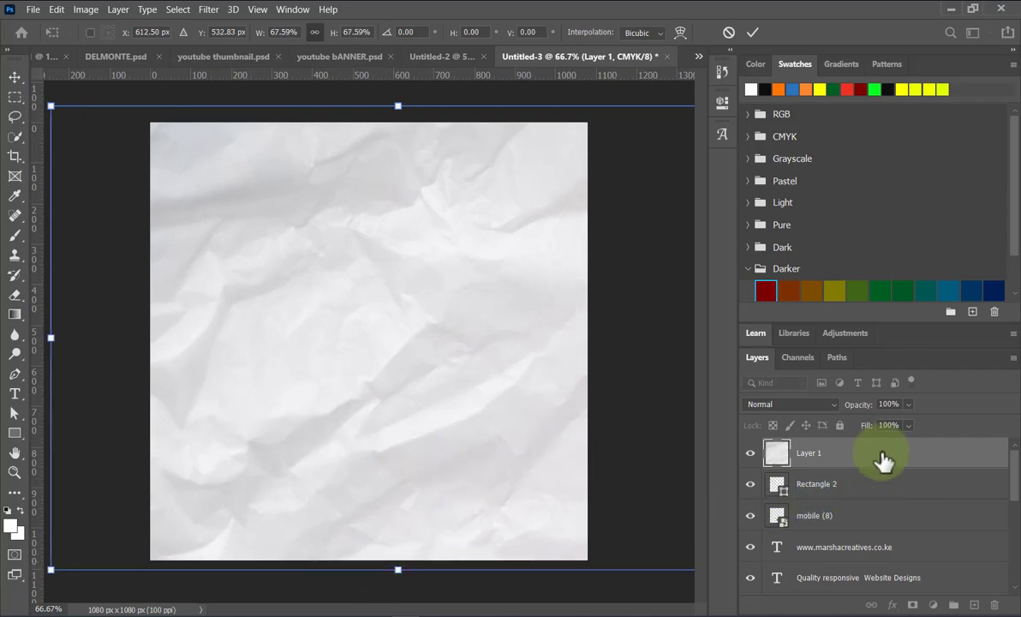
pyautogui.press('Return')
# Move the paper Layer 1 just above Background and set its blend mode to Multiply.
pyautogui.moveTo(884, 579); pyautogui.dragTo(813, 572)
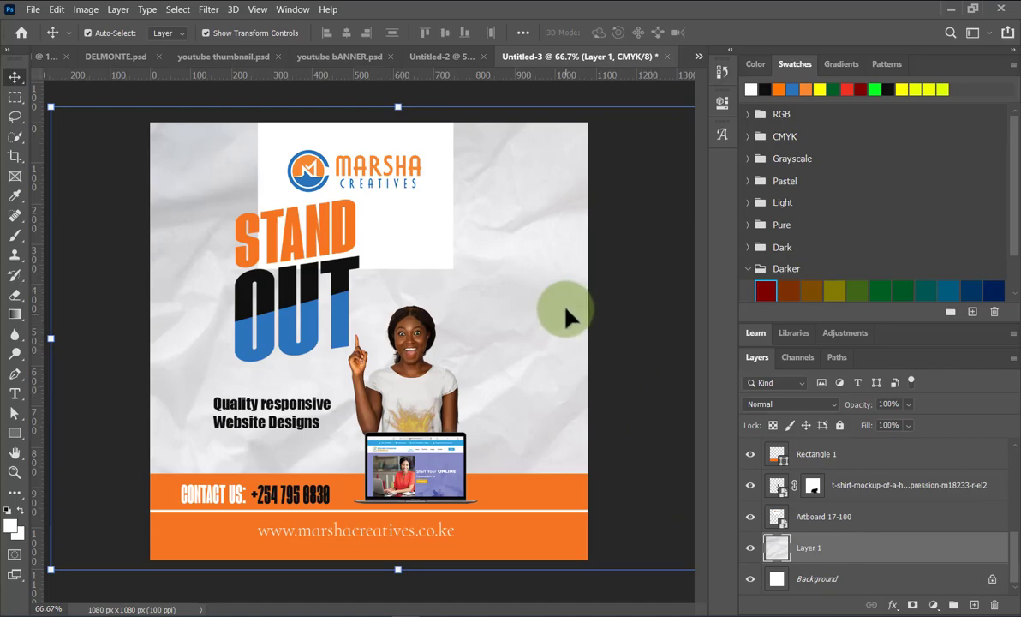
pyautogui.hotkey('ctrl', 't')
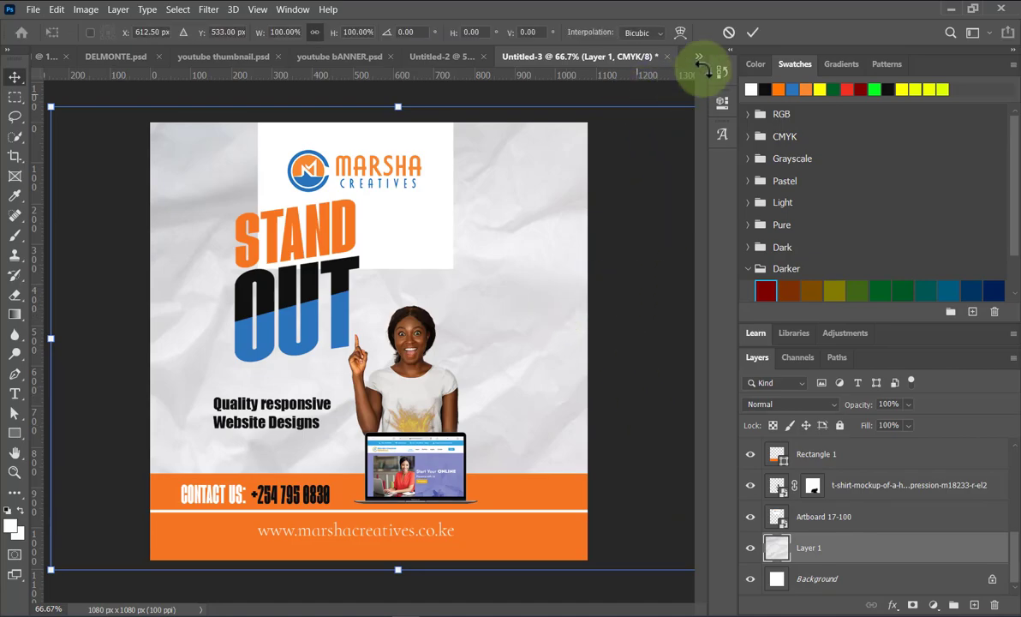
pyautogui.click(752, 32)
pyautogui.hotkey('ctrl', 't')
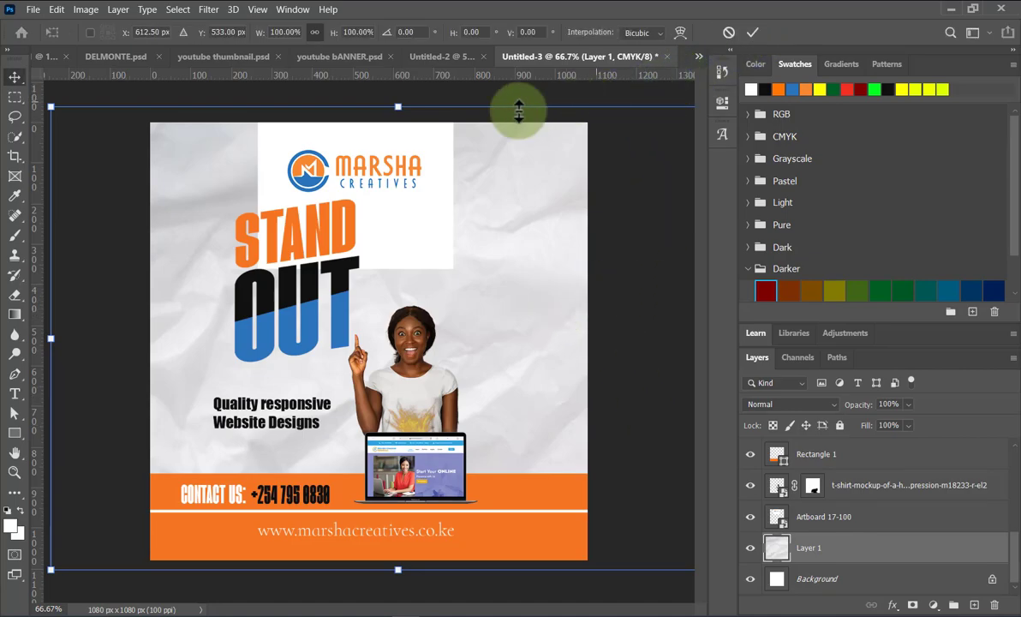
pyautogui.click(753, 33)
pyautogui.hotkey('ctrl', 't')
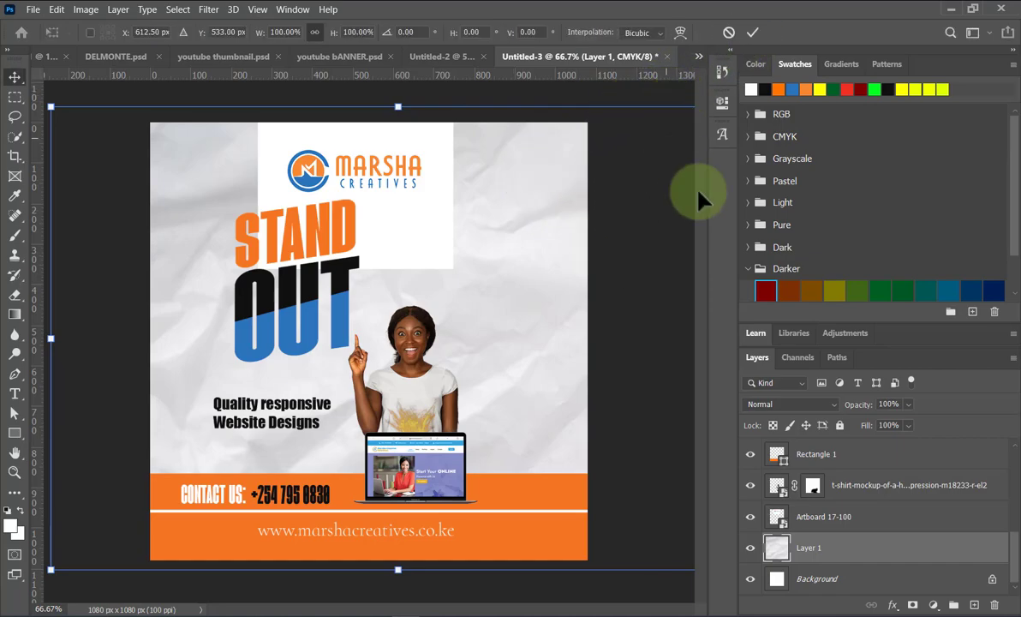
pyautogui.click(753, 33)
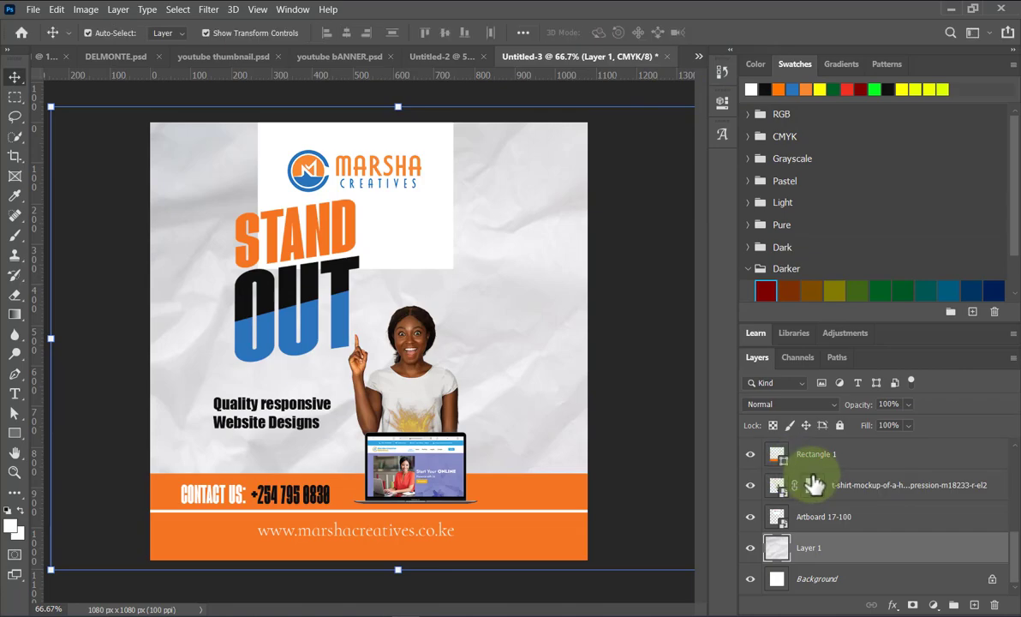
pyautogui.click(829, 406)
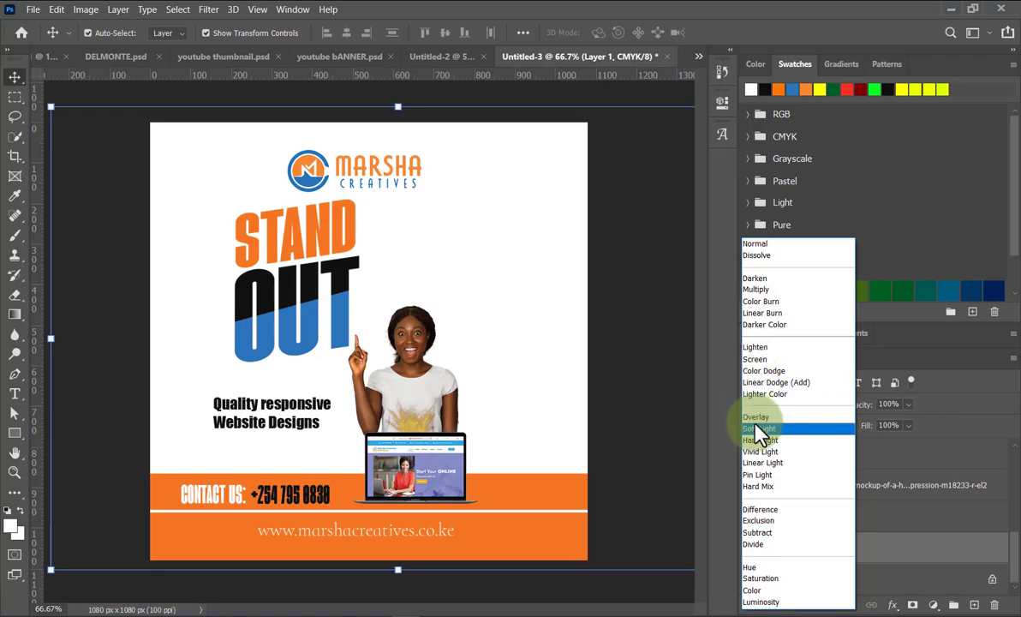
pyautogui.click(768, 291)
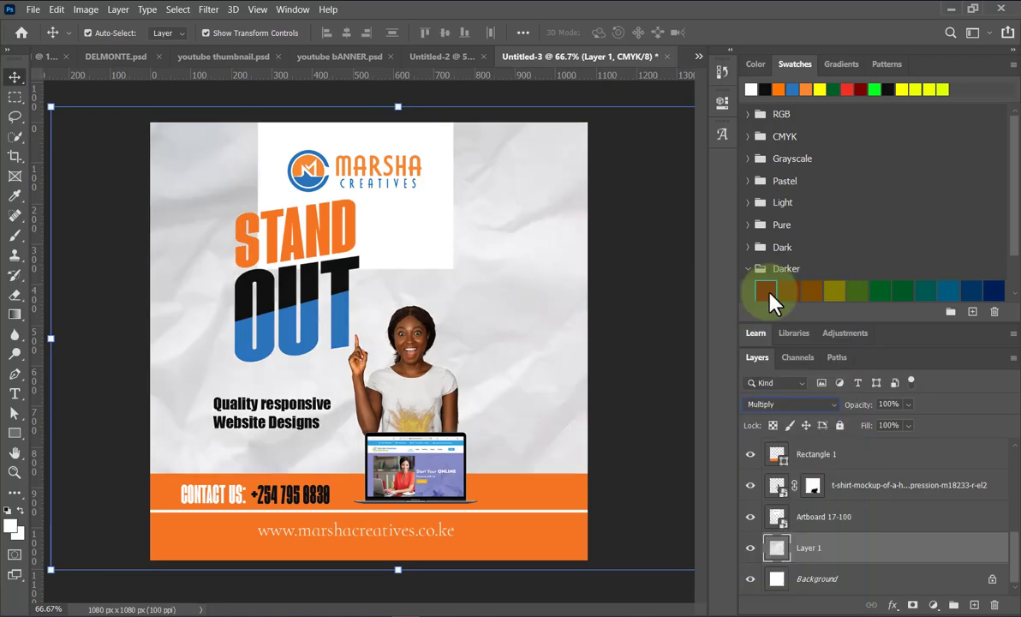
pyautogui.click(431, 227)
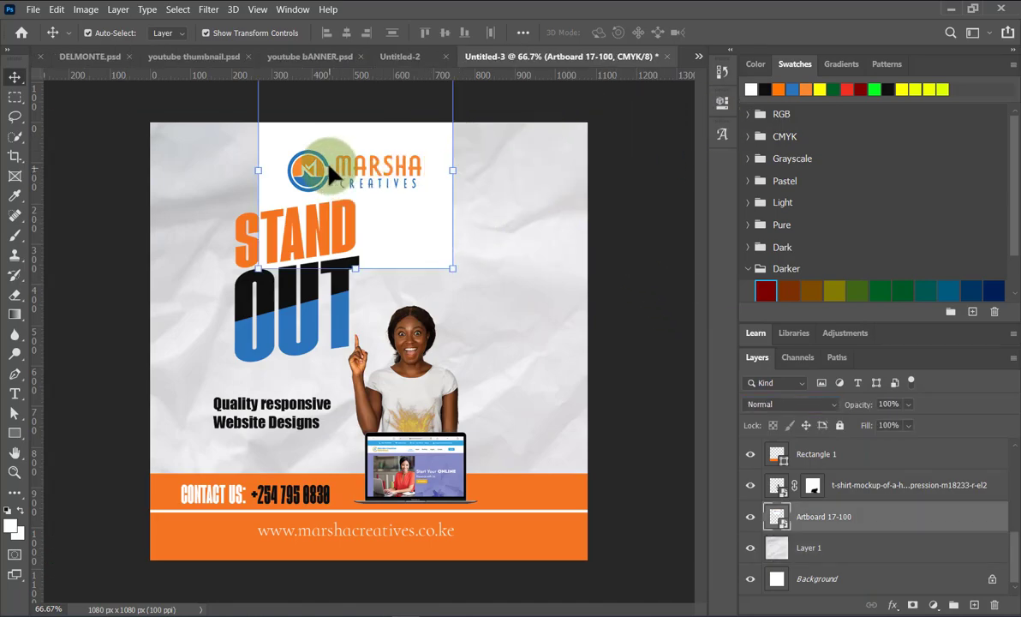
# Try changing the logo smart object, undo it, and shift the logo slightly right.
pyautogui.click(722, 101)
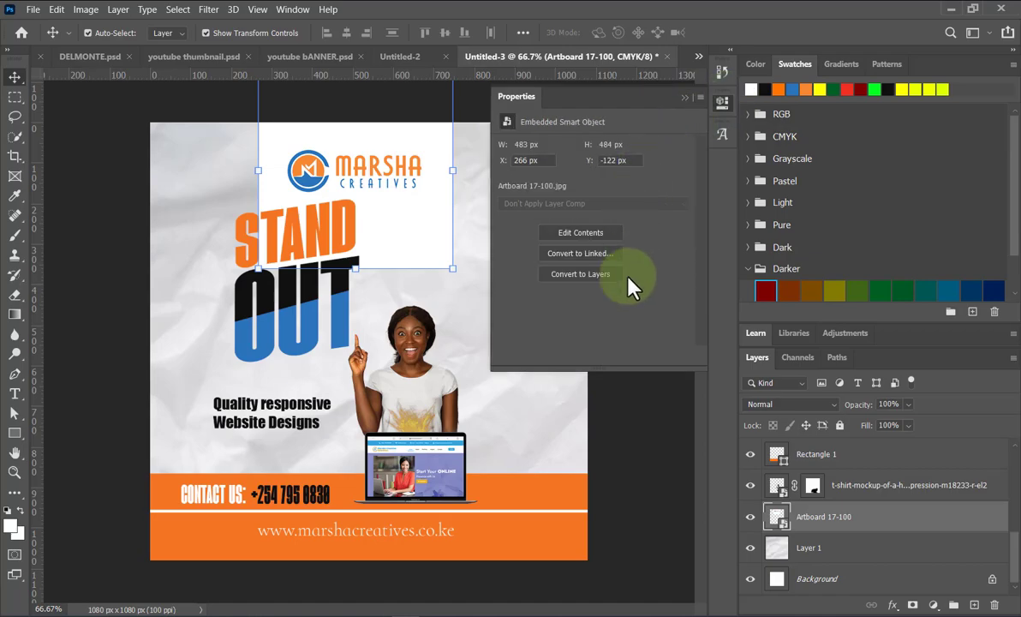
pyautogui.click(594, 274)
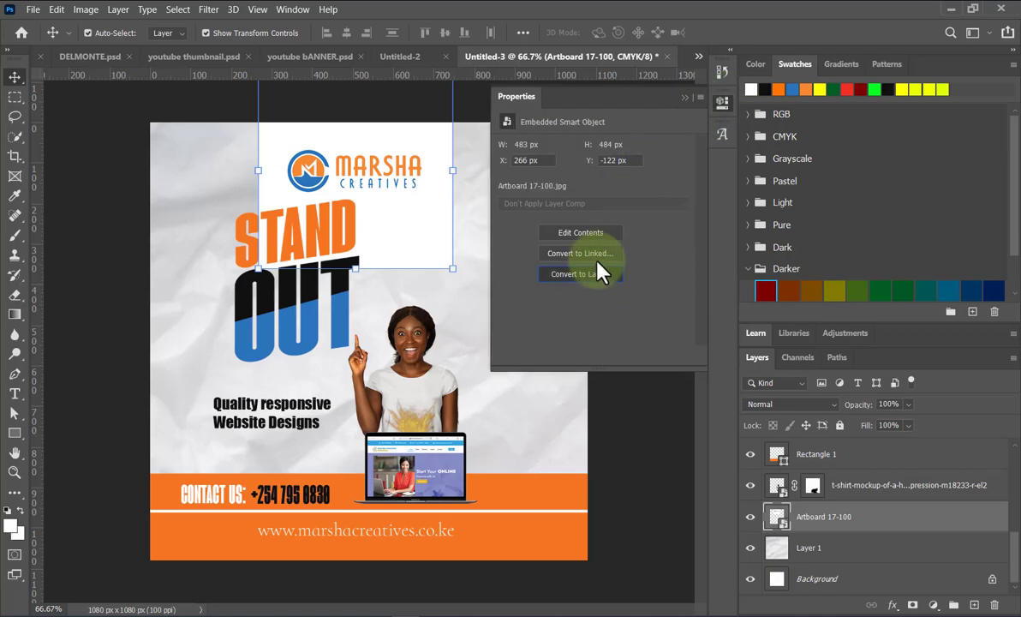
pyautogui.click(685, 98)
pyautogui.hotkey('ctrl', 'z')
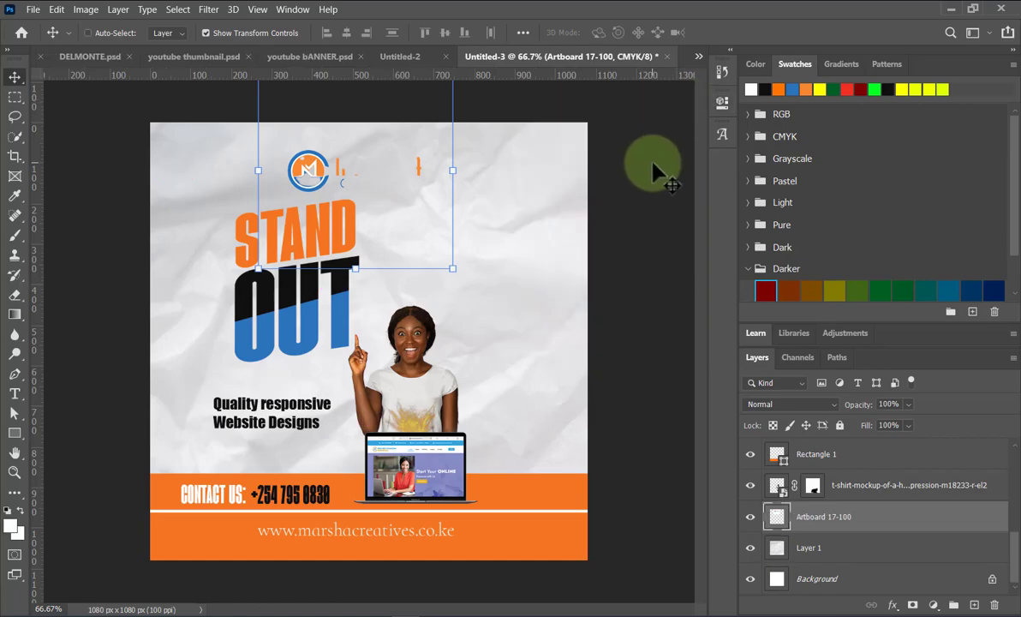
pyautogui.moveTo(406, 189); pyautogui.dragTo(420, 180)
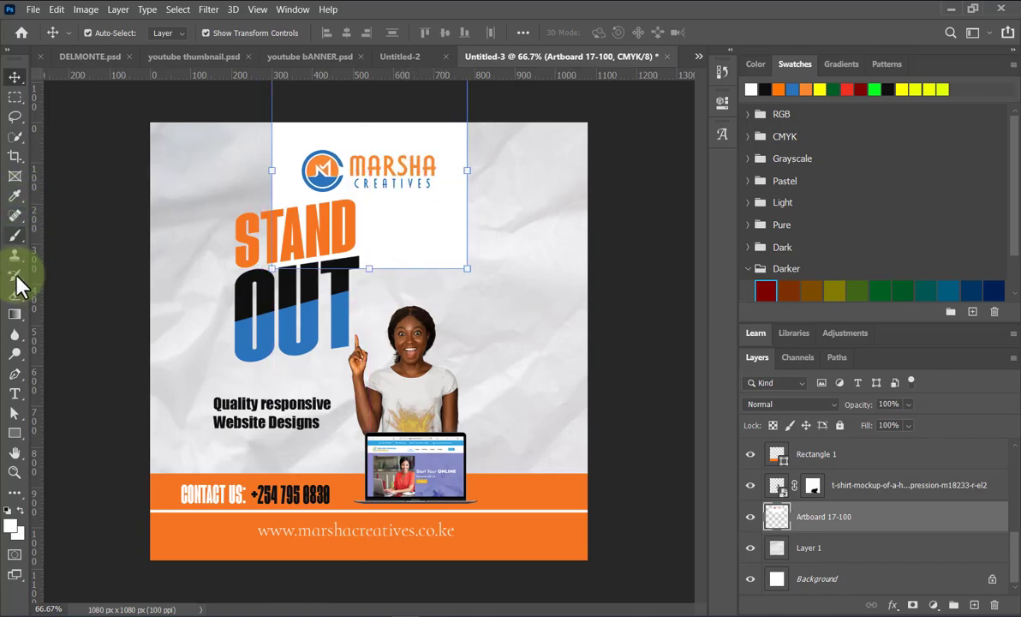
# Mask the logo's white background with a rounded rectangle path drawn around the logo.
pyautogui.click(15, 434)
pyautogui.click(18, 445)
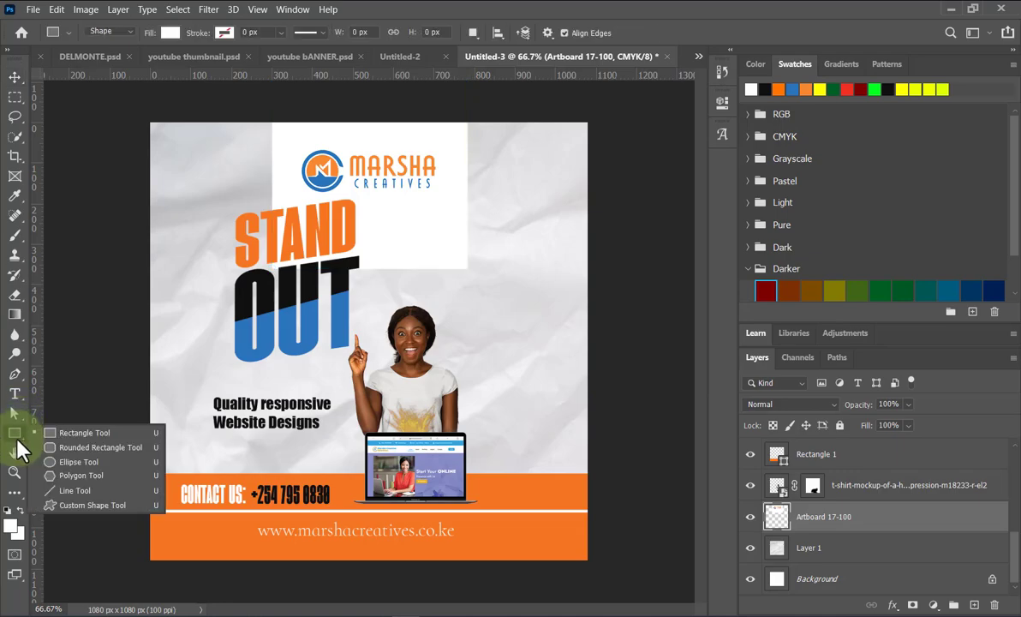
pyautogui.click(93, 455)
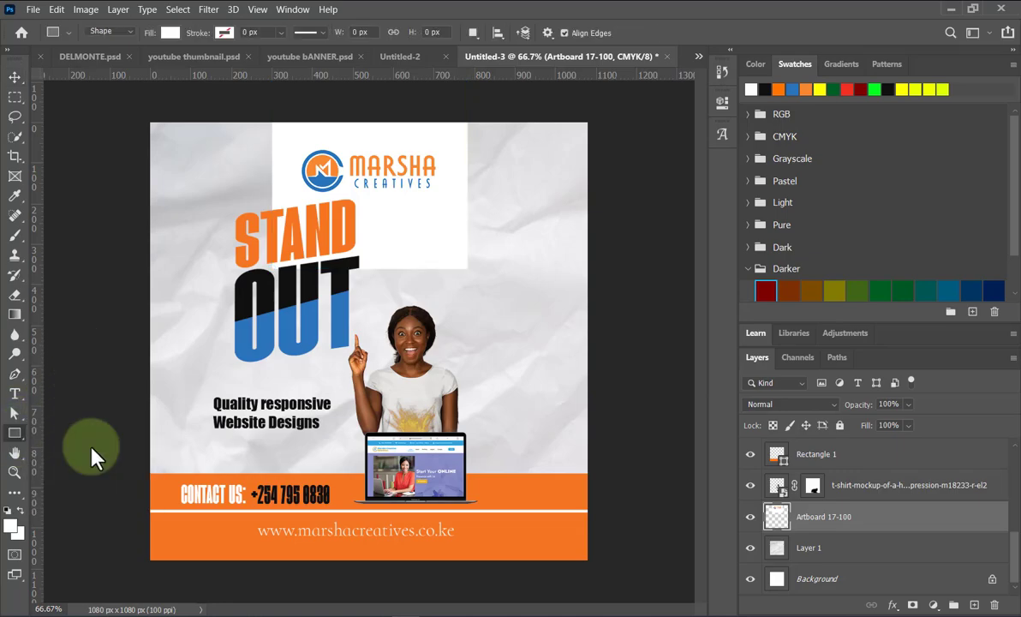
pyautogui.click(114, 31)
pyautogui.click(119, 55)
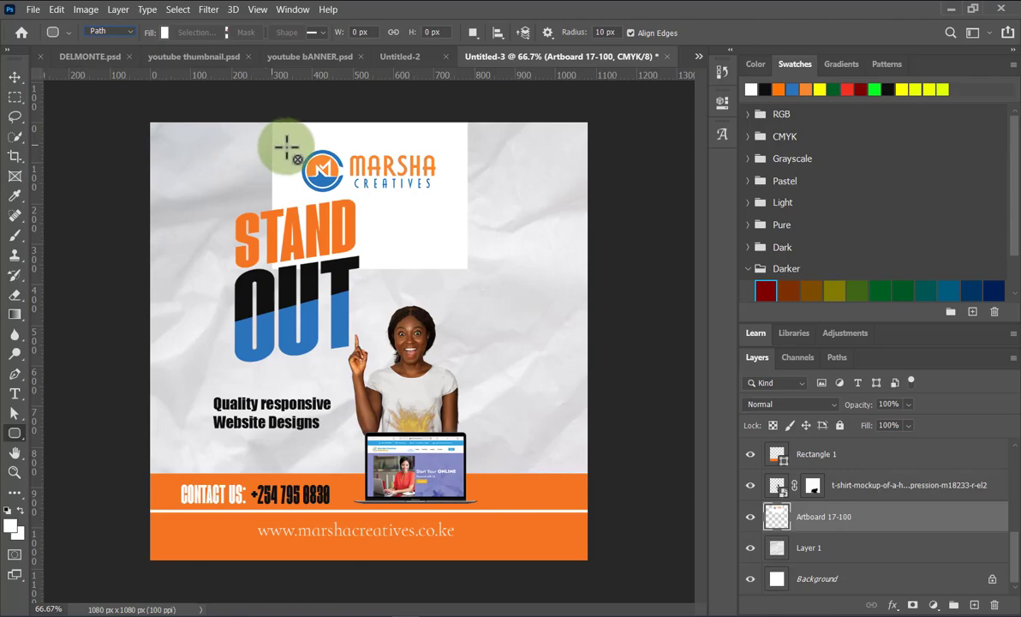
pyautogui.moveTo(294, 151); pyautogui.dragTo(446, 198)
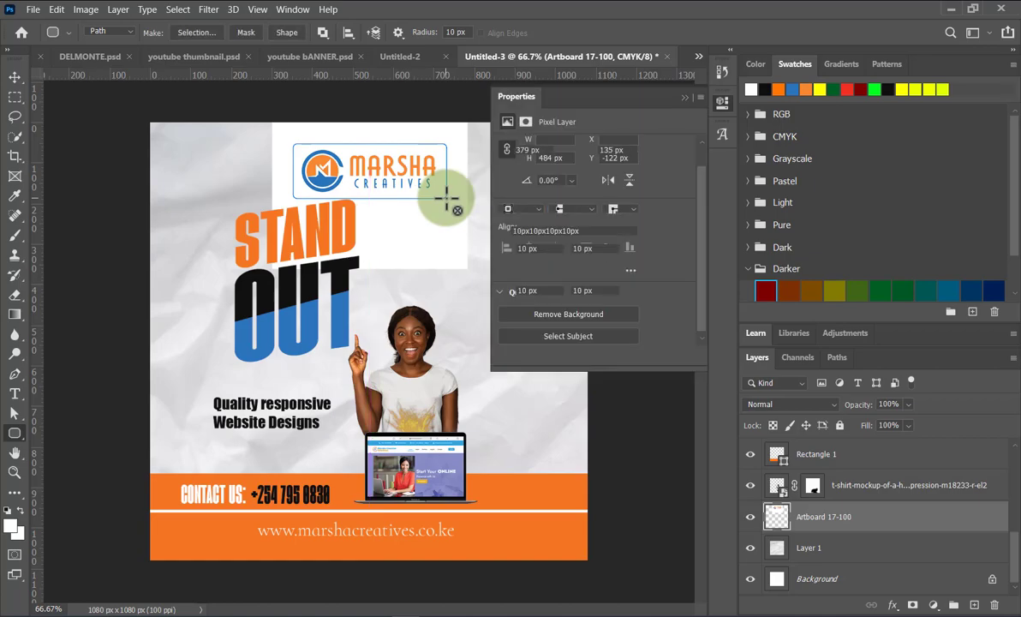
pyautogui.click(246, 32)
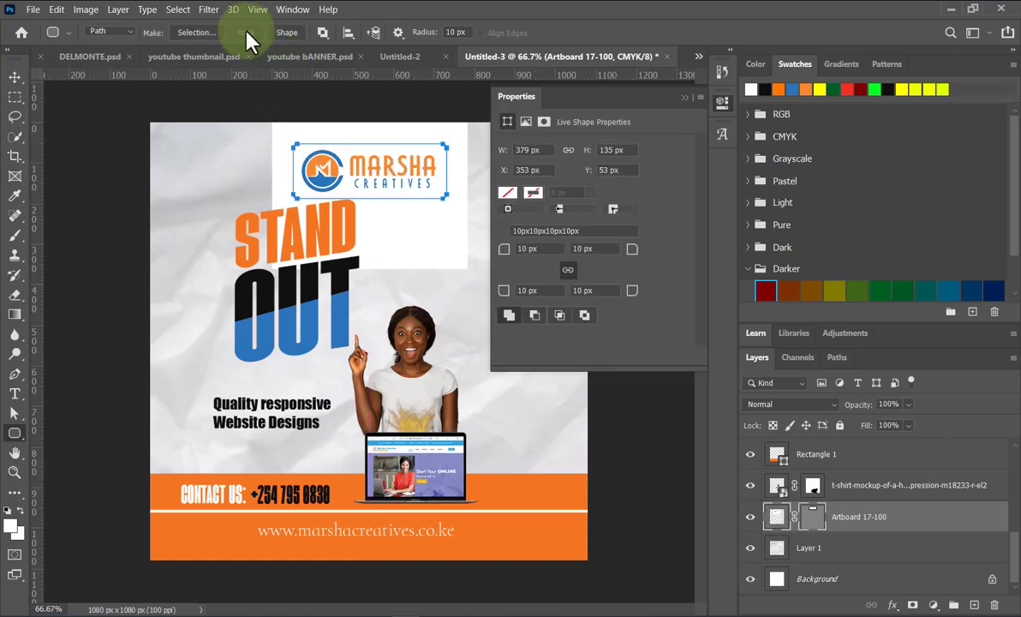
pyautogui.click(699, 97)
pyautogui.click(665, 200)
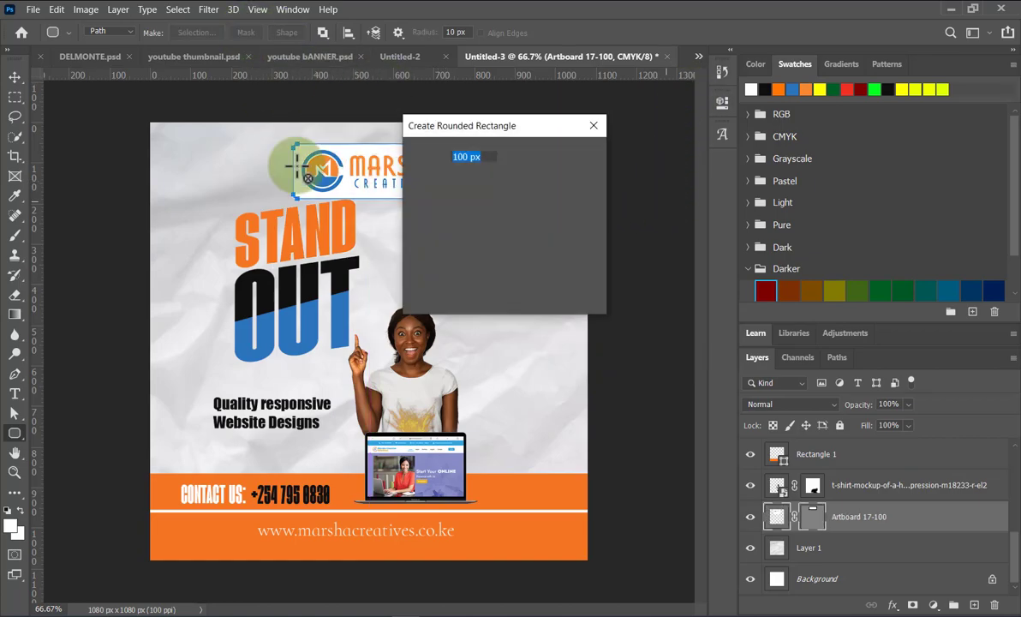
pyautogui.click(594, 127)
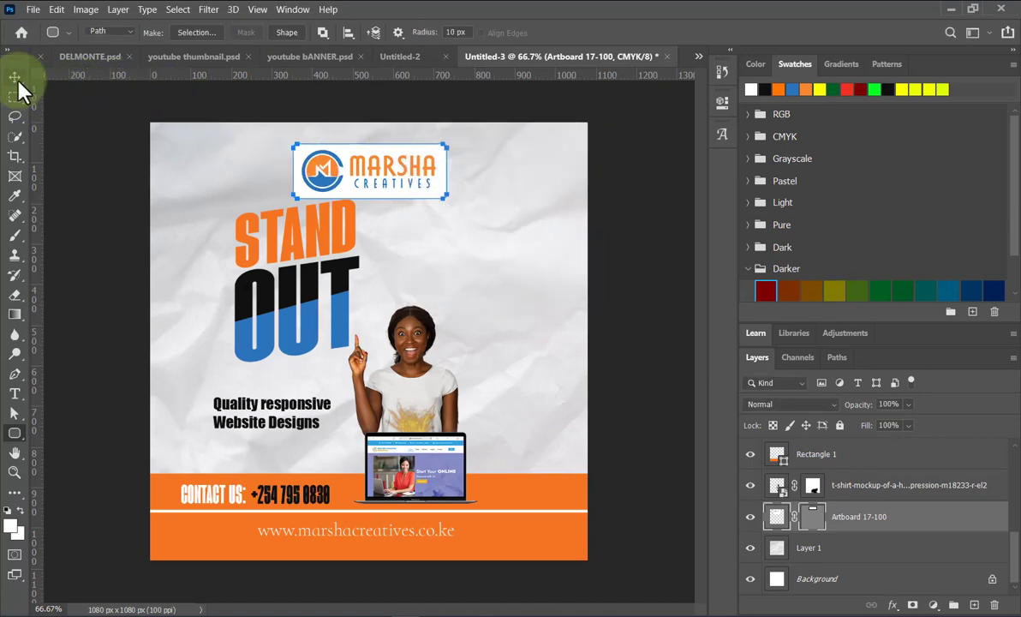
# Centre the rounded logo box near the top of the flyer, nudging it slightly left.
pyautogui.press('v')
pyautogui.moveTo(403, 183); pyautogui.dragTo(401, 177)
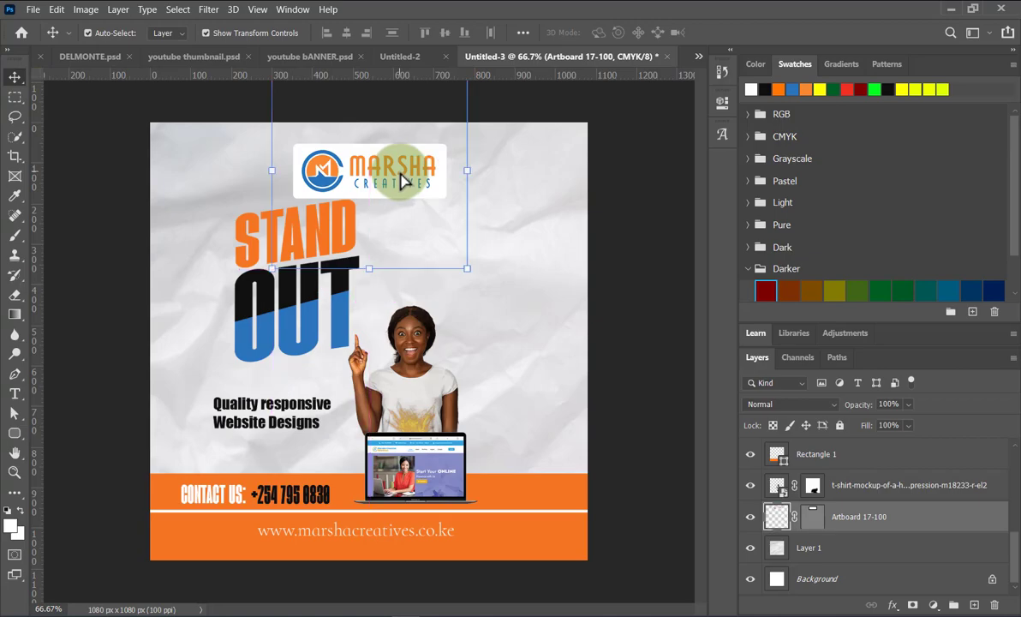
pyautogui.press('Left')
pyautogui.press('Left')
pyautogui.press('Left')
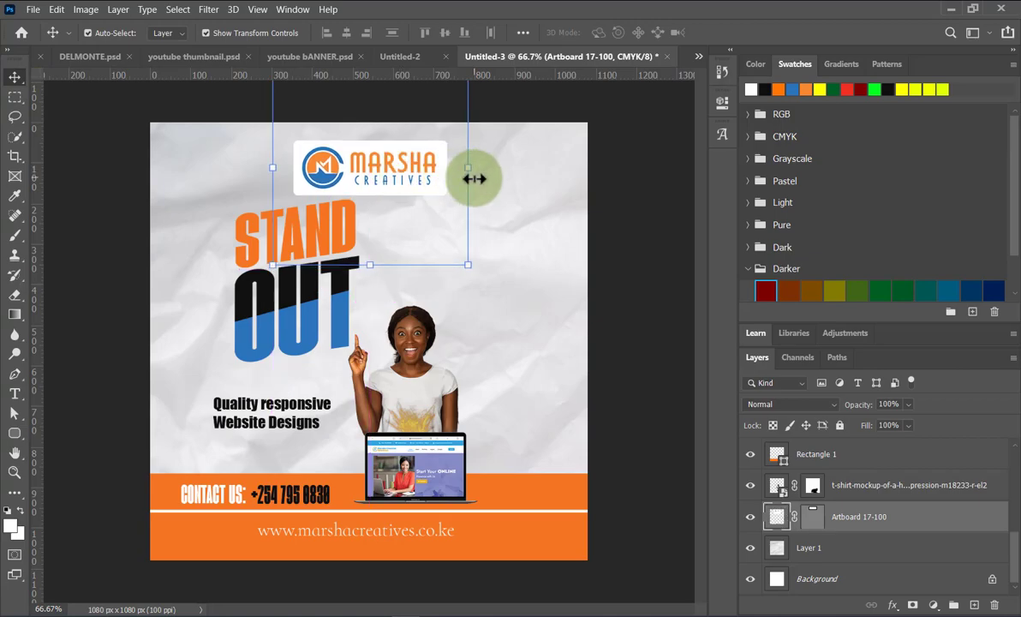
pyautogui.click(629, 233)
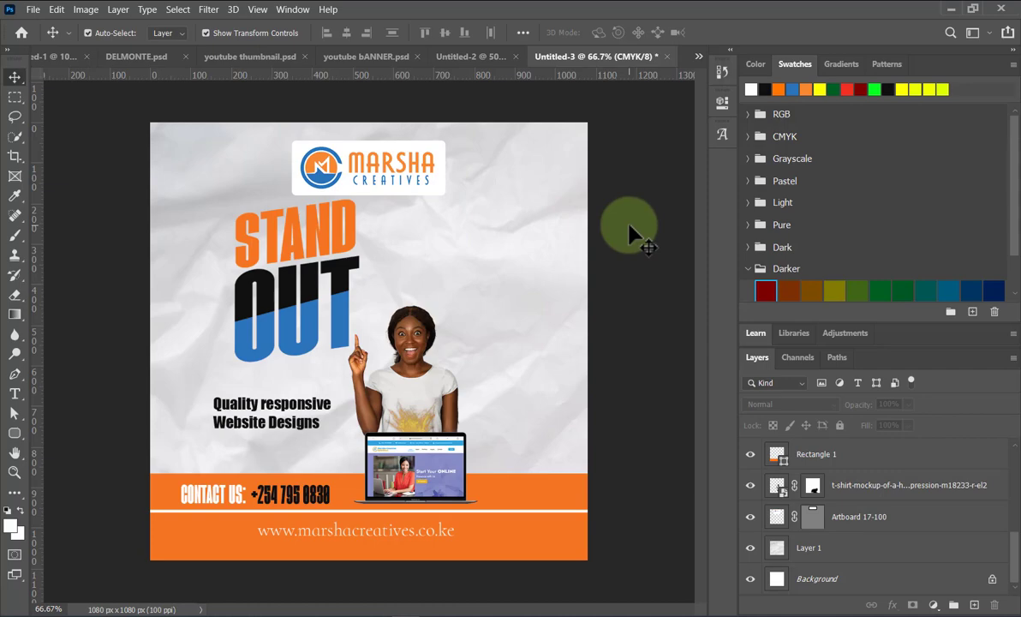
# Scale the woman's photo to about 150% and shift it down and right.
pyautogui.click(407, 352)
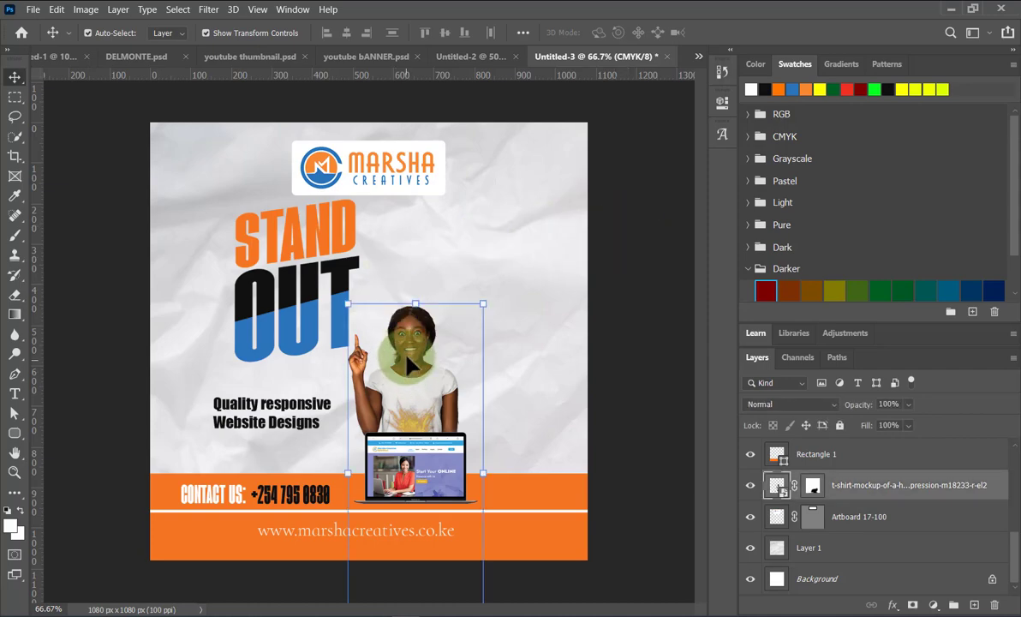
pyautogui.moveTo(478, 300); pyautogui.dragTo(579, 253)
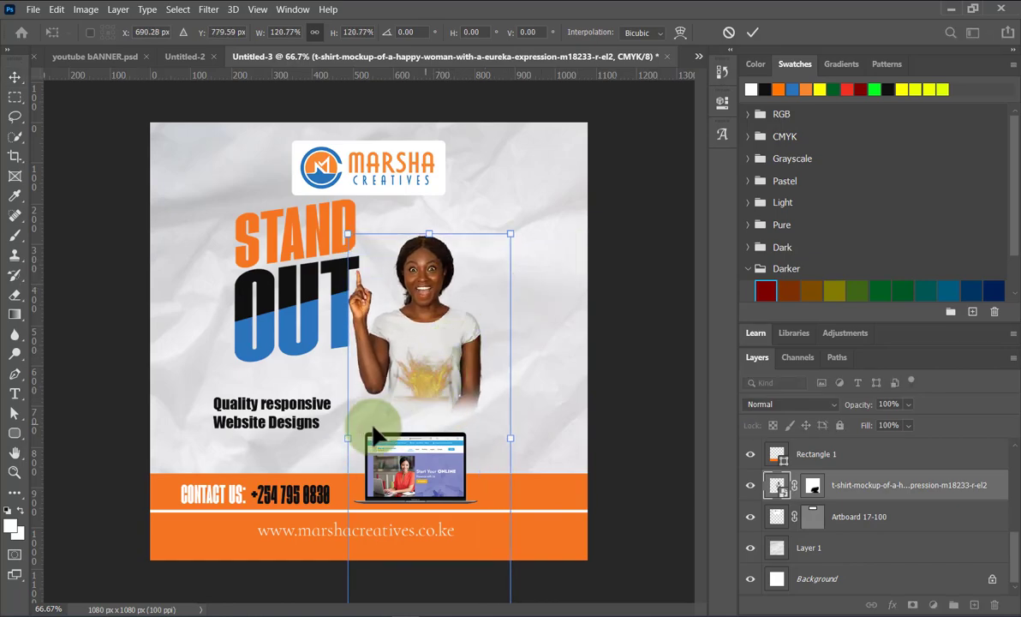
pyautogui.moveTo(347, 438); pyautogui.dragTo(308, 438)
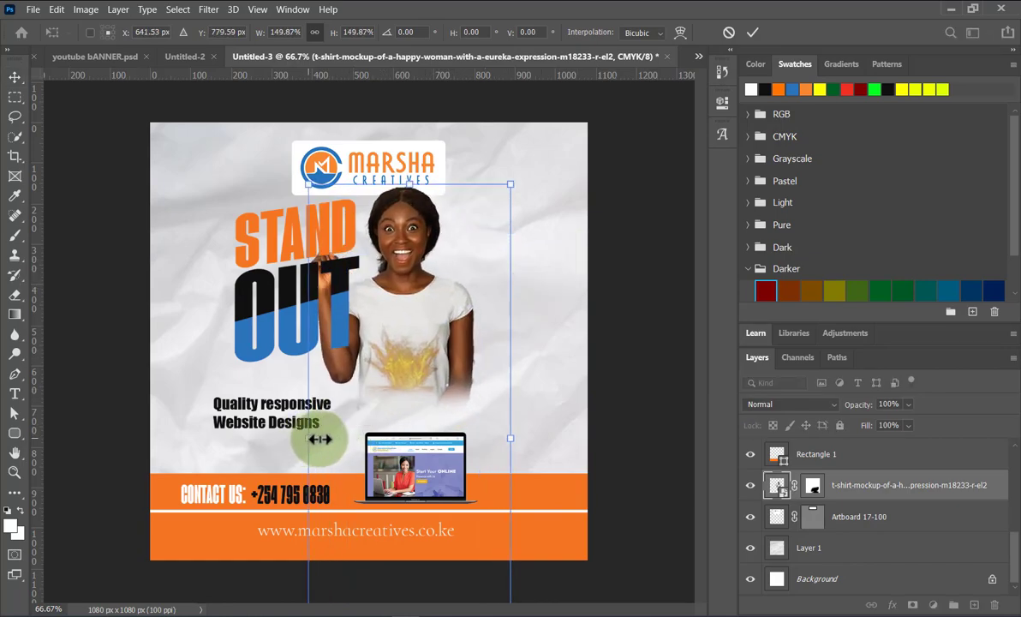
pyautogui.moveTo(417, 360); pyautogui.dragTo(455, 405)
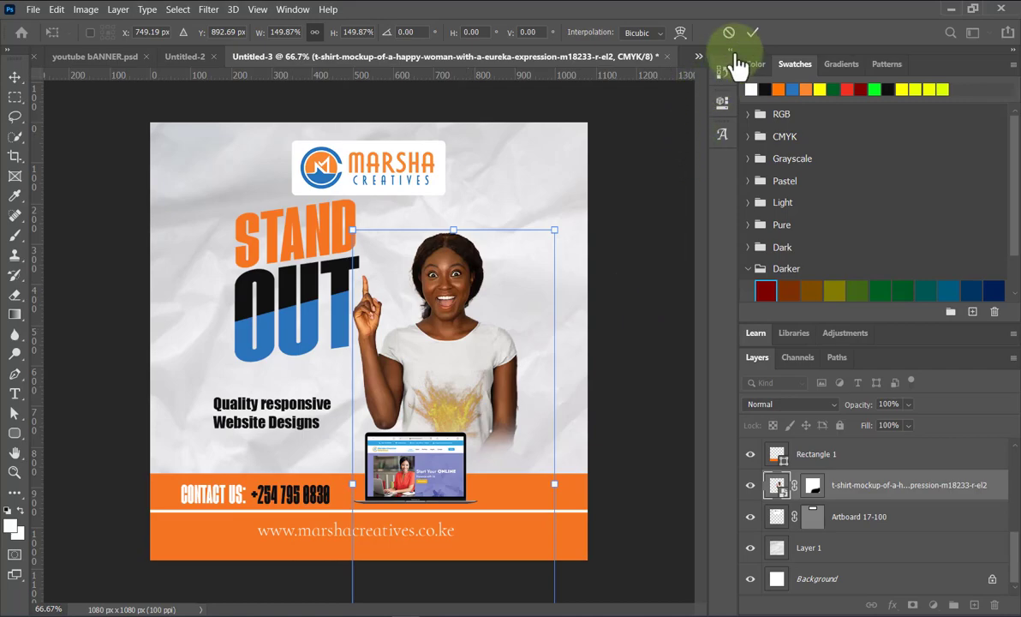
pyautogui.click(753, 32)
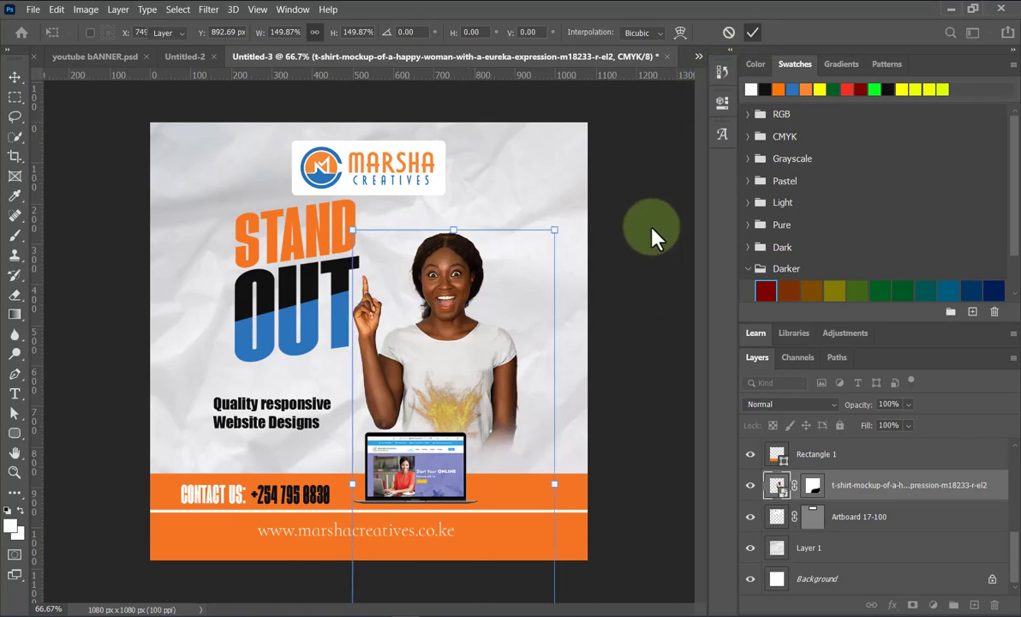
# Delete the laptop image from the flyer.
pyautogui.click(433, 463)
pyautogui.press('Delete')
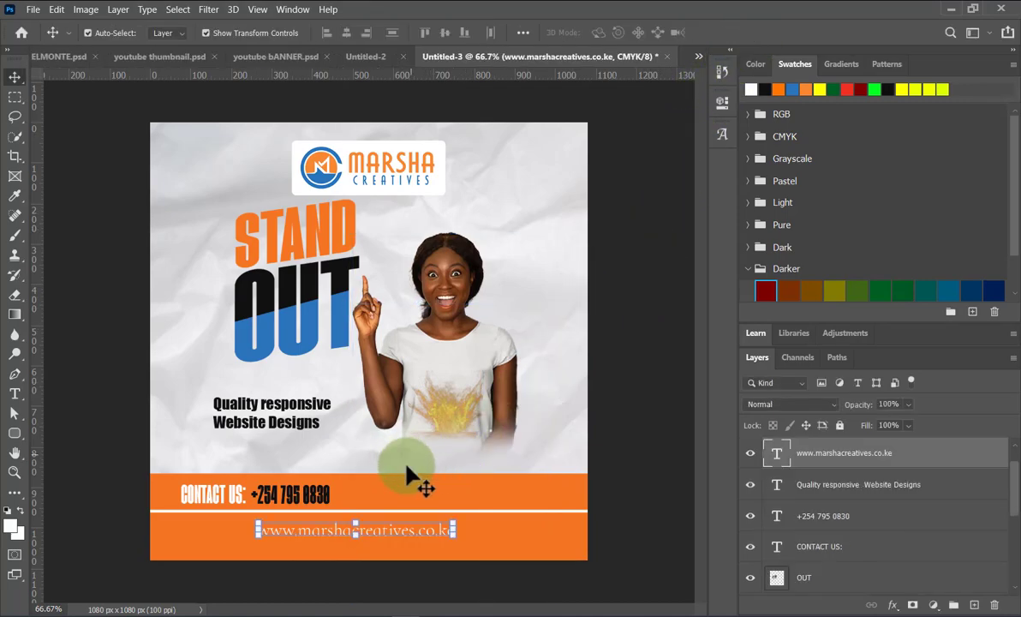
pyautogui.click(658, 356)
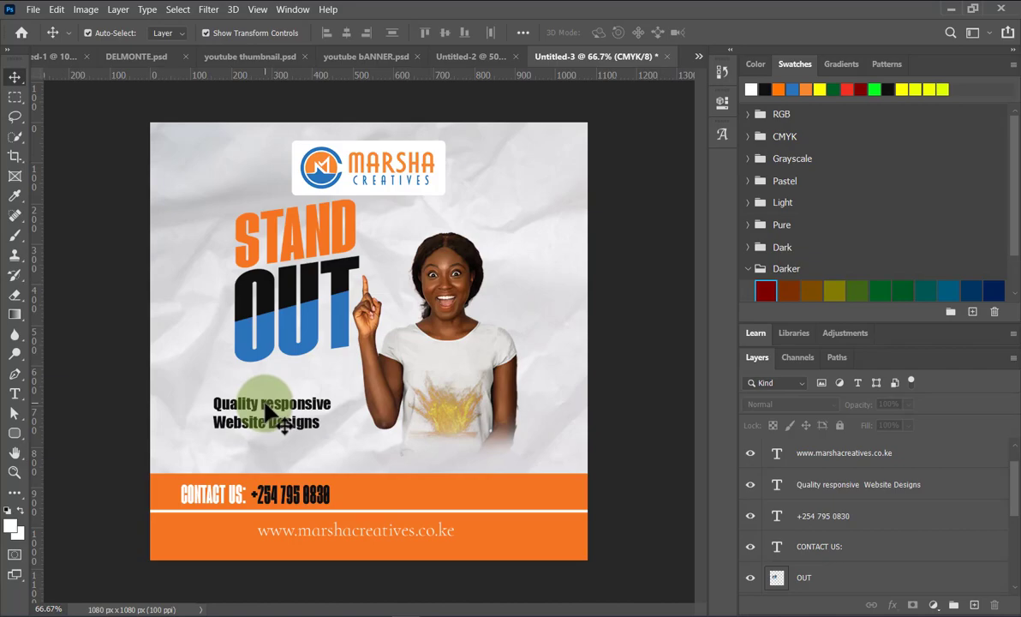
# Enlarge the STAND OUT heading toward the lower left, down to just above the tagline.
pyautogui.click(264, 270)
pyautogui.moveTo(233, 362); pyautogui.dragTo(214, 386)
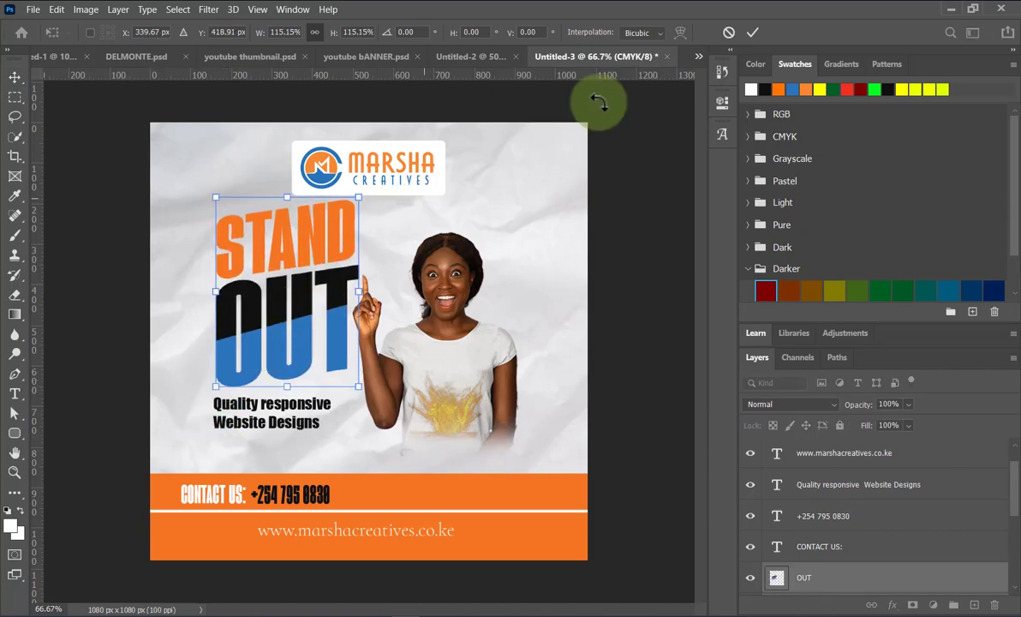
pyautogui.click(752, 33)
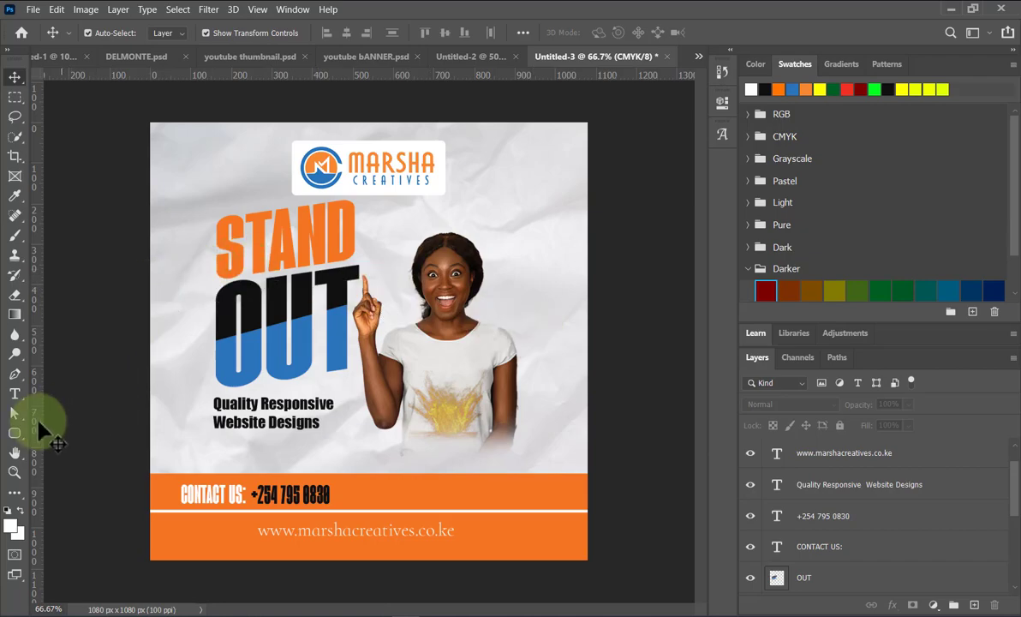
# Draw a 270 × 270 px Ellipse shape circle beside the woman's head and fill it blue.
pyautogui.moveTo(17, 443); pyautogui.dragTo(70, 448)
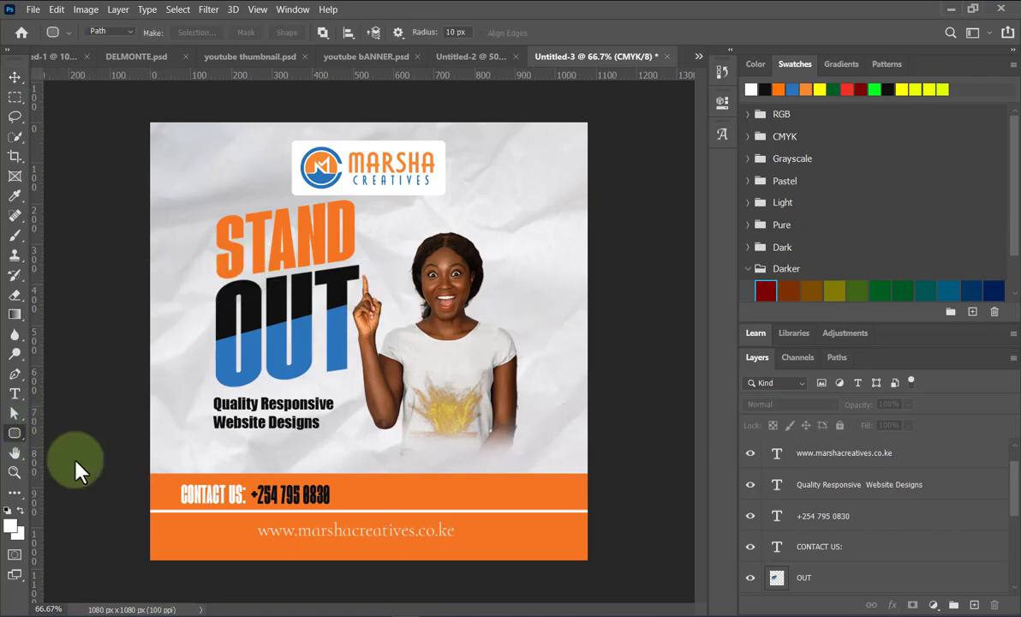
pyautogui.click(121, 34)
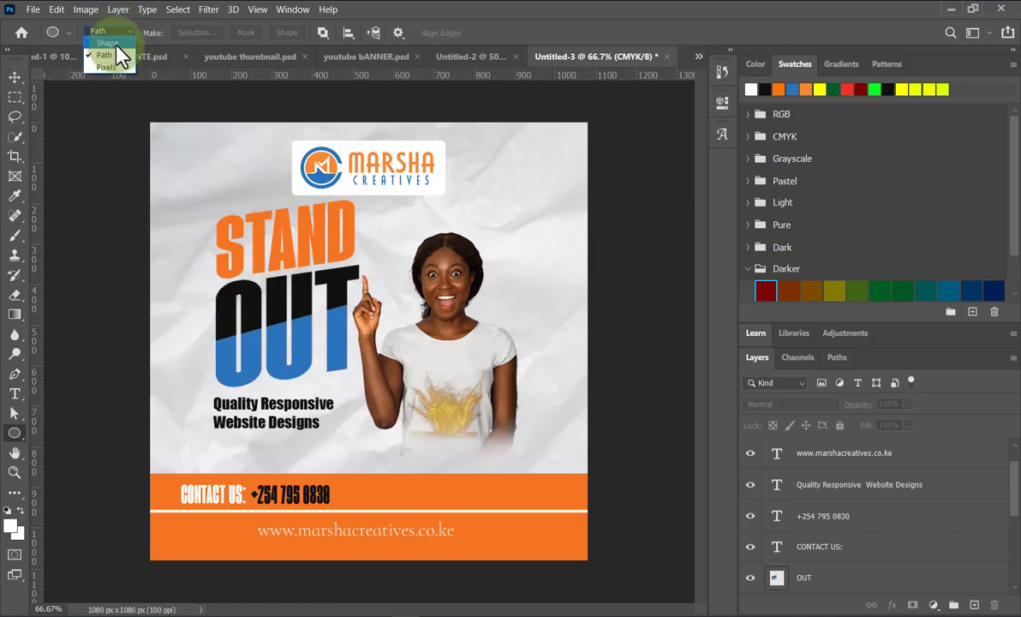
pyautogui.click(115, 44)
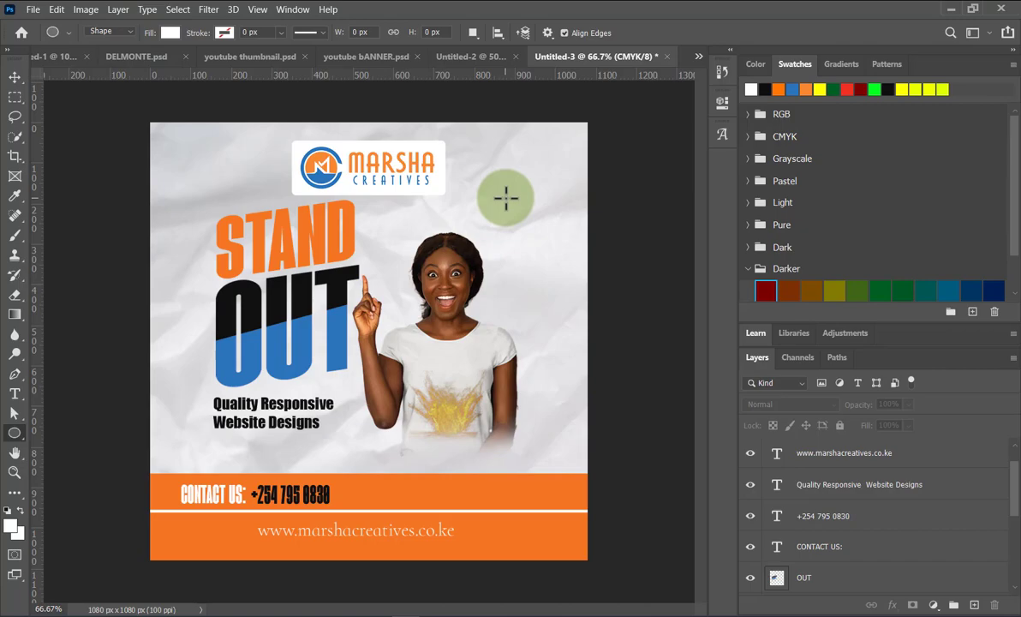
pyautogui.moveTo(506, 198); pyautogui.dragTo(629, 309)
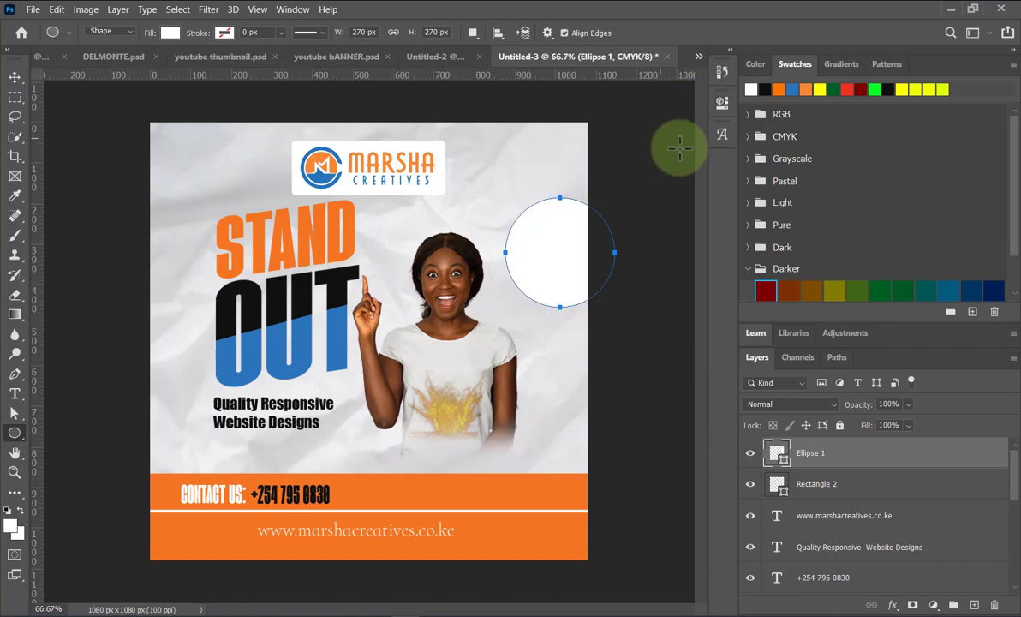
pyautogui.click(793, 89)
pyautogui.hotkey('alt', 'BackSpace')
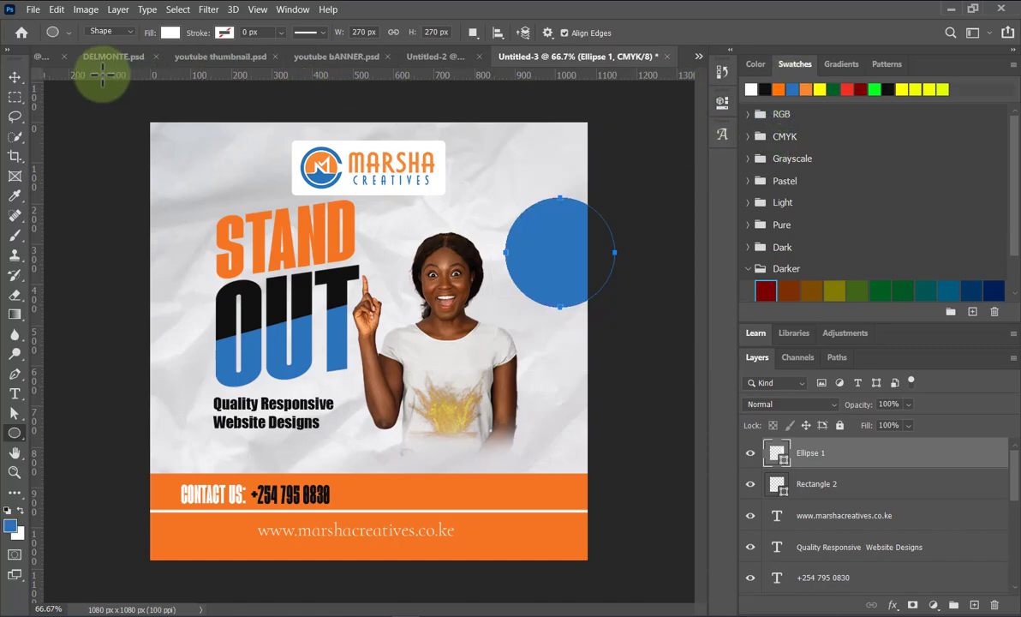
pyautogui.click(15, 78)
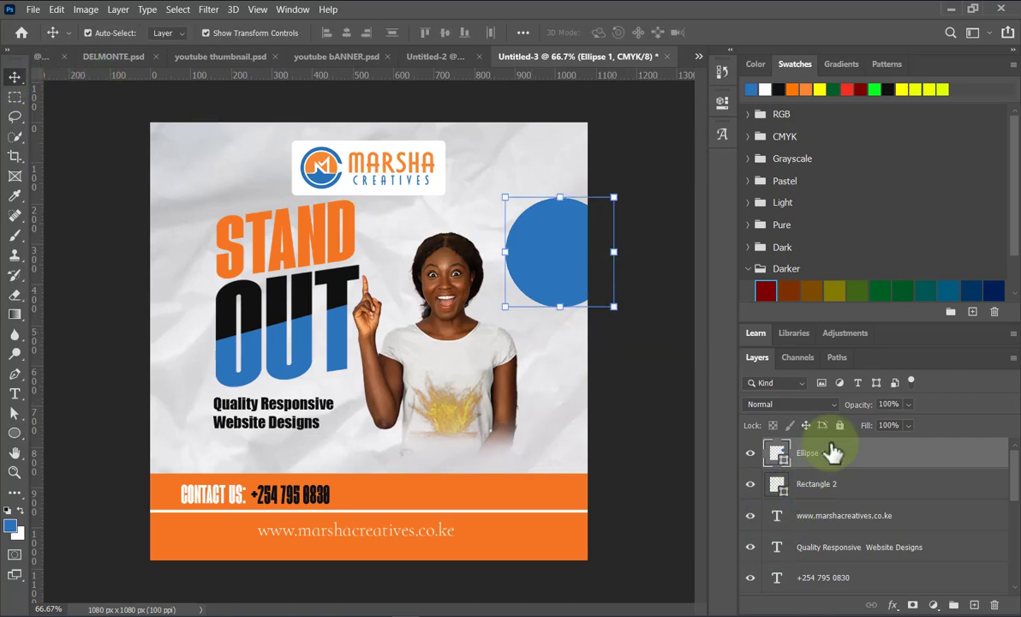
pyautogui.click(824, 408)
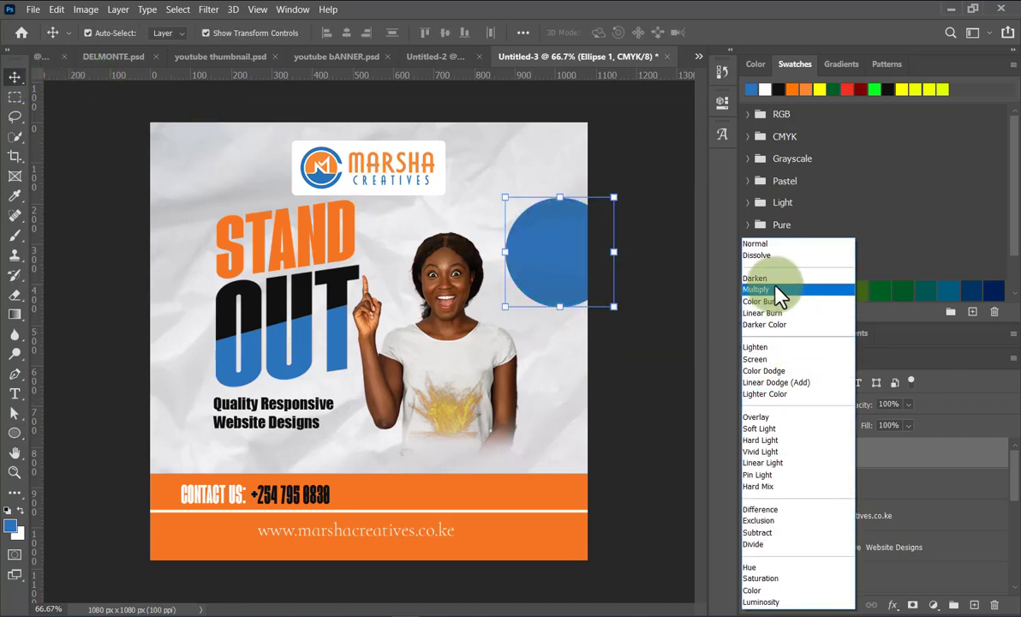
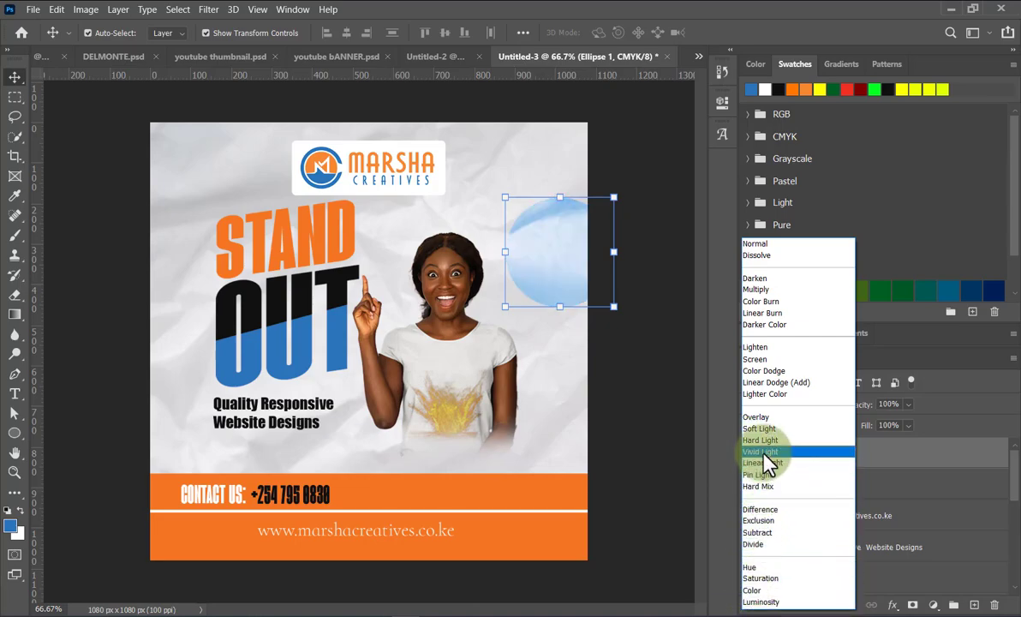
# Set the Ellipse 1 circle to Vivid Light blending at 54% opacity, then deselect it.
pyautogui.click(764, 452)
pyautogui.click(907, 405)
pyautogui.moveTo(910, 417); pyautogui.dragTo(891, 426)
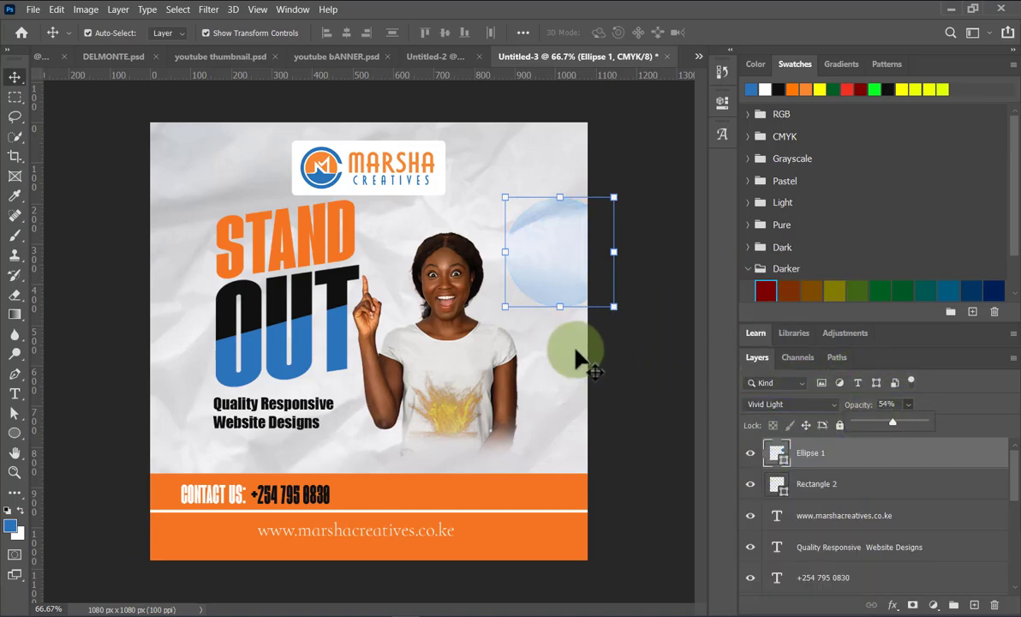
pyautogui.click(613, 374)
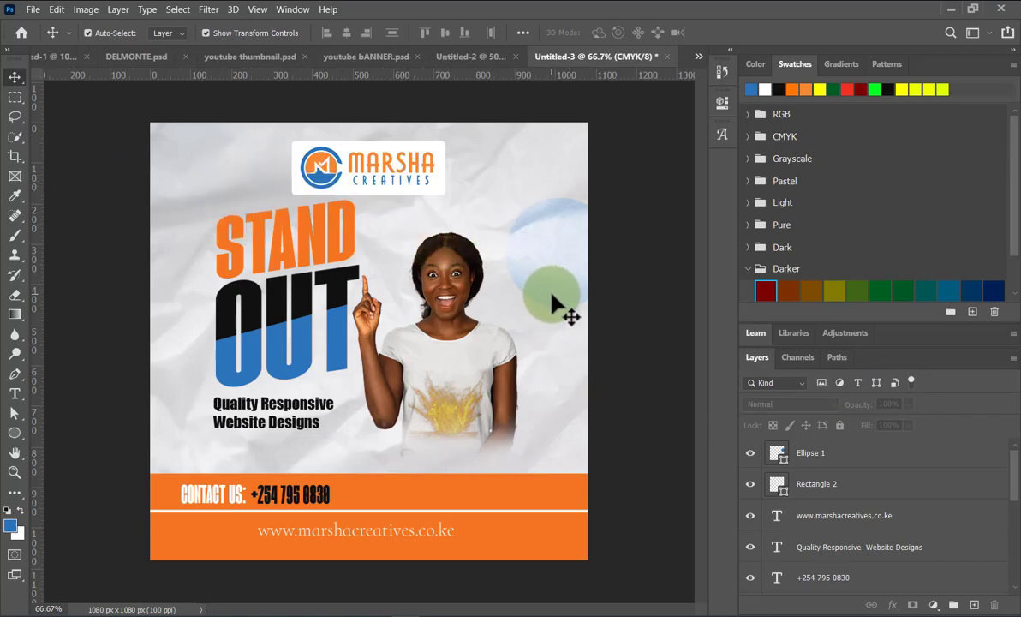
# Try enlarging and moving the faded circle, then undo that change.
pyautogui.click(552, 296)
pyautogui.moveTo(503, 308); pyautogui.dragTo(382, 408)
pyautogui.moveTo(552, 295); pyautogui.dragTo(608, 197)
pyautogui.hotkey('ctrl', 'z')
pyautogui.hotkey('ctrl', 'z')
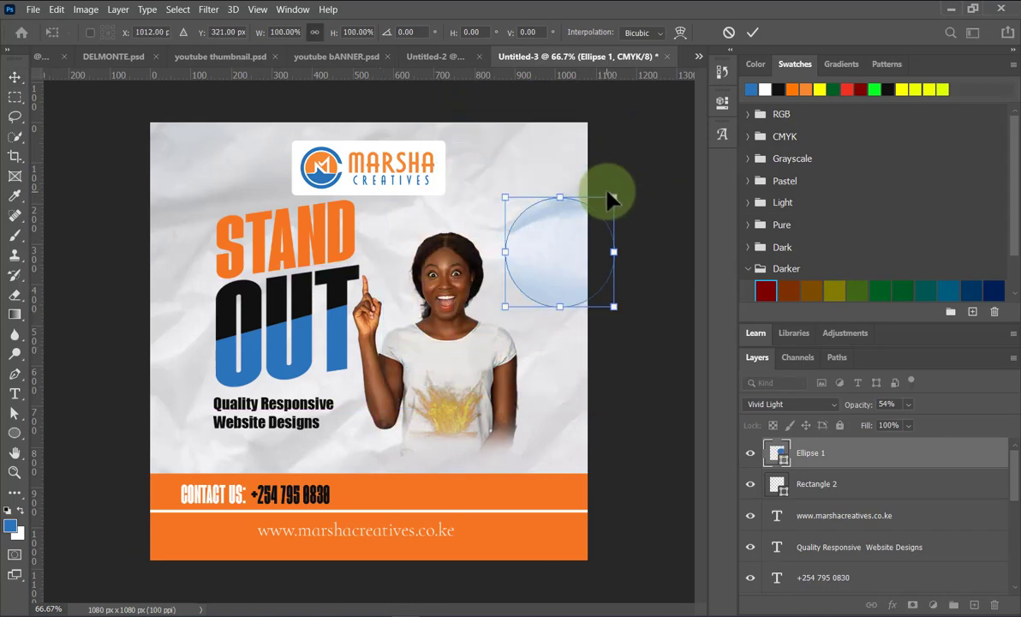
pyautogui.click(752, 34)
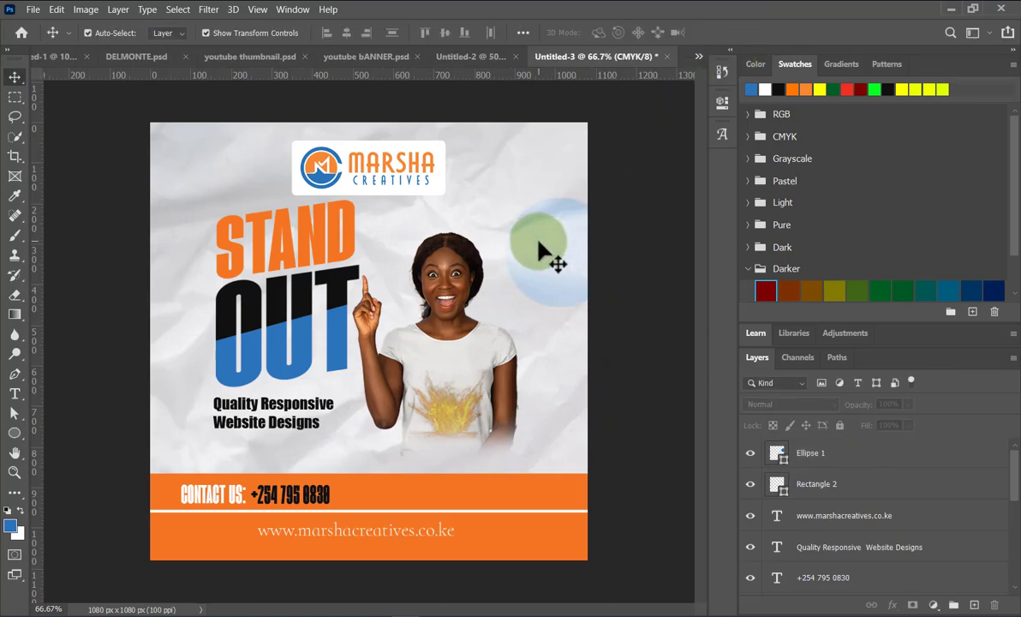
# Duplicate the circle toward the top of the flyer and scale the copy down.
pyautogui.moveTo(539, 243); pyautogui.dragTo(500, 168)
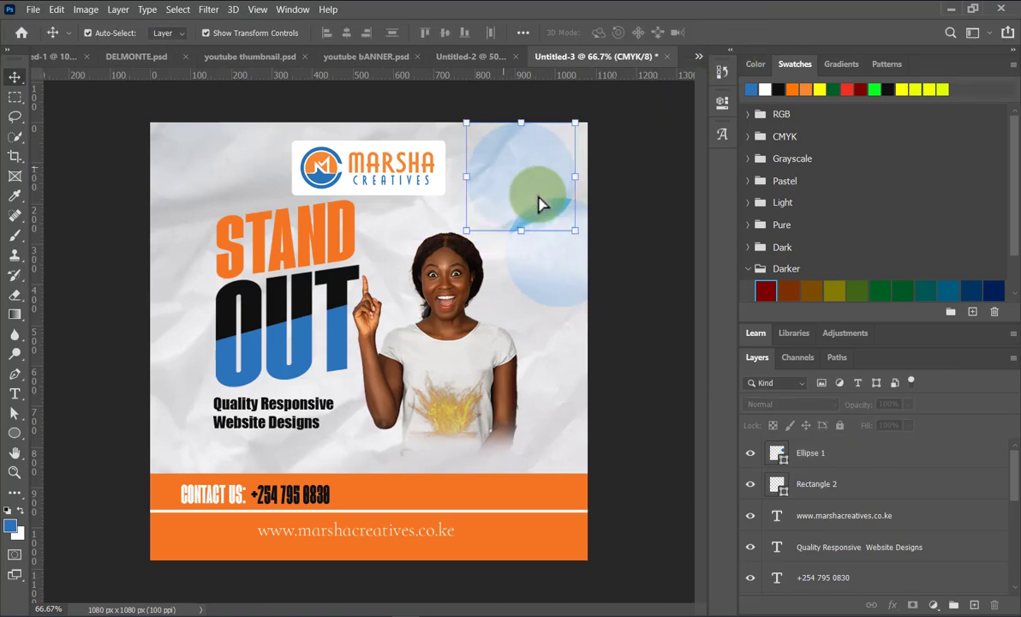
pyautogui.moveTo(572, 230); pyautogui.dragTo(526, 188)
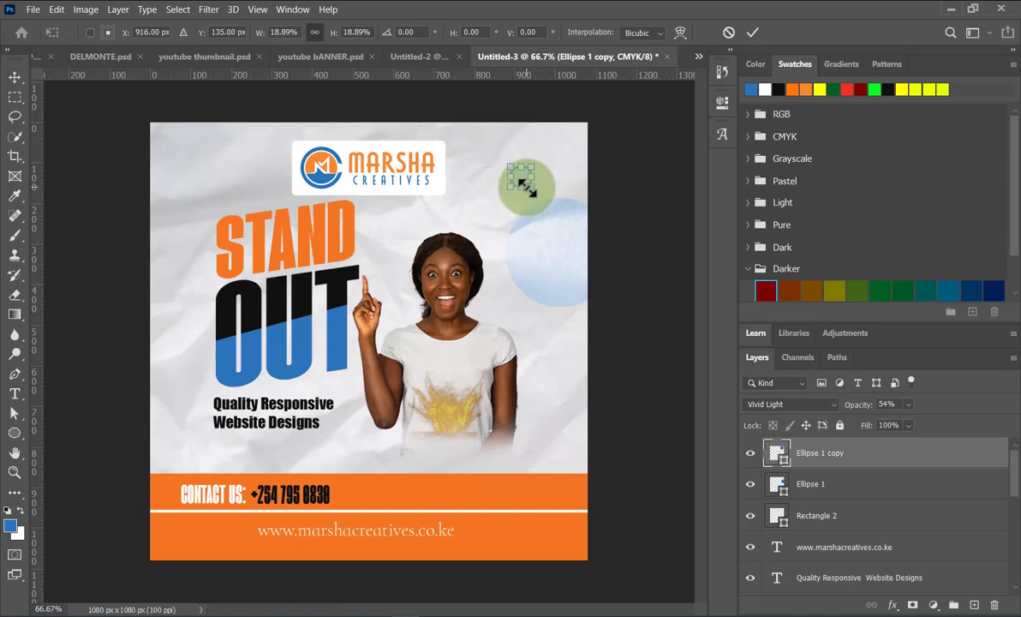
pyautogui.click(752, 32)
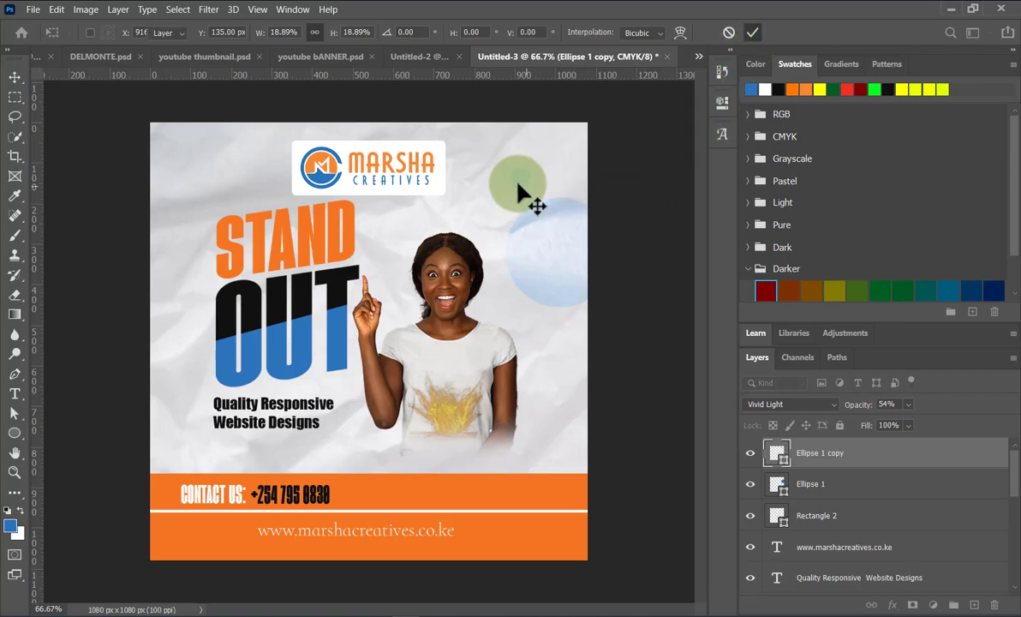
pyautogui.hotkey('ctrl', 't')
pyautogui.moveTo(524, 180); pyautogui.dragTo(548, 204)
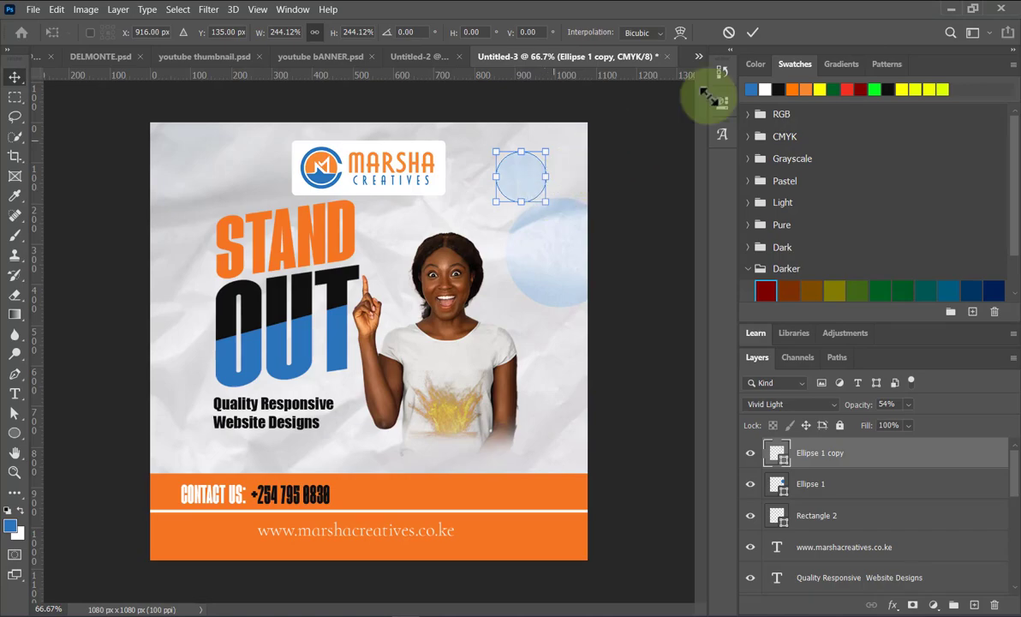
pyautogui.press('Return')
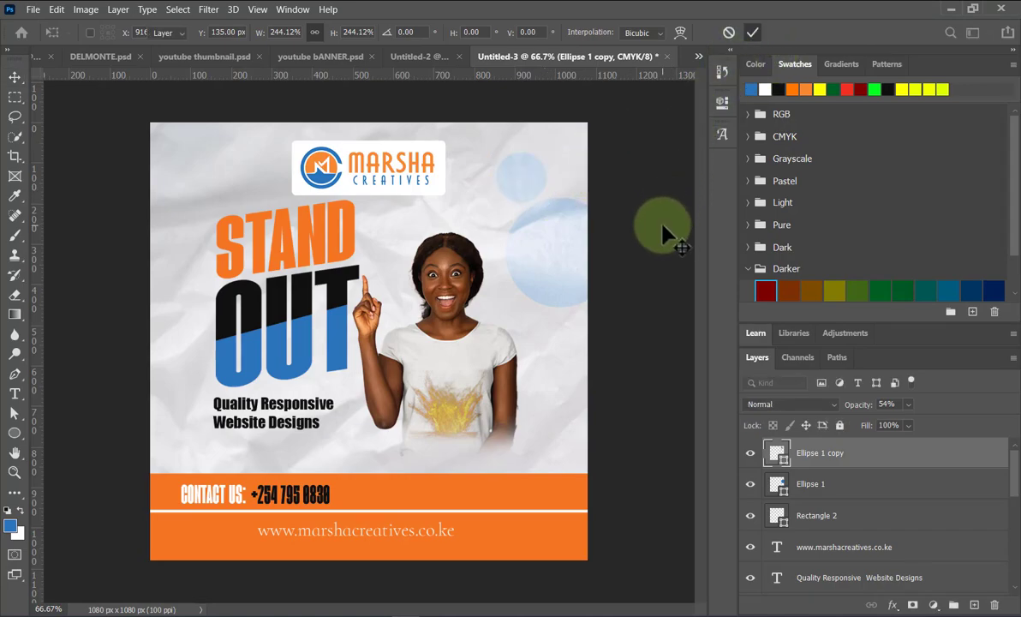
# Recolour the small circle copy with a yellow swatch.
pyautogui.click(509, 186)
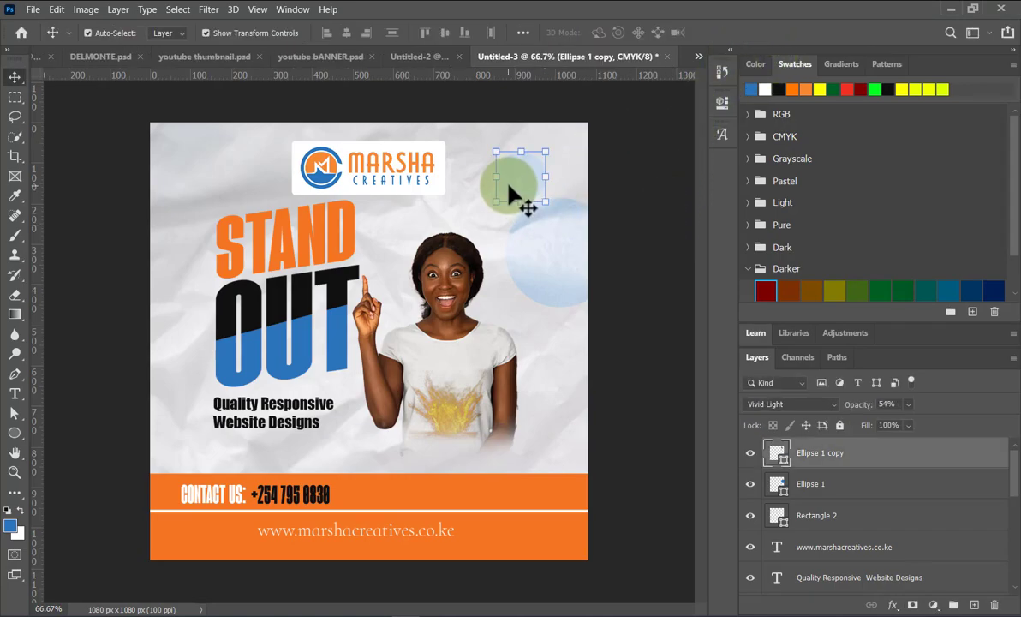
pyautogui.click(802, 85)
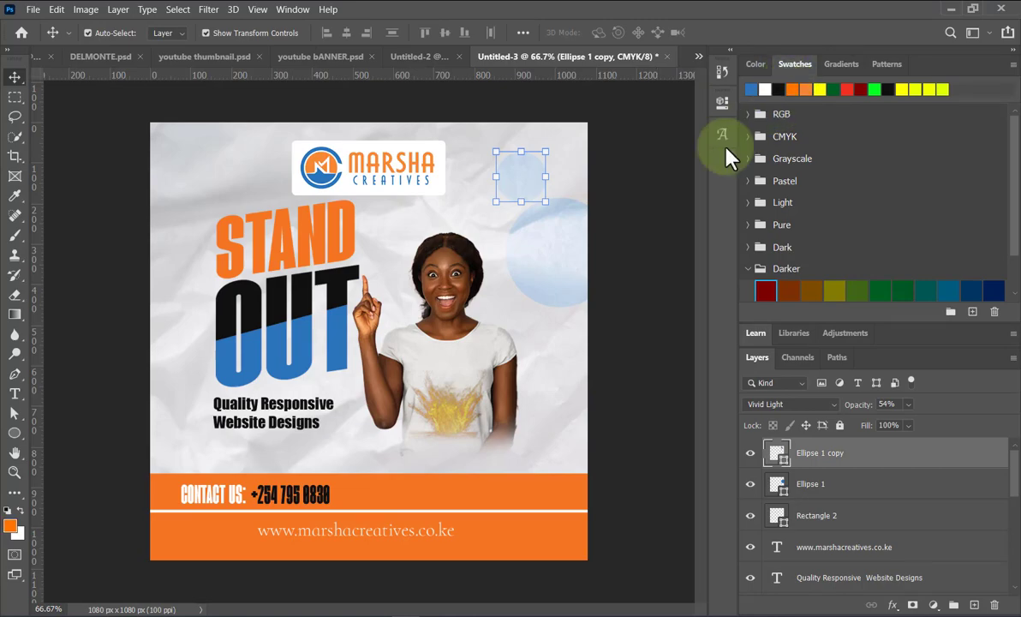
pyautogui.click(655, 230)
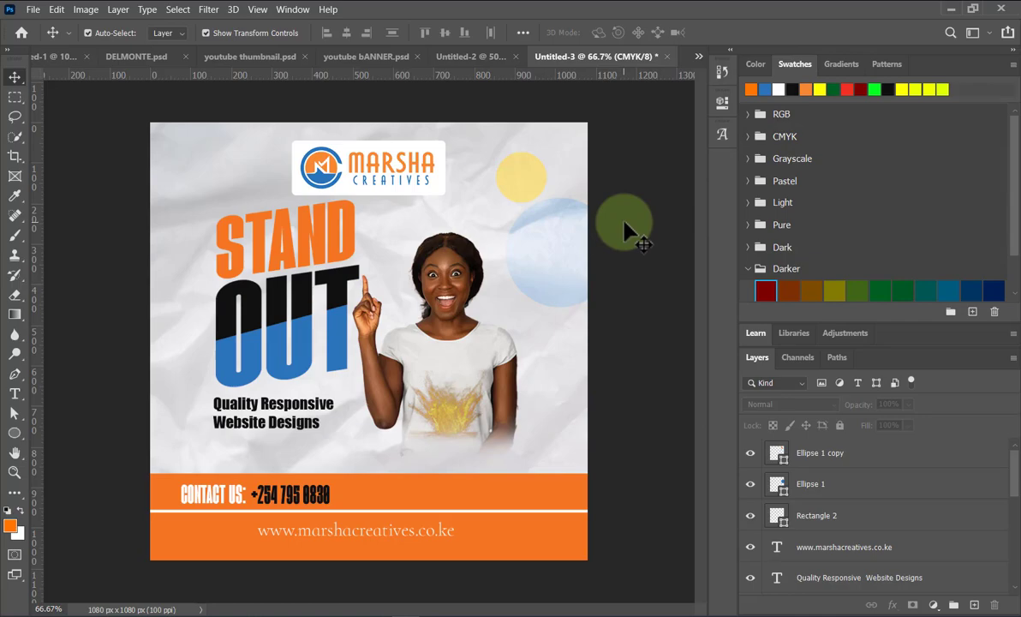
# Draw a thin blue rectangle bar just under the Website Designs tagline.
pyautogui.rightClick(16, 440)
pyautogui.click(69, 428)
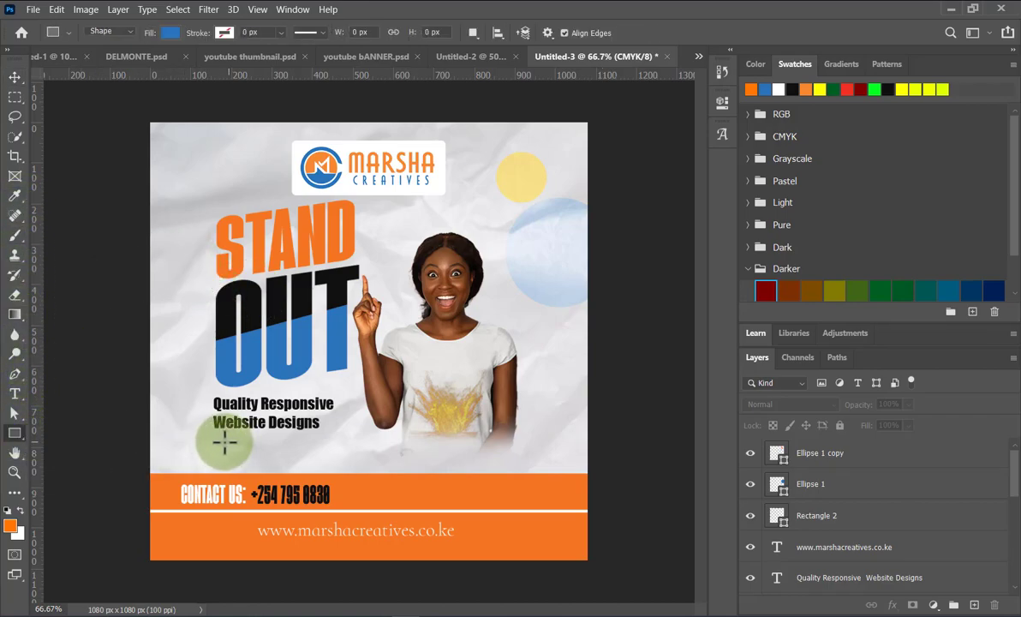
pyautogui.moveTo(211, 437); pyautogui.dragTo(320, 447)
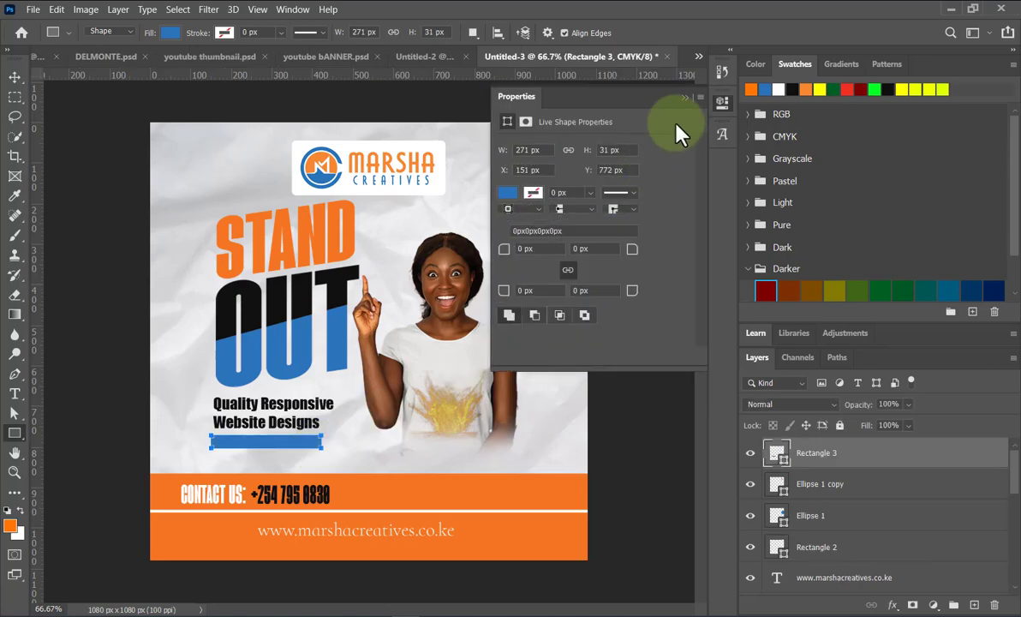
pyautogui.click(685, 97)
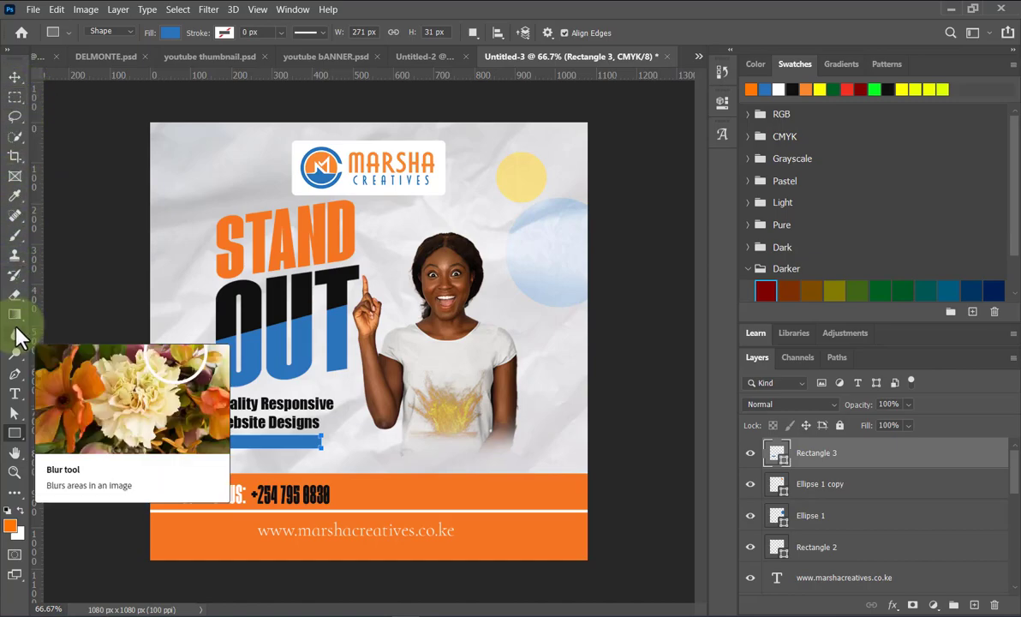
pyautogui.click(15, 76)
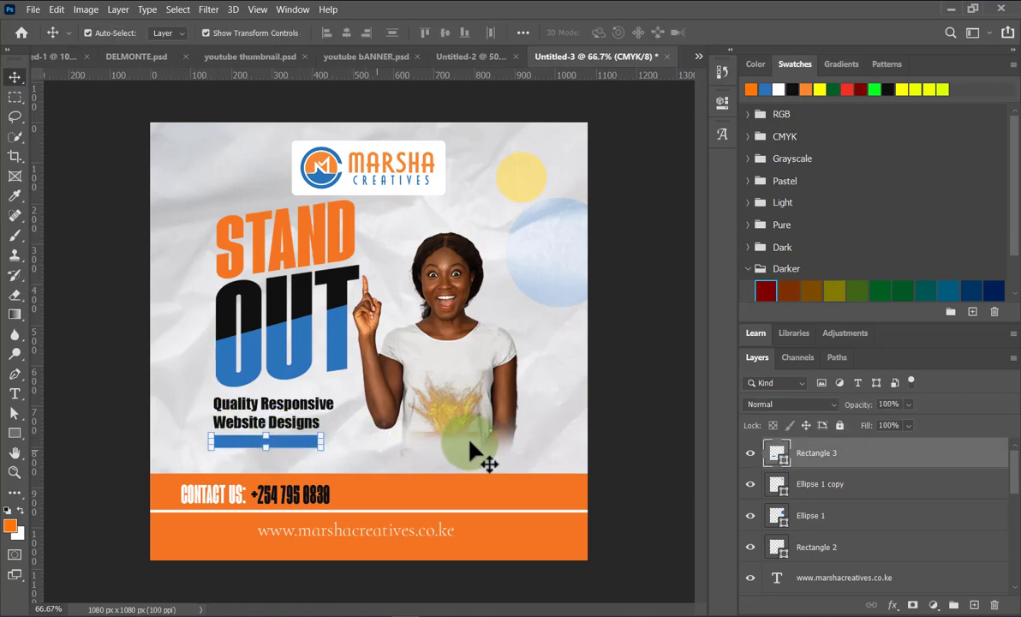
pyautogui.click(623, 427)
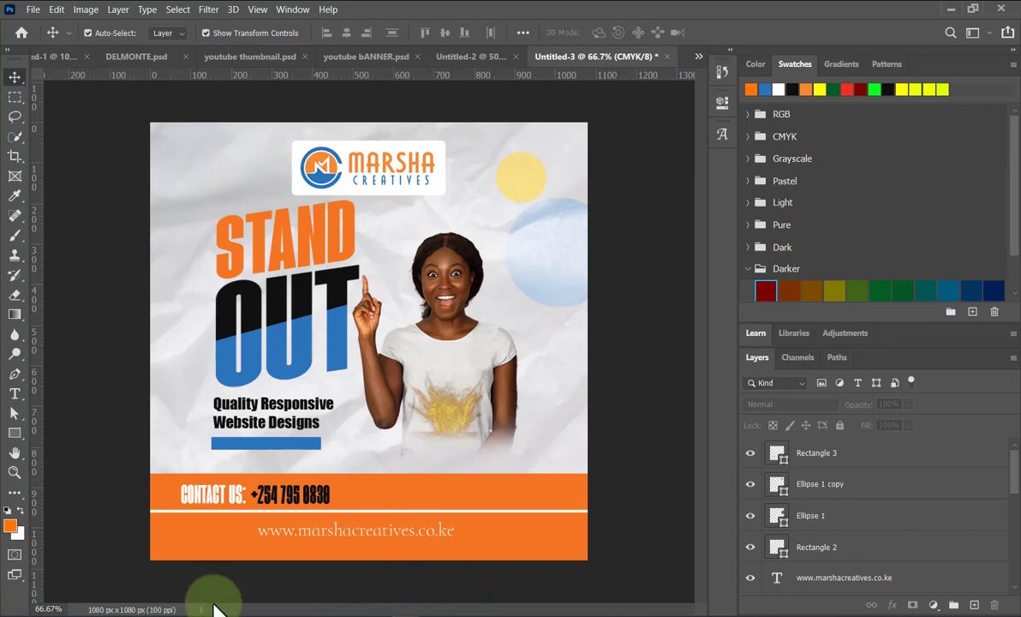
# Replace the paper texture search with a Google Images search for 'website design images'.
pyautogui.moveTo(235, 613)
pyautogui.click(310, 561)
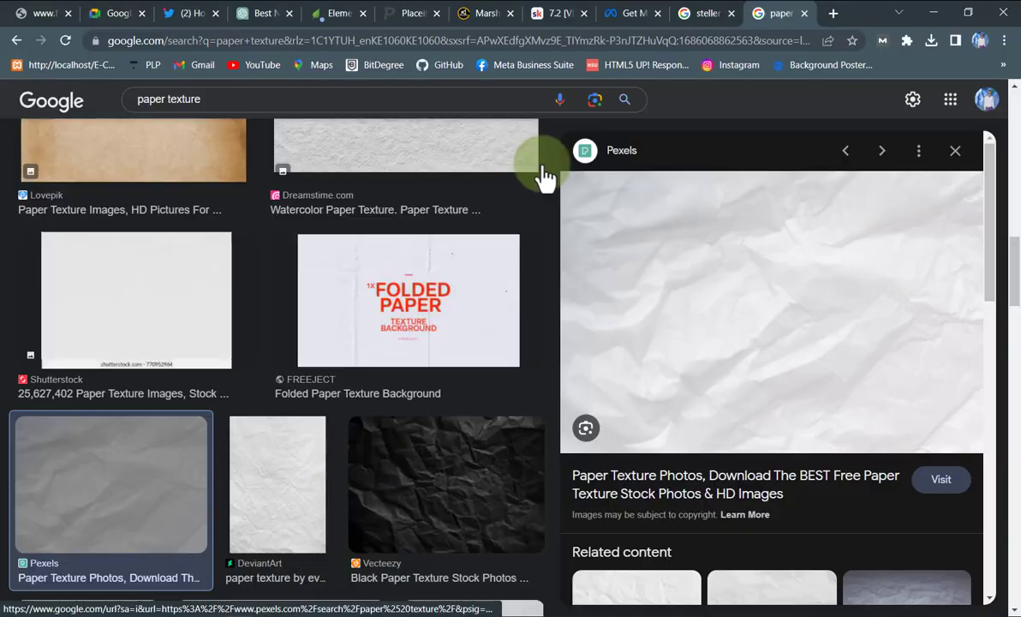
pyautogui.moveTo(233, 100); pyautogui.dragTo(94, 99)
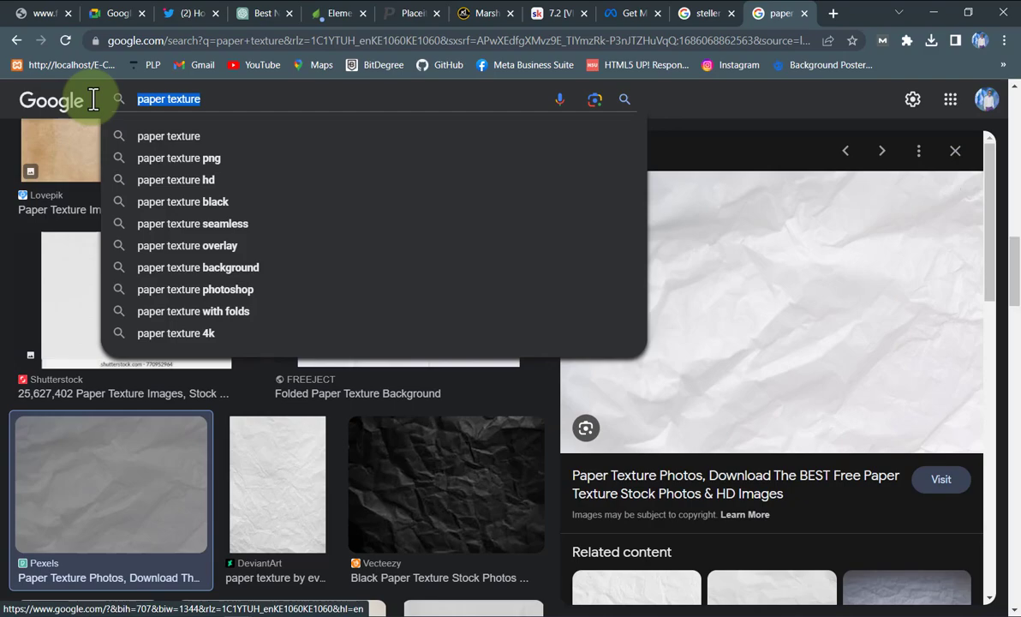
pyautogui.write('website')
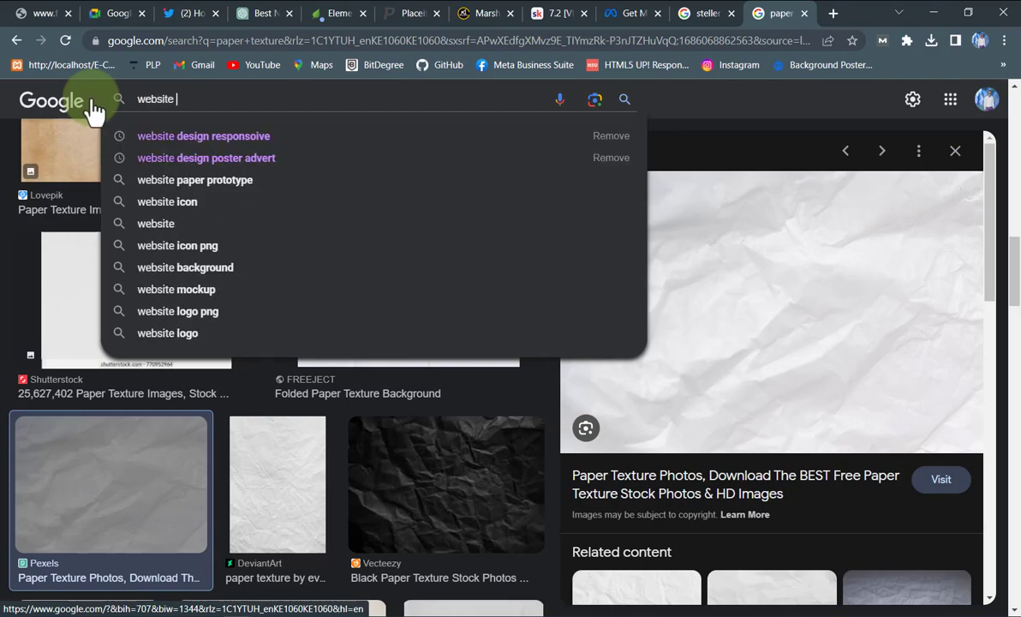
pyautogui.write(' d')
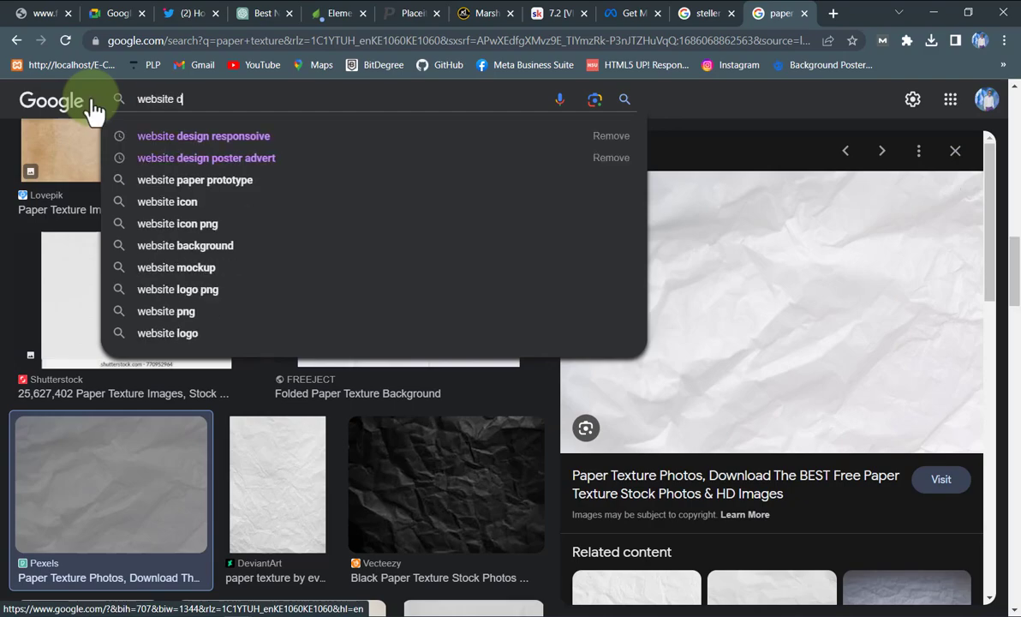
pyautogui.write('esign images')
pyautogui.press('Return')
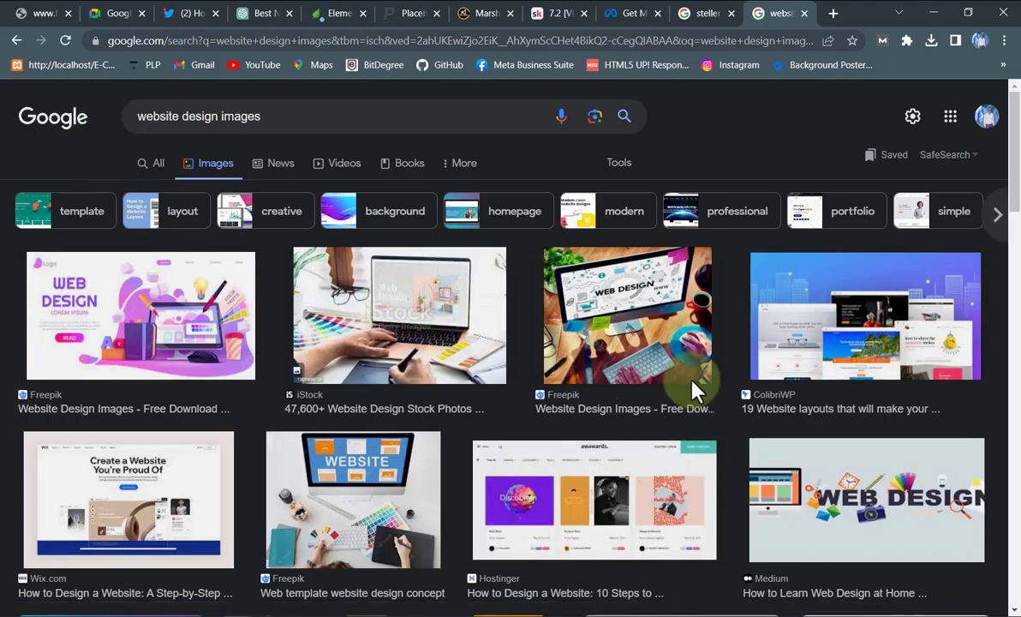
pyautogui.scroll(-7, 685, 392)
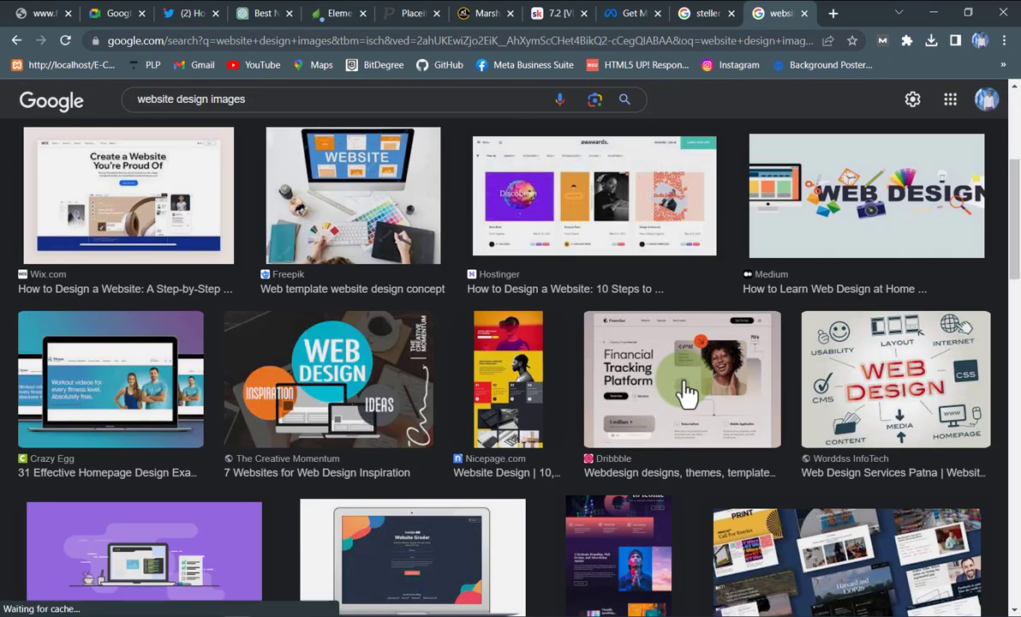
pyautogui.scroll(3, 660, 377)
# Copy the HubSpot laptop Website Grader image and minimize the browser.
pyautogui.click(392, 298)
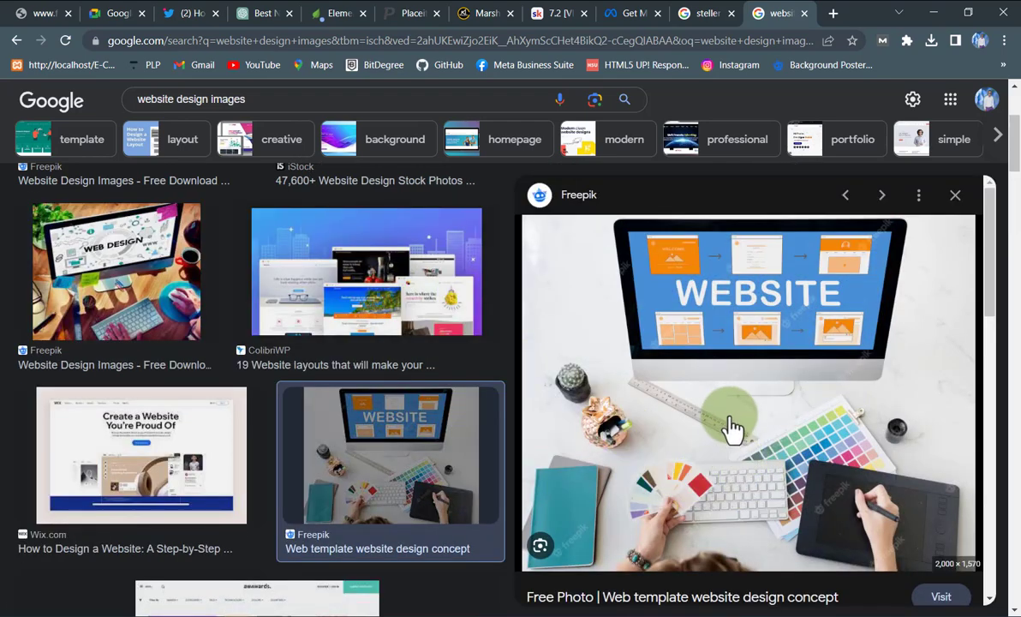
pyautogui.scroll(-5, 425, 449)
pyautogui.scroll(-5, 460, 431)
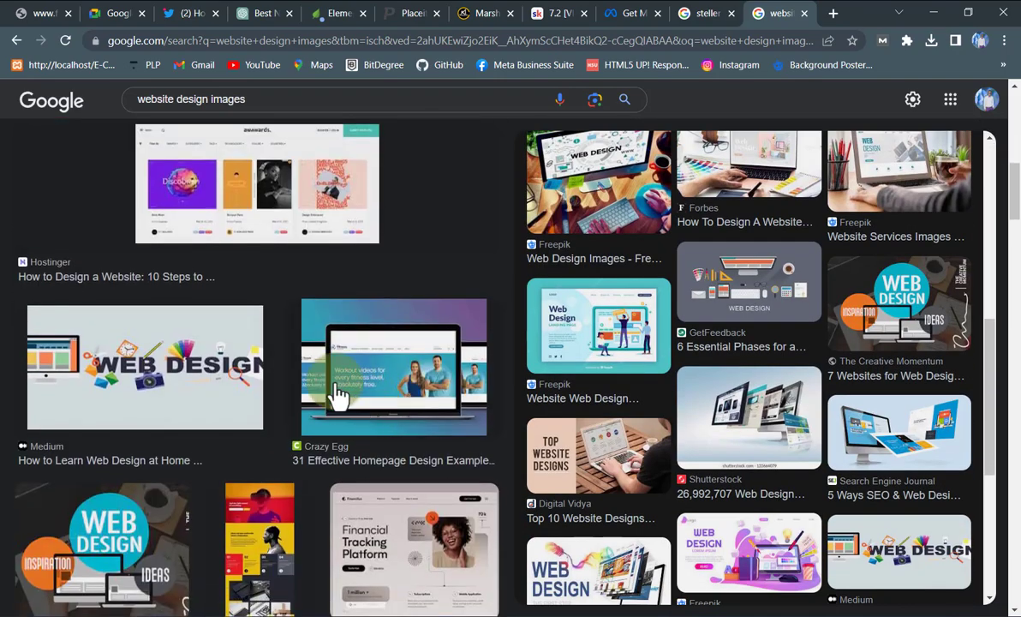
pyautogui.scroll(-6, 380, 423)
pyautogui.scroll(-5, 401, 420)
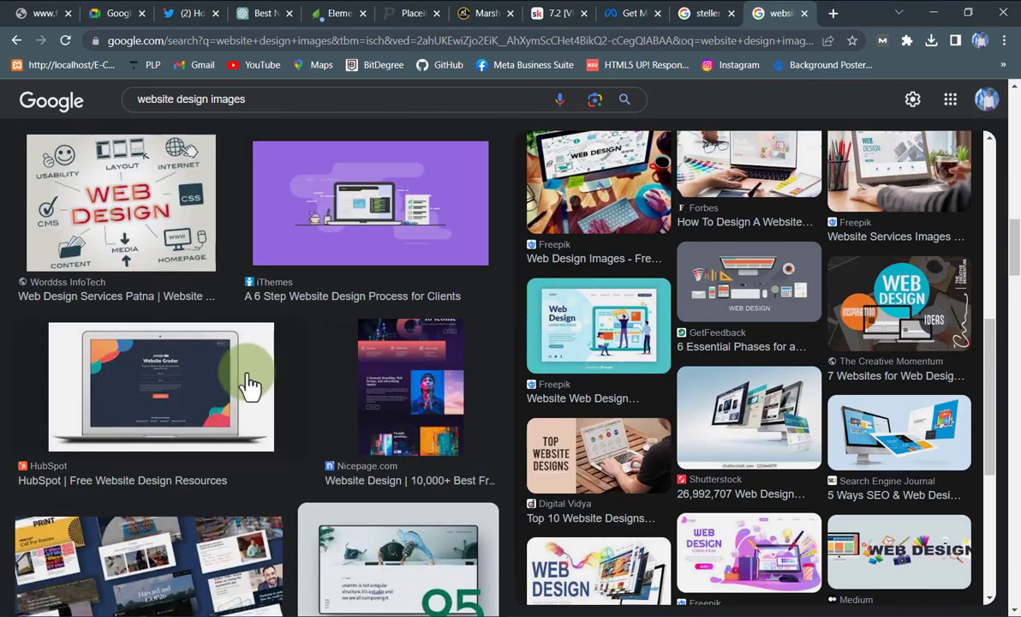
pyautogui.click(191, 404)
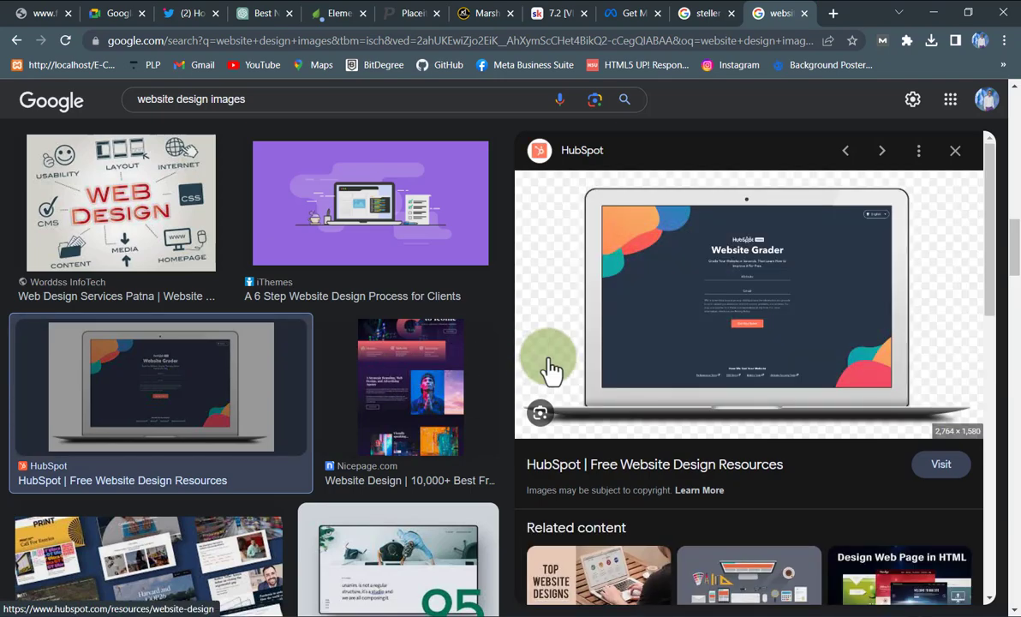
pyautogui.rightClick(767, 271)
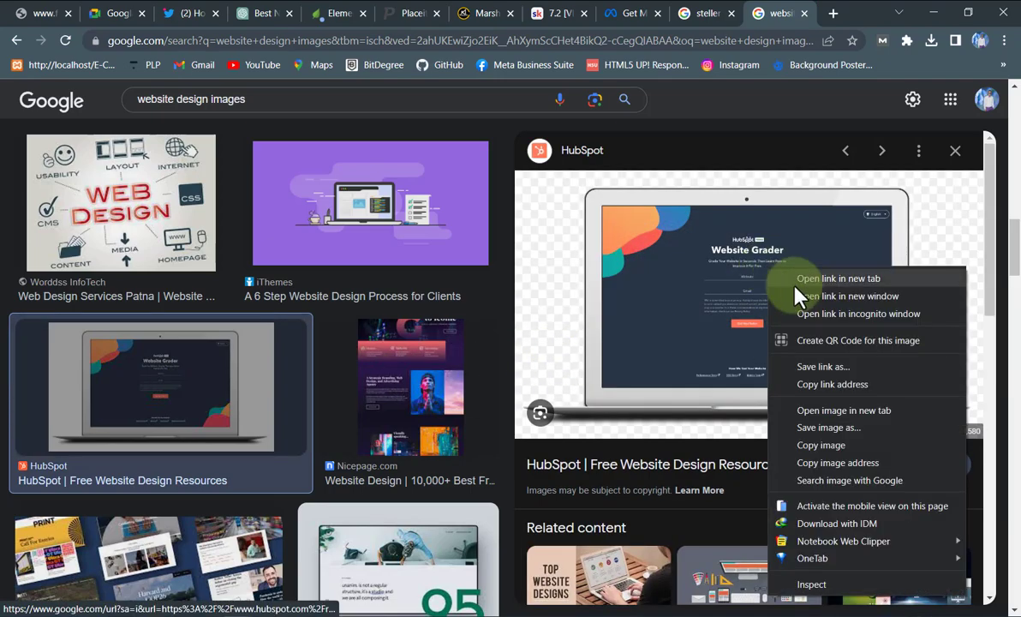
pyautogui.click(826, 445)
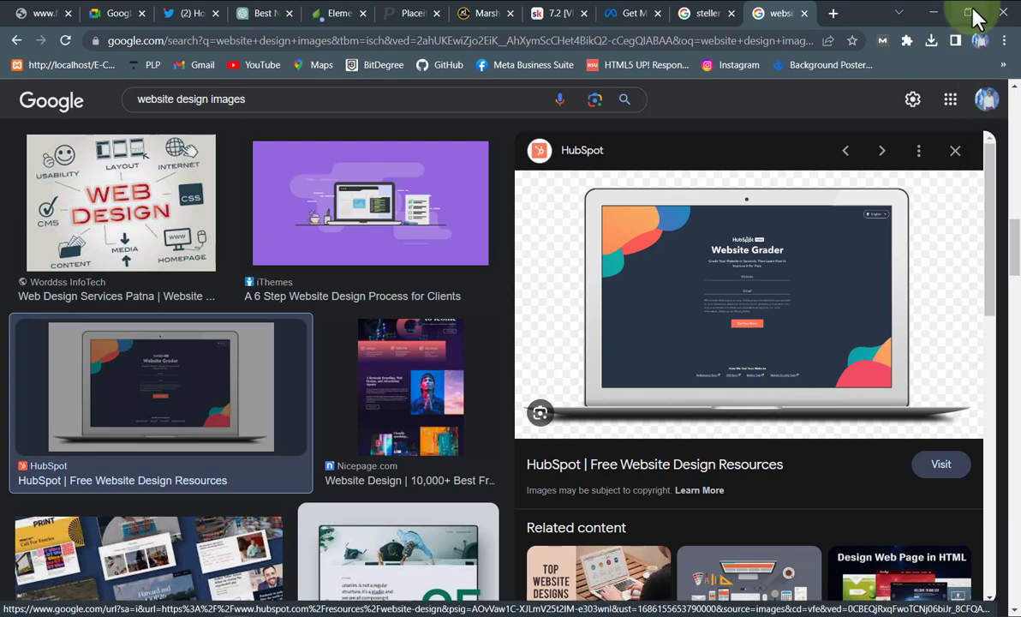
pyautogui.click(934, 13)
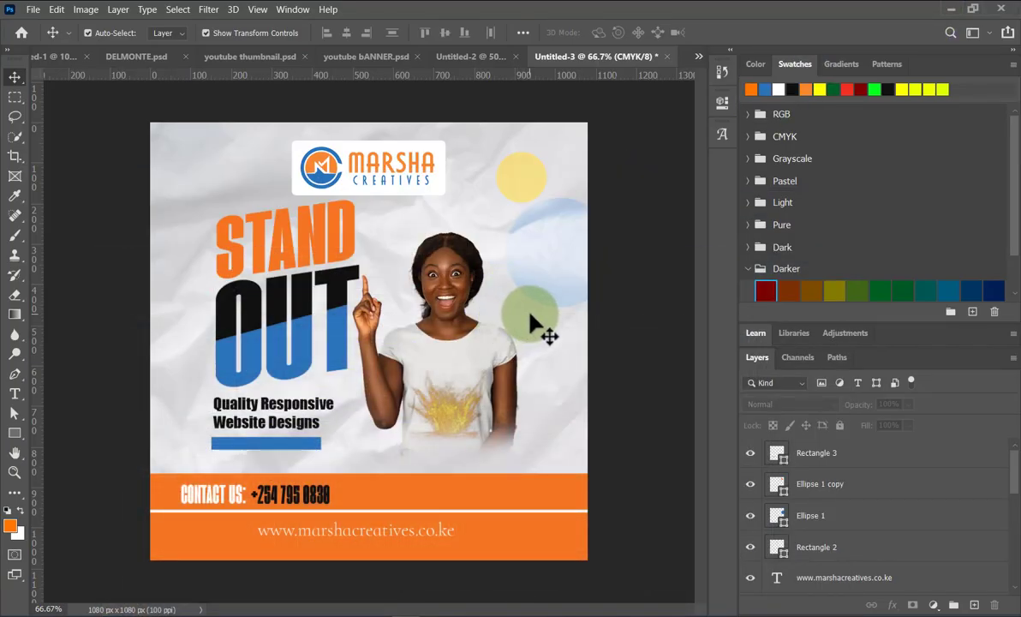
pyautogui.hotkey('ctrl', 'v')
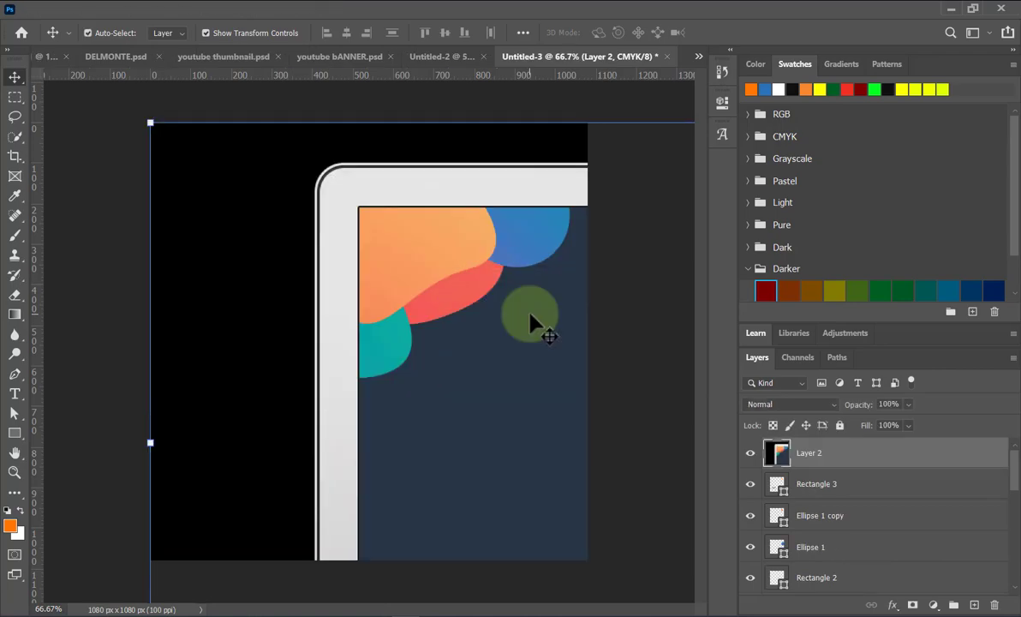
pyautogui.moveTo(149, 123); pyautogui.dragTo(449, 296)
pyautogui.moveTo(467, 407); pyautogui.dragTo(222, 210)
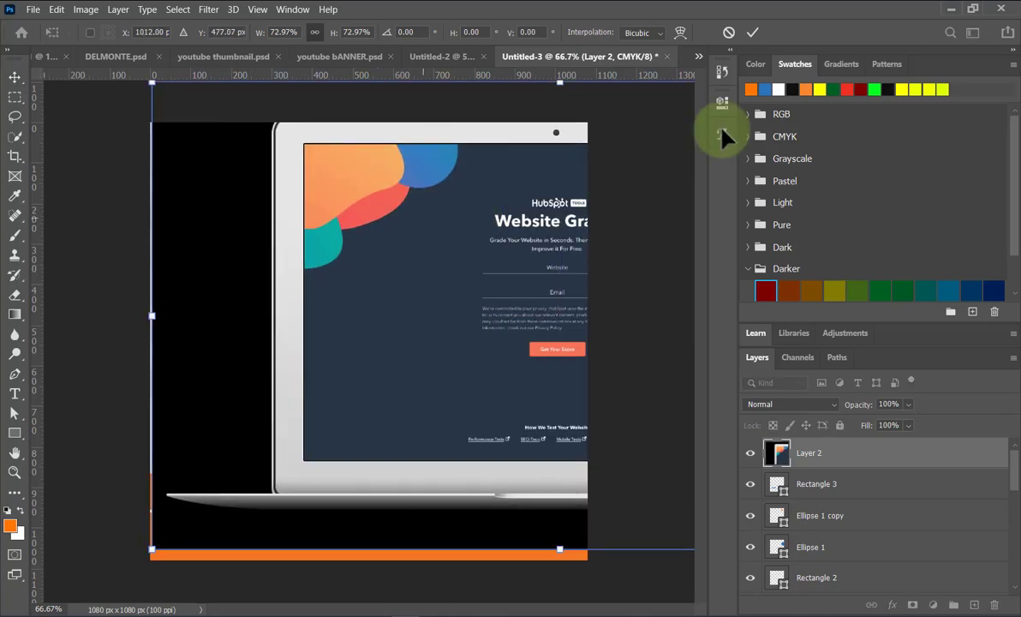
pyautogui.click(751, 34)
pyautogui.press('Delete')
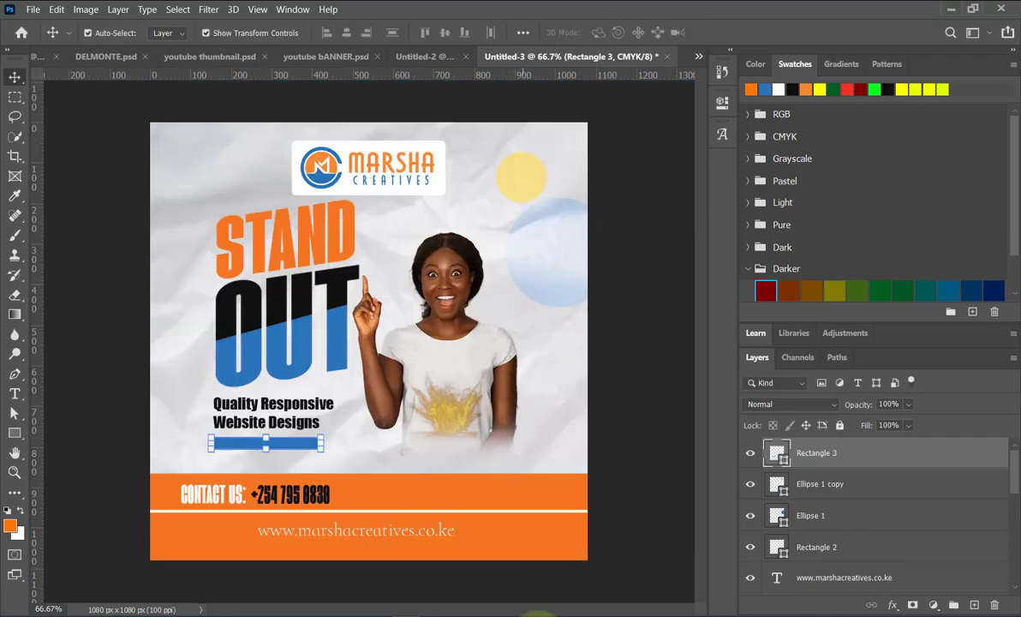
pyautogui.moveTo(238, 606)
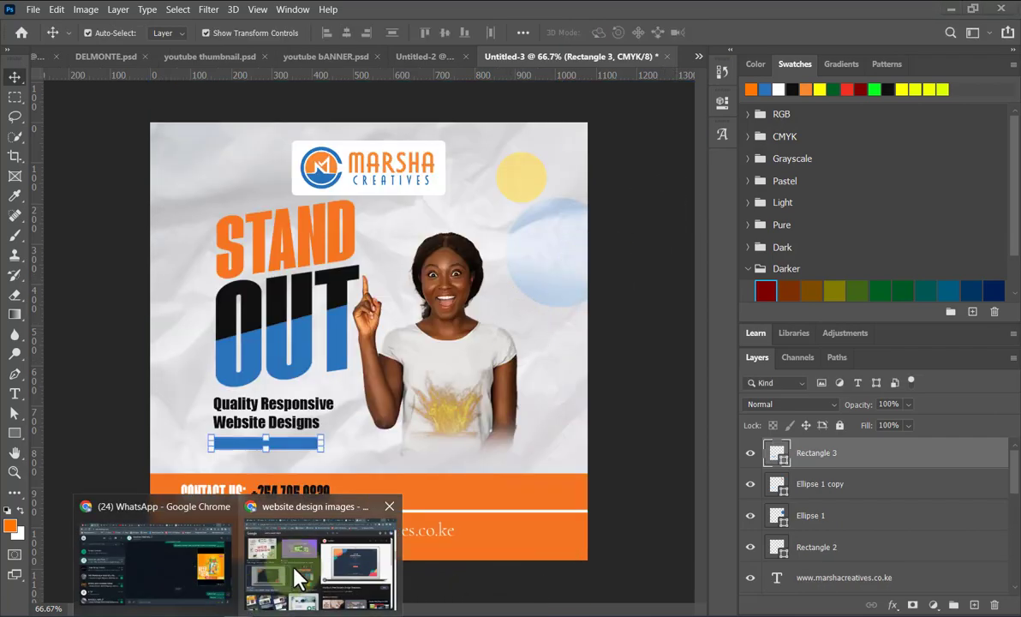
# Find the 99Designs graduate-with-laptop illustration in the results, copy it, and minimize Chrome.
pyautogui.click(296, 570)
pyautogui.scroll(-5, 750, 466)
pyautogui.scroll(-3, 750, 467)
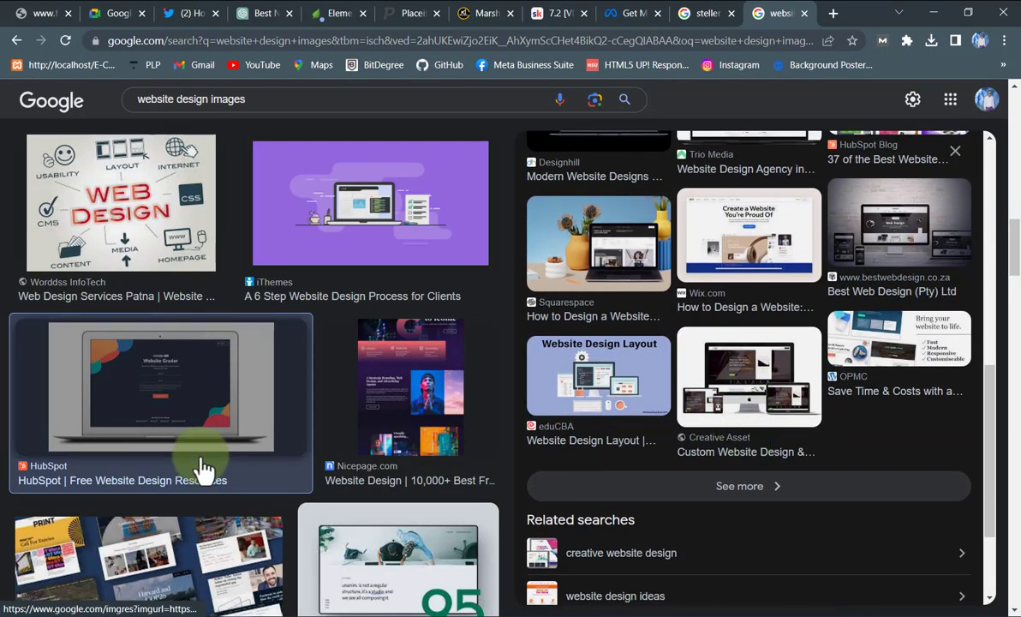
pyautogui.scroll(-5, 257, 466)
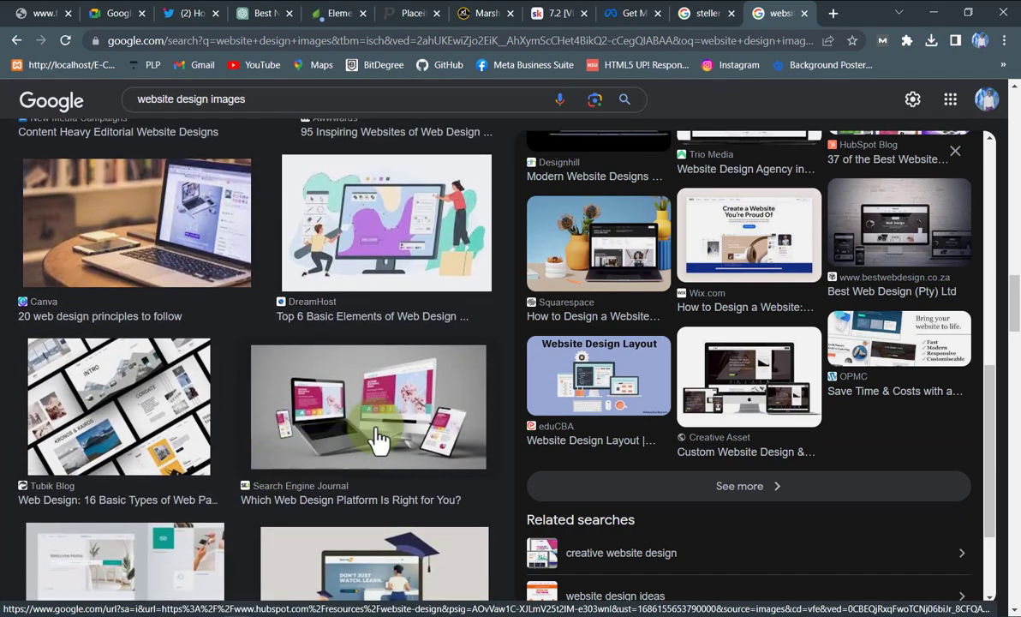
pyautogui.click(380, 438)
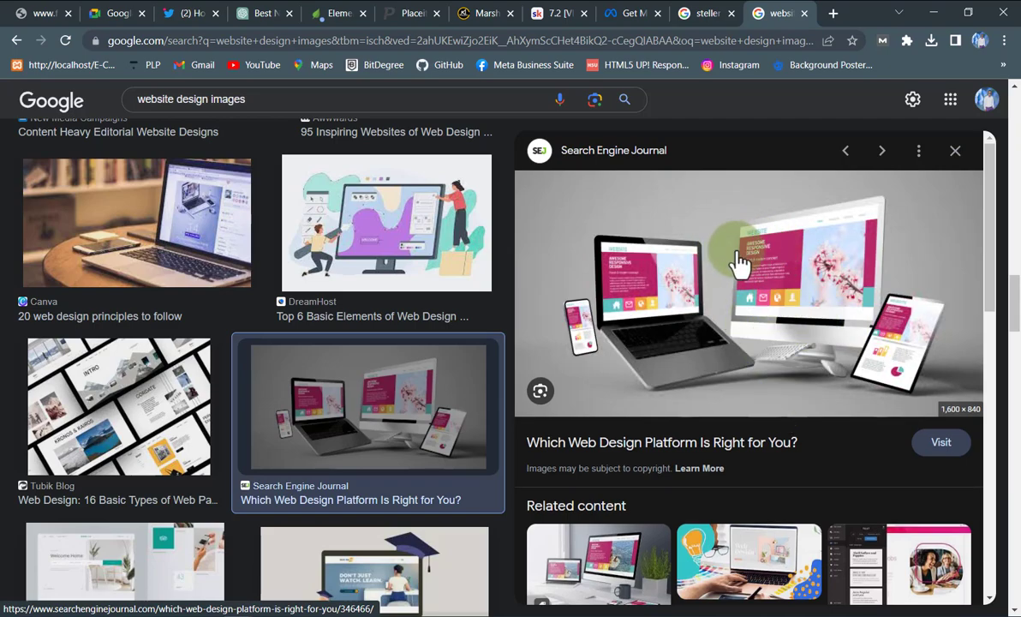
pyautogui.scroll(-2, 421, 428)
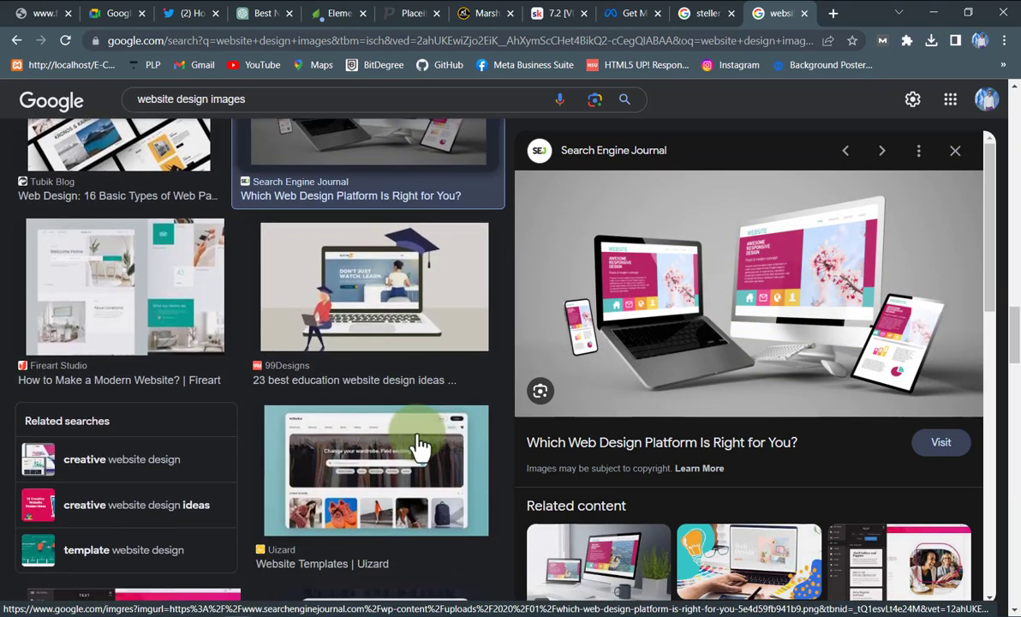
pyautogui.click(392, 291)
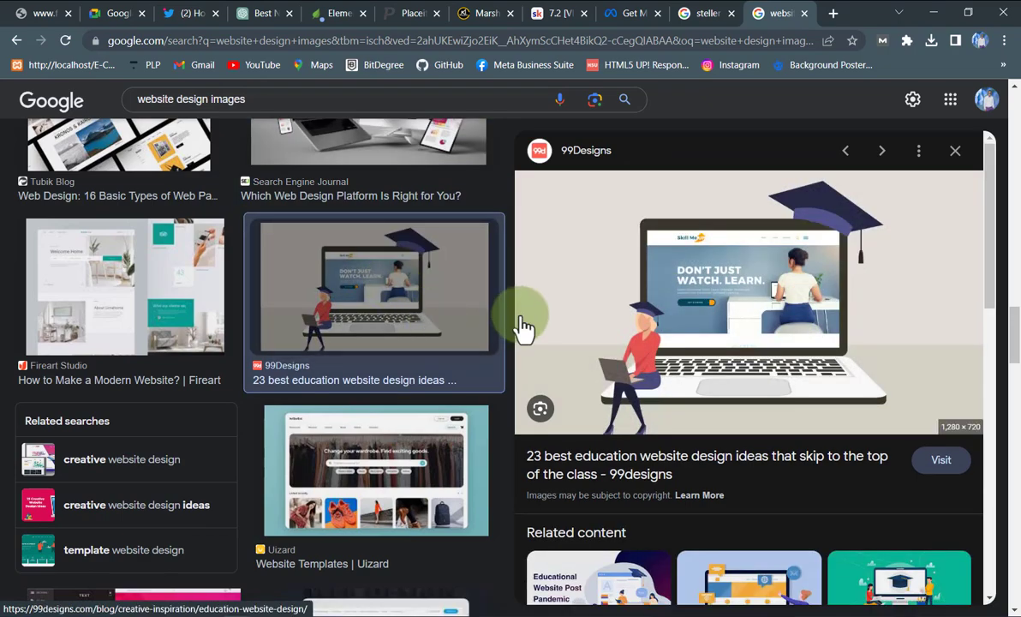
pyautogui.rightClick(750, 310)
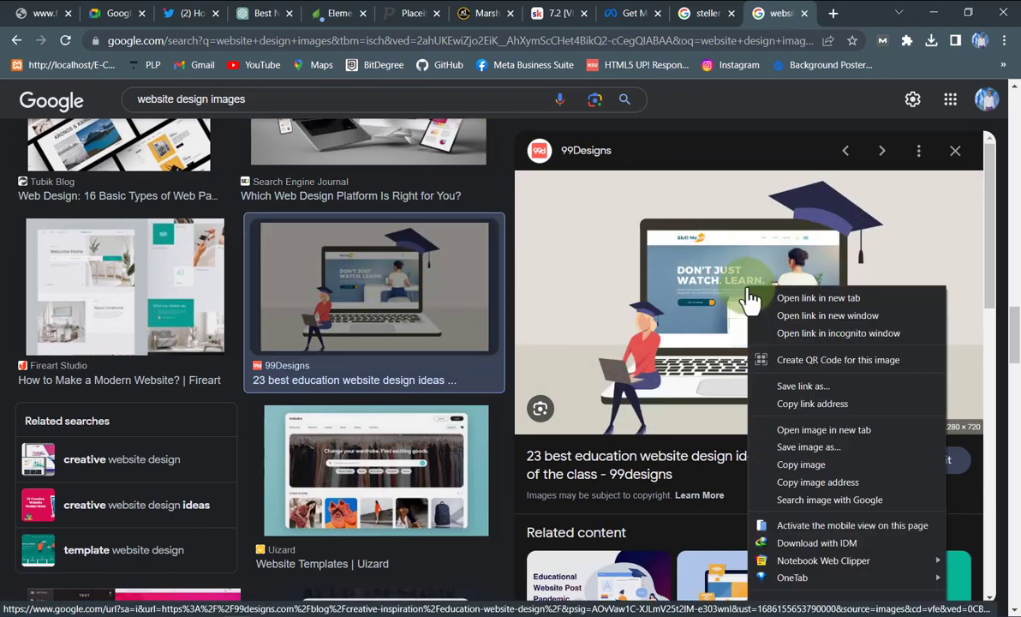
pyautogui.click(797, 464)
pyautogui.click(935, 12)
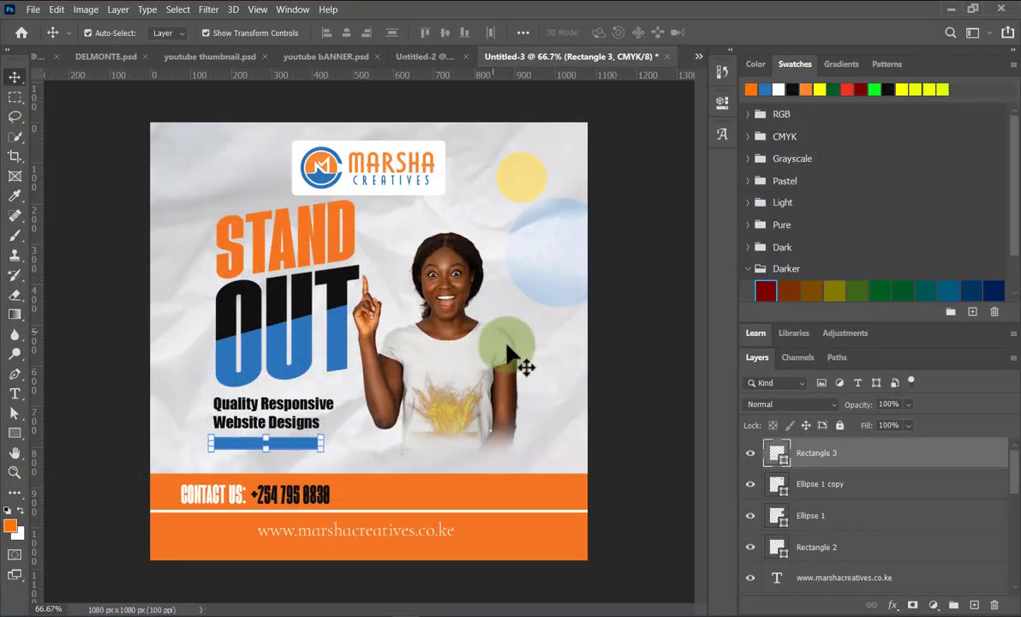
# Paste the illustration as Layer 2 and scale it to about 50.6% near the top.
pyautogui.press('ctrl')
pyautogui.hotkey('ctrl', 'v')
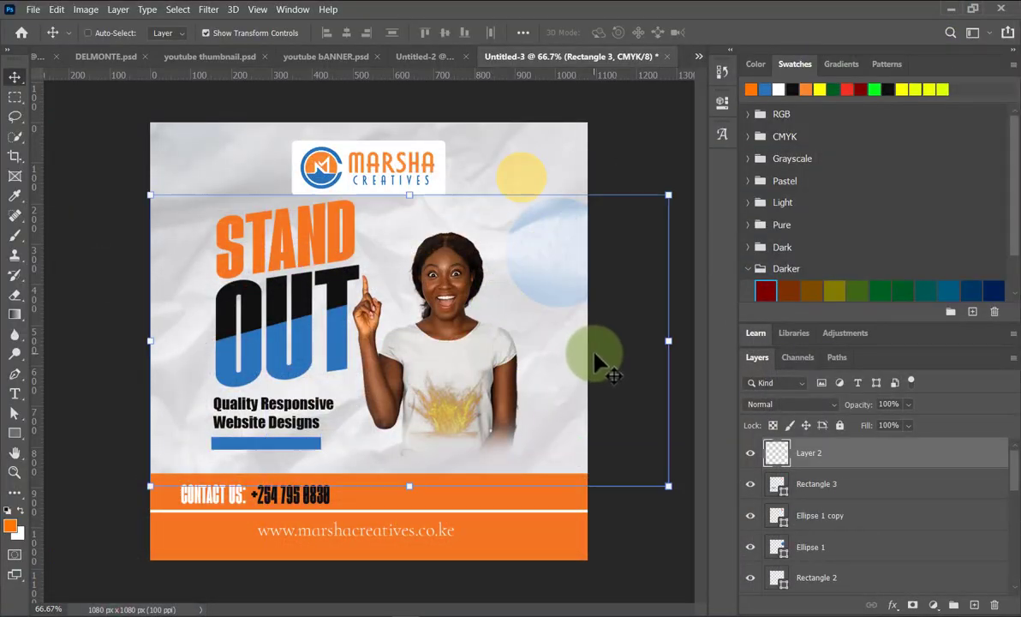
pyautogui.moveTo(421, 376); pyautogui.dragTo(431, 355)
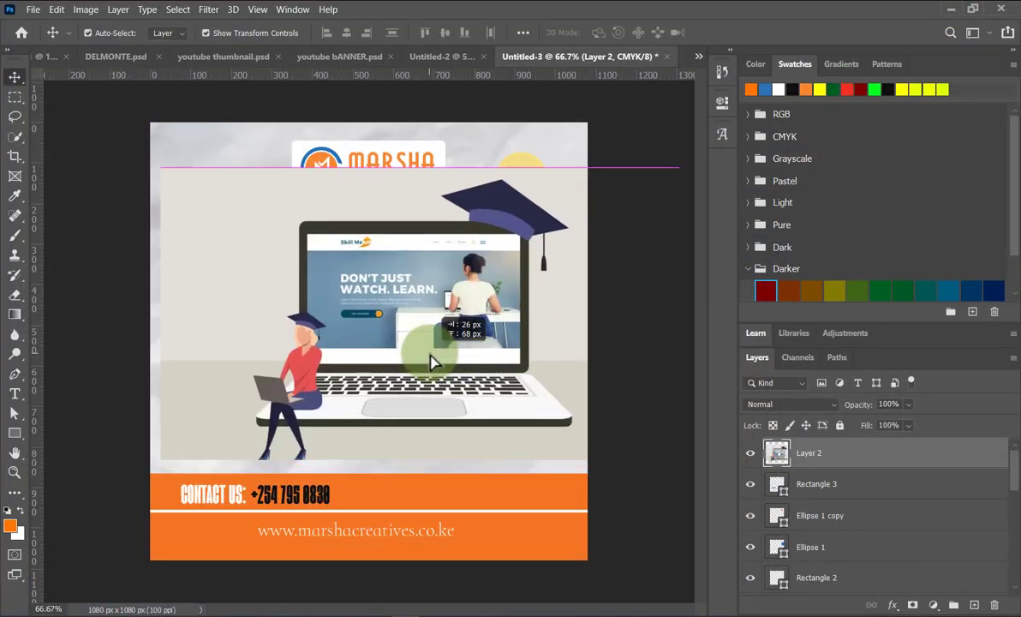
pyautogui.hotkey('ctrl', 't')
pyautogui.moveTo(410, 467); pyautogui.dragTo(421, 312)
pyautogui.moveTo(502, 253)
pyautogui.mouseDown()
pyautogui.moveTo(505, 224)
pyautogui.moveTo(527, 223)
pyautogui.moveTo(517, 242)
pyautogui.mouseUp()
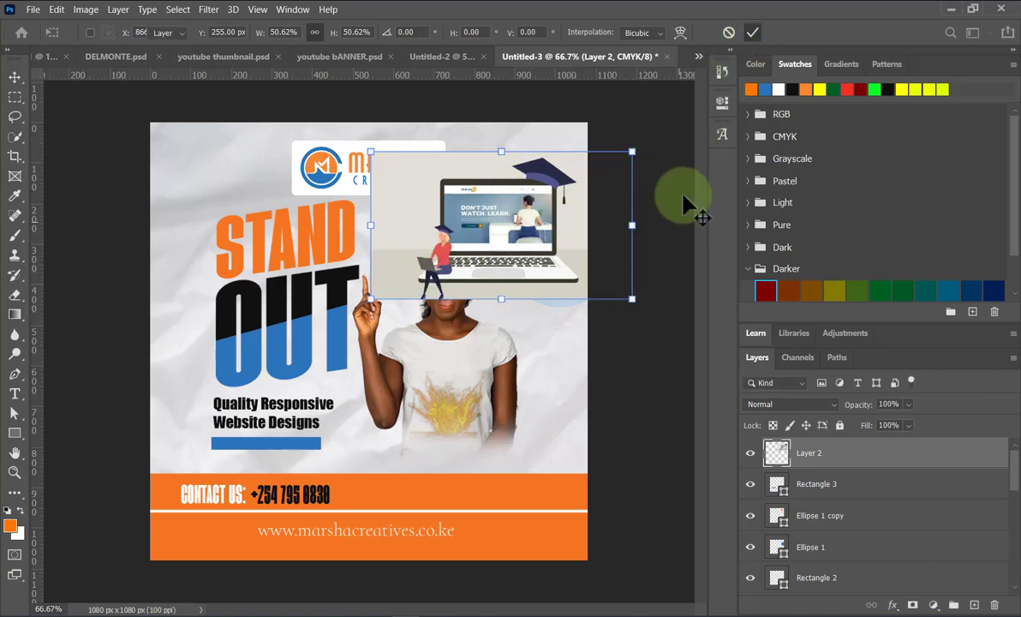
pyautogui.press('Return')
pyautogui.click(722, 101)
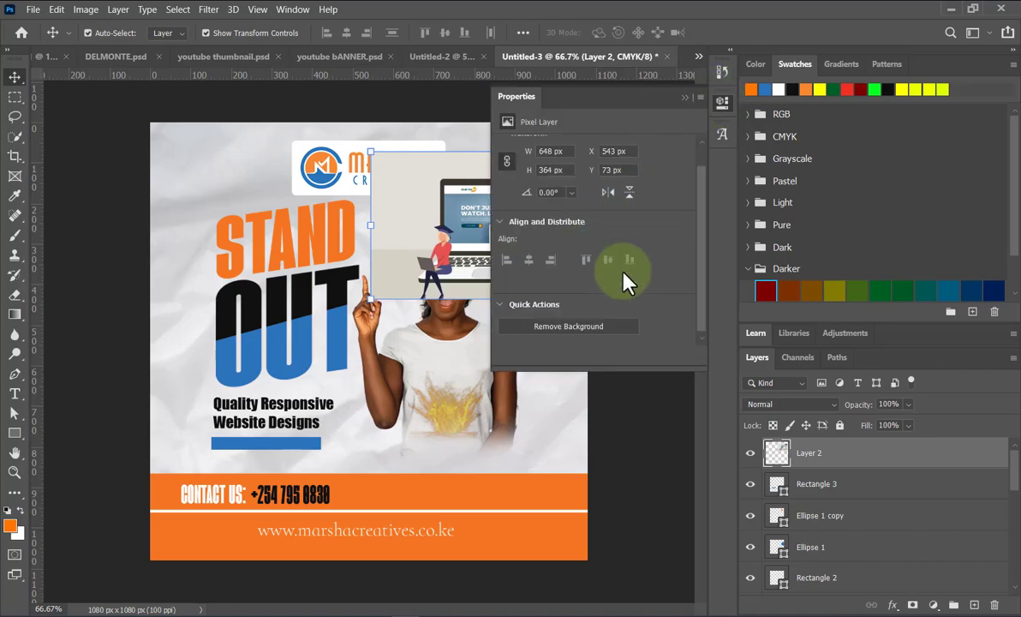
pyautogui.scroll(-2, 623, 273)
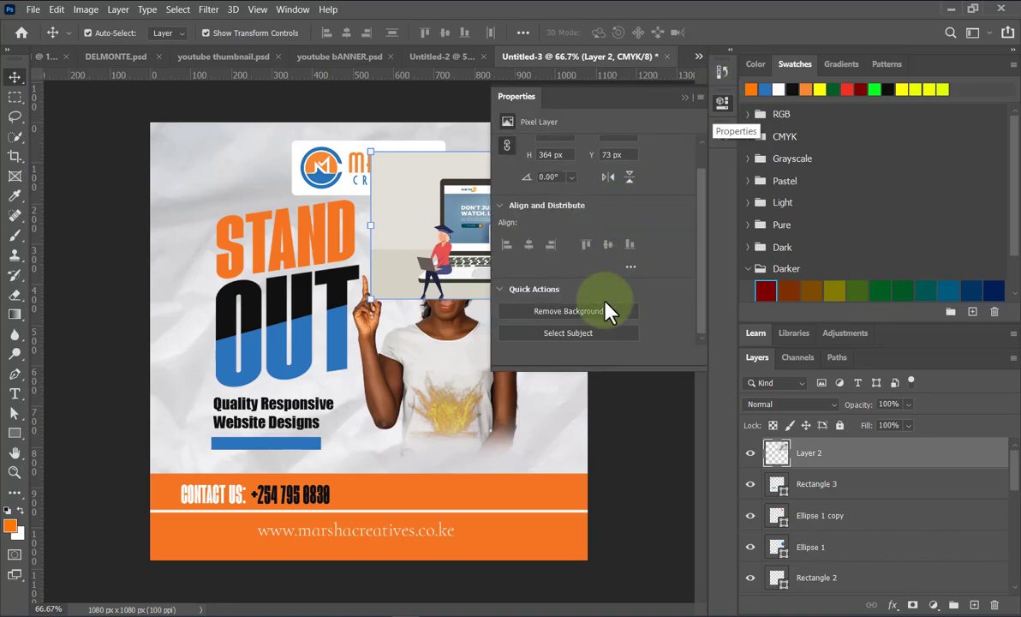
pyautogui.click(692, 99)
pyautogui.scroll(2, 533, 270)
pyautogui.scroll(3, 581, 150)
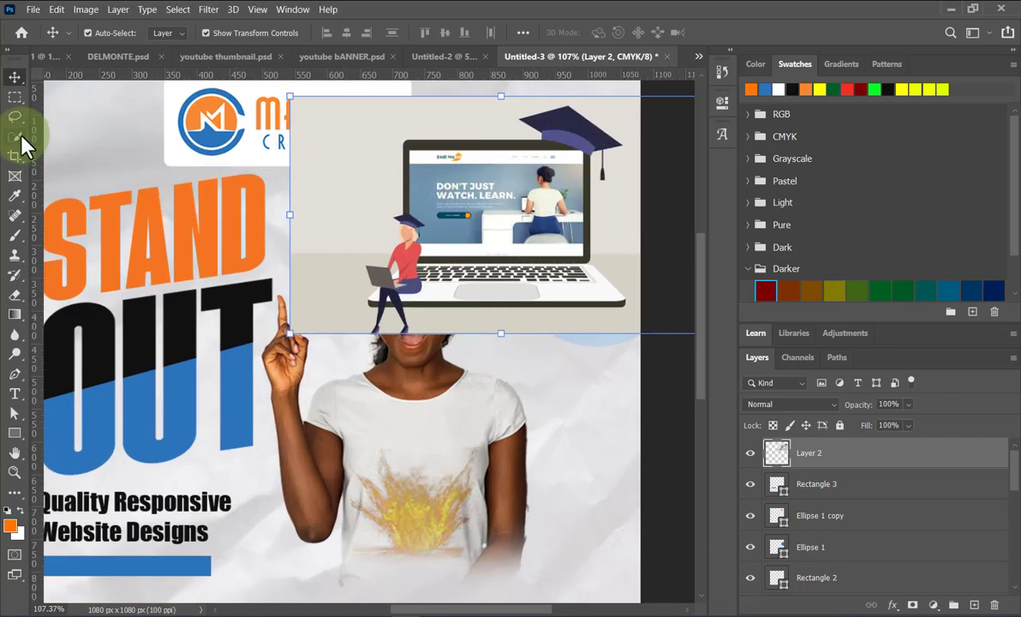
# Select the laptop and figure with the Quick Selection tool.
pyautogui.rightClick(18, 139)
pyautogui.click(60, 140)
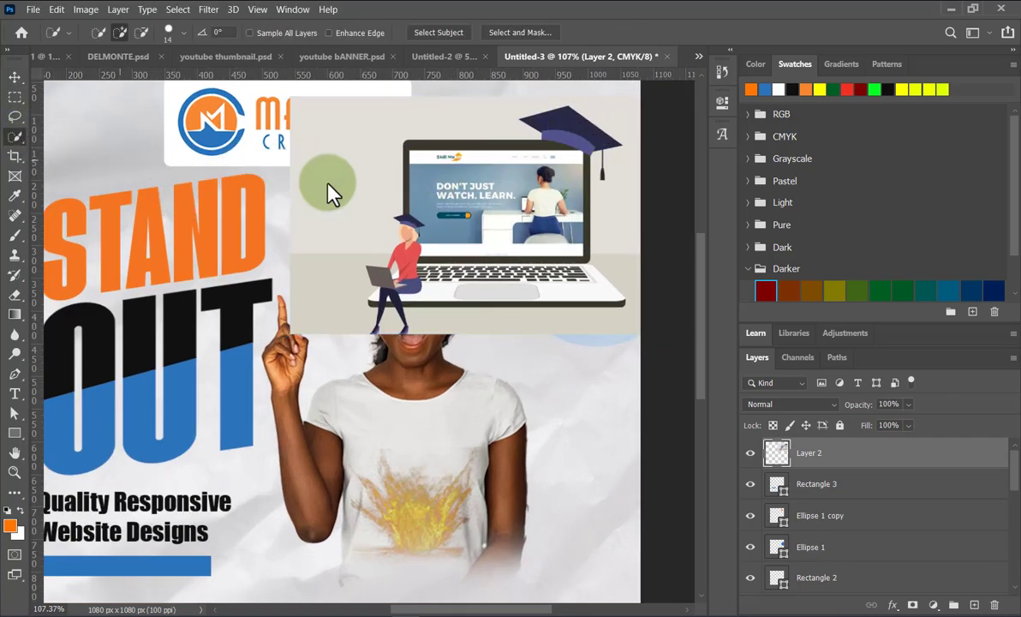
pyautogui.moveTo(420, 159)
pyautogui.mouseDown()
pyautogui.moveTo(466, 203)
pyautogui.moveTo(456, 217)
pyautogui.moveTo(422, 204)
pyautogui.moveTo(410, 256)
pyautogui.moveTo(381, 286)
pyautogui.moveTo(387, 315)
pyautogui.moveTo(374, 323)
pyautogui.moveTo(396, 305)
pyautogui.mouseUp()
pyautogui.moveTo(518, 224); pyautogui.dragTo(545, 242)
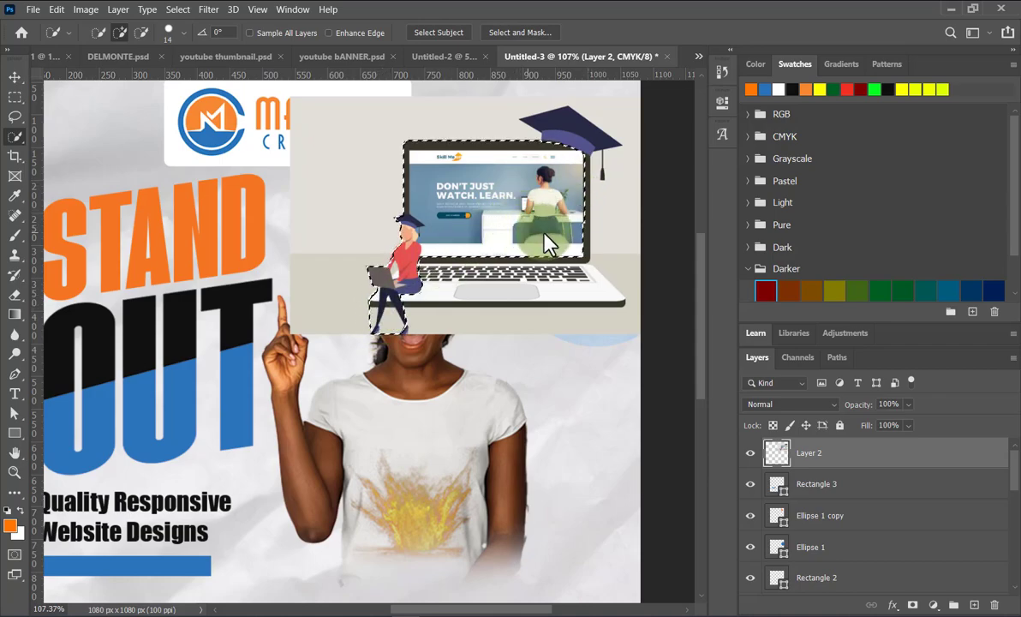
pyautogui.moveTo(606, 303)
pyautogui.mouseDown()
pyautogui.moveTo(615, 305)
pyautogui.moveTo(581, 284)
pyautogui.moveTo(574, 138)
pyautogui.moveTo(561, 118)
pyautogui.moveTo(520, 123)
pyautogui.moveTo(570, 103)
pyautogui.moveTo(514, 111)
pyautogui.mouseUp()
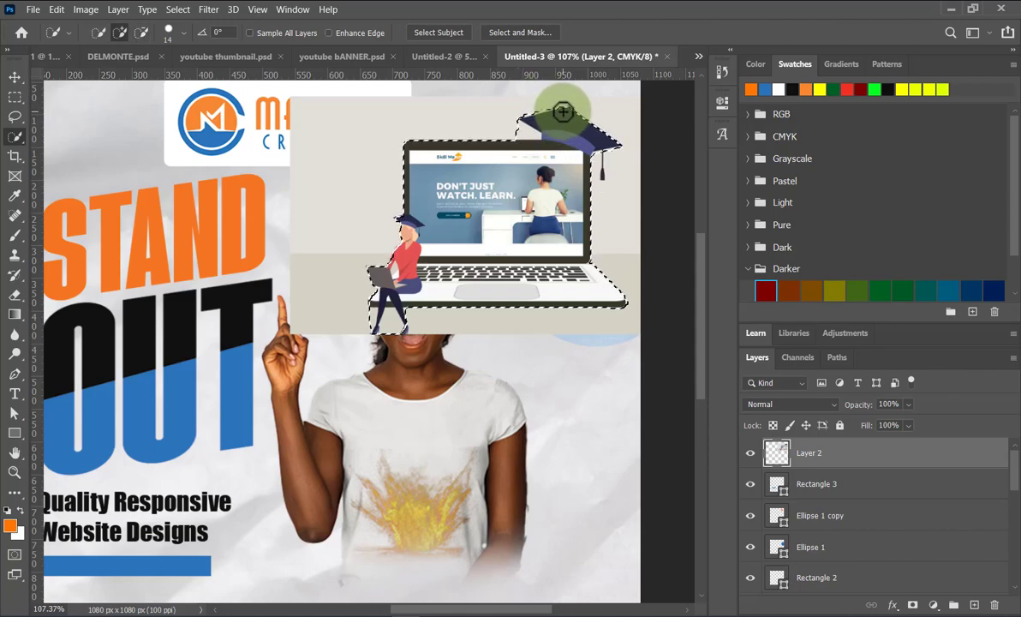
pyautogui.scroll(-2, 565, 158)
pyautogui.scroll(1, 559, 165)
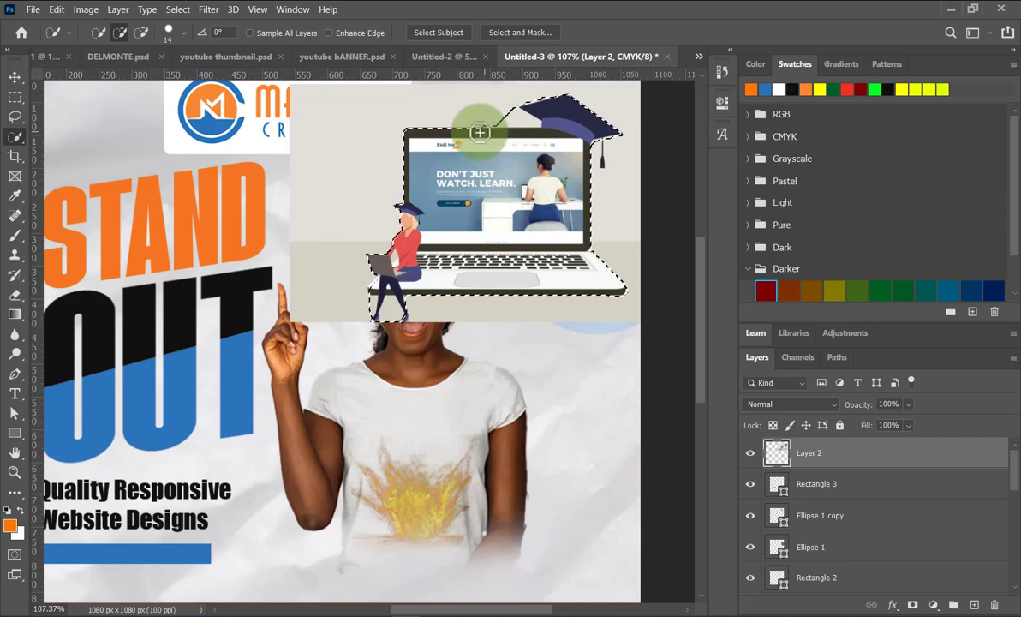
pyautogui.click(422, 130)
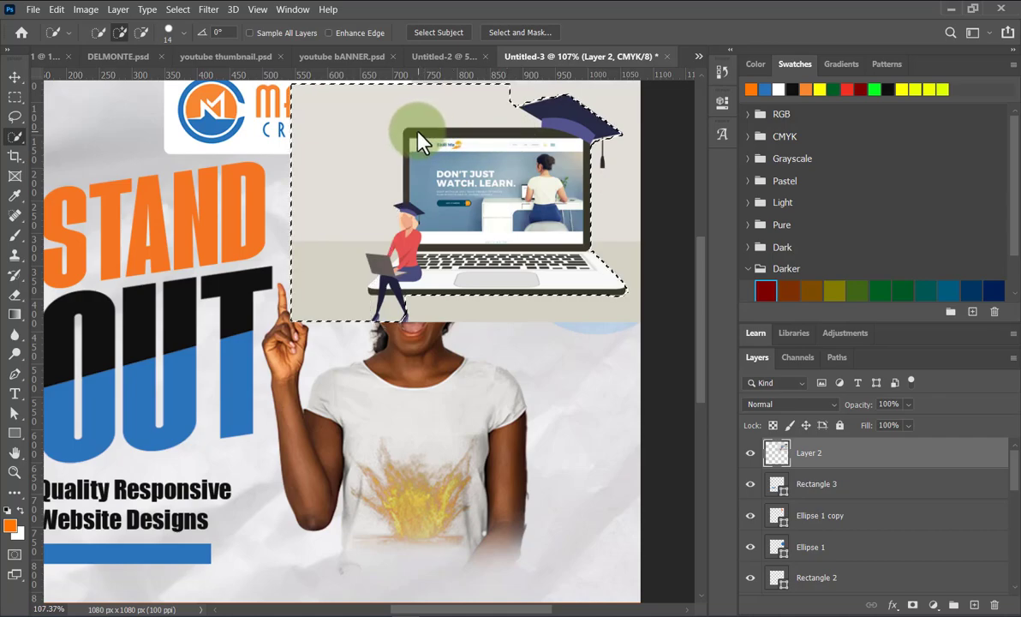
# Subtract the empty grey background from the selection and refine the laptop's left corner.
pyautogui.keyDown('alt'); pyautogui.click(336, 127); pyautogui.keyUp('alt')
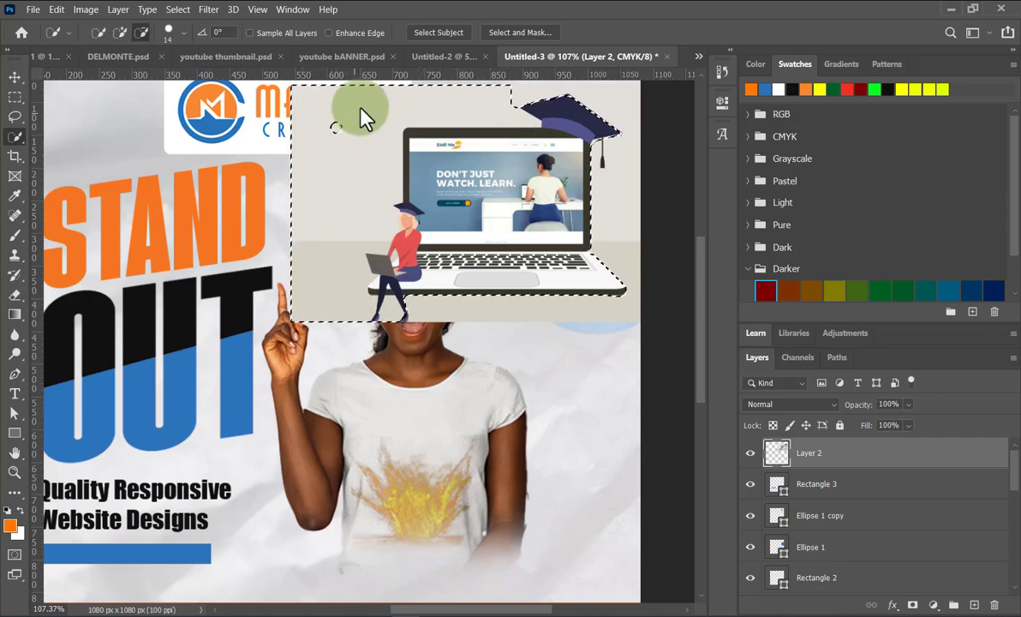
pyautogui.keyDown('alt'); pyautogui.click(387, 113); pyautogui.keyUp('alt')
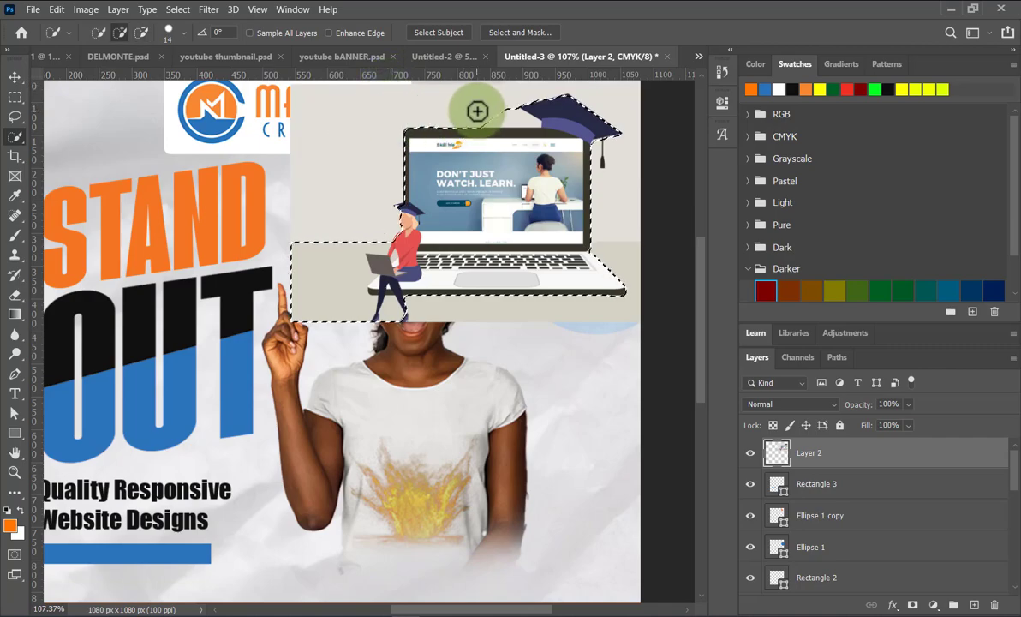
pyautogui.moveTo(483, 114); pyautogui.dragTo(519, 118)
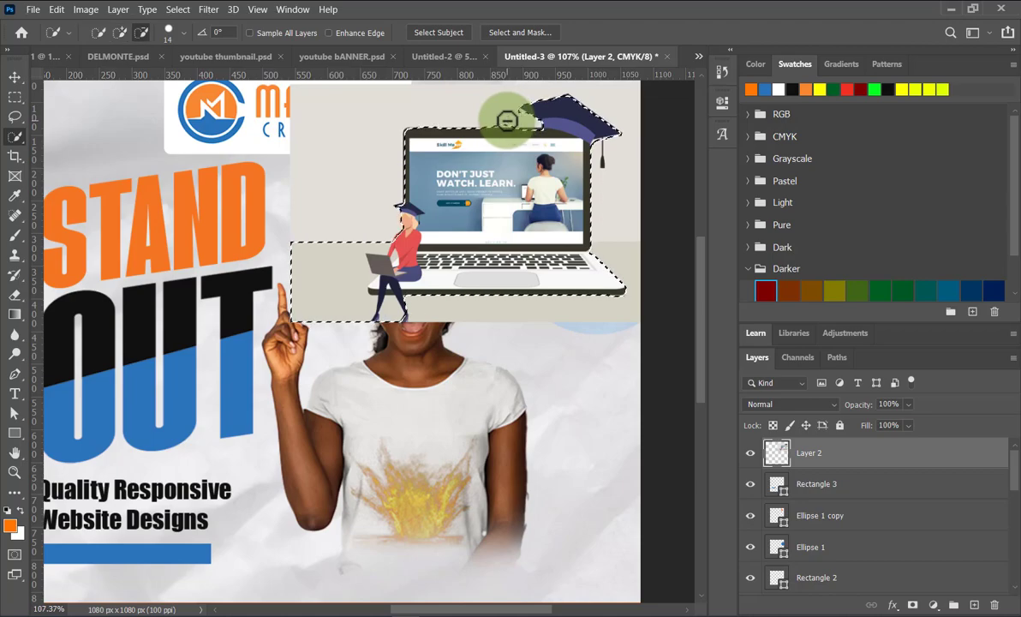
pyautogui.scroll(-2, 506, 178)
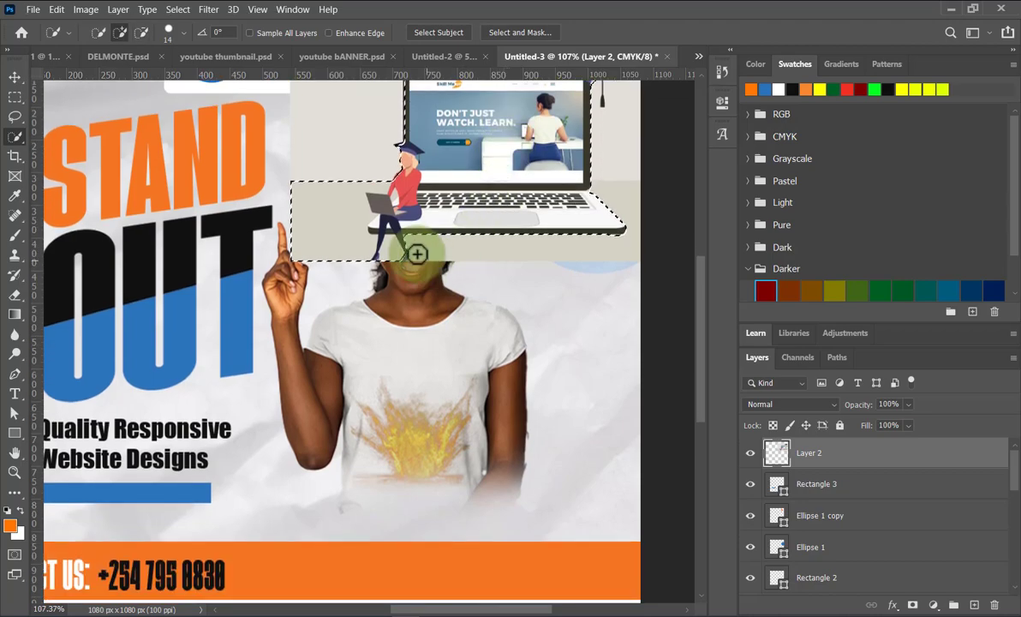
pyautogui.scroll(1, 412, 253)
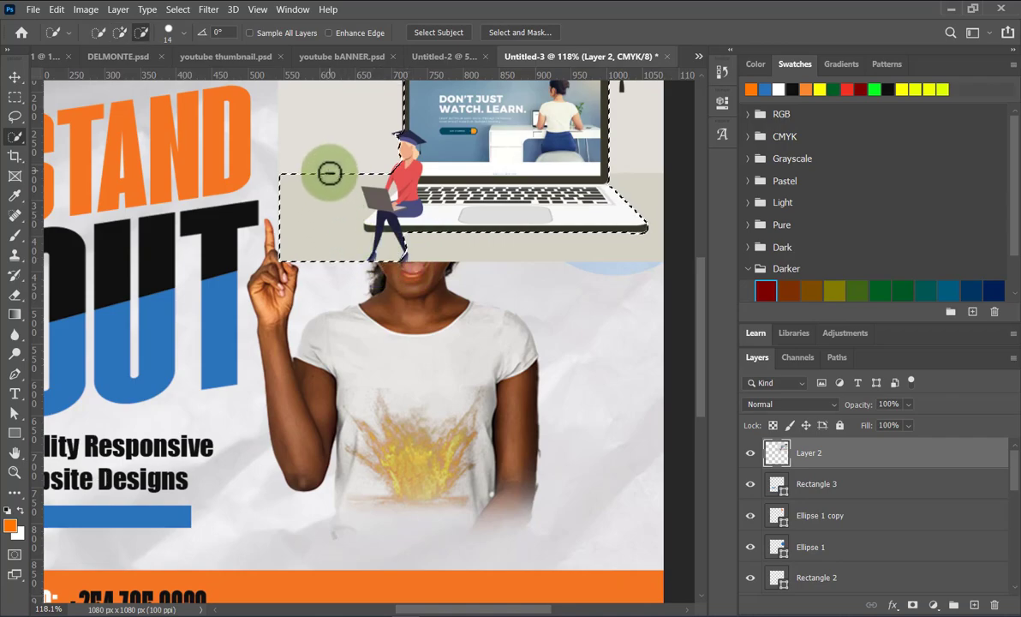
pyautogui.moveTo(335, 194); pyautogui.dragTo(368, 213)
pyautogui.scroll(8, 369, 204)
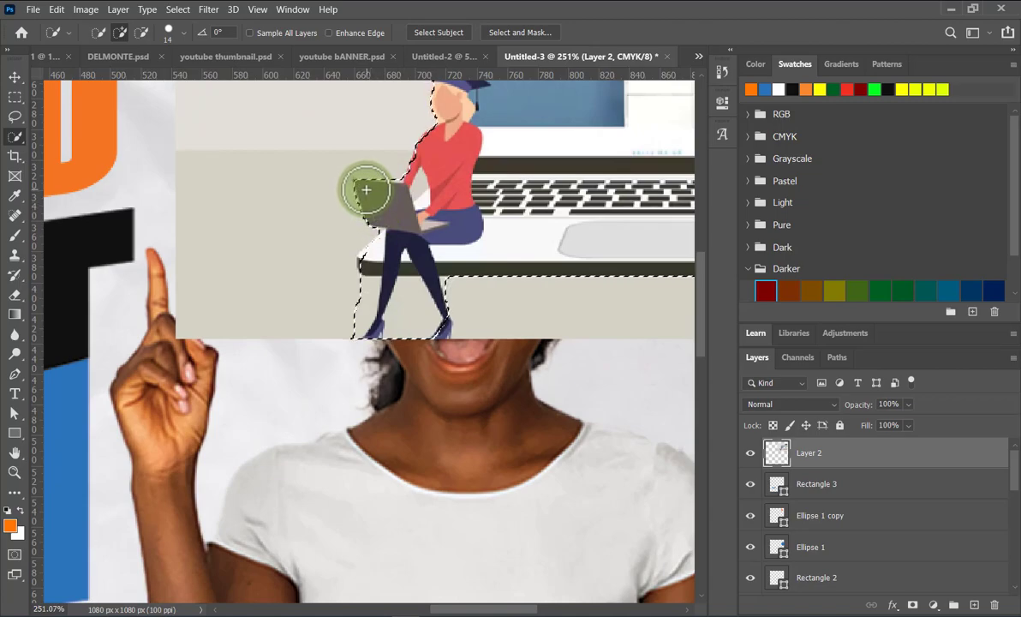
pyautogui.moveTo(363, 188); pyautogui.dragTo(359, 177)
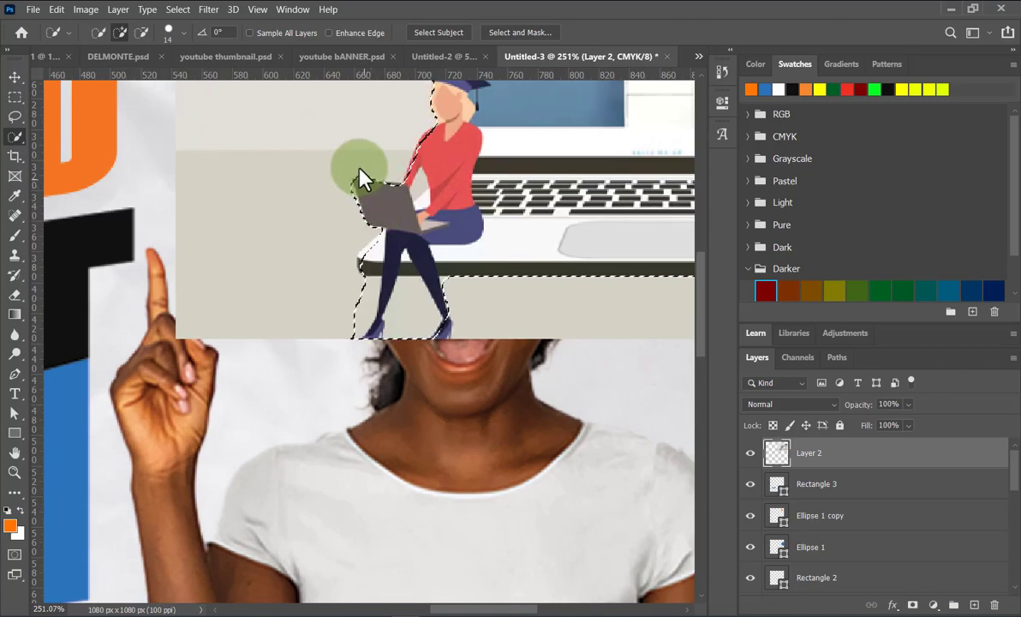
pyautogui.keyDown('alt'); pyautogui.click(365, 169); pyautogui.keyUp('alt')
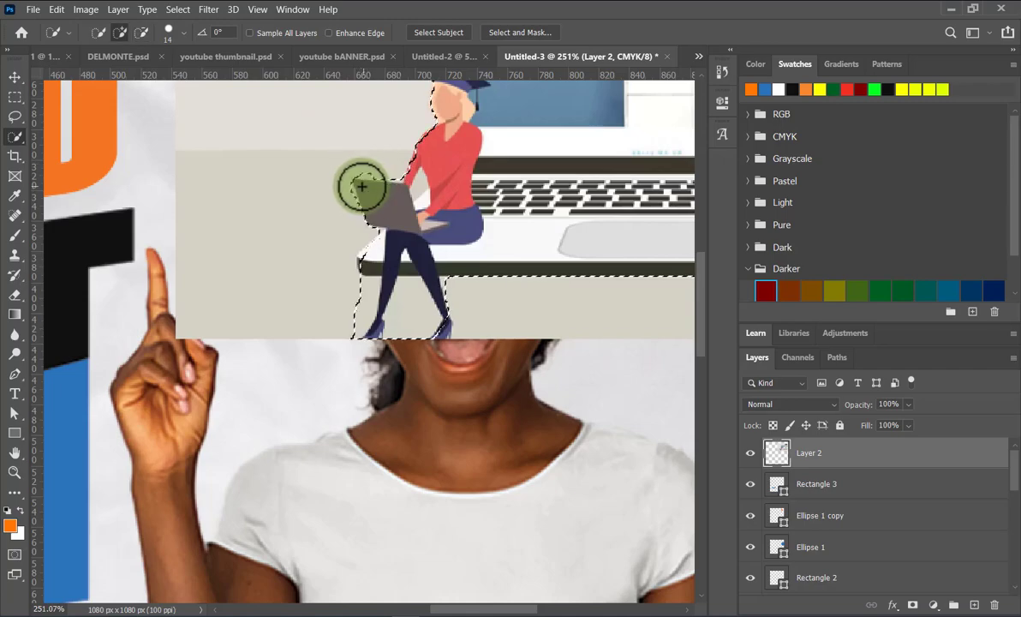
pyautogui.keyDown('alt'); pyautogui.click(360, 162); pyautogui.keyUp('alt')
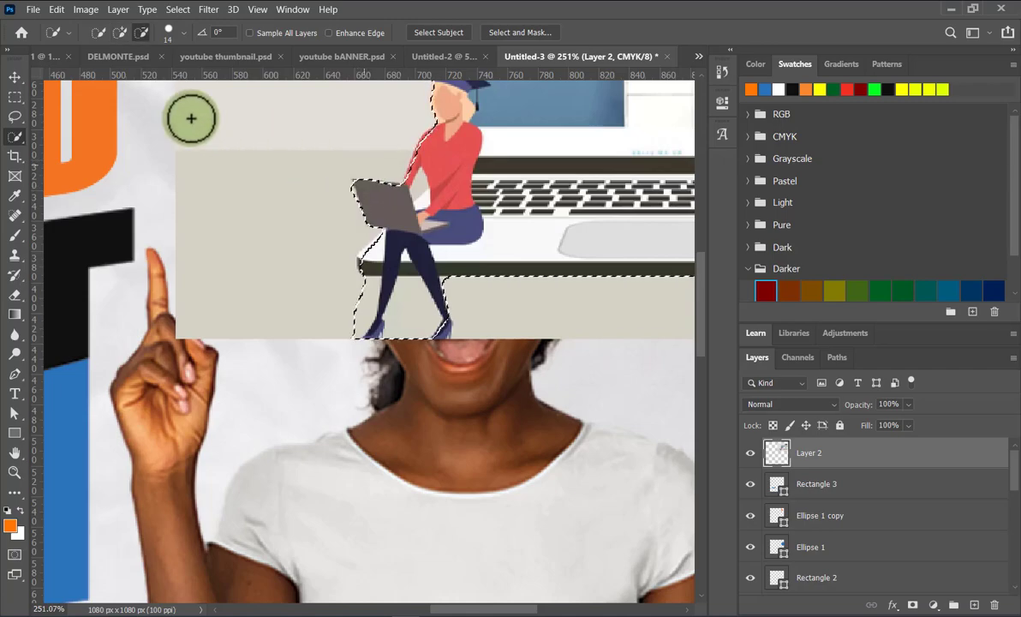
pyautogui.click(184, 34)
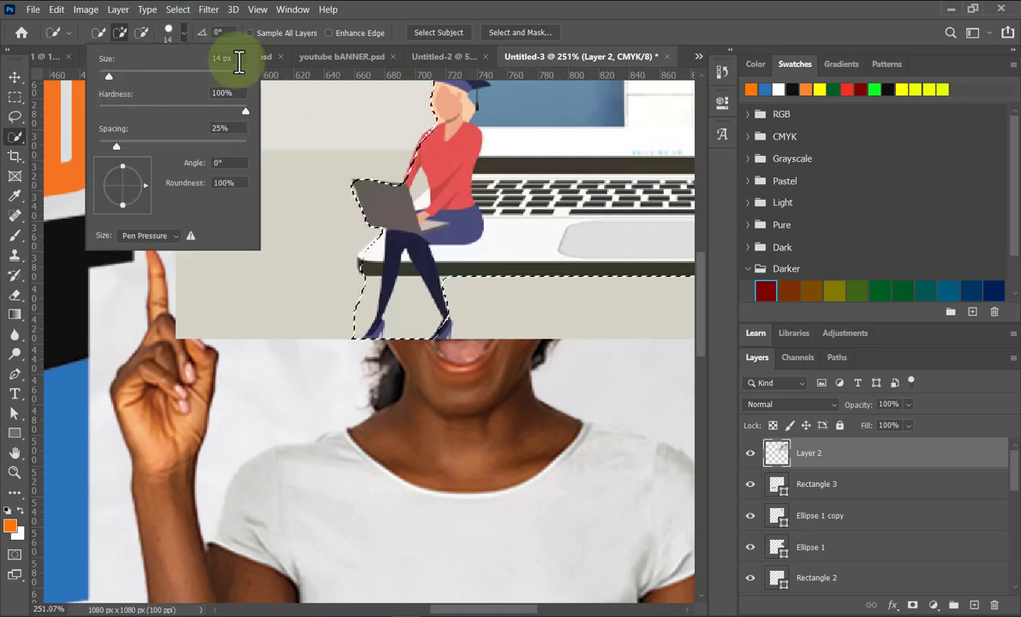
# Set the Quick Selection brush to 8 px and refine the selection around the laptop's top-left corner.
pyautogui.moveTo(237, 63); pyautogui.dragTo(198, 63)
pyautogui.write('8')
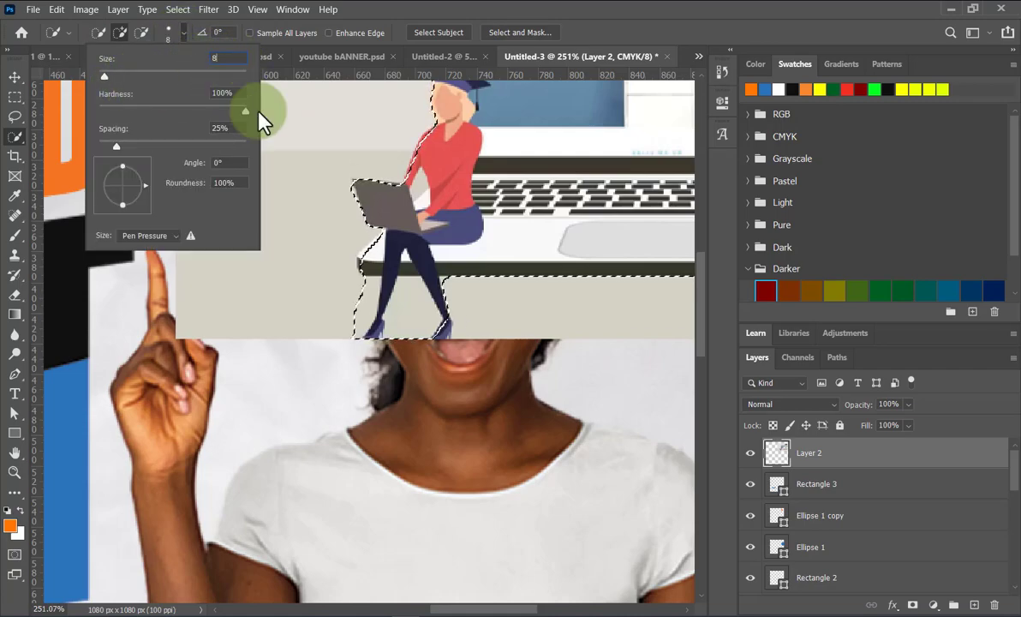
pyautogui.press('Return')
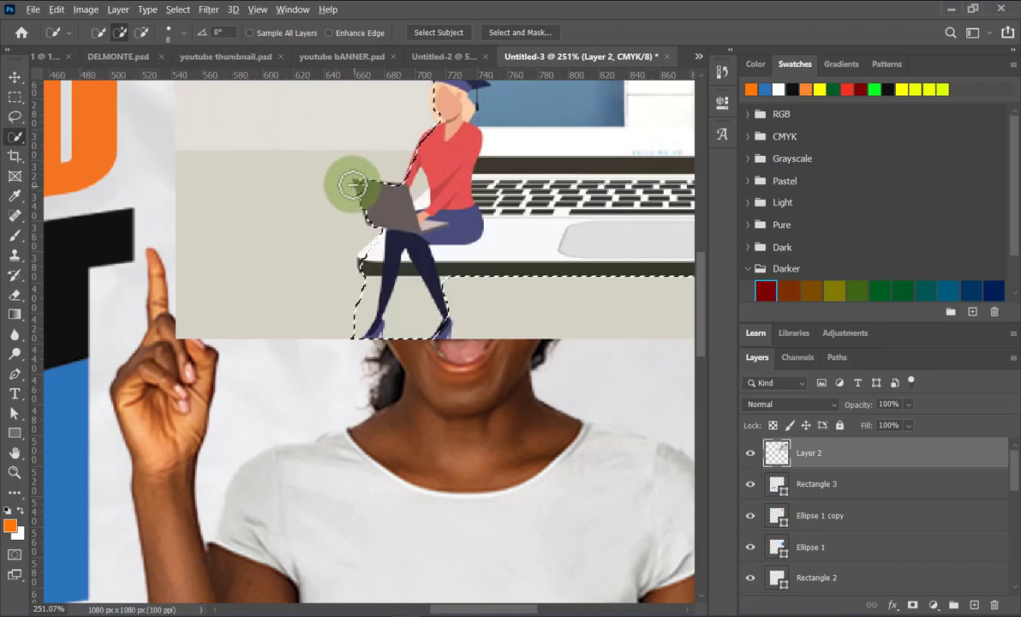
pyautogui.keyDown('alt'); pyautogui.click(352, 178); pyautogui.keyUp('alt')
pyautogui.click(357, 183)
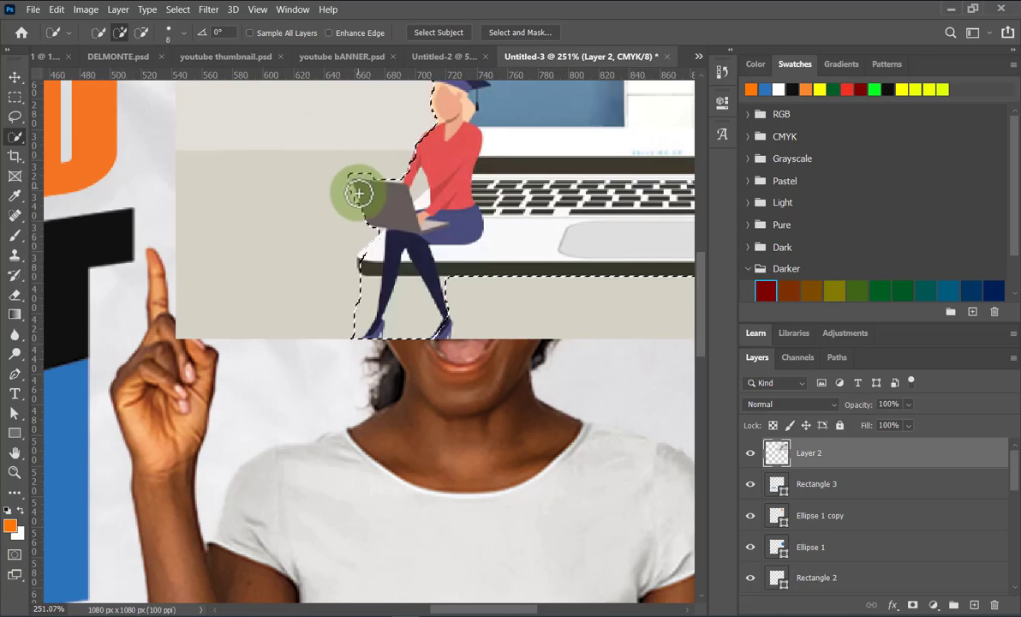
pyautogui.keyDown('alt'); pyautogui.click(366, 167); pyautogui.keyUp('alt')
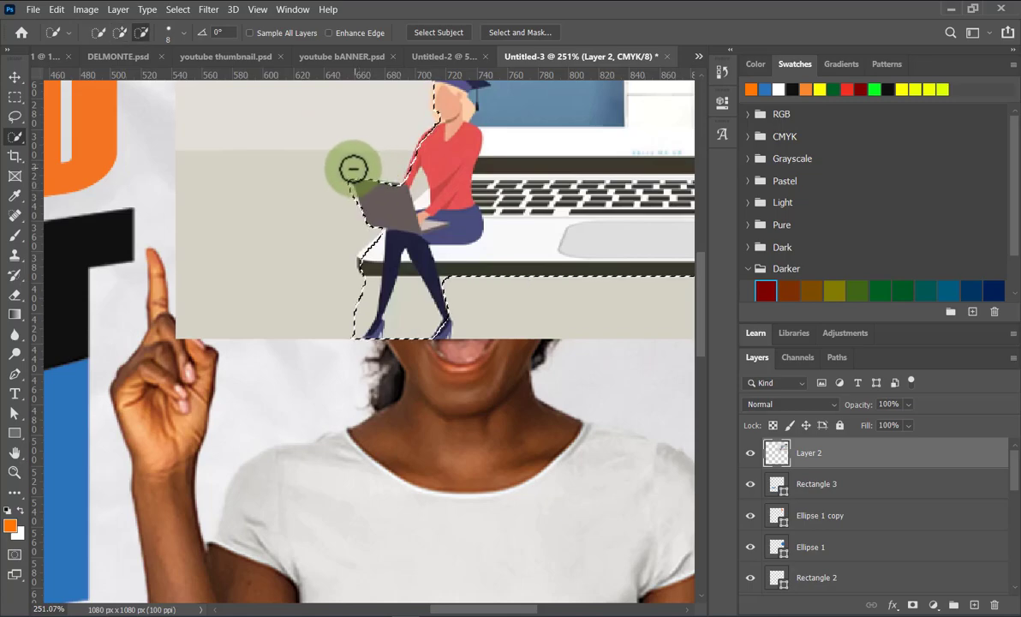
pyautogui.click(342, 182)
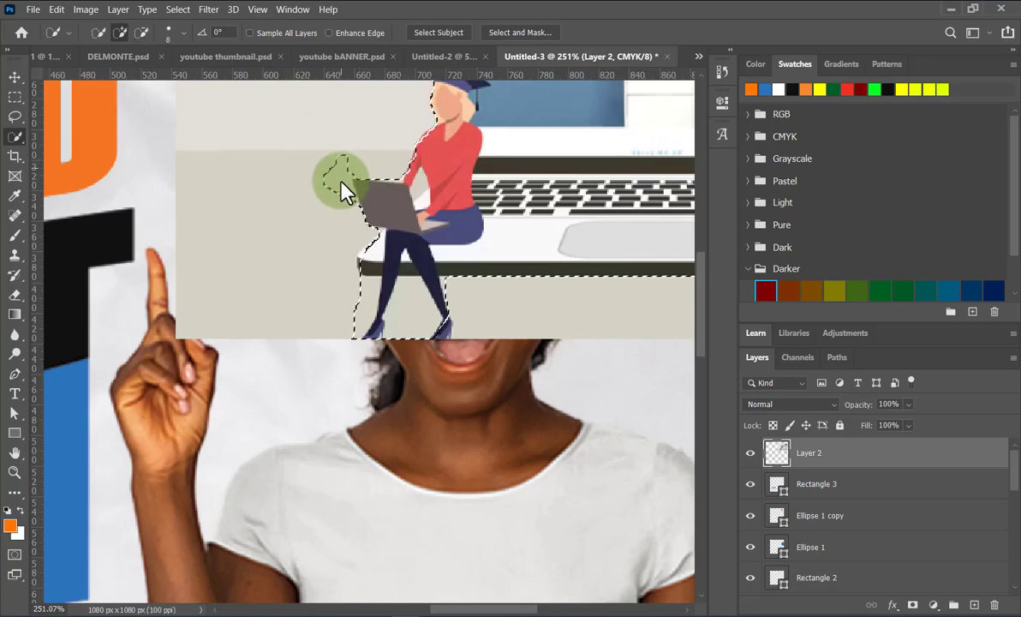
pyautogui.moveTo(346, 166); pyautogui.dragTo(344, 200)
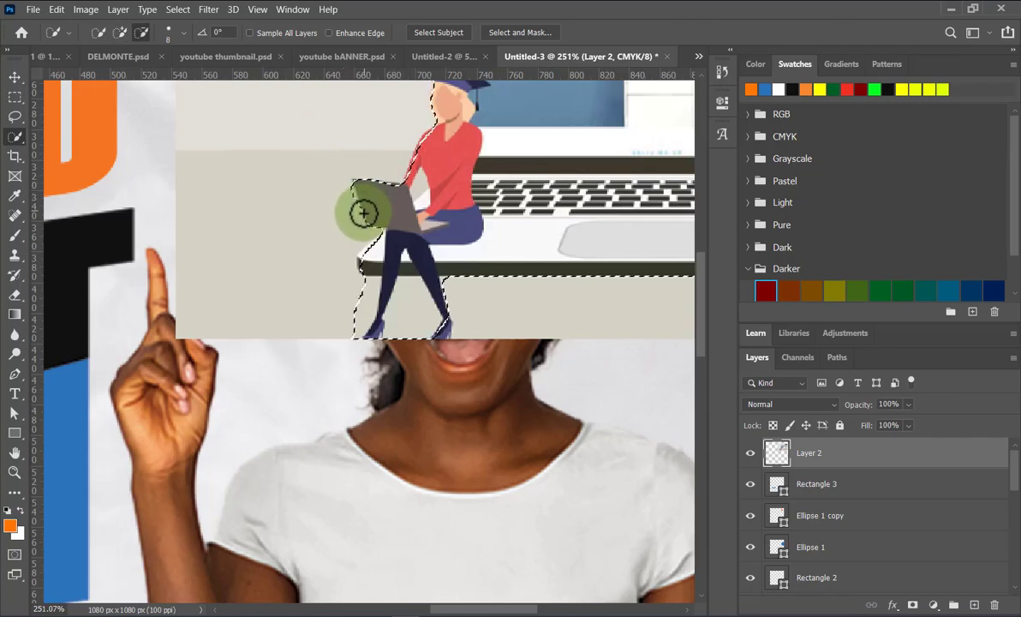
pyautogui.click(353, 185)
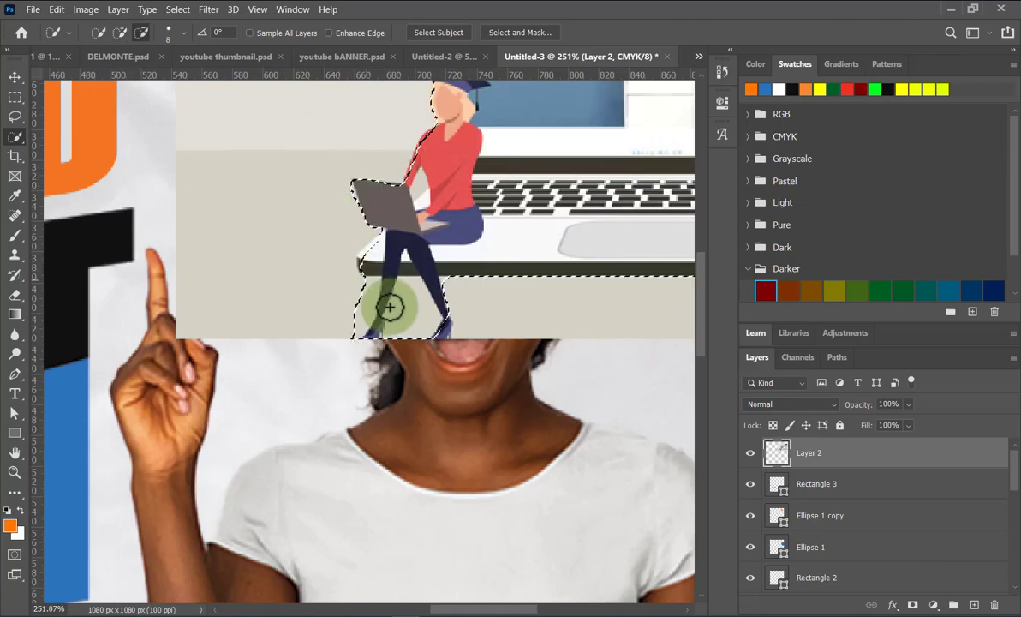
# Subtract the grey background between the figure's legs from the selection.
pyautogui.moveTo(406, 338)
pyautogui.mouseDown()
pyautogui.moveTo(406, 288)
pyautogui.moveTo(468, 297)
pyautogui.moveTo(343, 291)
pyautogui.moveTo(450, 290)
pyautogui.moveTo(368, 283)
pyautogui.moveTo(378, 313)
pyautogui.moveTo(390, 316)
pyautogui.moveTo(390, 304)
pyautogui.moveTo(393, 317)
pyautogui.moveTo(368, 328)
pyautogui.moveTo(365, 305)
pyautogui.moveTo(374, 334)
pyautogui.mouseUp()
pyautogui.scroll(-3, 329, 302)
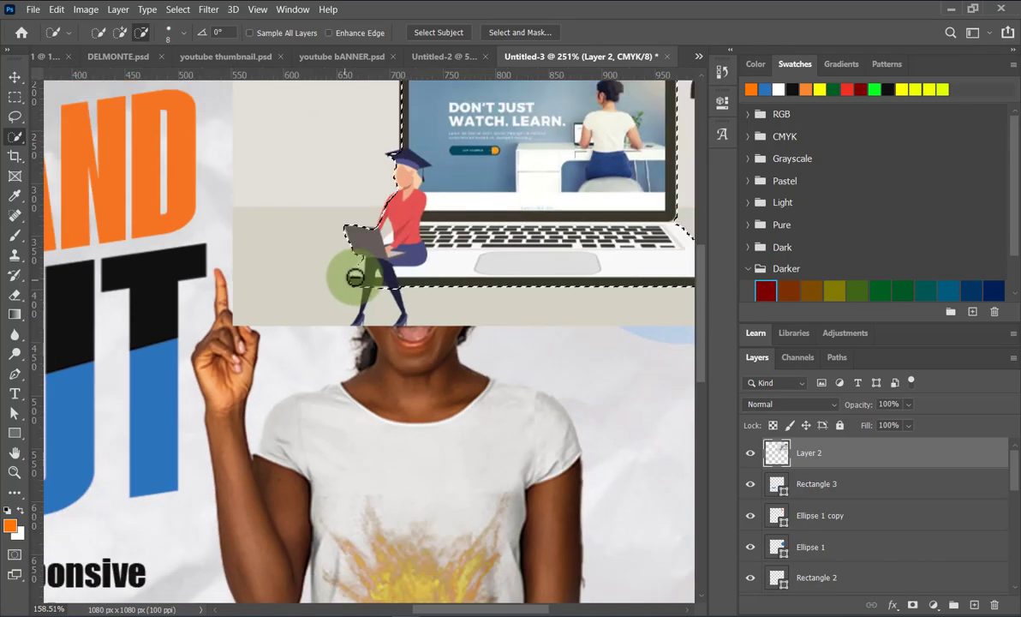
pyautogui.scroll(-2, 353, 277)
pyautogui.scroll(-3, 501, 227)
# Invert the selection, delete the grey background around the illustration, and deselect.
pyautogui.scroll(-1, 558, 156)
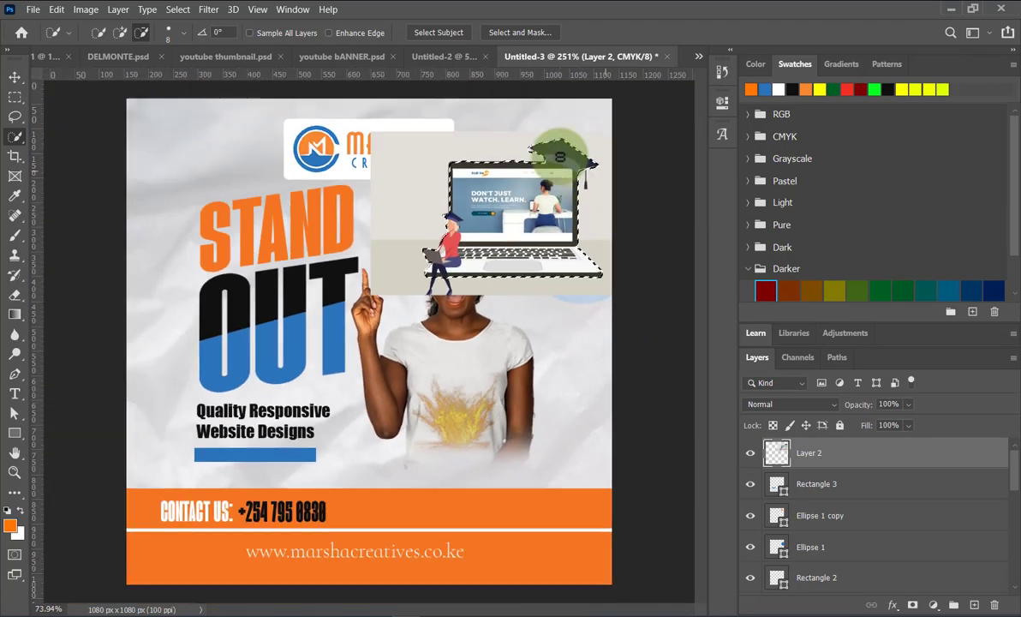
pyautogui.click(180, 10)
pyautogui.click(195, 65)
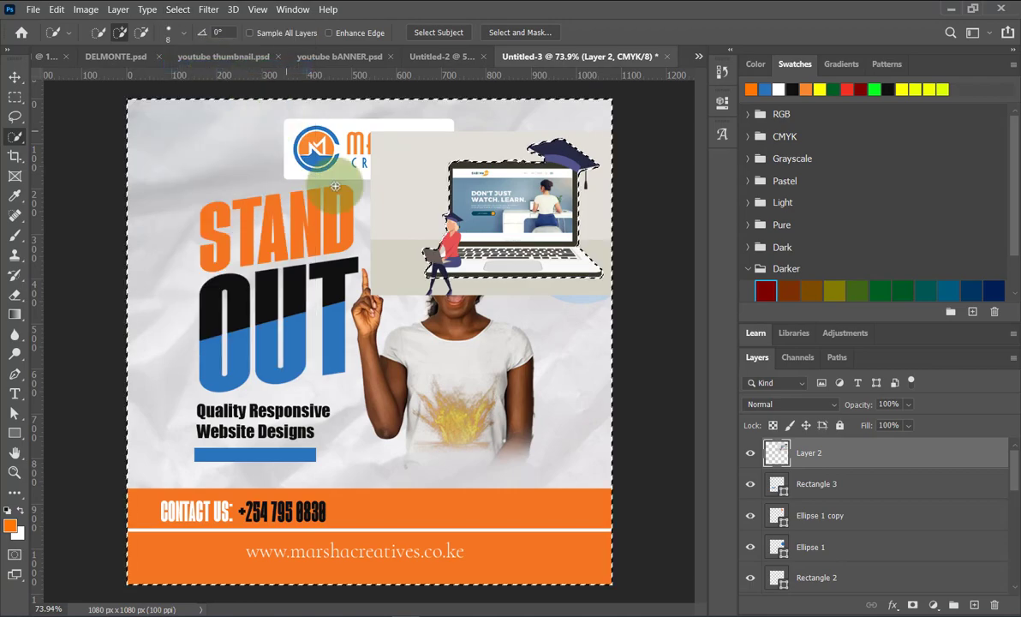
pyautogui.press('Delete')
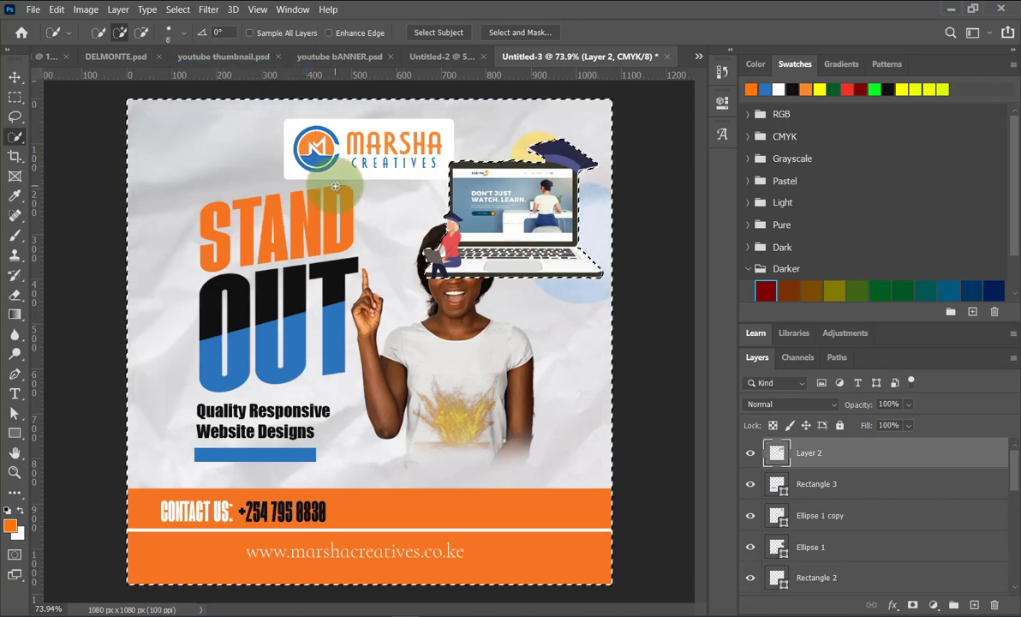
pyautogui.hotkey('ctrl', 'd')
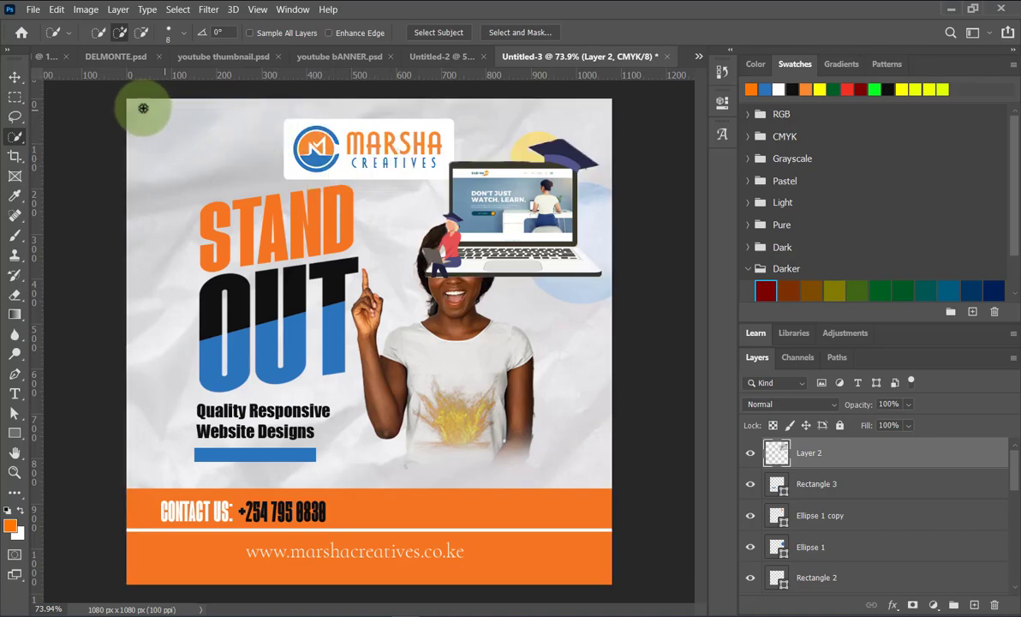
# Move the laptop illustration's layer below the woman photo in the Layers panel.
pyautogui.click(16, 76)
pyautogui.click(535, 248)
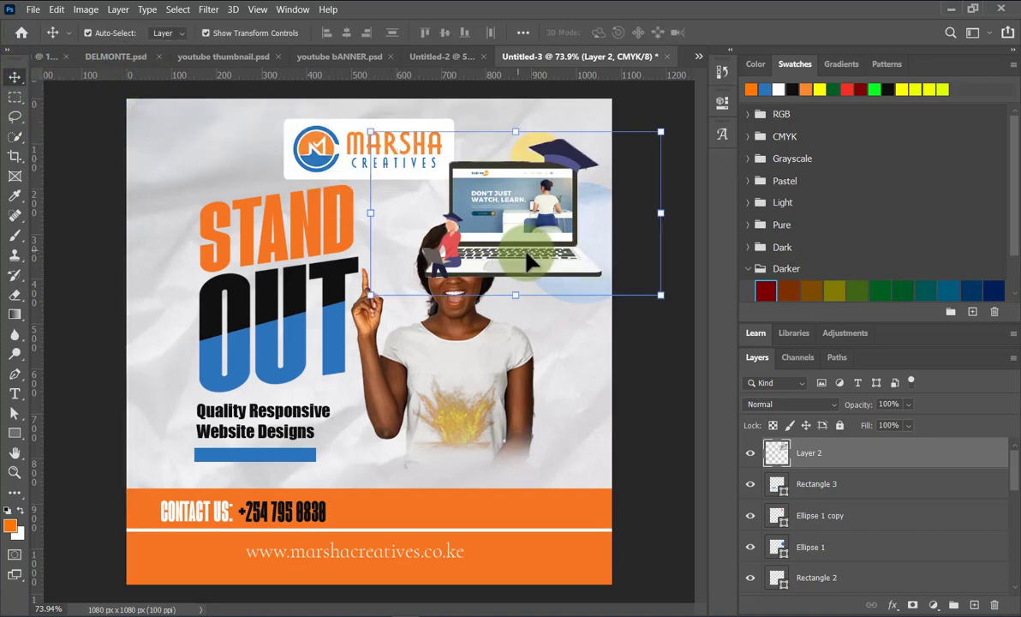
pyautogui.click(640, 338)
pyautogui.click(555, 257)
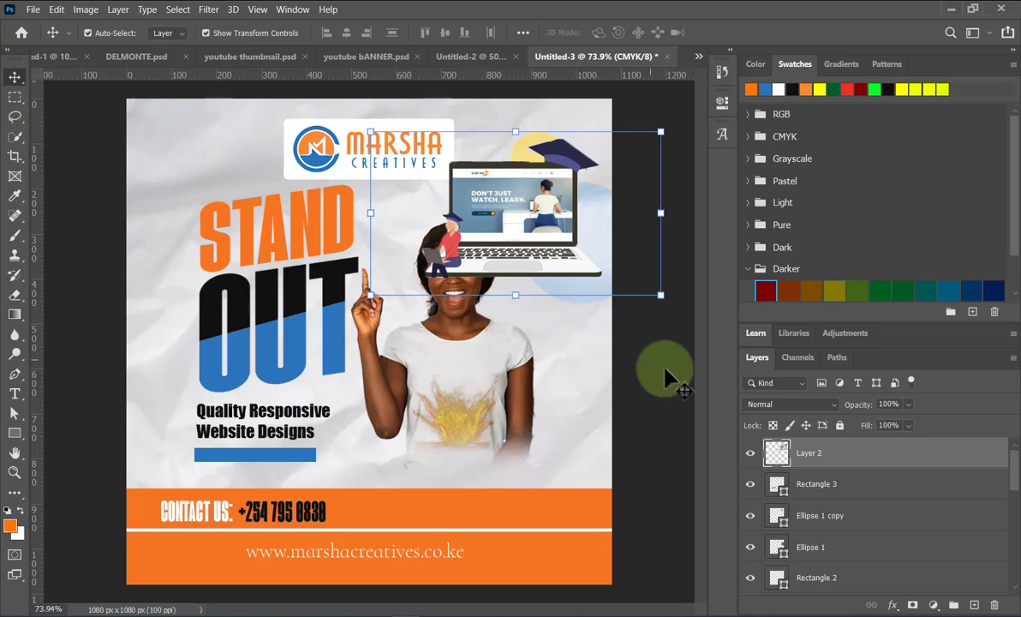
pyautogui.click(835, 454)
pyautogui.moveTo(837, 456); pyautogui.dragTo(862, 487)
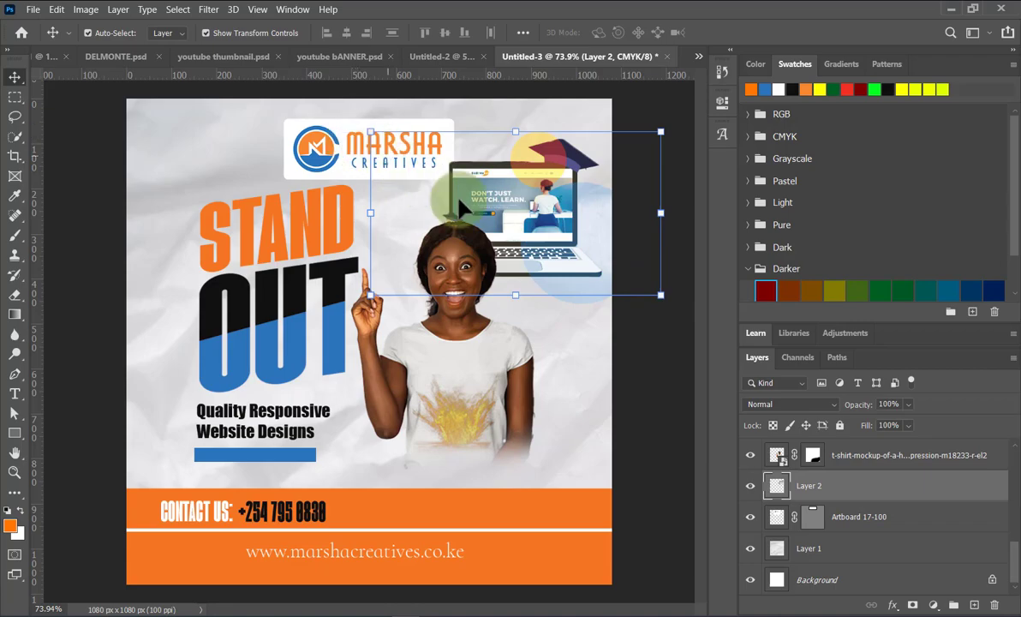
# Shift the laptop graphic right and enlarge it to 108.8%.
pyautogui.moveTo(502, 198); pyautogui.dragTo(528, 208)
pyautogui.moveTo(392, 299); pyautogui.dragTo(366, 315)
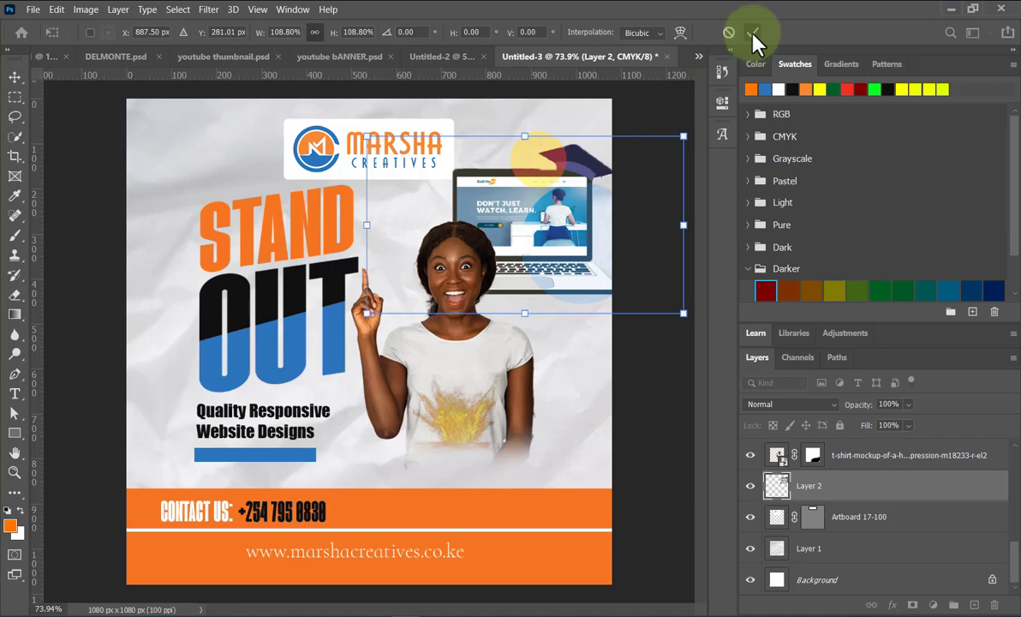
pyautogui.click(659, 385)
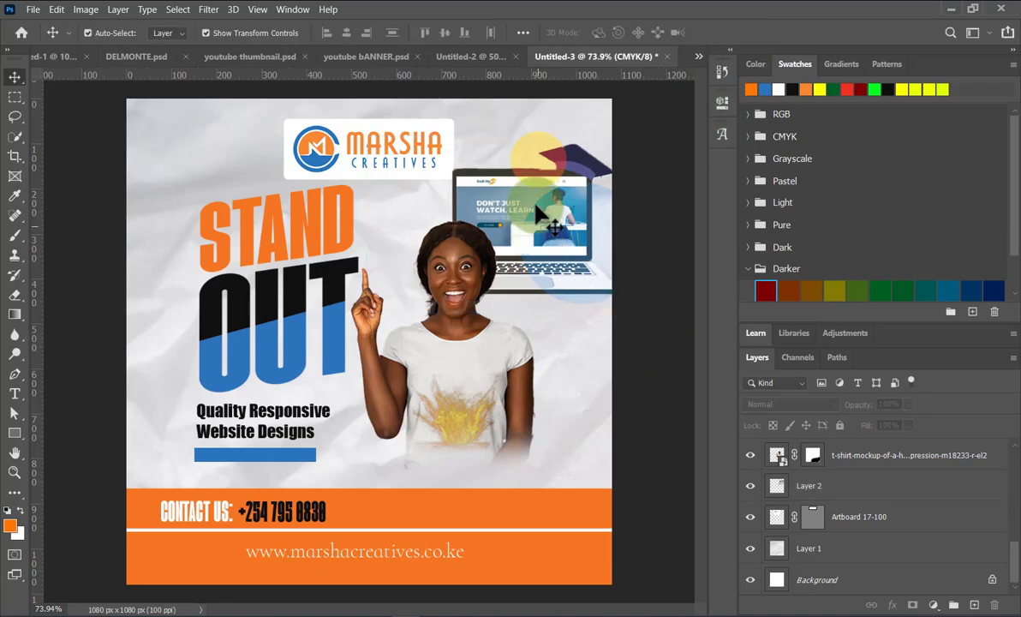
# Drag Ellipse 1 copy 2 to the lower right over the contact band and scale it to 222.68%.
pyautogui.moveTo(548, 170); pyautogui.dragTo(584, 476)
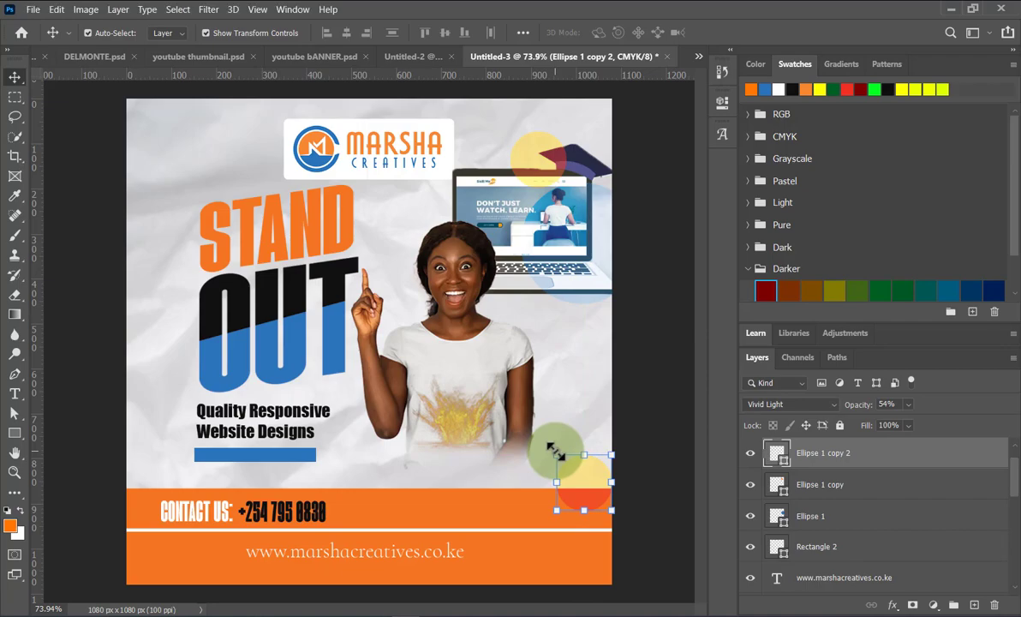
pyautogui.hotkey('ctrl', 't')
pyautogui.moveTo(534, 435); pyautogui.dragTo(520, 419)
pyautogui.moveTo(557, 464); pyautogui.dragTo(547, 451)
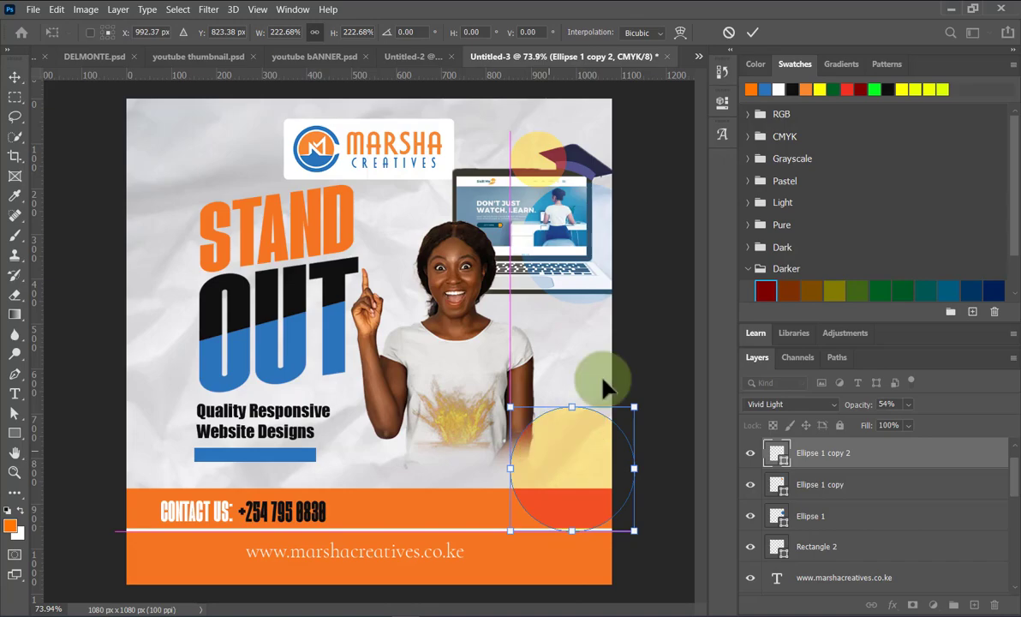
pyautogui.click(753, 33)
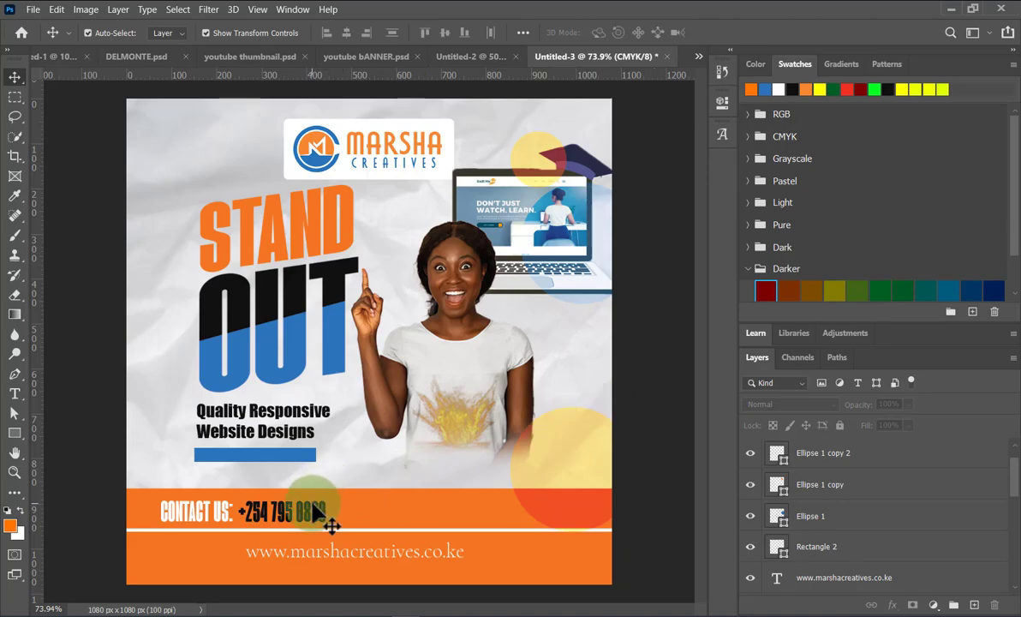
# Centre the CONTACT US: label in the band and shift the phone number and website address.
pyautogui.moveTo(308, 516); pyautogui.dragTo(400, 582)
pyautogui.moveTo(223, 514); pyautogui.dragTo(389, 510)
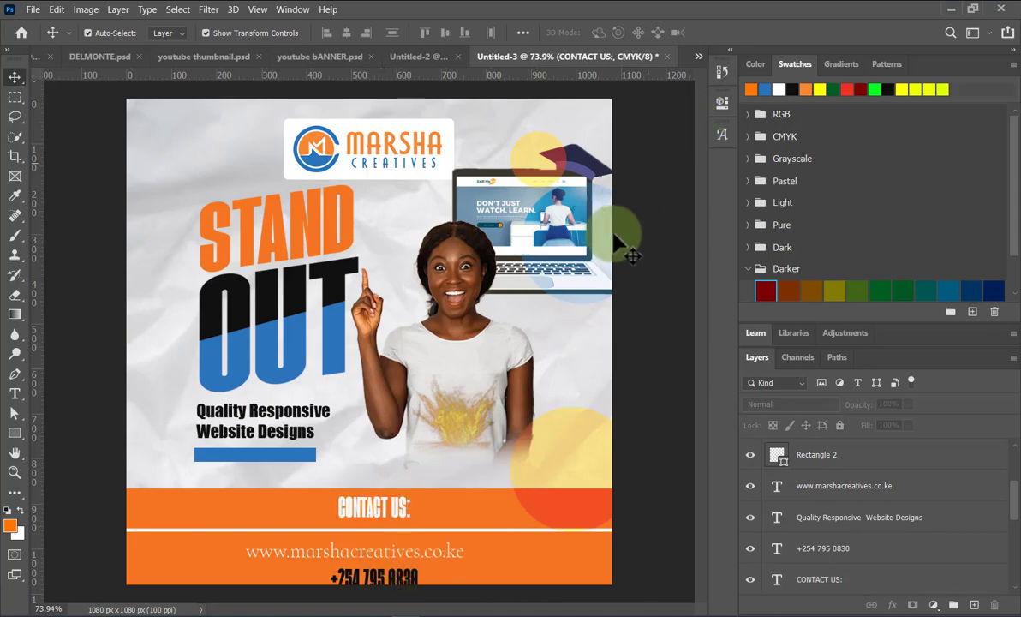
pyautogui.click(396, 552)
pyautogui.moveTo(393, 558); pyautogui.dragTo(565, 570)
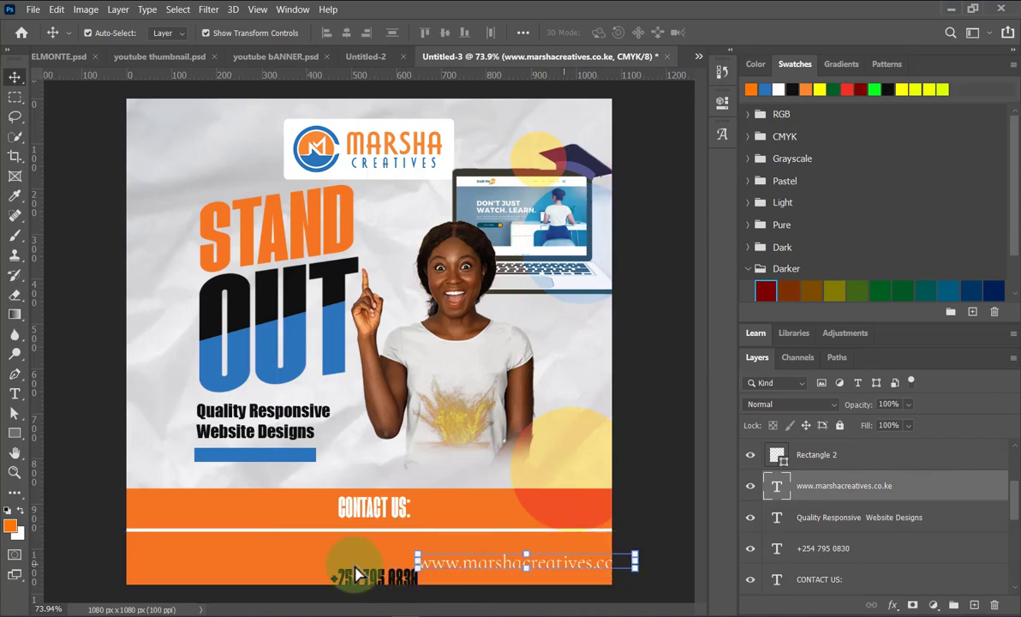
# Raise the phone number under CONTACT US, lower the white divider, and centre the website address.
pyautogui.moveTo(367, 571); pyautogui.dragTo(383, 535)
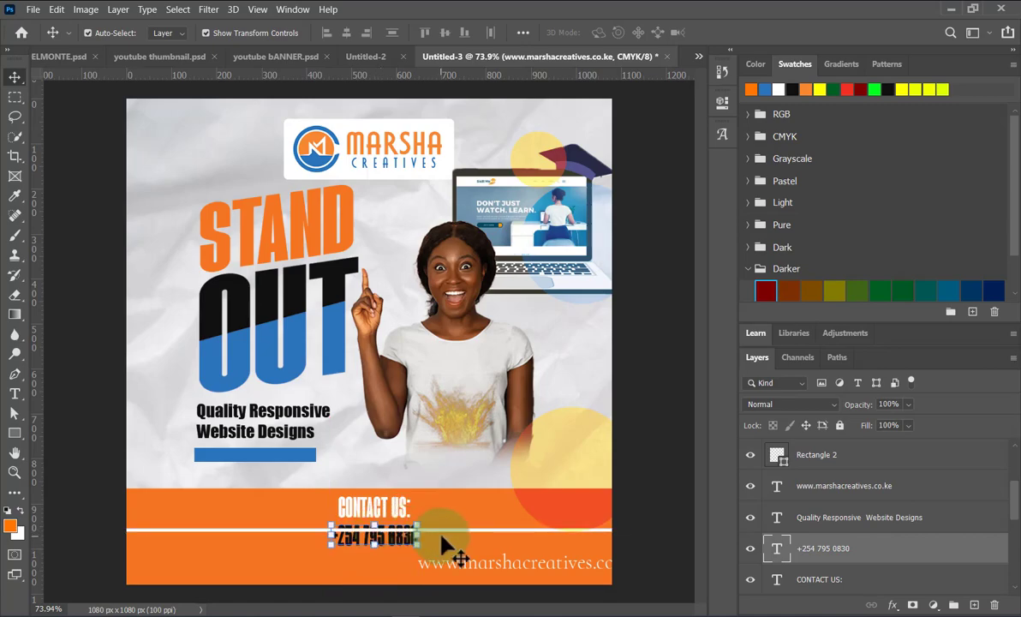
pyautogui.moveTo(458, 533)
pyautogui.mouseDown()
pyautogui.moveTo(463, 554)
pyautogui.moveTo(474, 528)
pyautogui.mouseUp()
pyautogui.moveTo(511, 575); pyautogui.dragTo(387, 572)
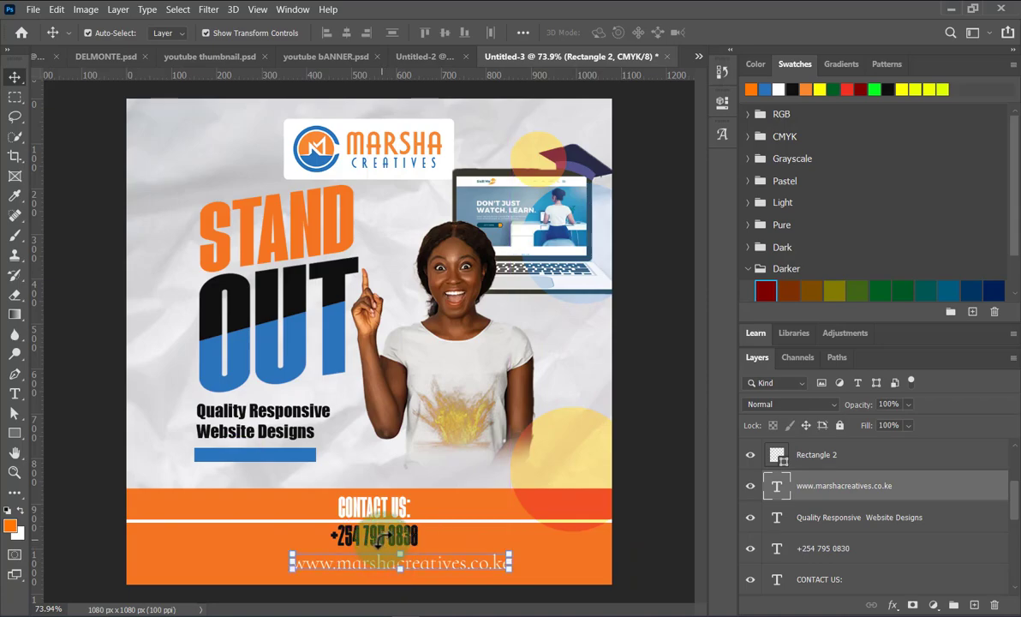
pyautogui.hotkey('ctrl', 't')
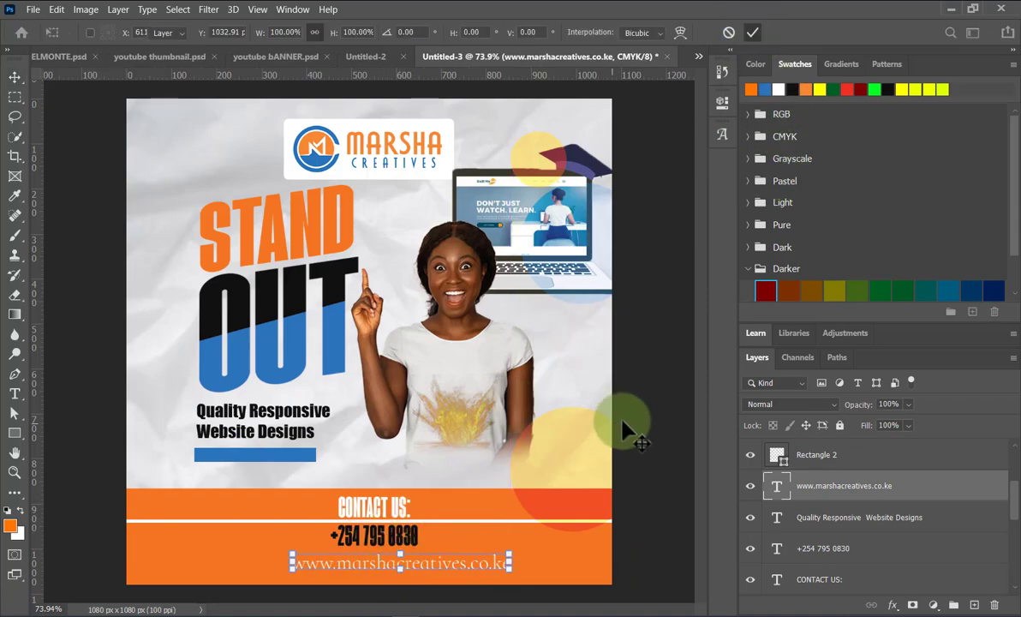
pyautogui.click(381, 537)
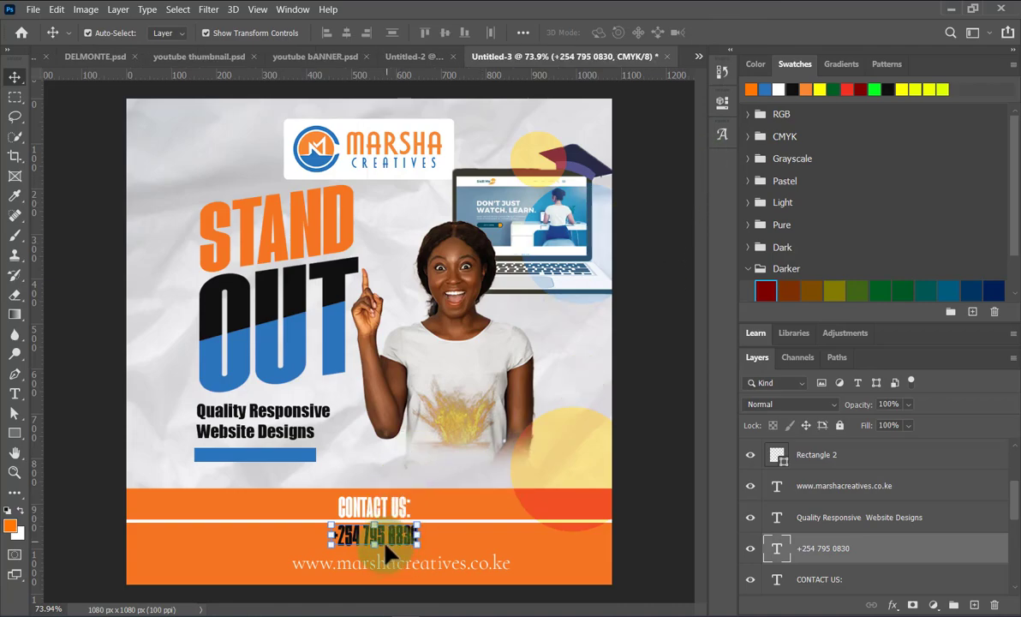
# Set the phone number to Cormorant Infant at 32 pt and shift it left.
pyautogui.click(722, 101)
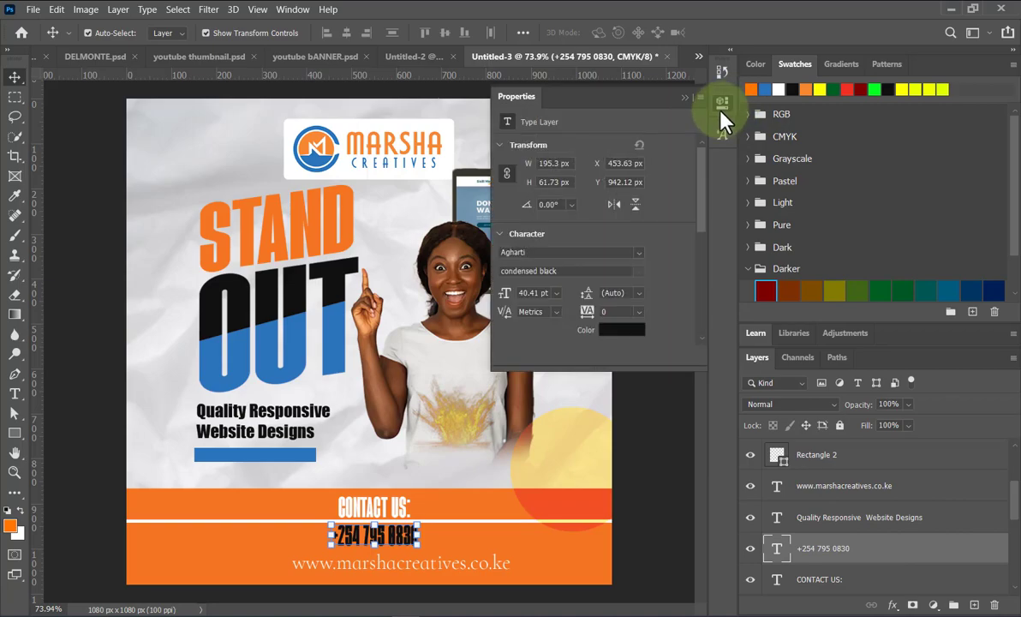
pyautogui.click(639, 253)
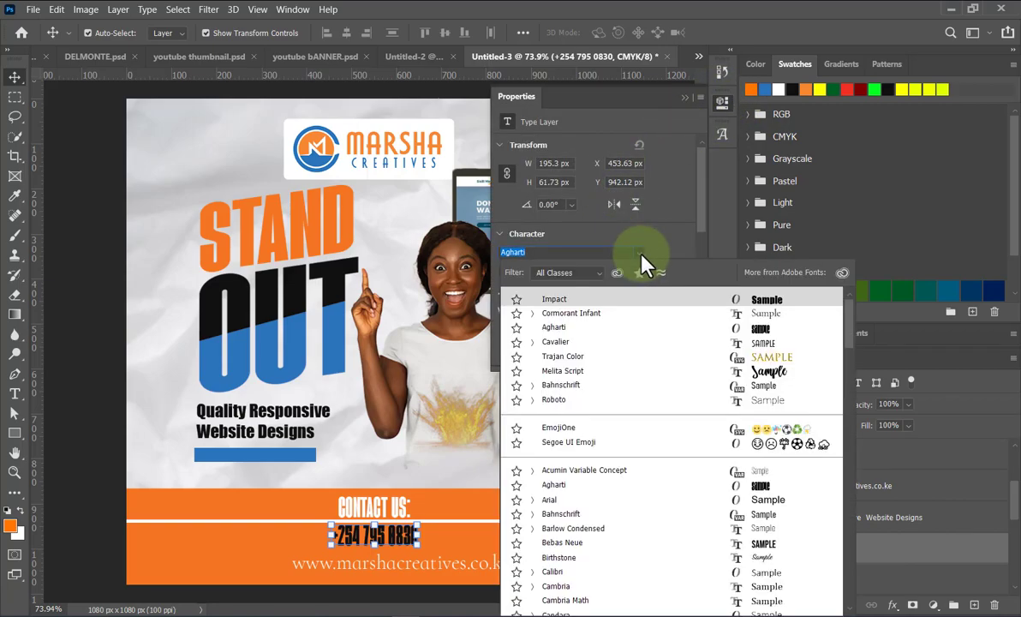
pyautogui.click(574, 313)
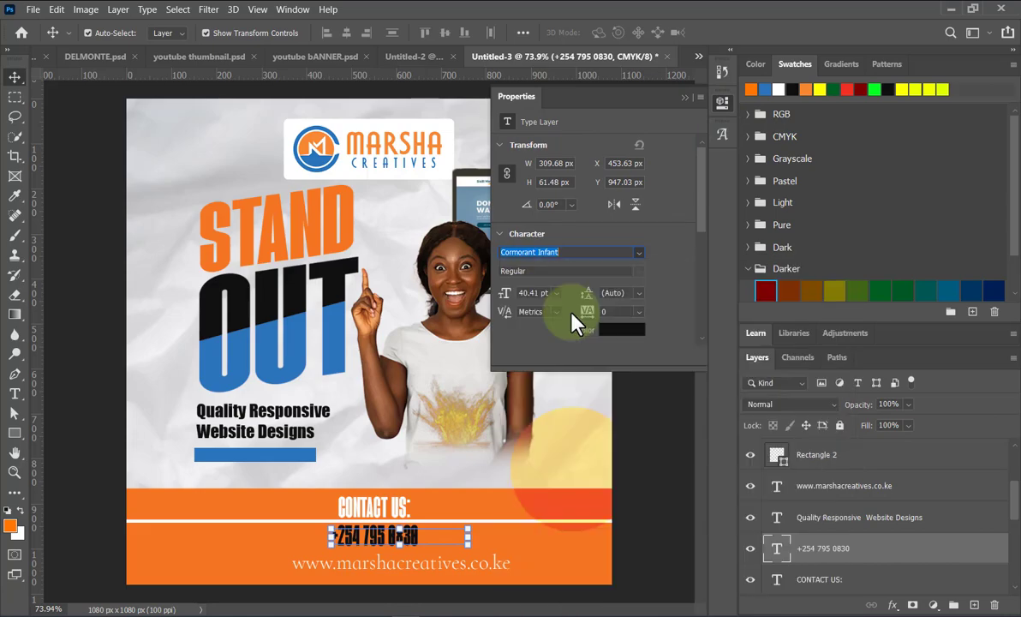
pyautogui.moveTo(410, 544); pyautogui.dragTo(257, 541)
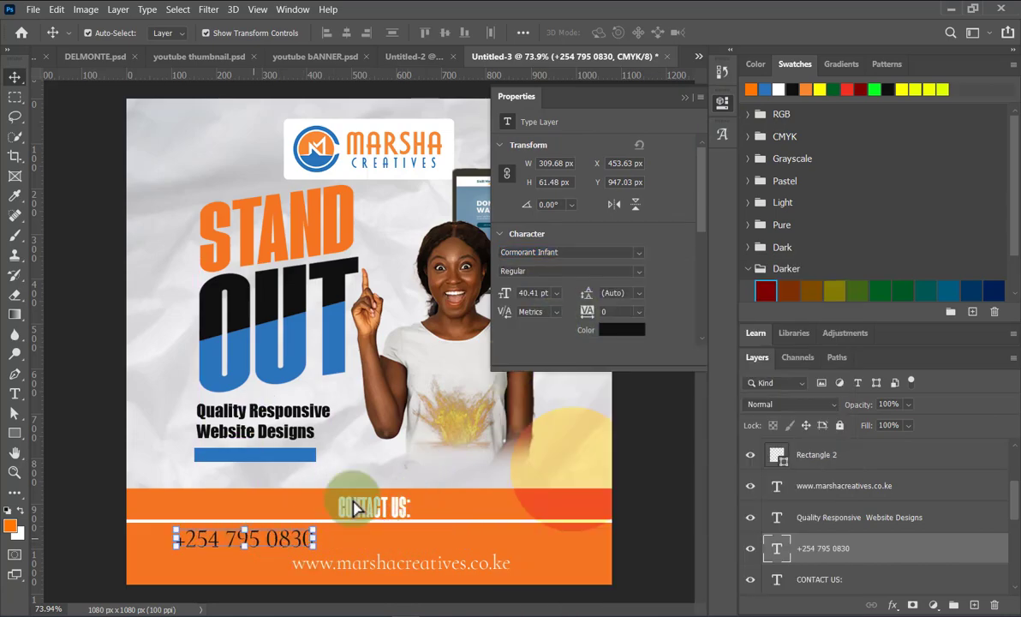
pyautogui.click(417, 570)
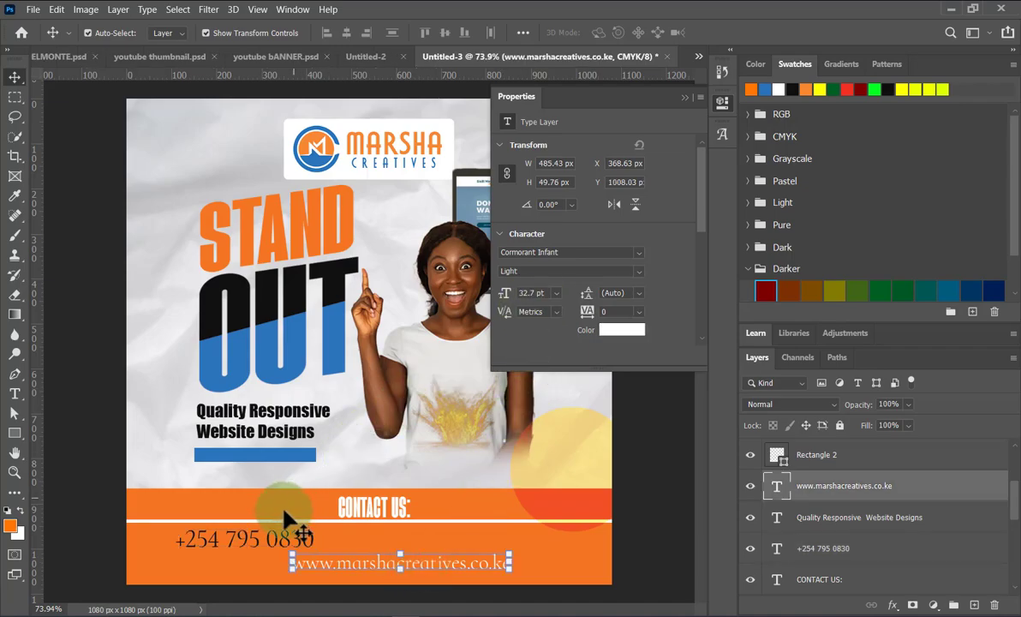
pyautogui.click(292, 541)
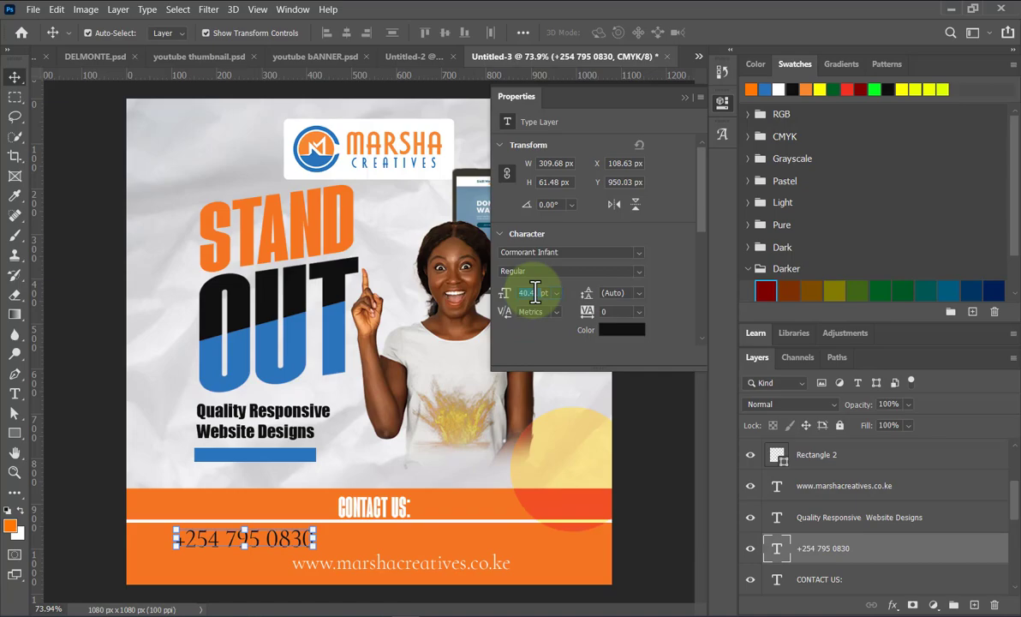
pyautogui.write('32')
pyautogui.press('Return')
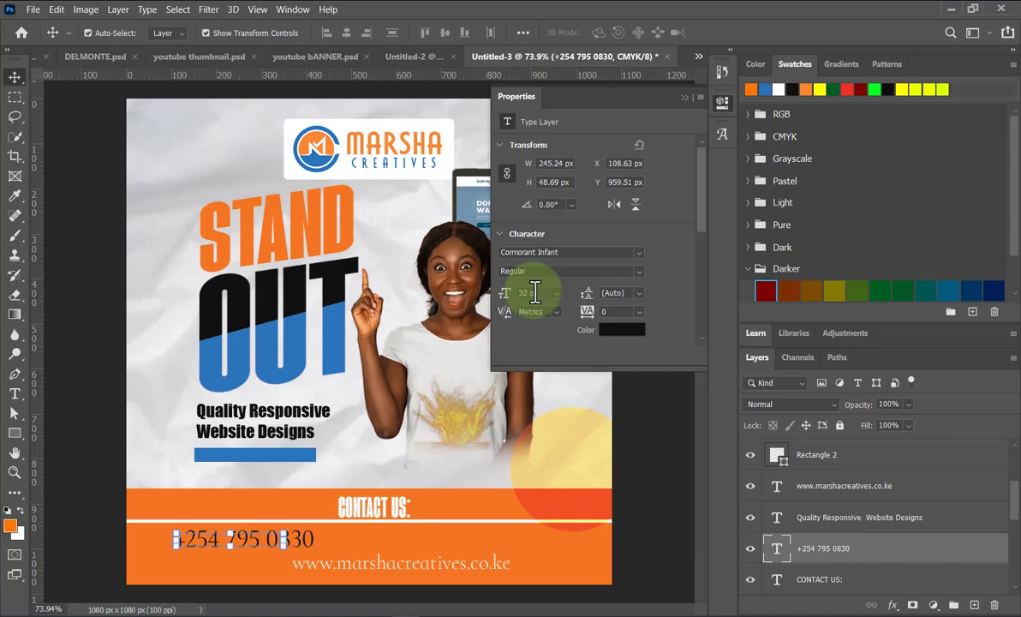
# Append the company e-mail address after a divider on the phone number line.
pyautogui.doubleClick(276, 541)
pyautogui.click(285, 541)
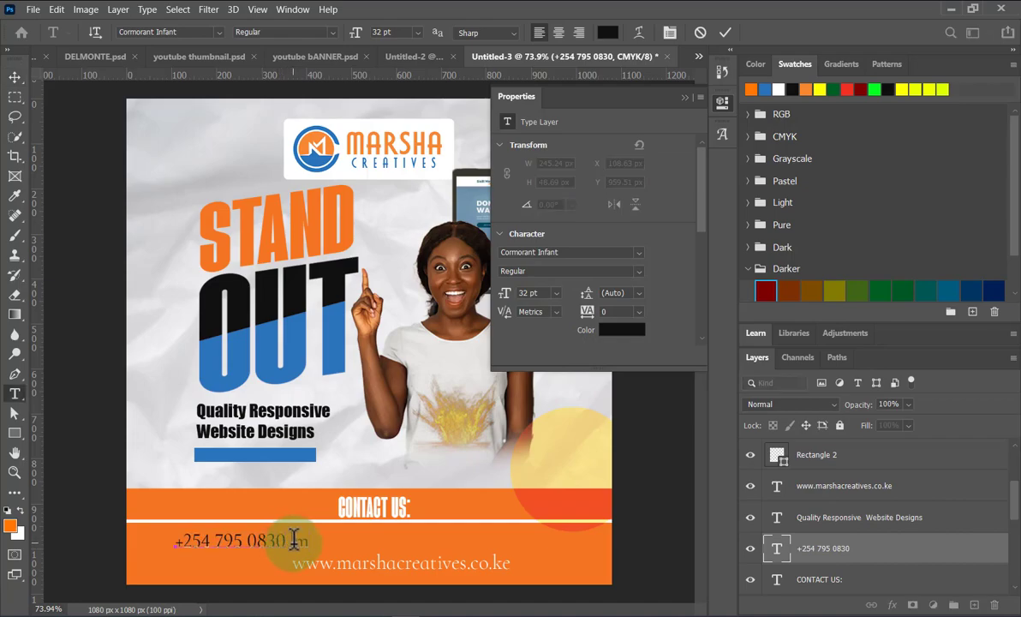
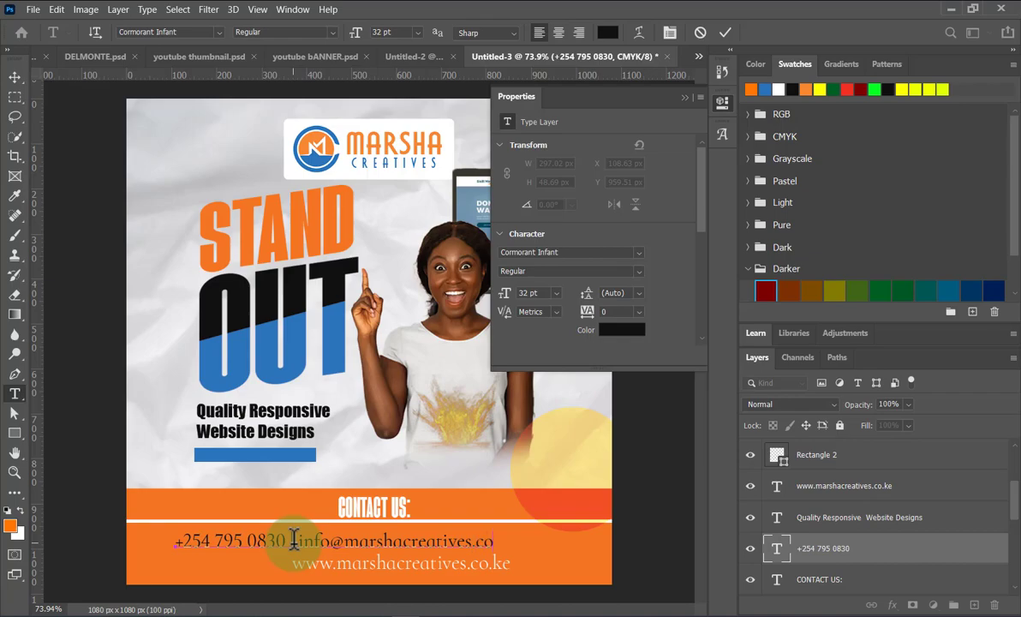
pyautogui.write('|')
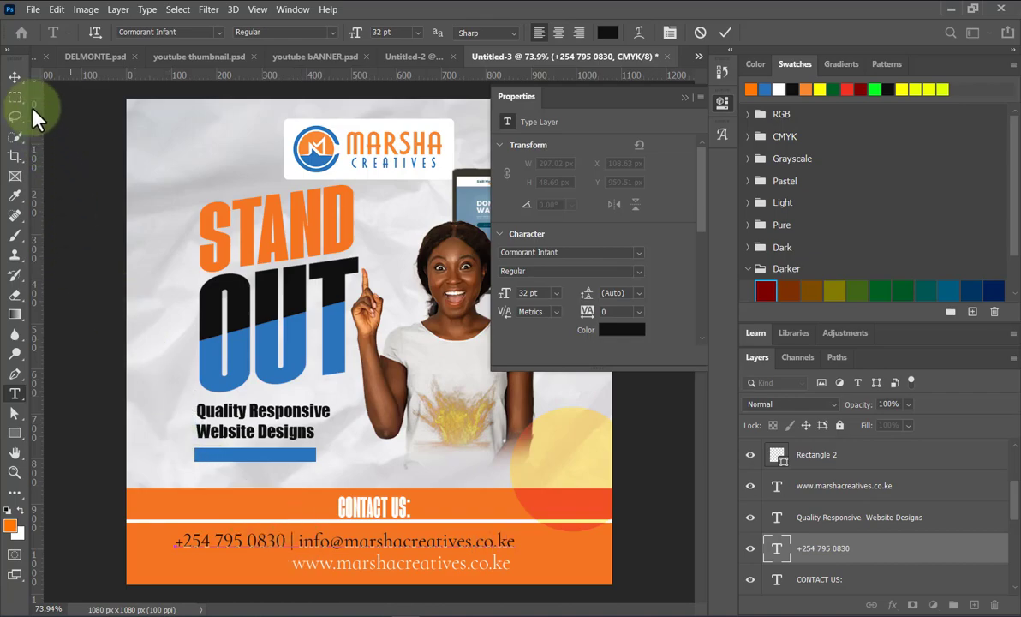
pyautogui.click(14, 77)
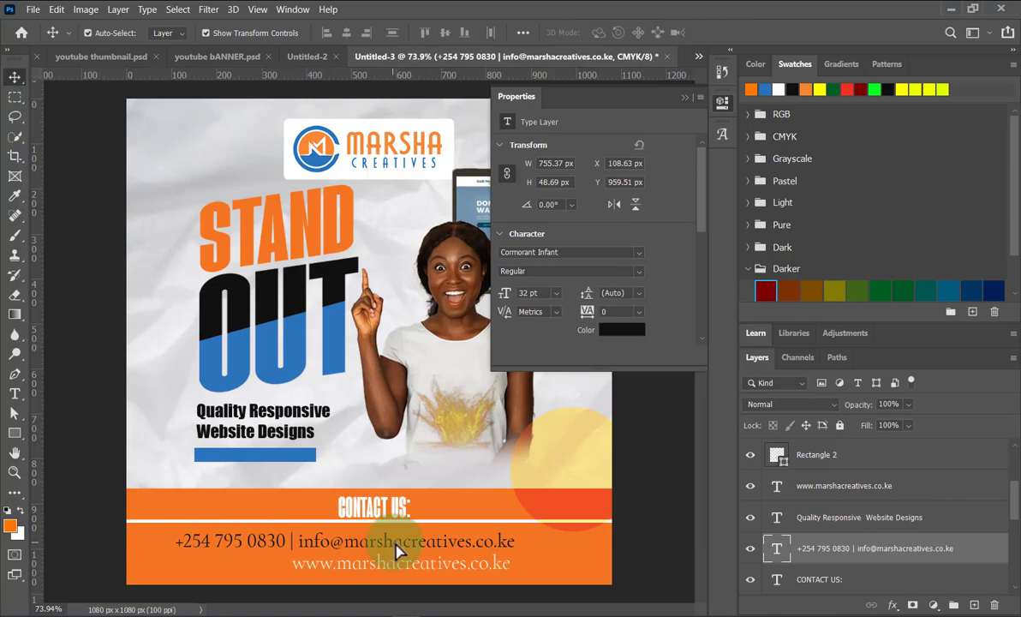
# Centre the combined phone-and-e-mail line in the orange band.
pyautogui.moveTo(391, 547); pyautogui.dragTo(407, 551)
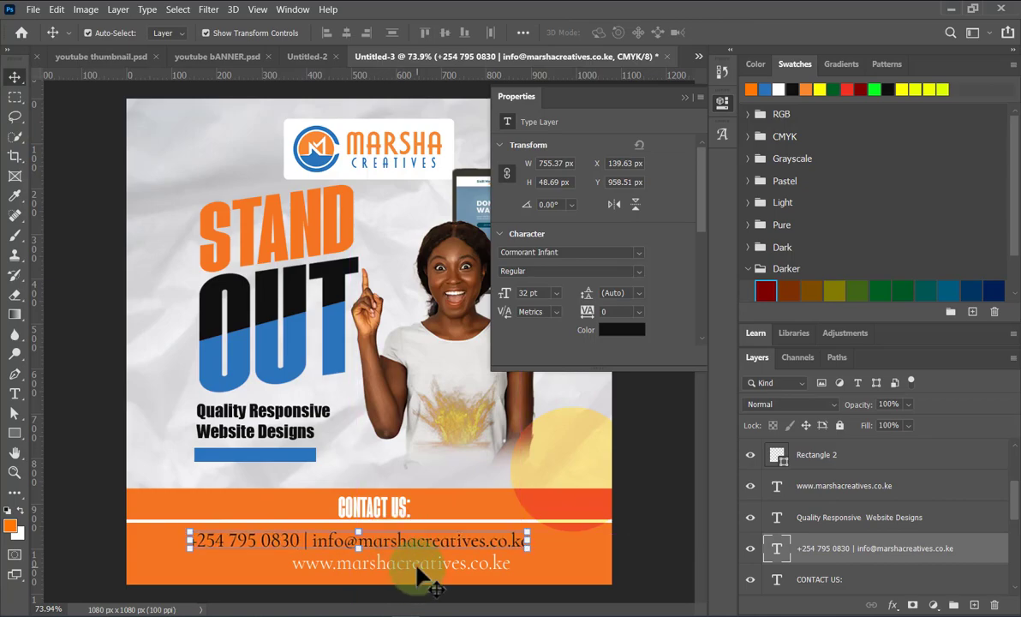
pyautogui.hotkey('ctrl', 't')
pyautogui.click(752, 32)
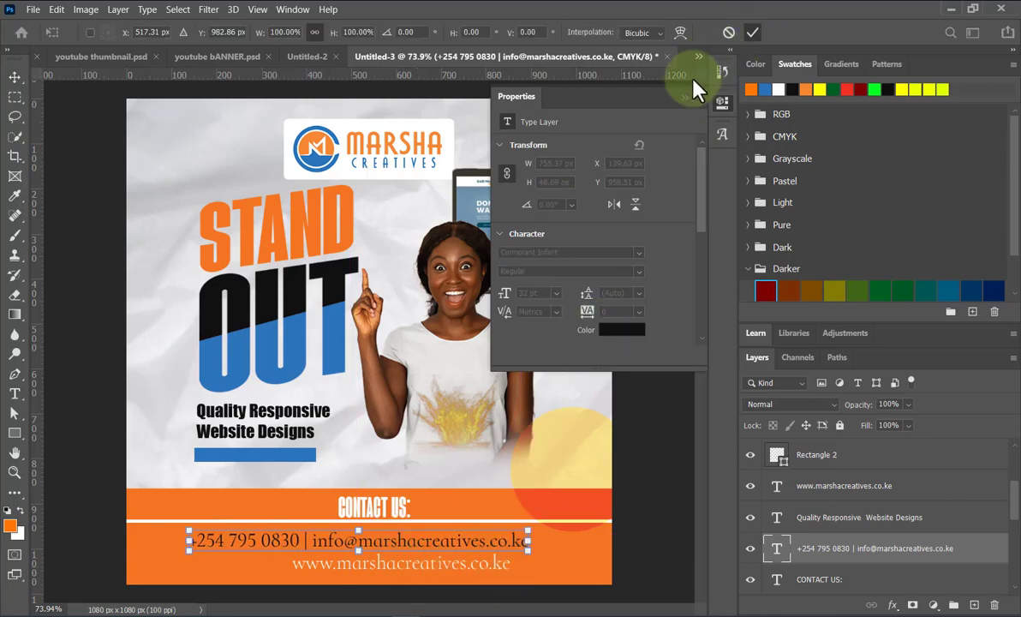
pyautogui.click(684, 97)
# Centre the website address under the contact line and recolour it black.
pyautogui.moveTo(387, 576); pyautogui.dragTo(348, 574)
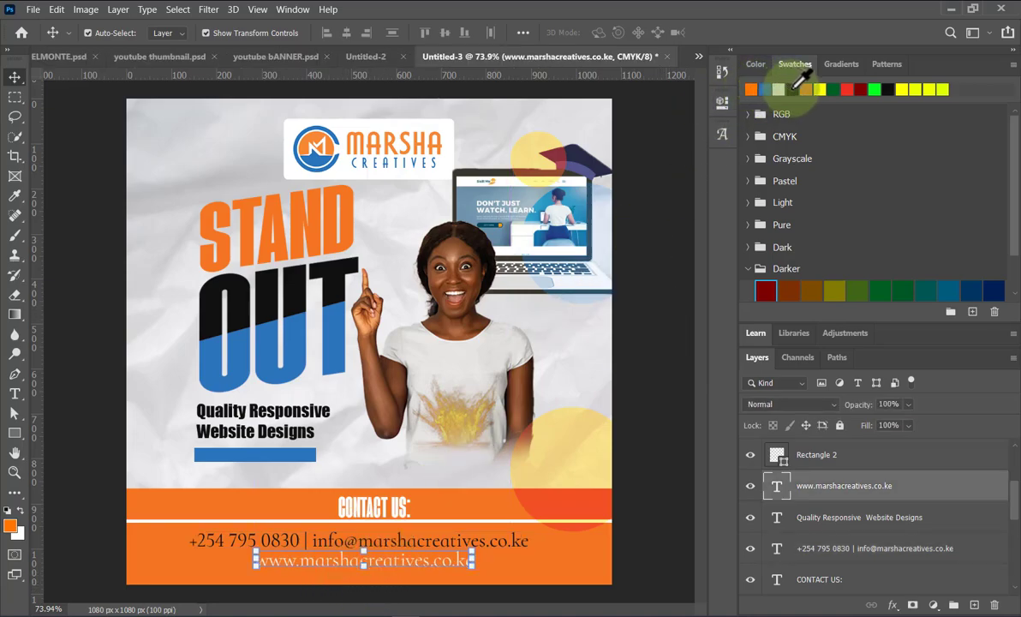
pyautogui.click(793, 87)
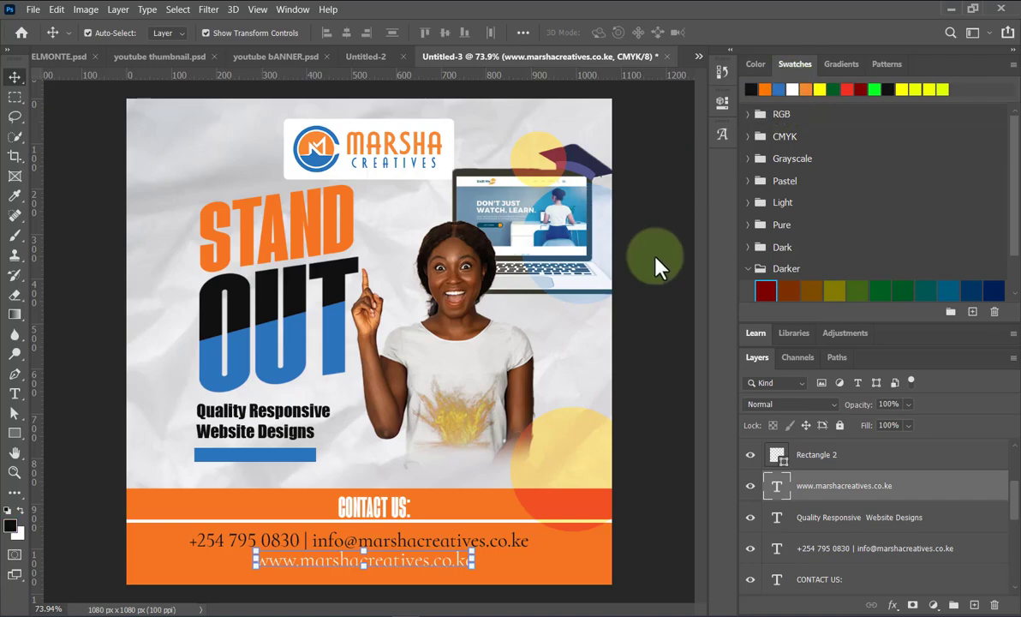
pyautogui.click(376, 568)
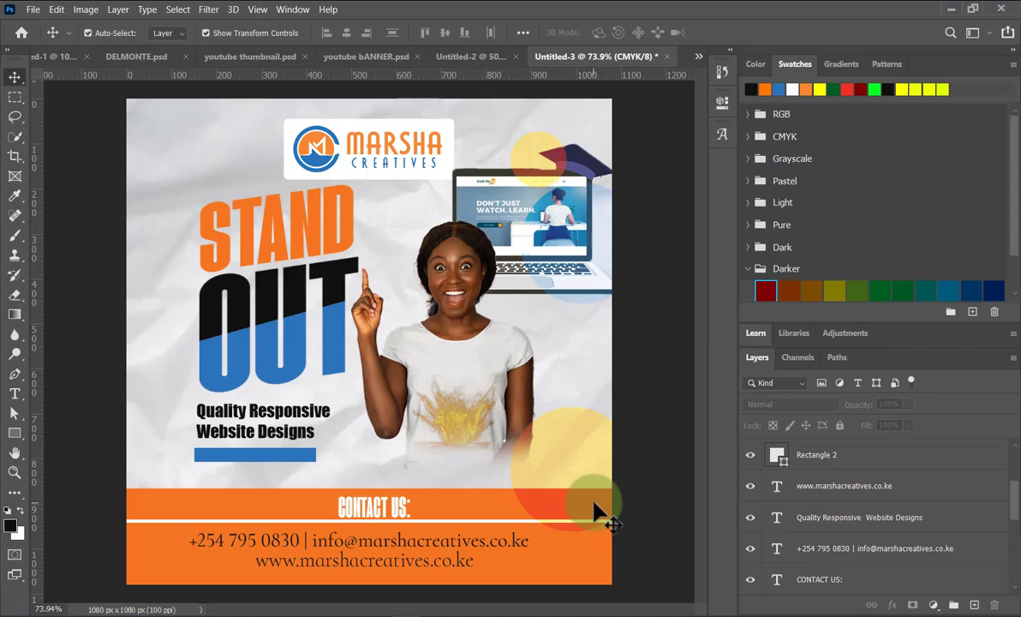
# Halve the height of the blue Rectangle 3 bar under the tagline and raise it slightly.
pyautogui.click(258, 465)
pyautogui.click(259, 456)
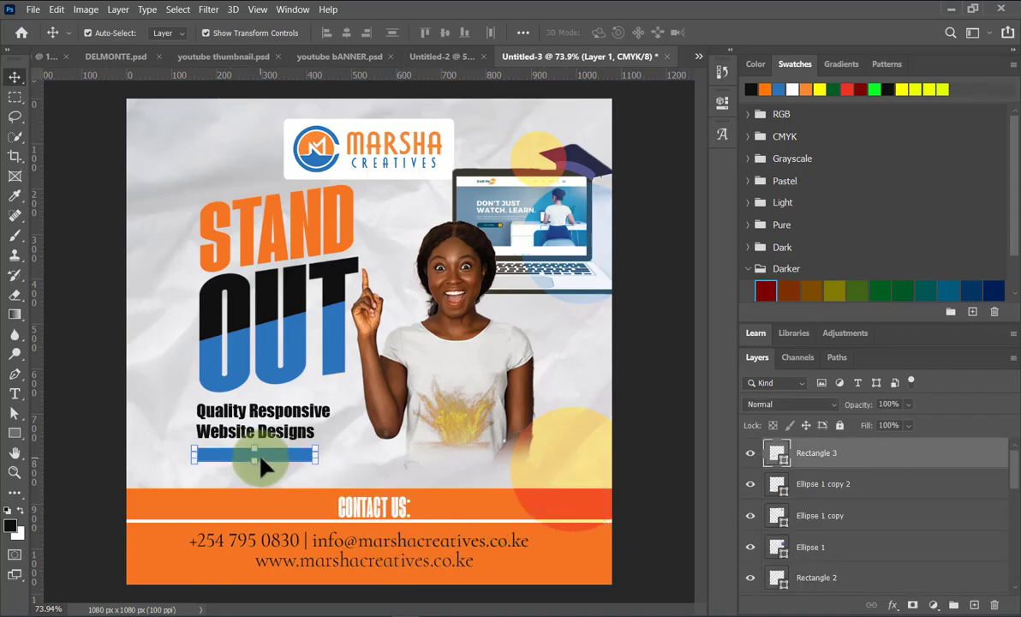
pyautogui.scroll(3, 256, 455)
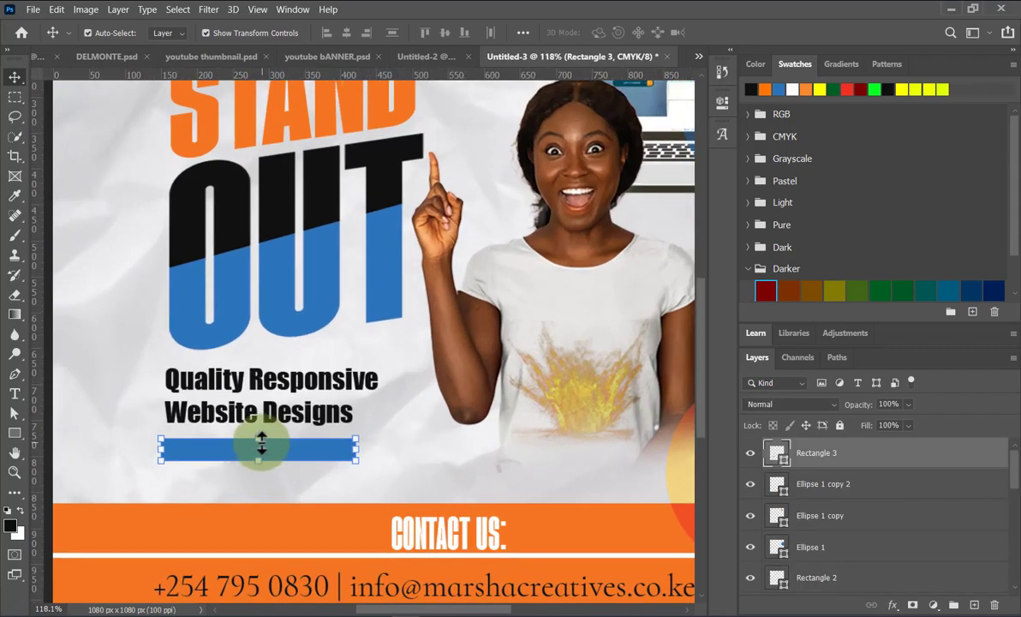
pyautogui.hotkey('ctrl', 't')
pyautogui.moveTo(260, 440); pyautogui.dragTo(281, 451)
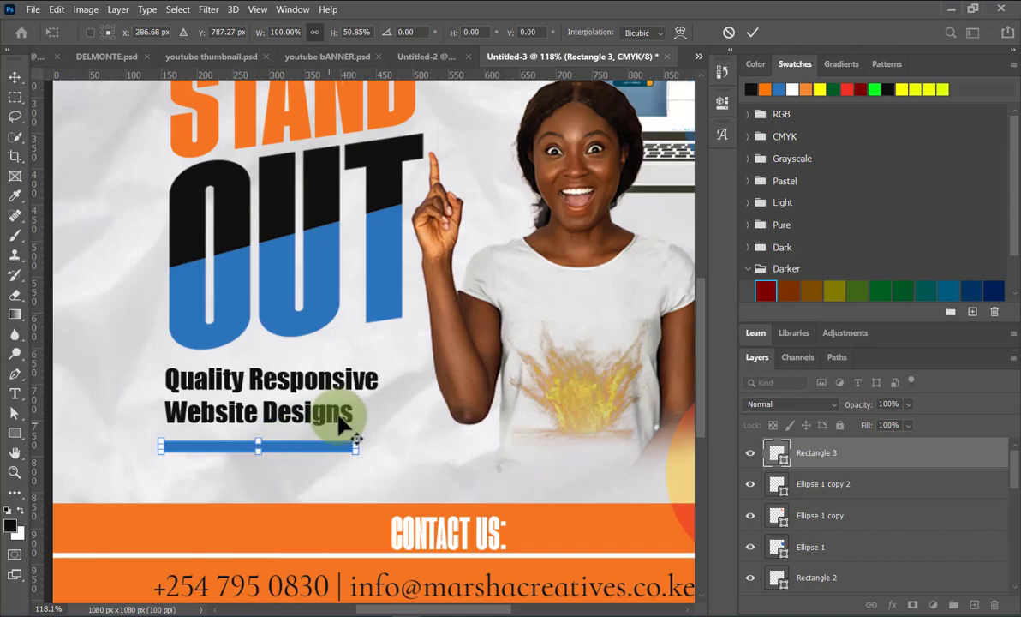
pyautogui.scroll(-2, 345, 419)
pyautogui.scroll(-3, 472, 266)
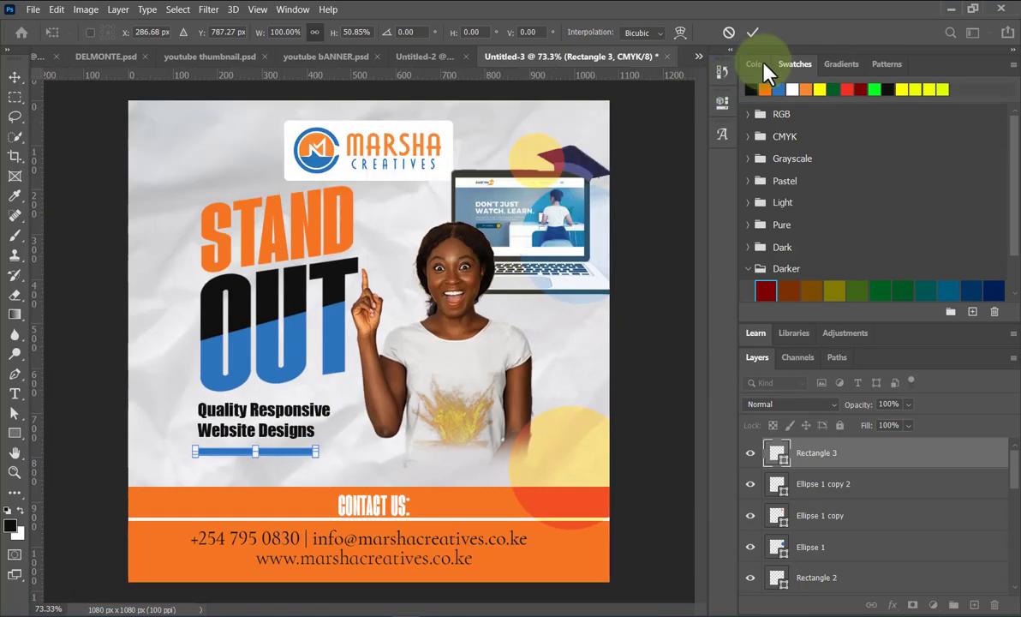
pyautogui.press('Return')
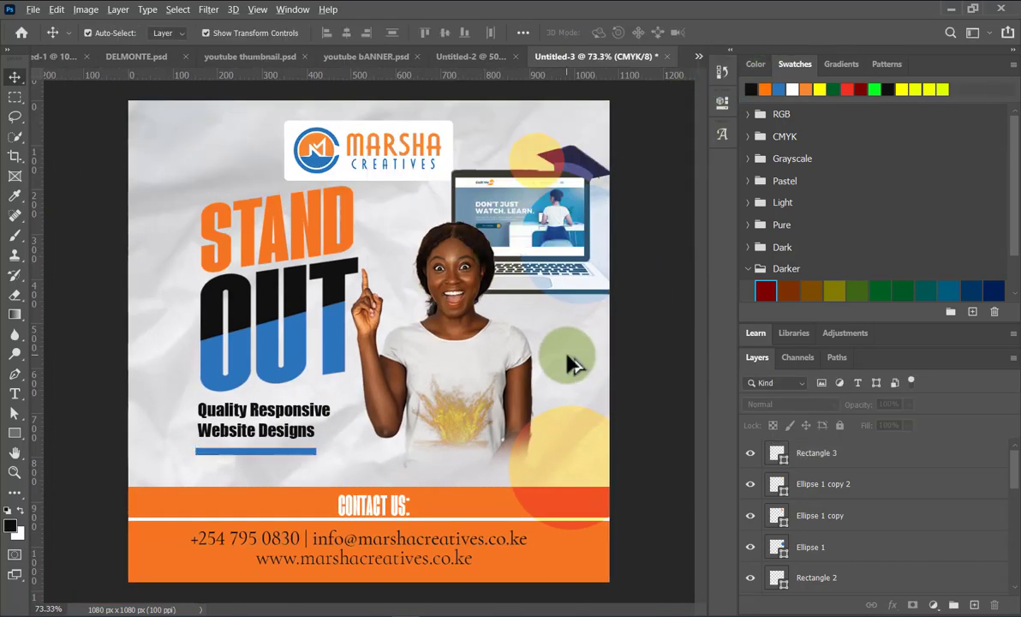
pyautogui.scroll(-2, 473, 350)
pyautogui.scroll(-3, 468, 340)
pyautogui.scroll(3, 315, 416)
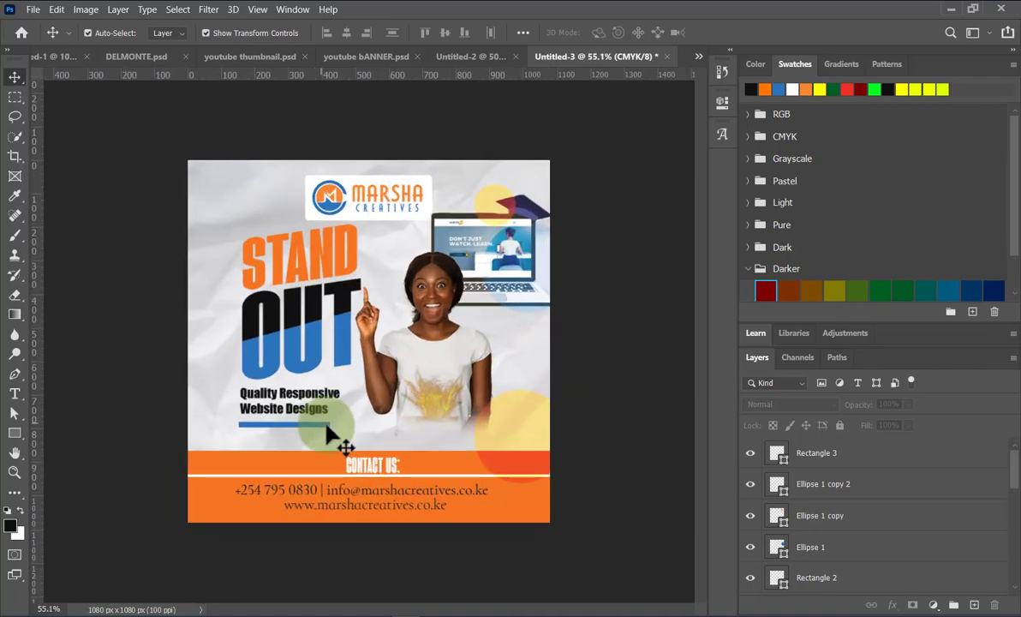
# Nudge the CONTACT US heading slightly and check the divider and contact bar positions.
pyautogui.click(374, 468)
pyautogui.moveTo(373, 463); pyautogui.dragTo(372, 461)
pyautogui.click(607, 494)
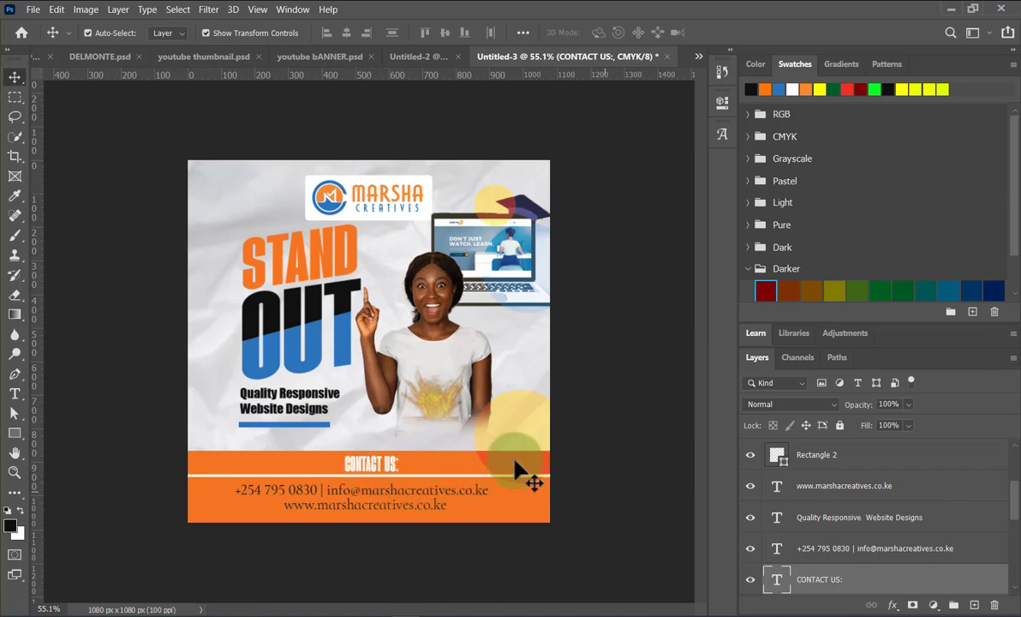
pyautogui.click(444, 484)
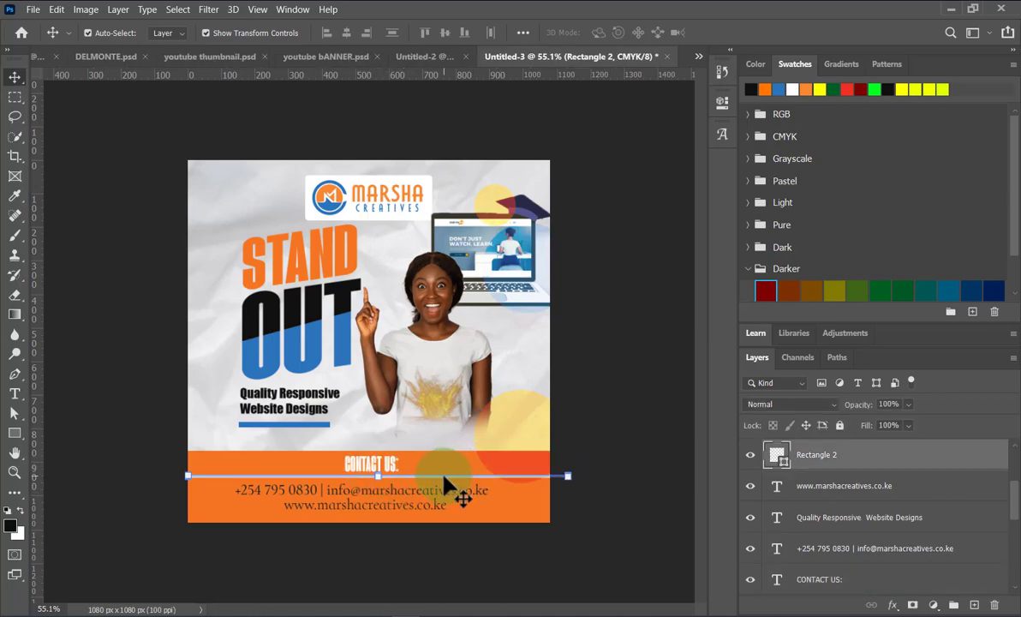
pyautogui.click(607, 528)
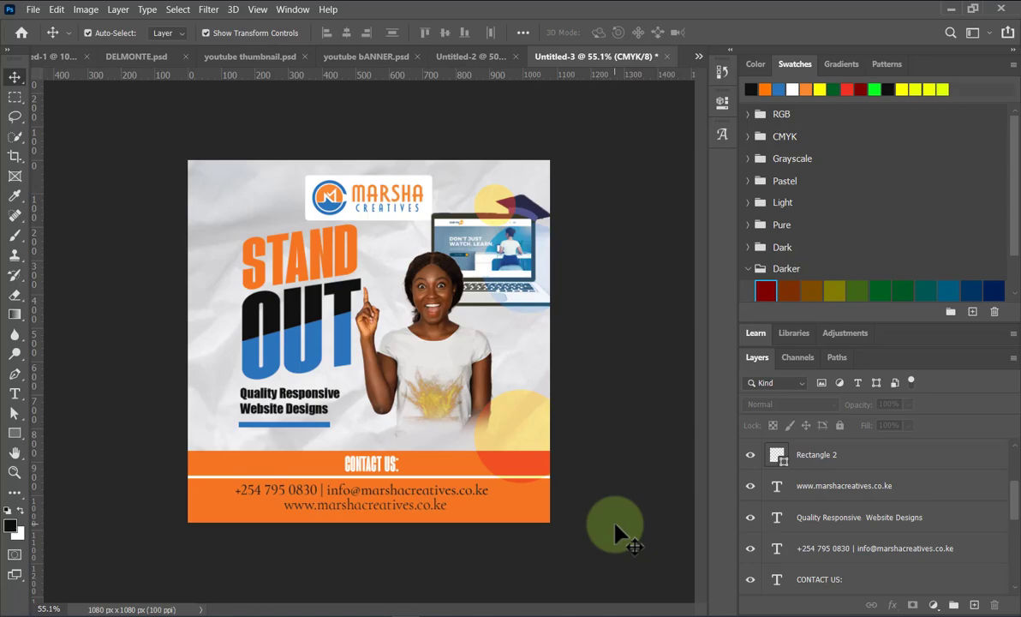
# Nudge the tagline up and the blue bar down to leave a small gap between them.
pyautogui.click(268, 403)
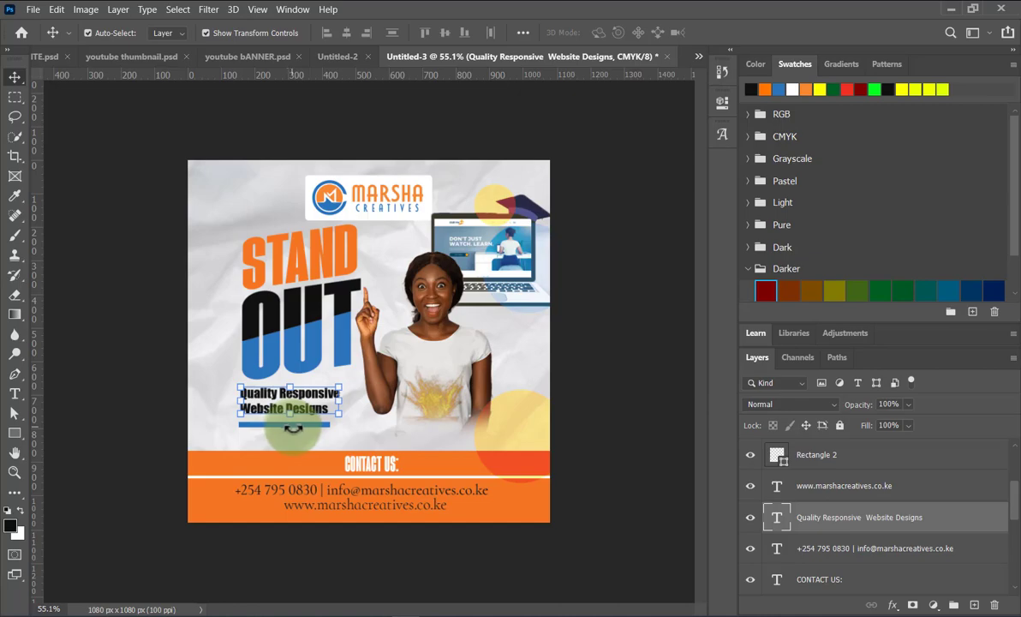
pyautogui.click(608, 455)
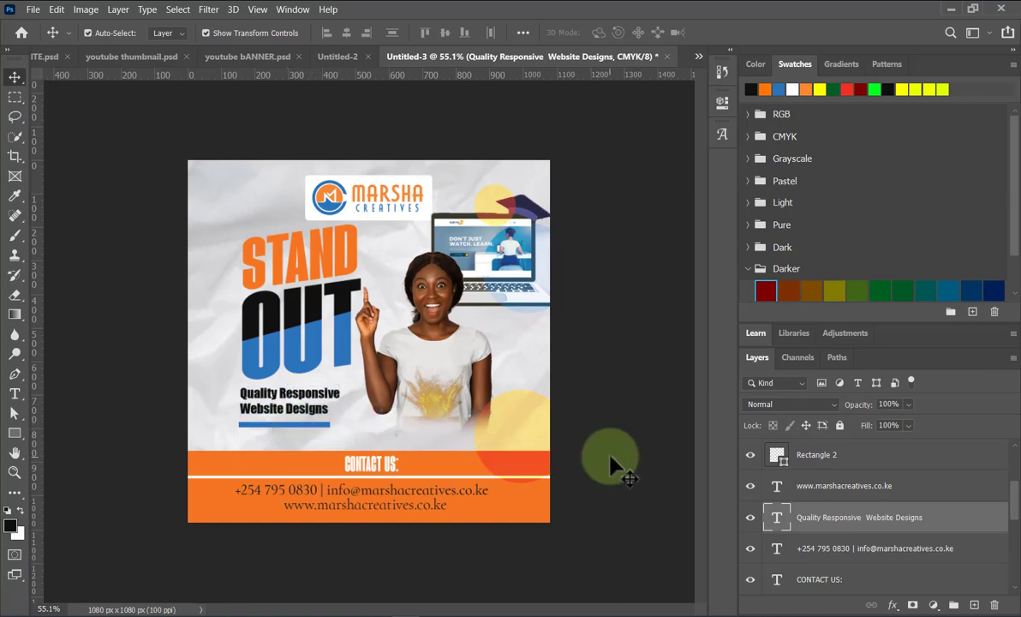
pyautogui.click(281, 397)
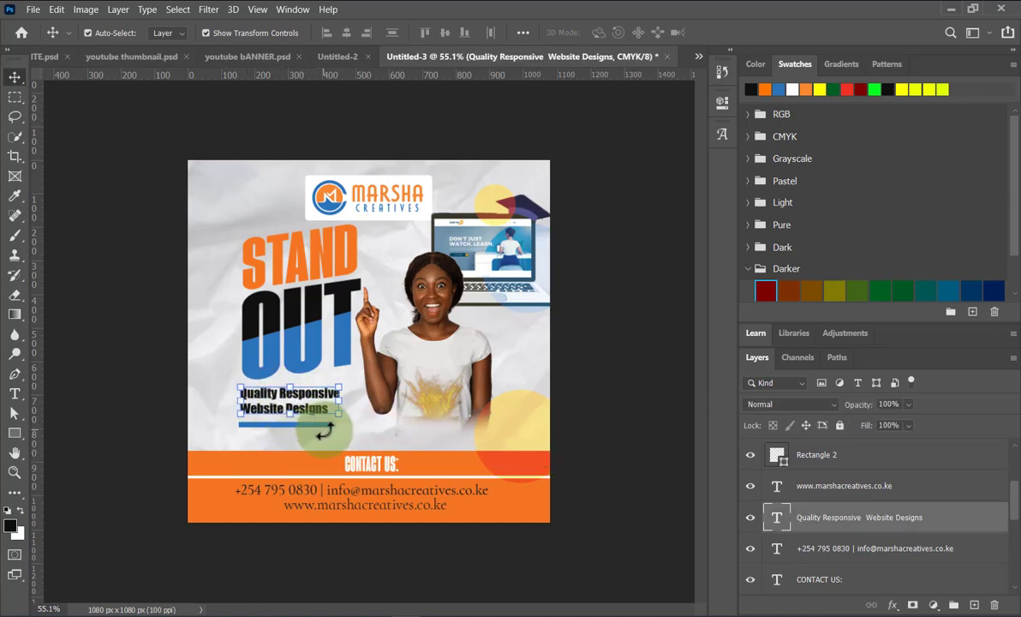
pyautogui.click(869, 469)
pyautogui.click(634, 533)
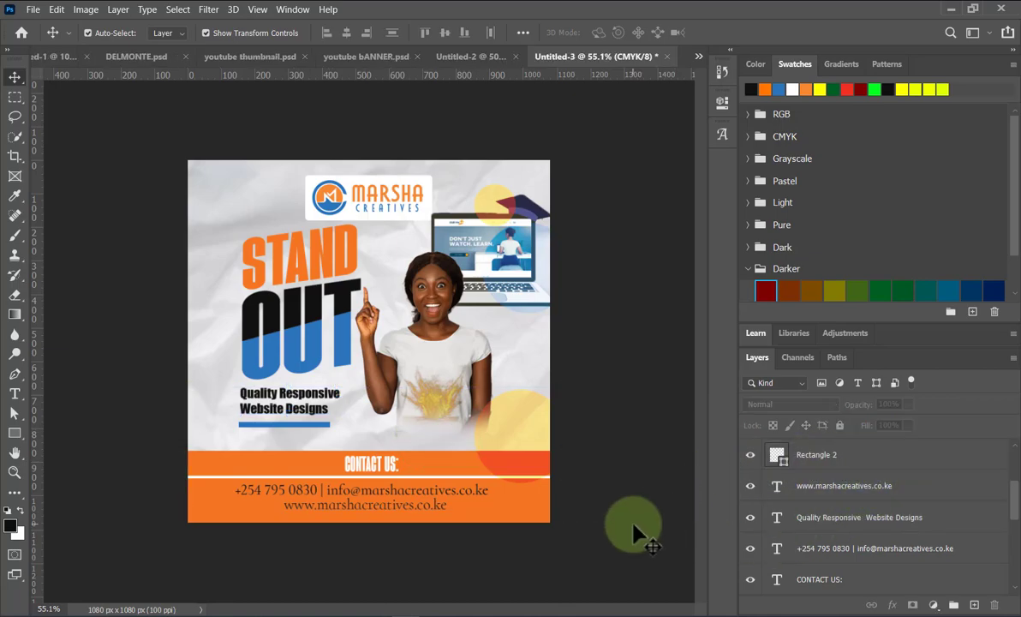
pyautogui.click(308, 413)
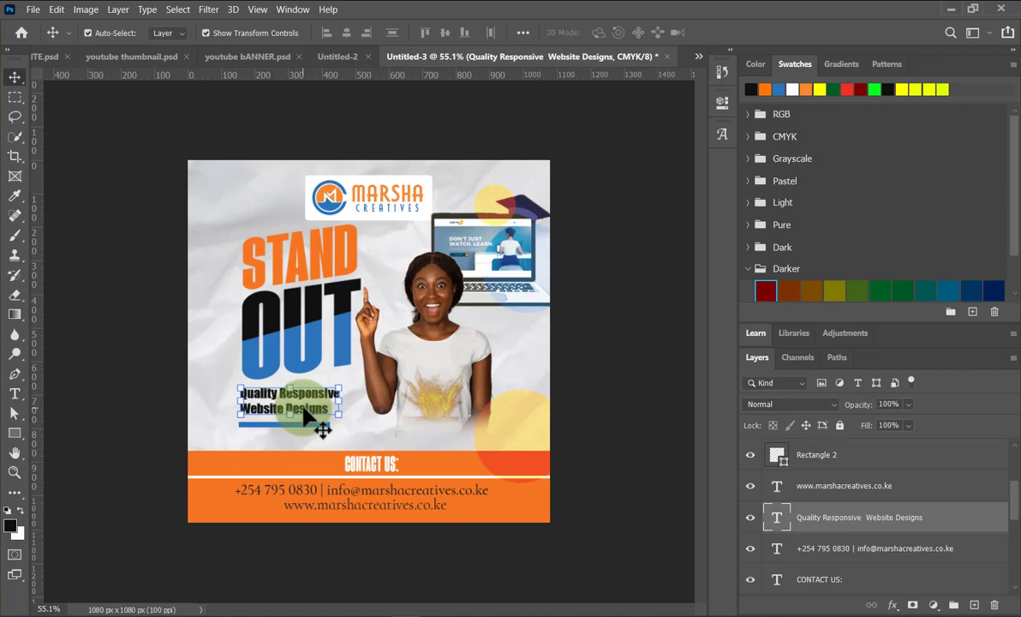
pyautogui.moveTo(308, 416); pyautogui.dragTo(308, 420)
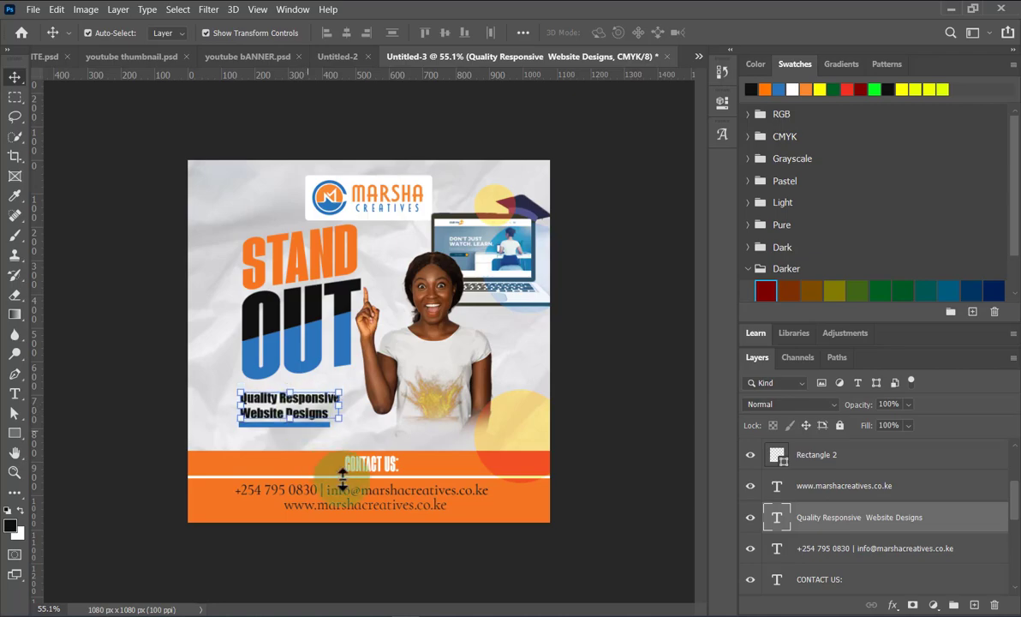
pyautogui.click(296, 424)
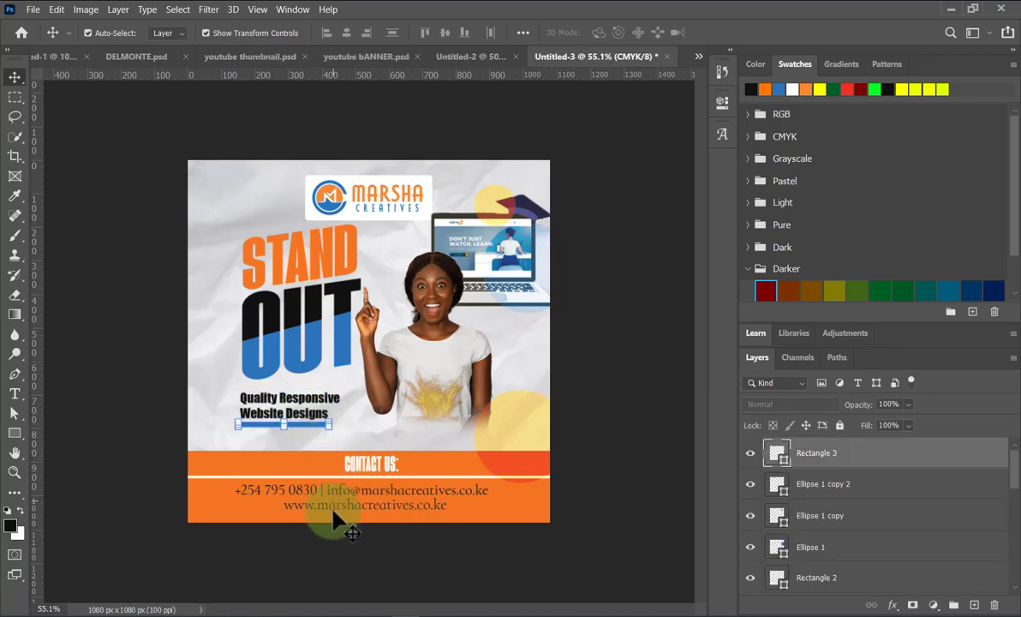
pyautogui.press('Down')
pyautogui.press('Down')
pyautogui.press('Down')
pyautogui.press('Down')
pyautogui.press('Down')
pyautogui.press('Down')
pyautogui.press('Down')
pyautogui.press('Down')
pyautogui.press('Down')
pyautogui.press('Down')
pyautogui.press('Down')
pyautogui.press('Down')
pyautogui.press('Down')
pyautogui.press('Down')
pyautogui.press('Down')
pyautogui.press('Down')
pyautogui.press('Down')
pyautogui.press('Down')
pyautogui.press('Down')
pyautogui.press('Down')
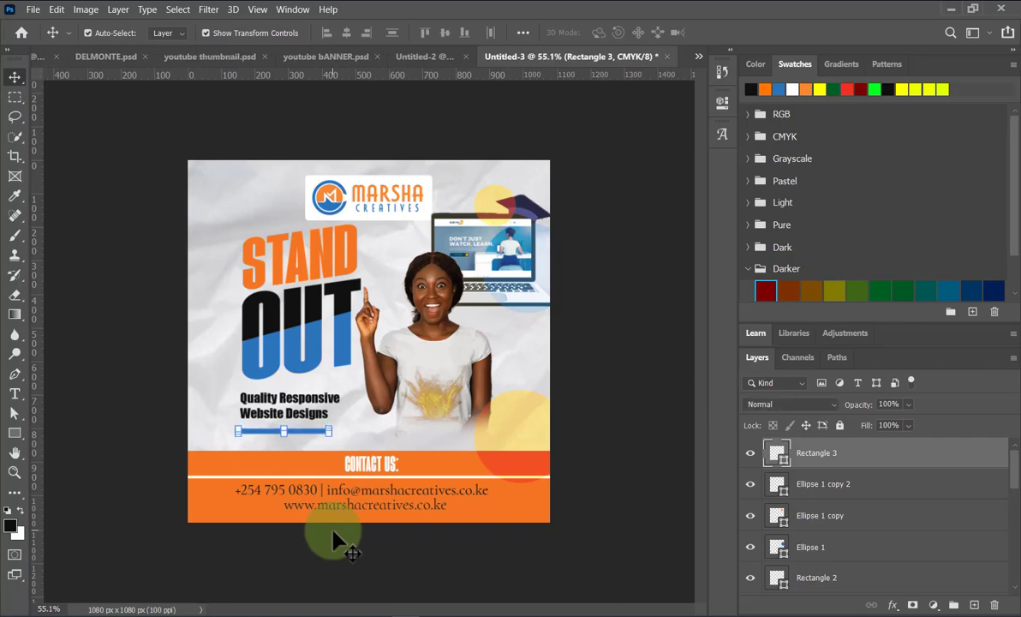
pyautogui.hotkey('ctrl', 't')
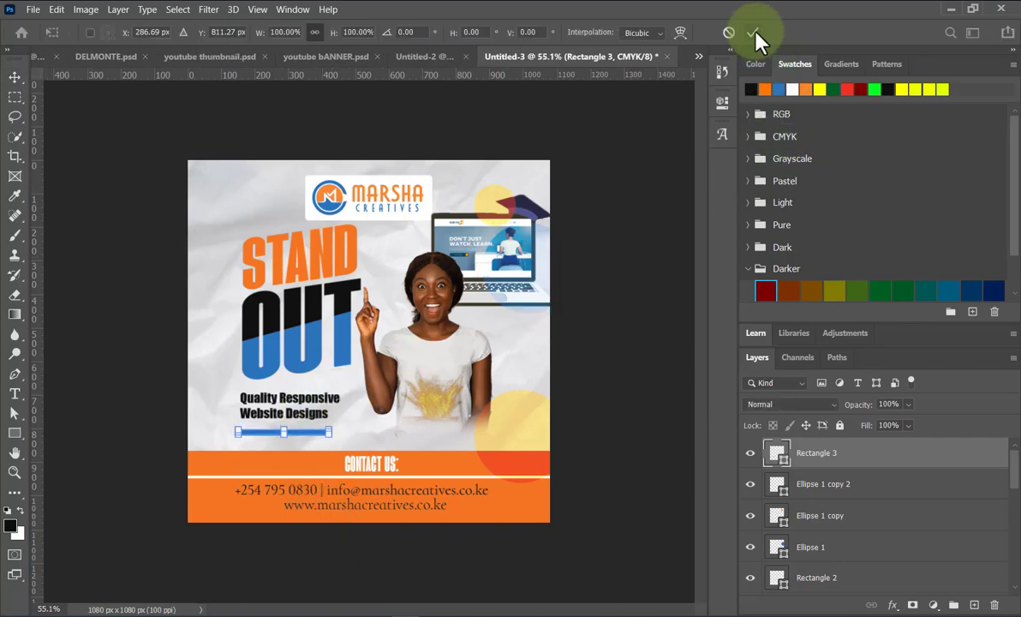
pyautogui.click(288, 415)
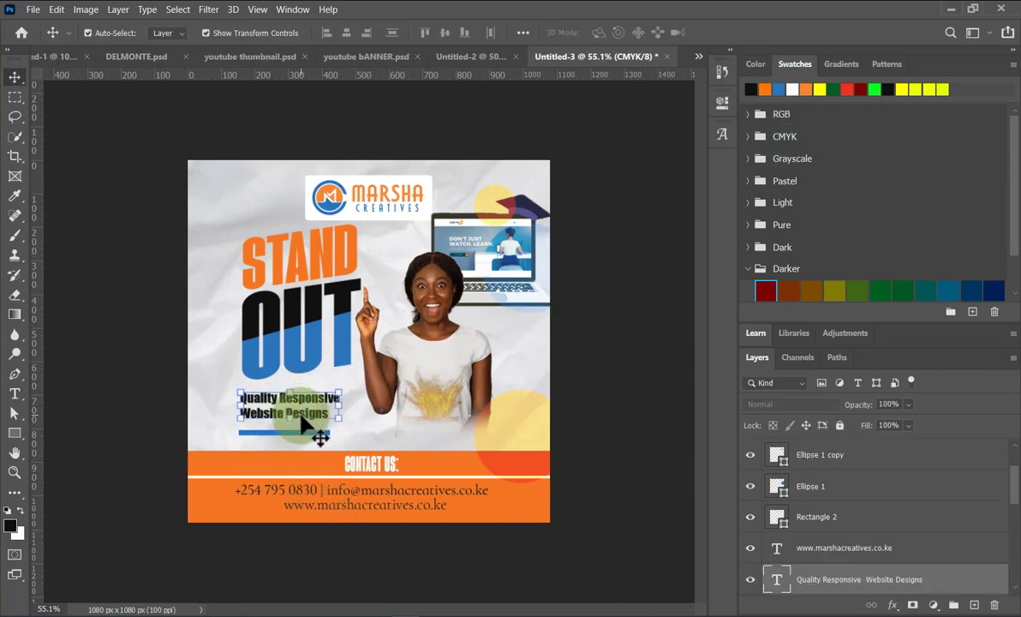
pyautogui.press('Up')
pyautogui.press('Up')
pyautogui.press('Up')
pyautogui.press('Up')
pyautogui.press('Up')
pyautogui.press('Up')
pyautogui.press('Up')
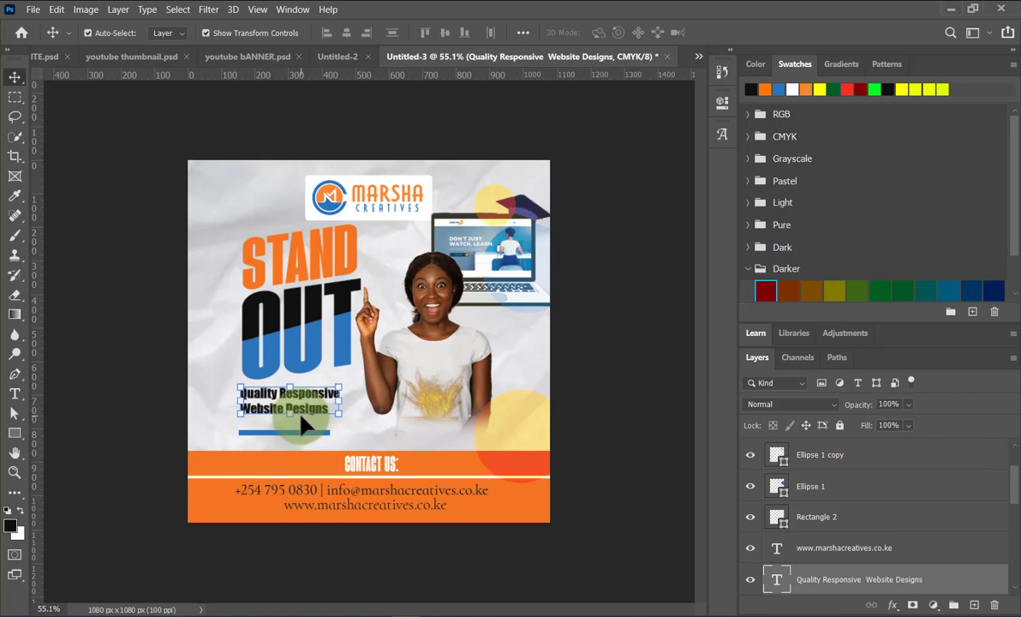
# Add 'From the Crowd with' plus a line break before 'Quality Responsive' in the tagline.
pyautogui.doubleClick(246, 398)
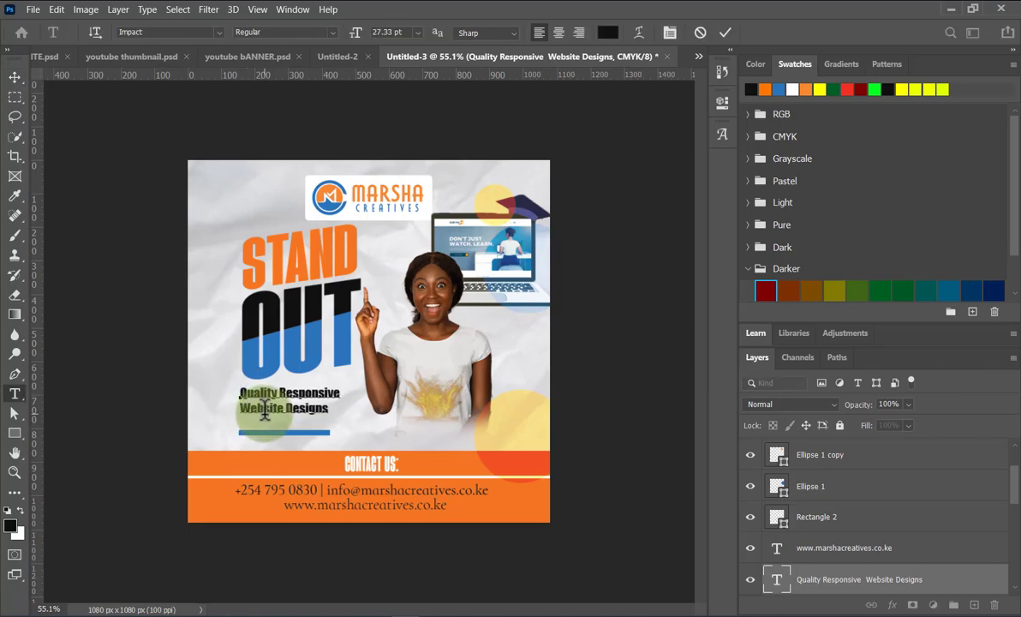
pyautogui.write('from')
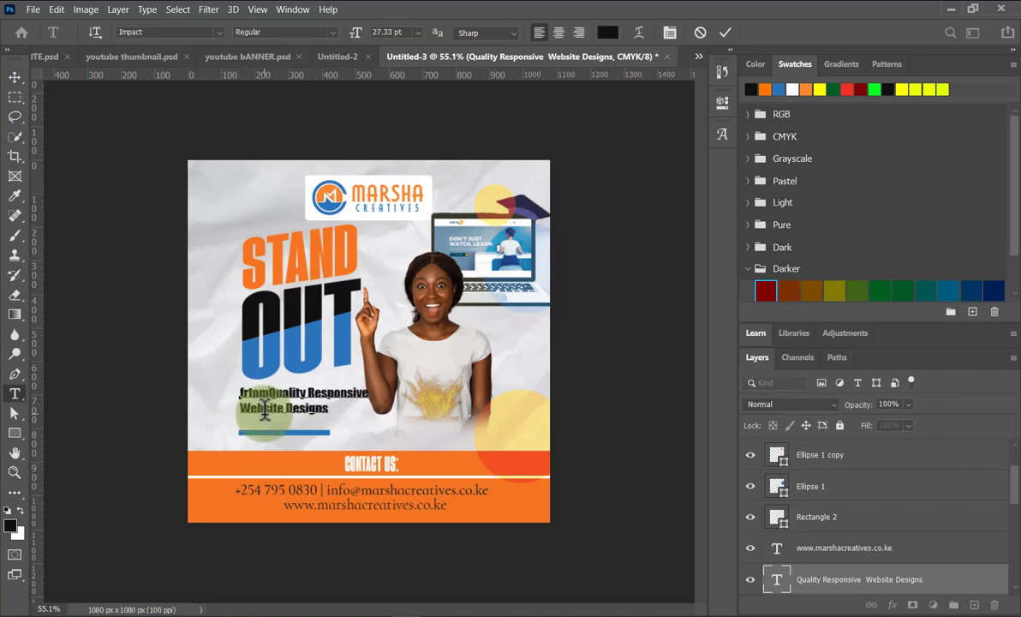
pyautogui.hotkey('ctrl', 'z')
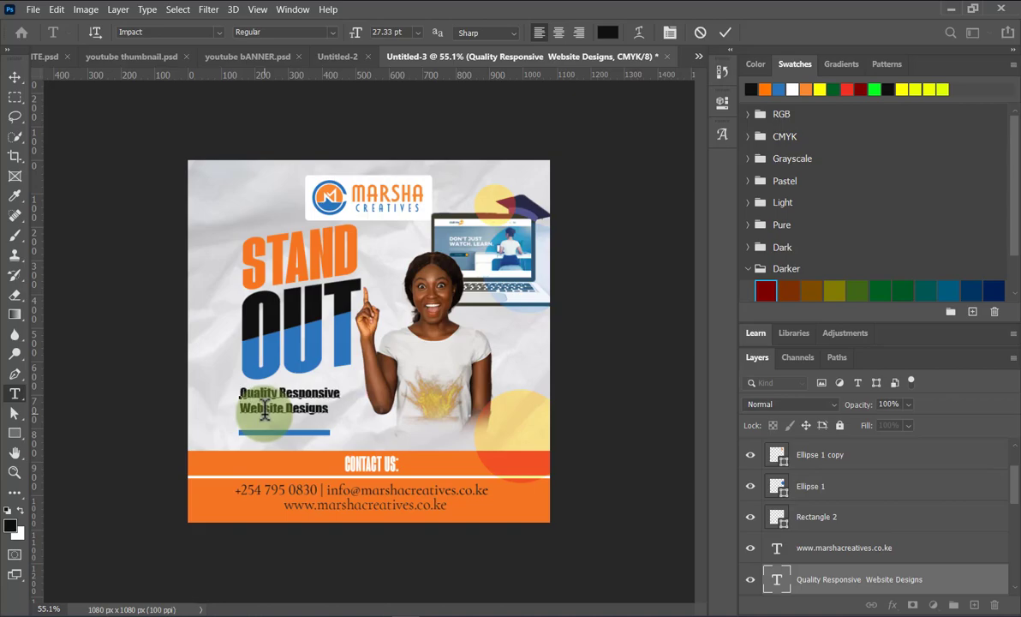
pyautogui.write('From the ')
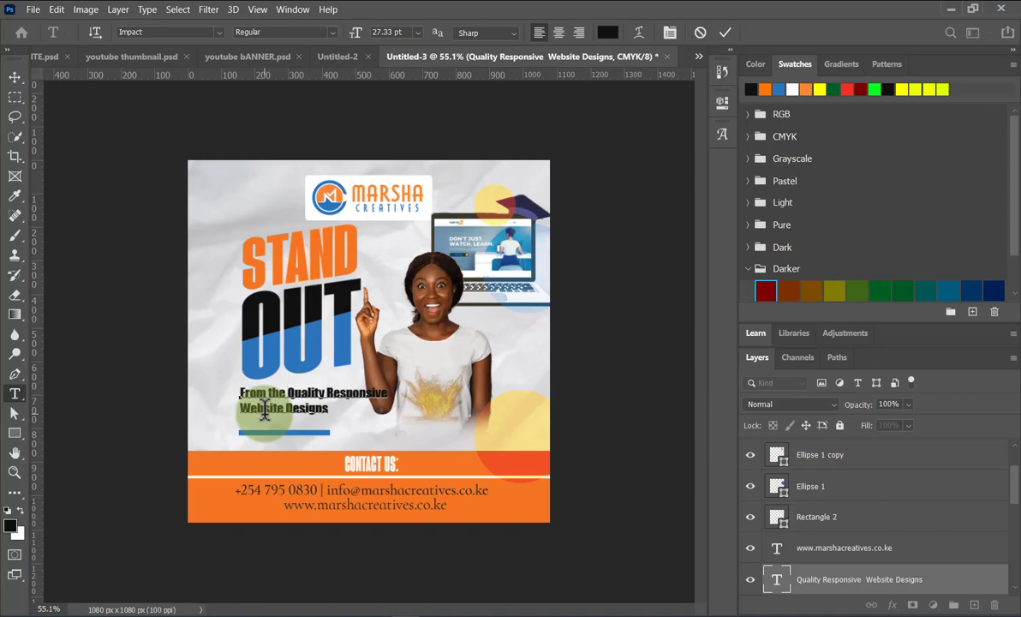
pyautogui.write('Crowd')
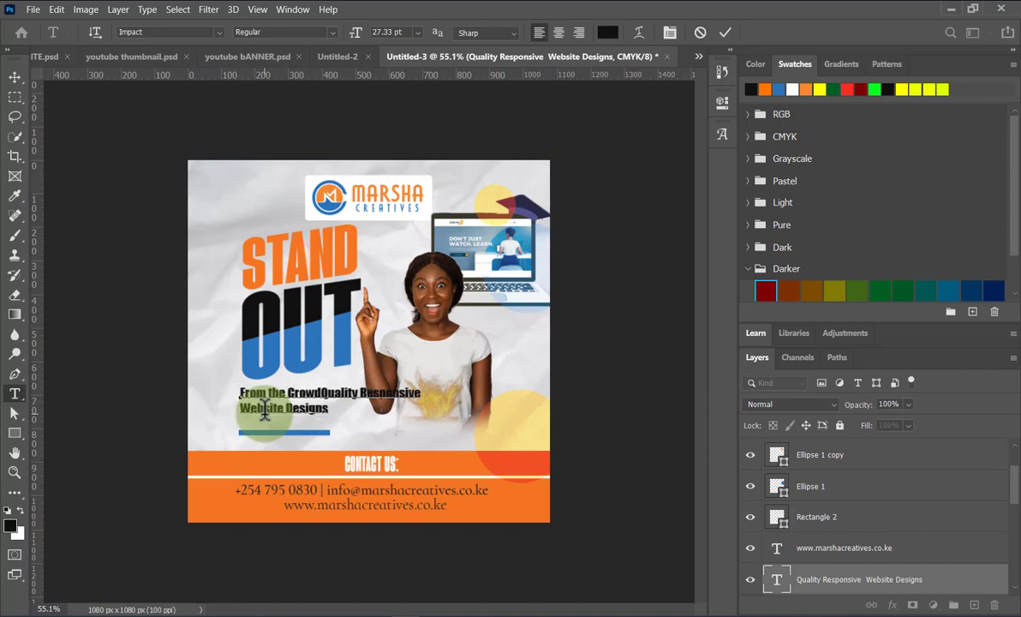
pyautogui.write(' wiy')
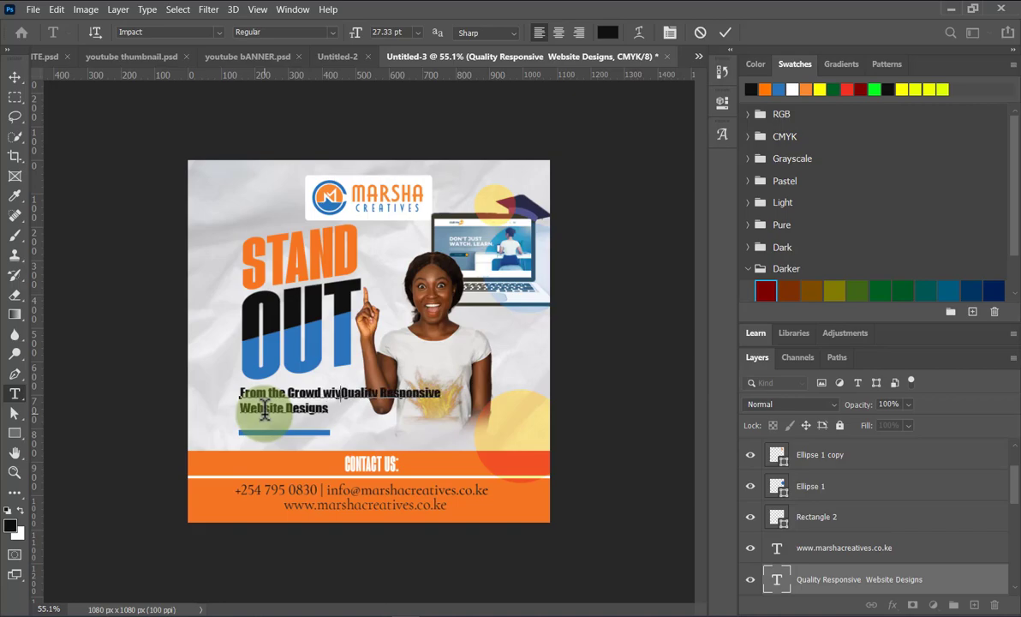
pyautogui.press('BackSpace')
pyautogui.write('th')
pyautogui.press('Return')
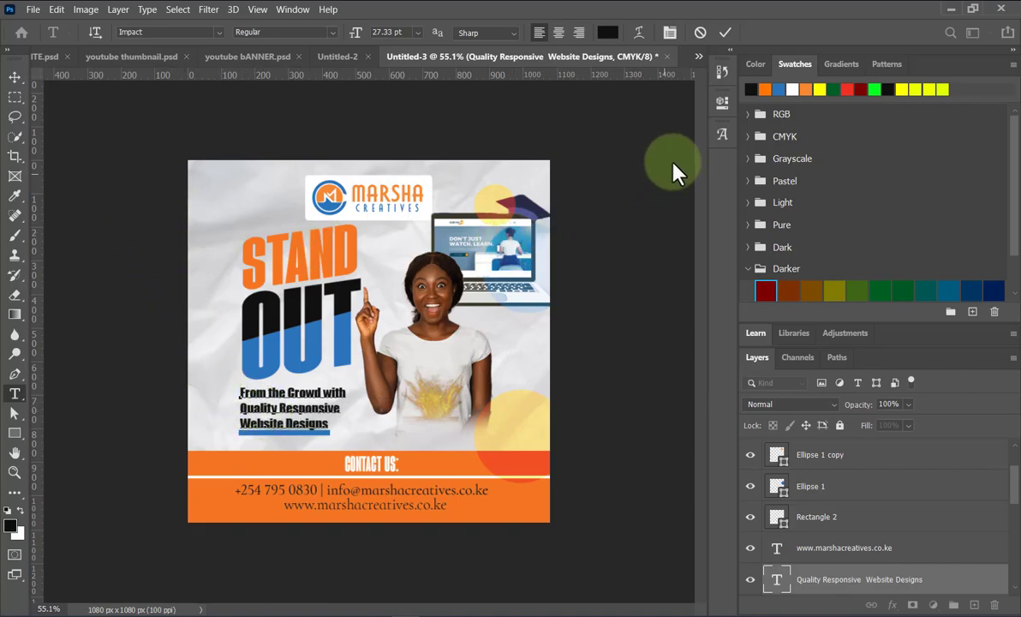
pyautogui.hotkey('ctrl', 'Return')
pyautogui.press('v')
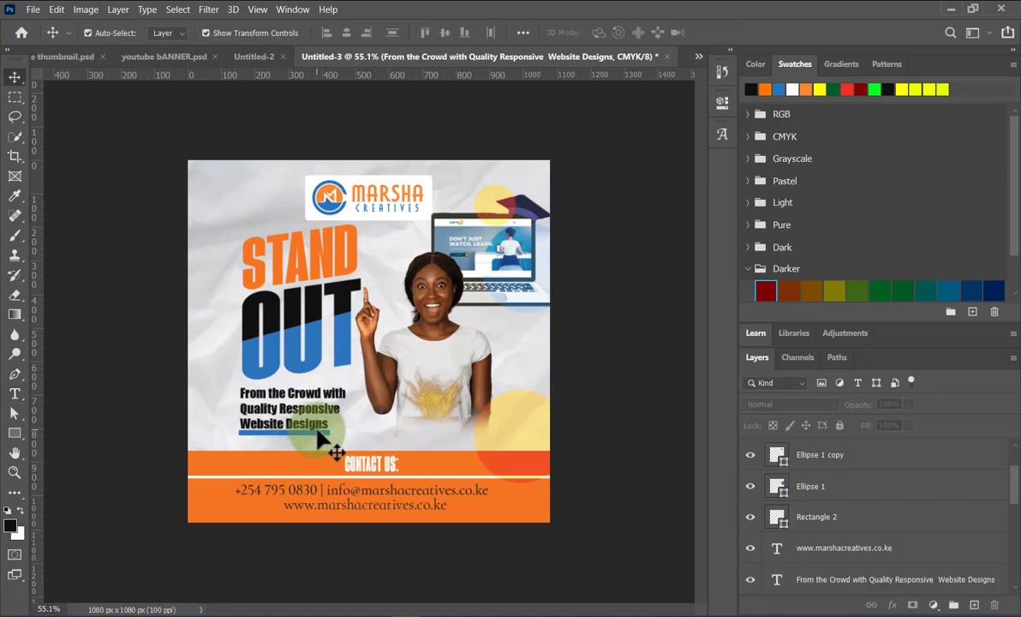
# Nudge the blue underline bar to sit just below 'Website Designs'.
pyautogui.click(318, 431)
pyautogui.press('Up')
pyautogui.press('Up')
pyautogui.press('Up')
pyautogui.press('Up')
pyautogui.press('Up')
pyautogui.press('Up')
pyautogui.press('Up')
pyautogui.press('Up')
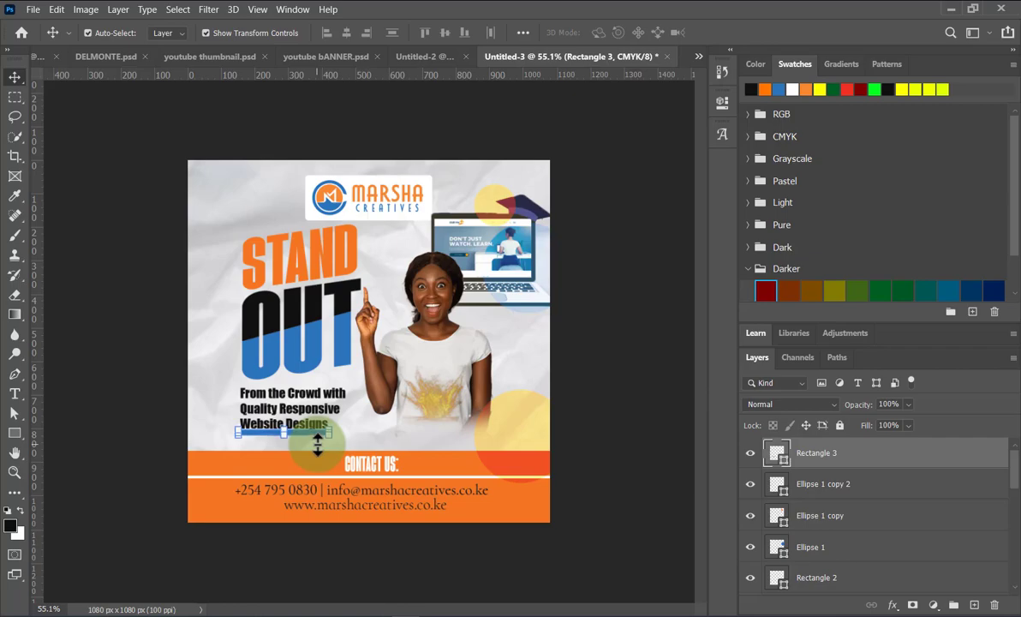
pyautogui.press('Down')
pyautogui.press('Down')
pyautogui.press('Down')
pyautogui.press('Down')
pyautogui.press('Down')
pyautogui.press('Down')
pyautogui.press('Down')
pyautogui.press('Down')
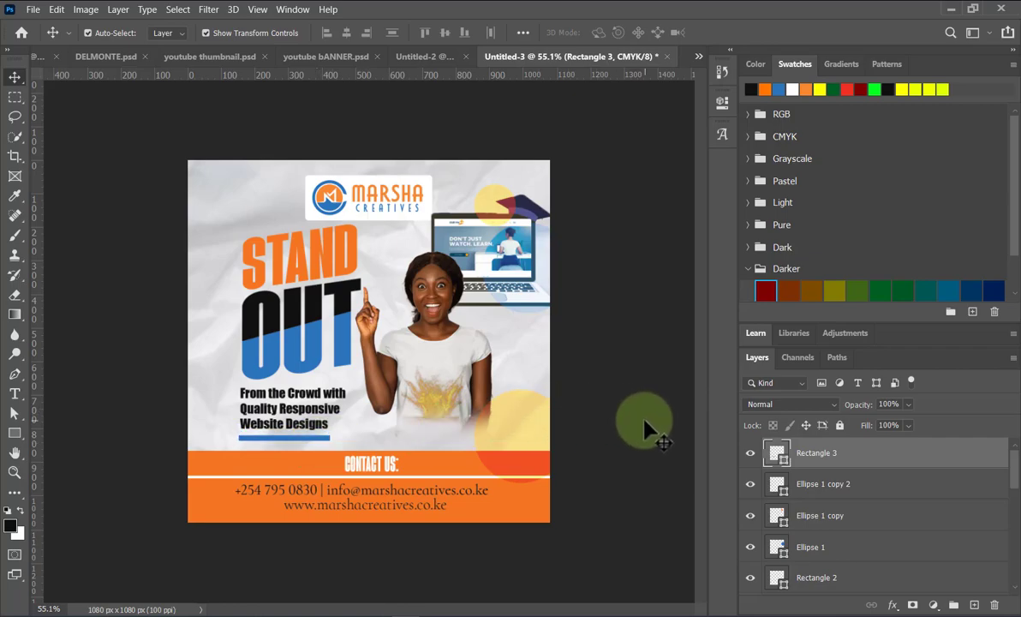
pyautogui.click(305, 408)
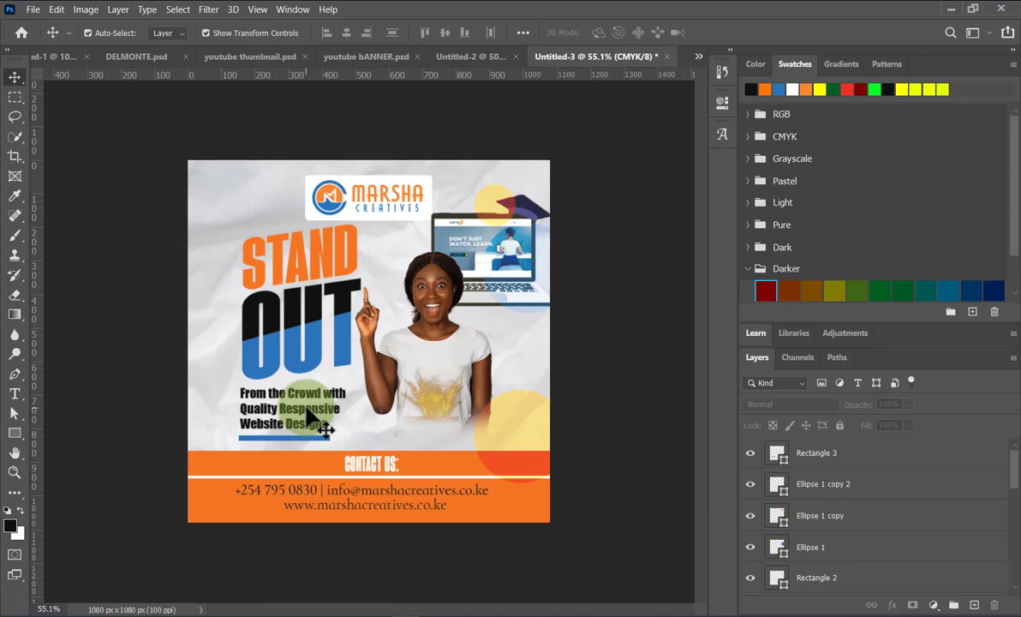
# Move the laptop slightly left and the circle behind it up and left.
pyautogui.click(518, 279)
pyautogui.moveTo(452, 237); pyautogui.dragTo(420, 249)
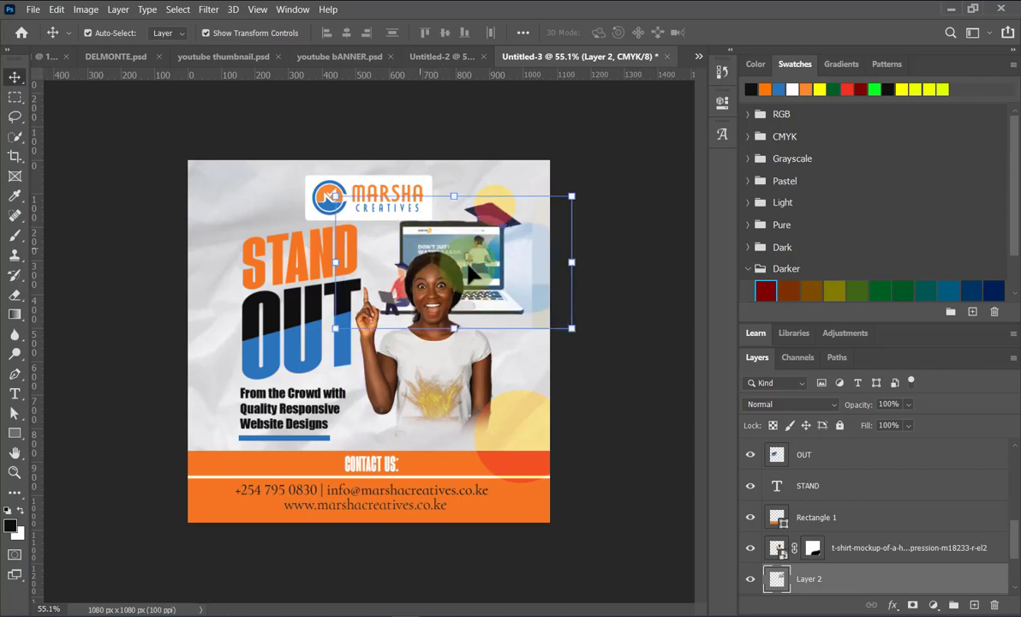
pyautogui.click(492, 274)
pyautogui.moveTo(492, 274); pyautogui.dragTo(468, 251)
# Scale the woman's photo down to about 93.52%.
pyautogui.click(452, 399)
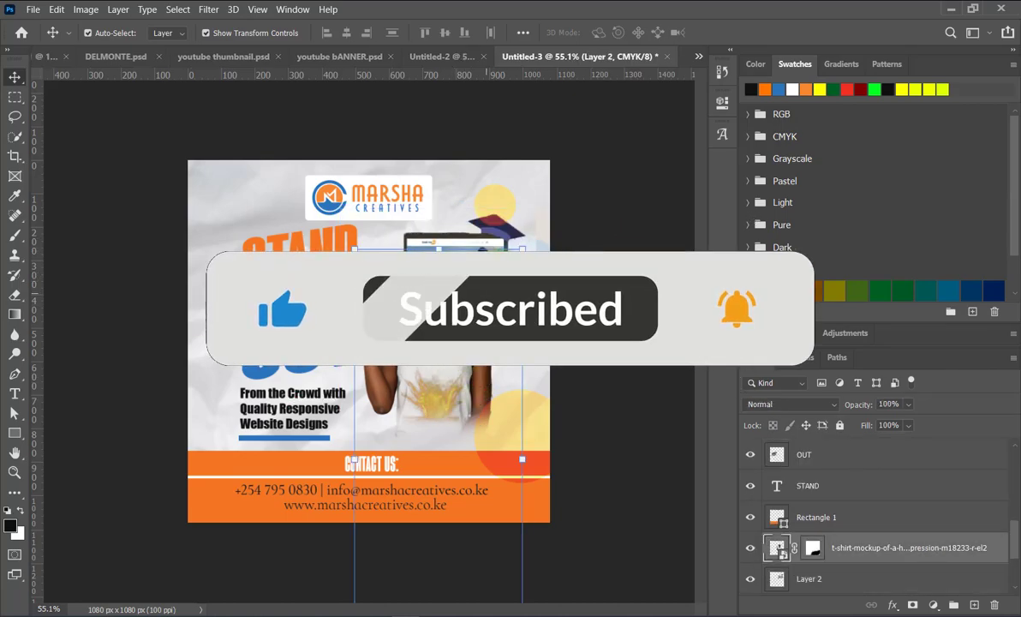
pyautogui.hotkey('ctrl', 't')
pyautogui.moveTo(517, 258); pyautogui.dragTo(510, 273)
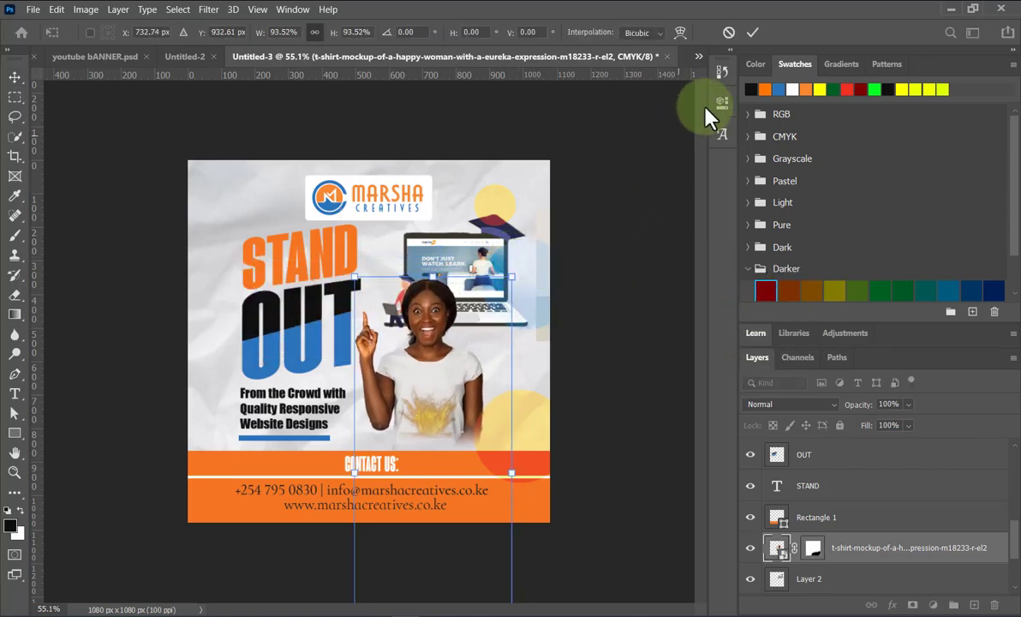
pyautogui.click(639, 295)
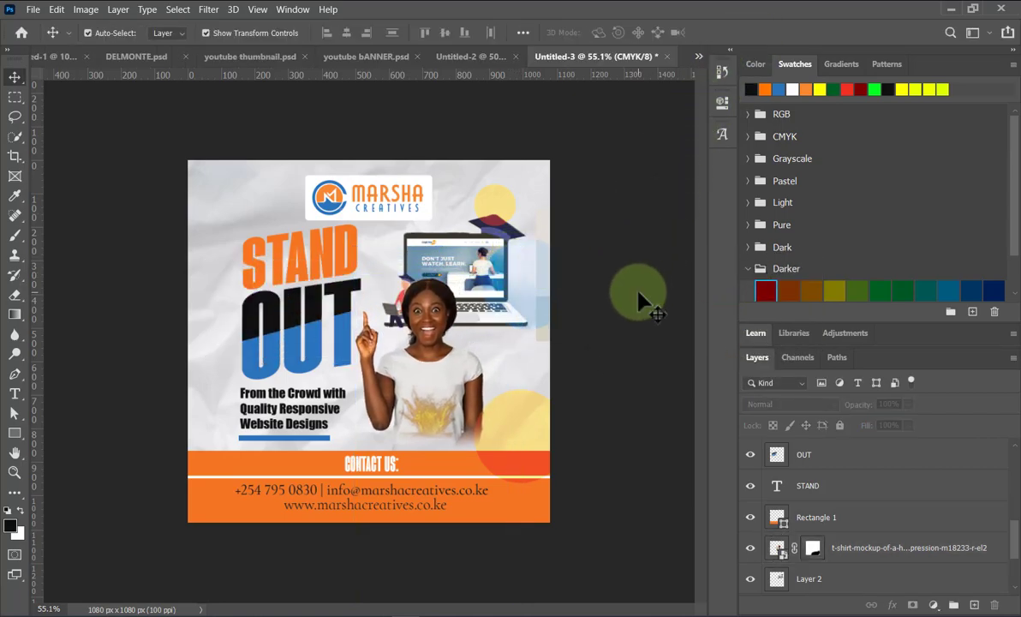